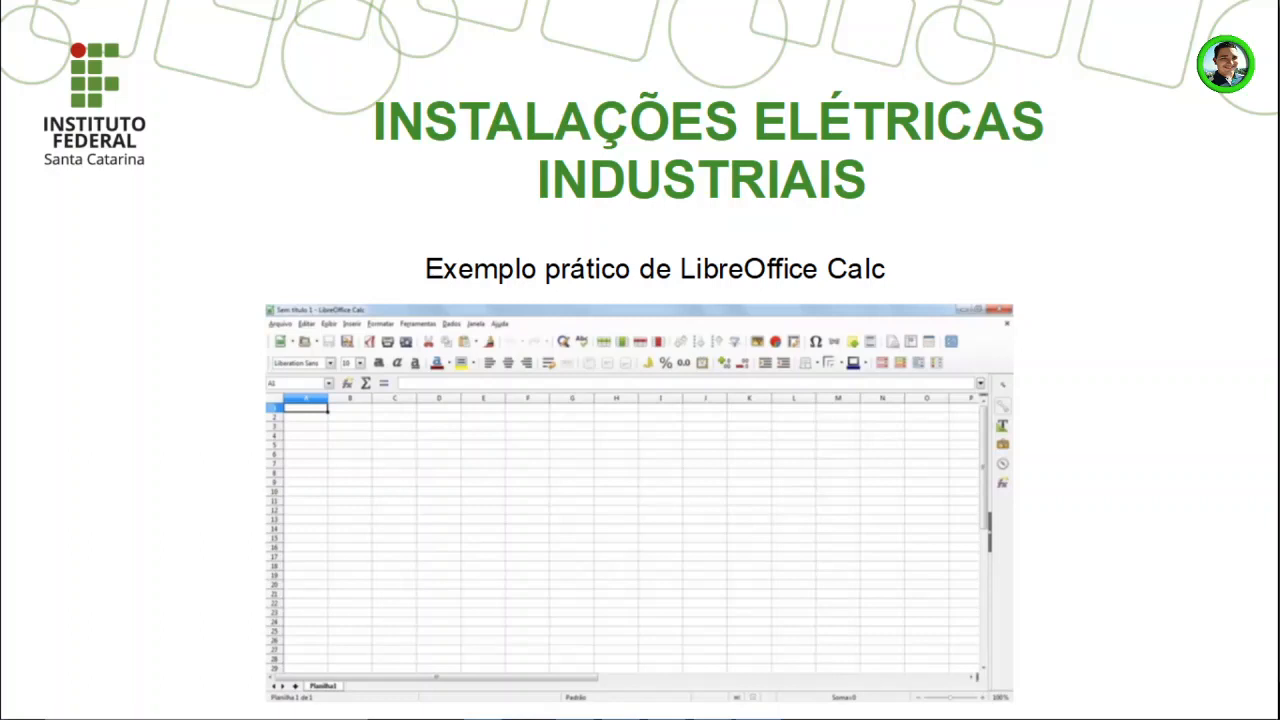
Switch from the presentation slide to the Desafio.ods spreadsheet in LibreOffice Calc.
key(alt+Tab)
key(alt+Tab)
key(alt+Tab)
key(alt+Tab)
key(alt+Tab)
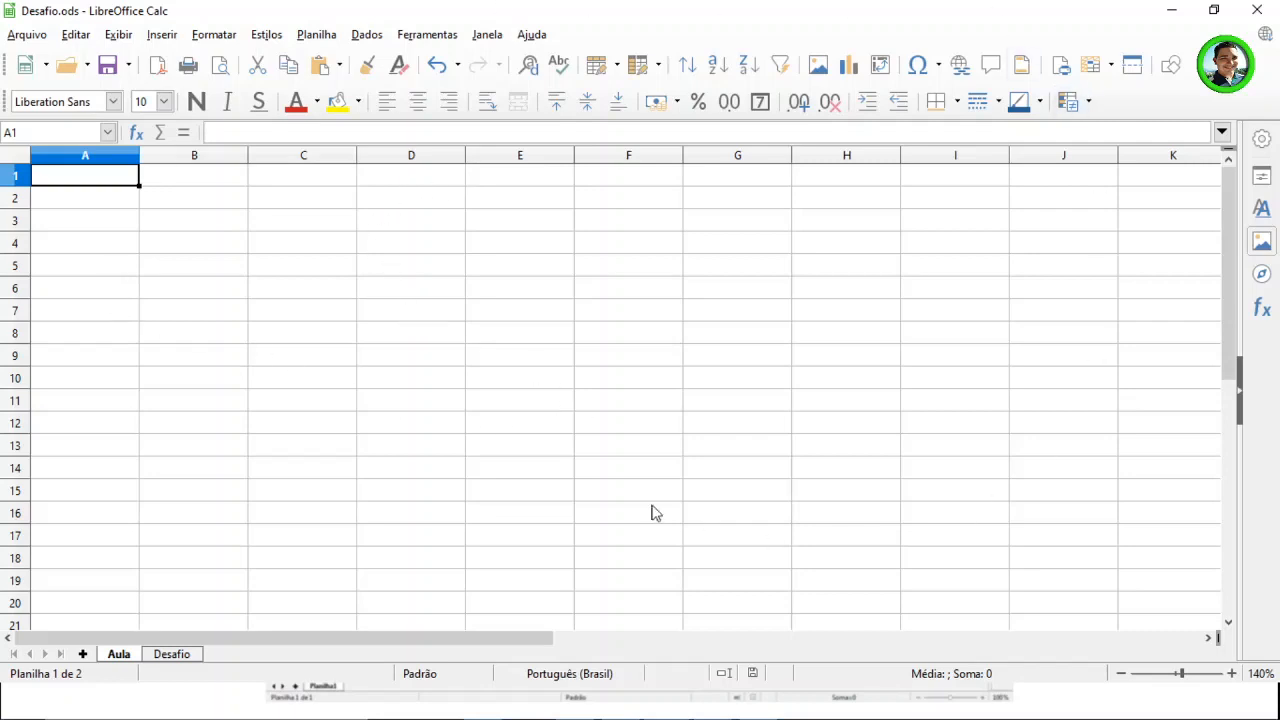
click(258, 289)
click(181, 355)
click(817, 405)
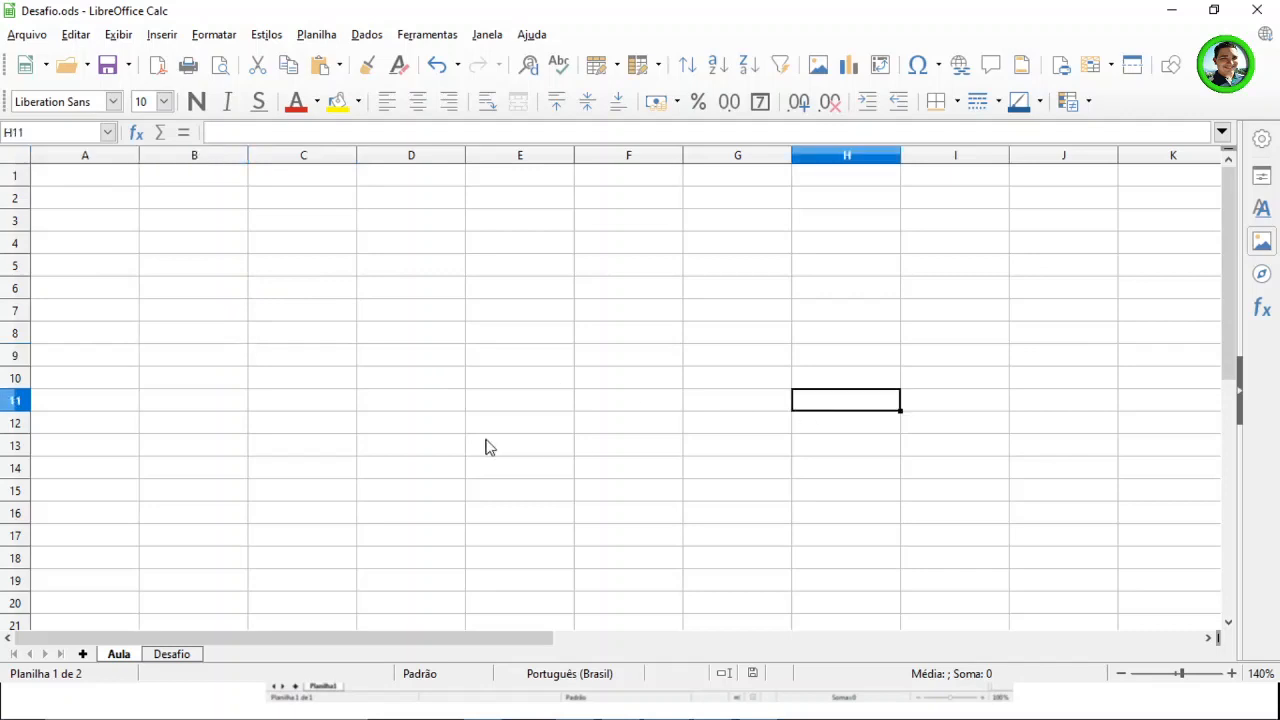
click(376, 476)
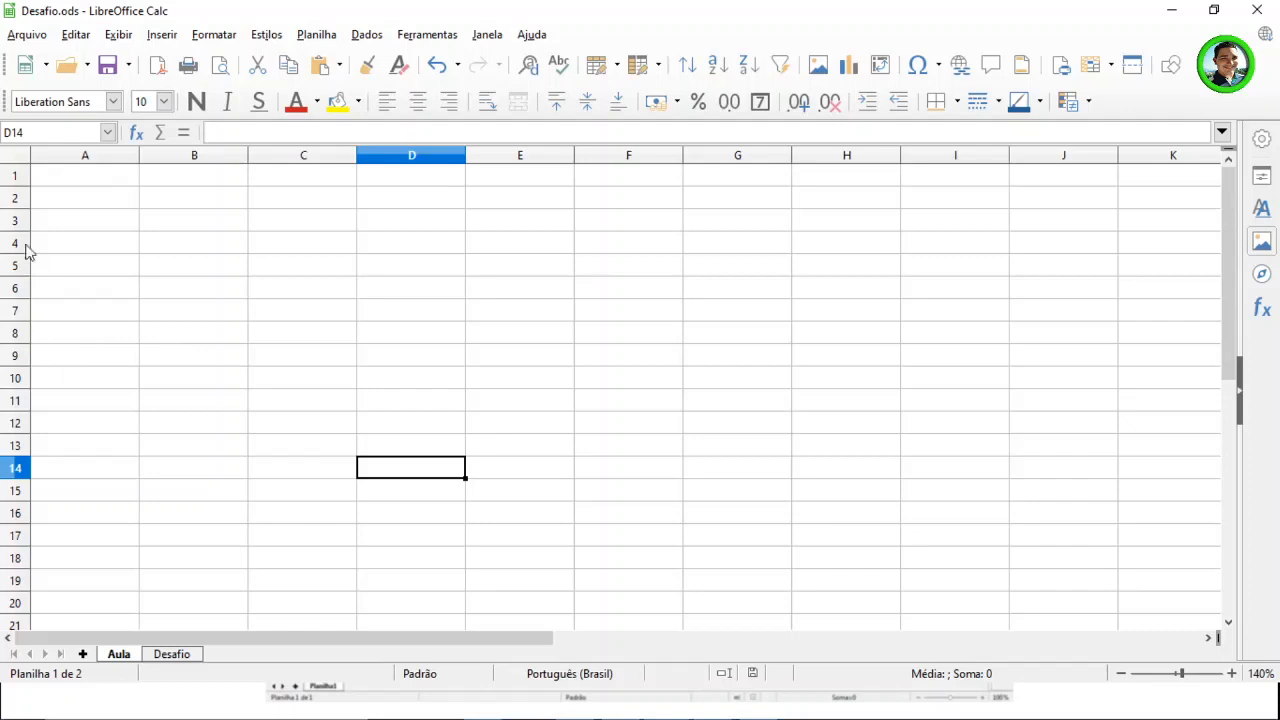
Select rows 1 to 4 one at a time to examine how the sheet's rows are numbered.
click(15, 176)
click(16, 200)
click(16, 222)
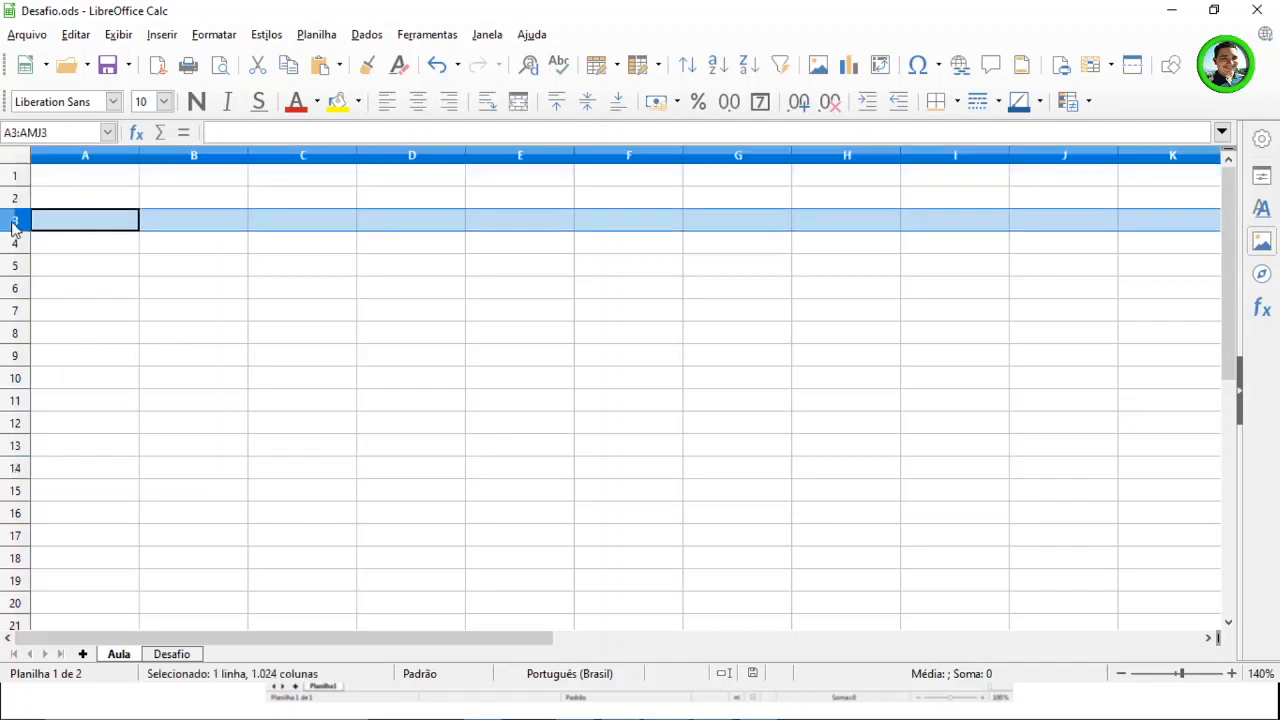
click(12, 245)
click(70, 300)
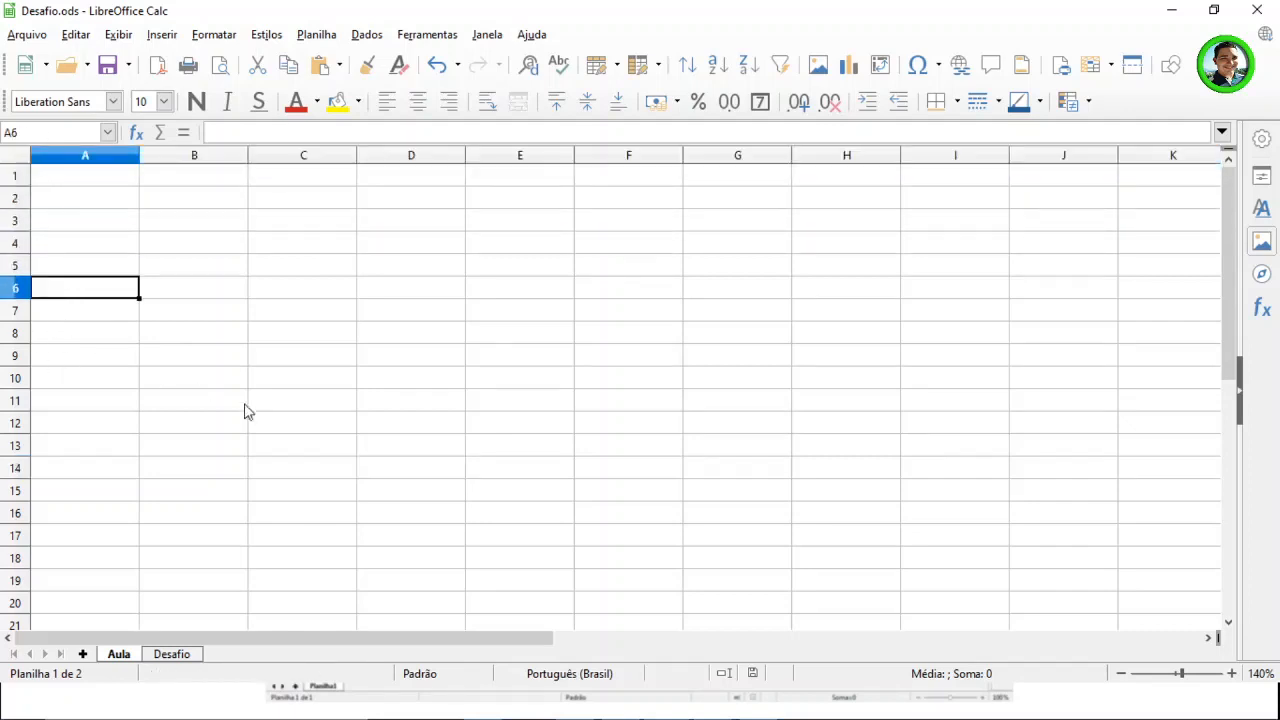
Select various cells across the Aula sheet and examine how each cell's reference combines its column letter and row number.
click(524, 316)
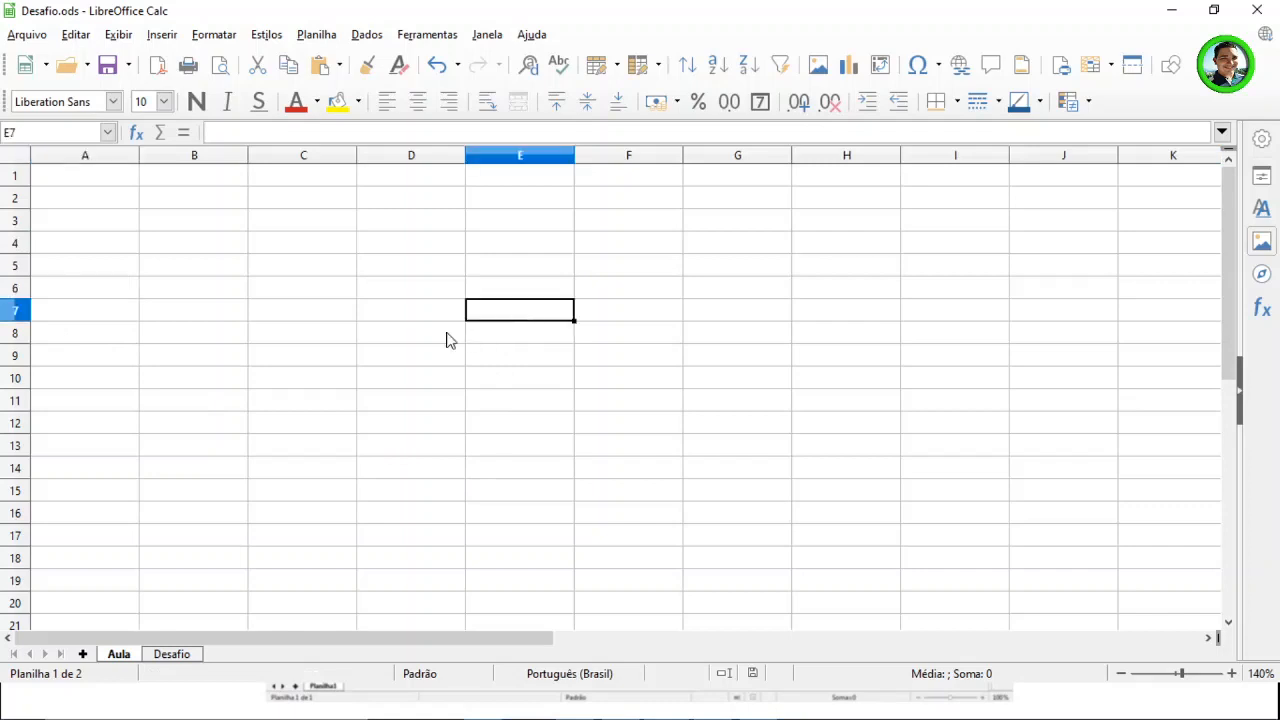
click(449, 338)
click(432, 358)
click(566, 380)
click(662, 382)
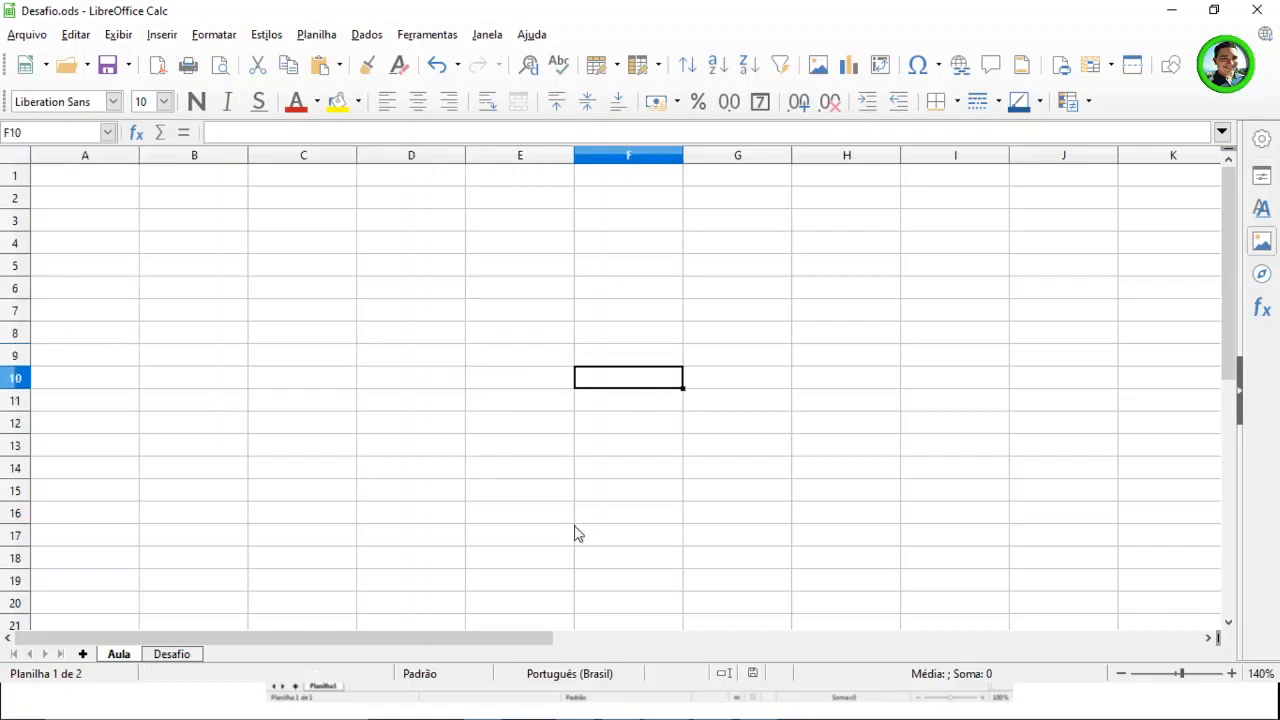
click(740, 346)
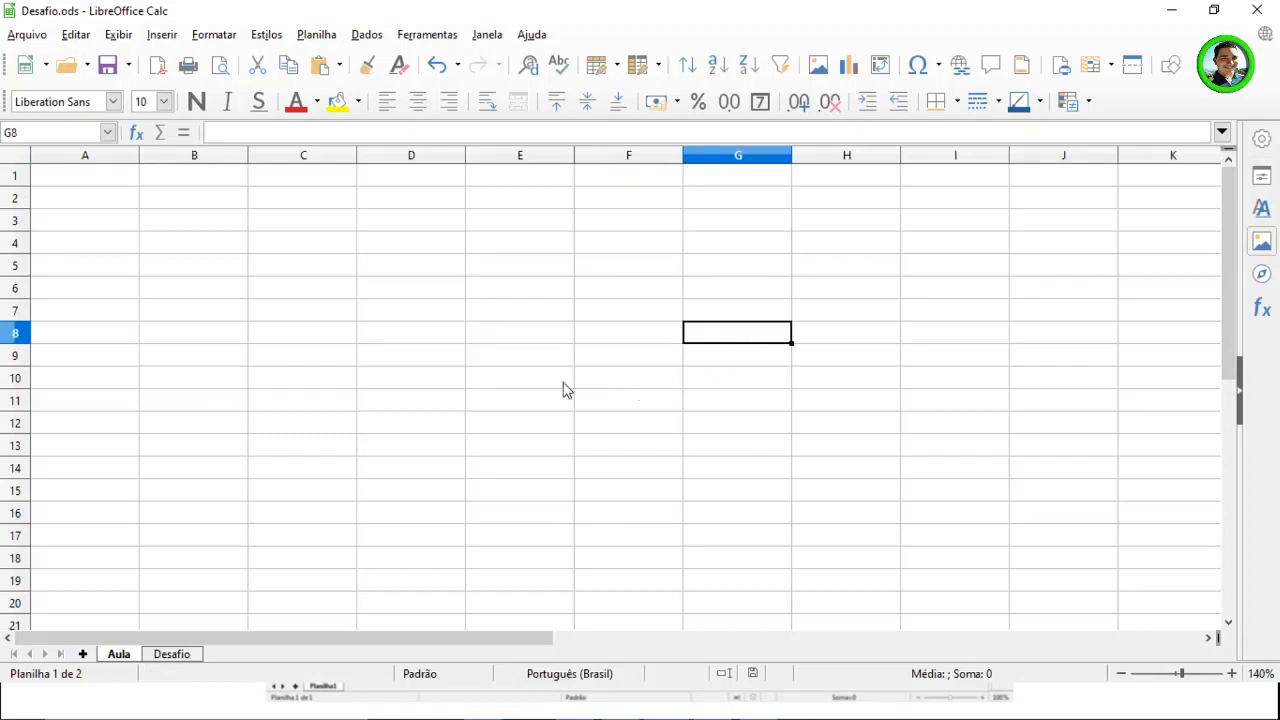
click(760, 378)
click(450, 388)
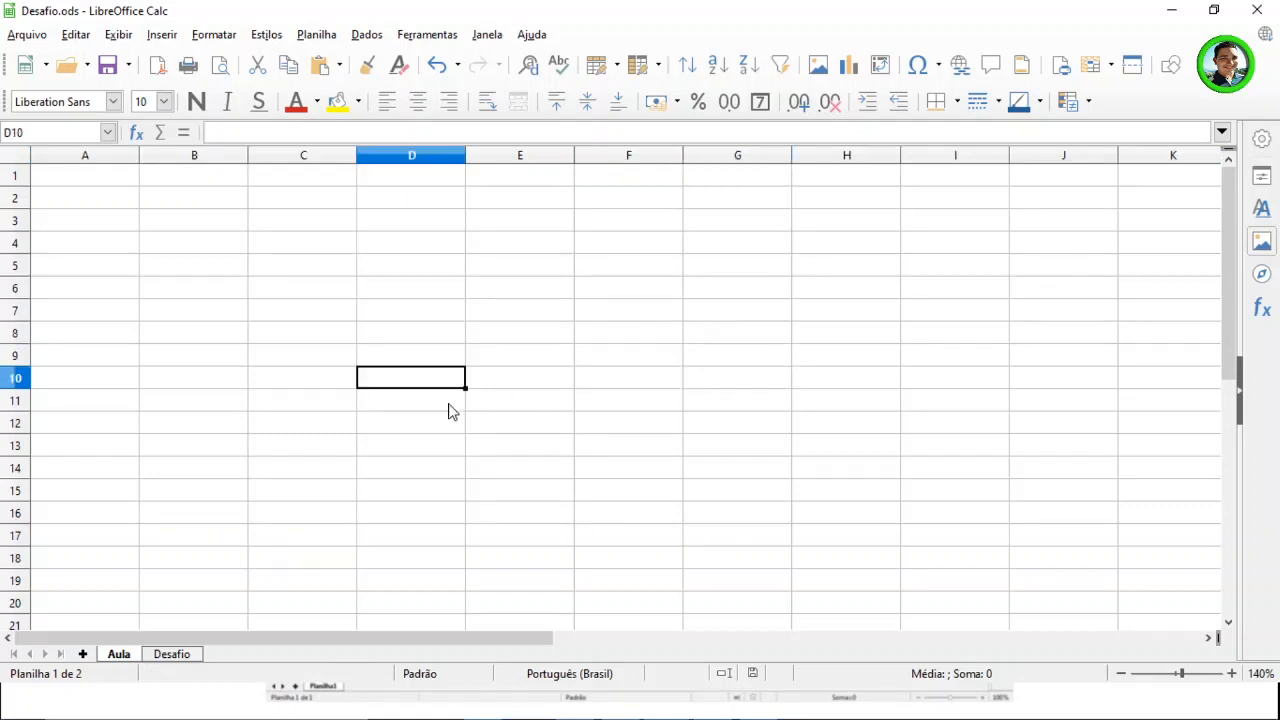
click(548, 380)
click(616, 313)
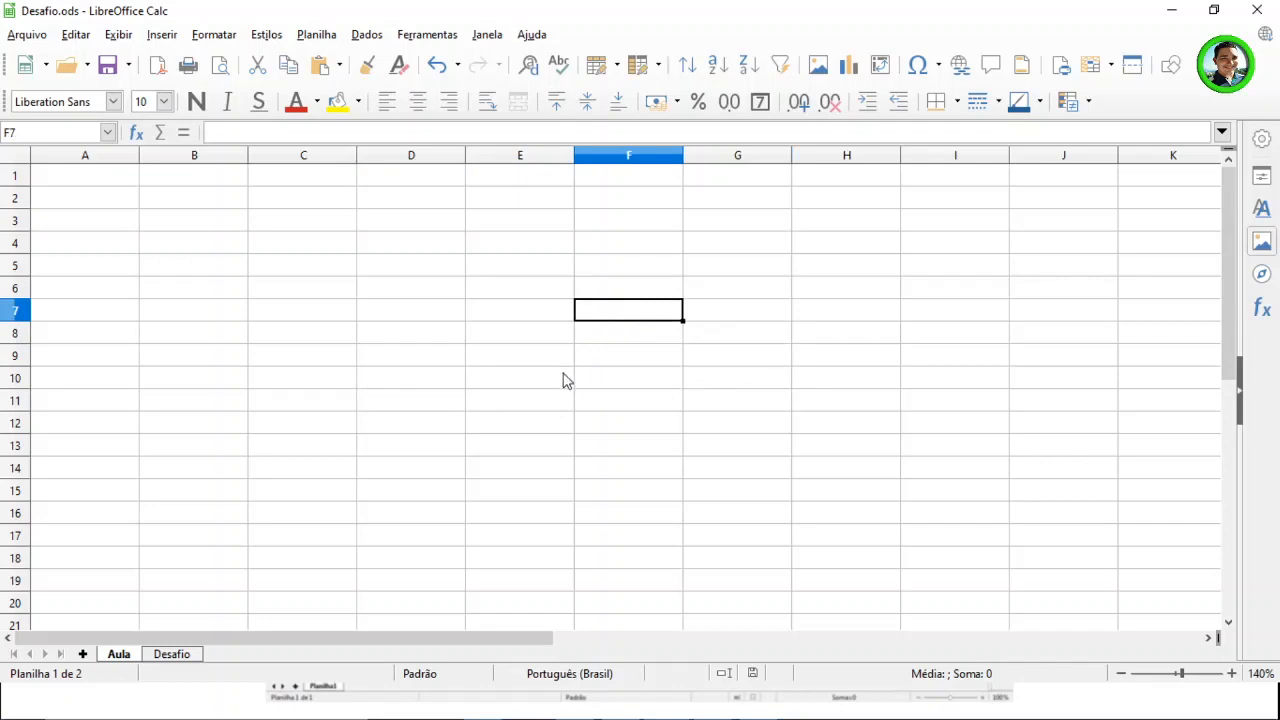
click(256, 357)
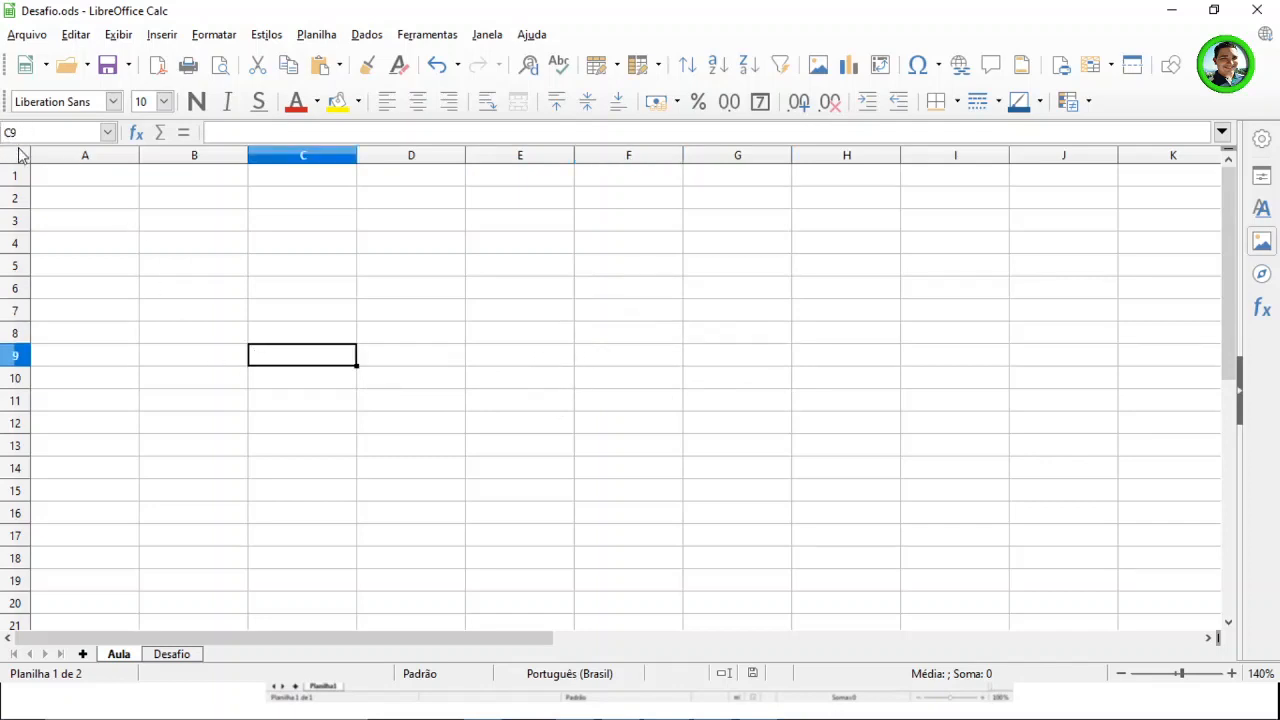
click(602, 384)
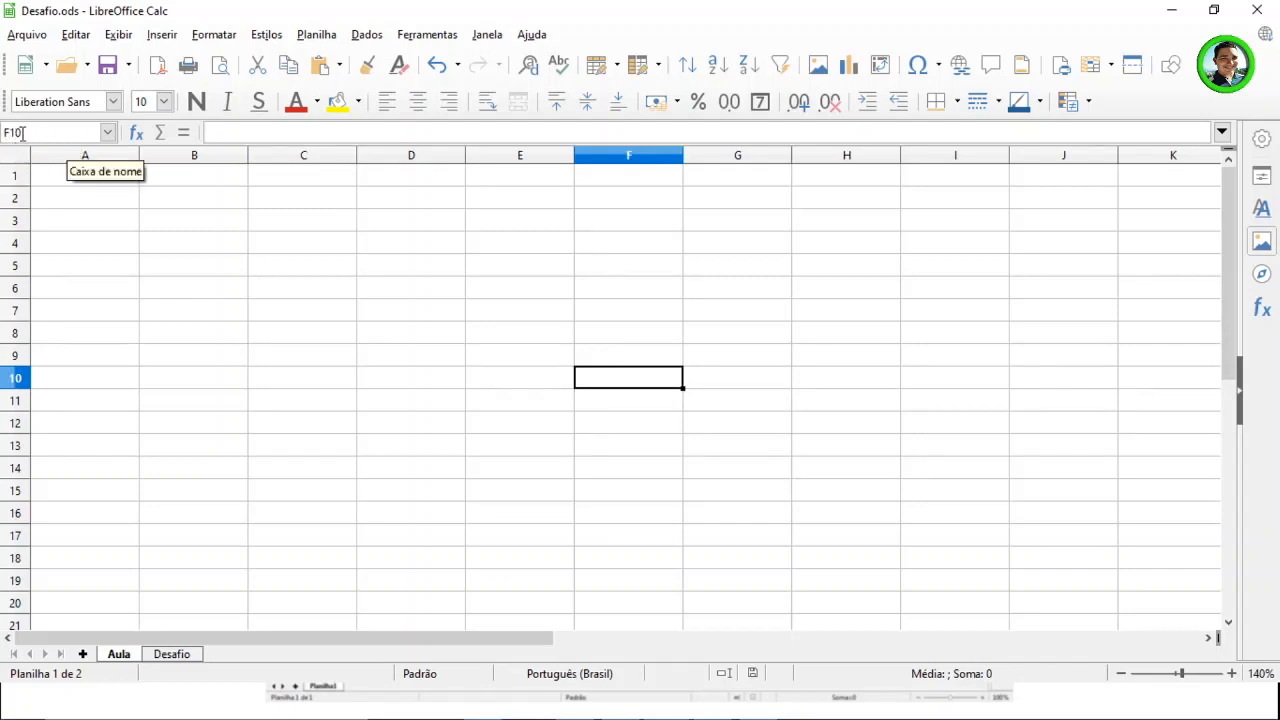
click(276, 316)
click(785, 532)
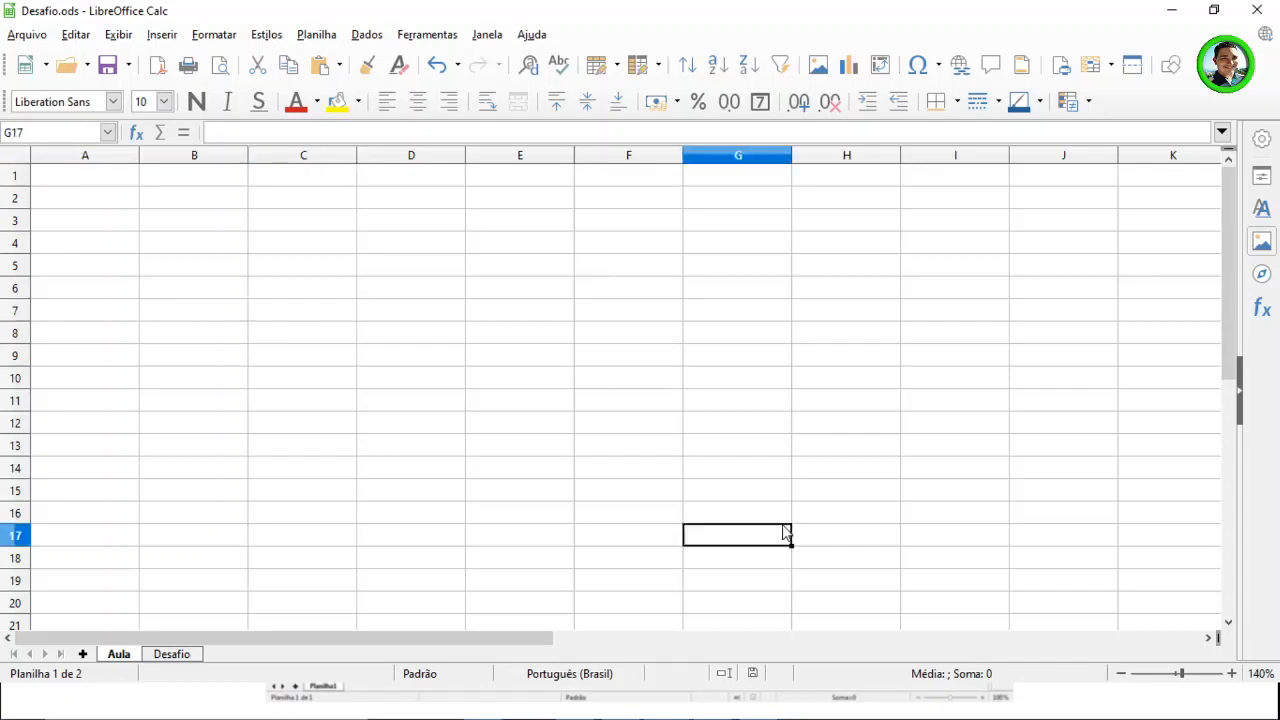
click(221, 423)
click(155, 228)
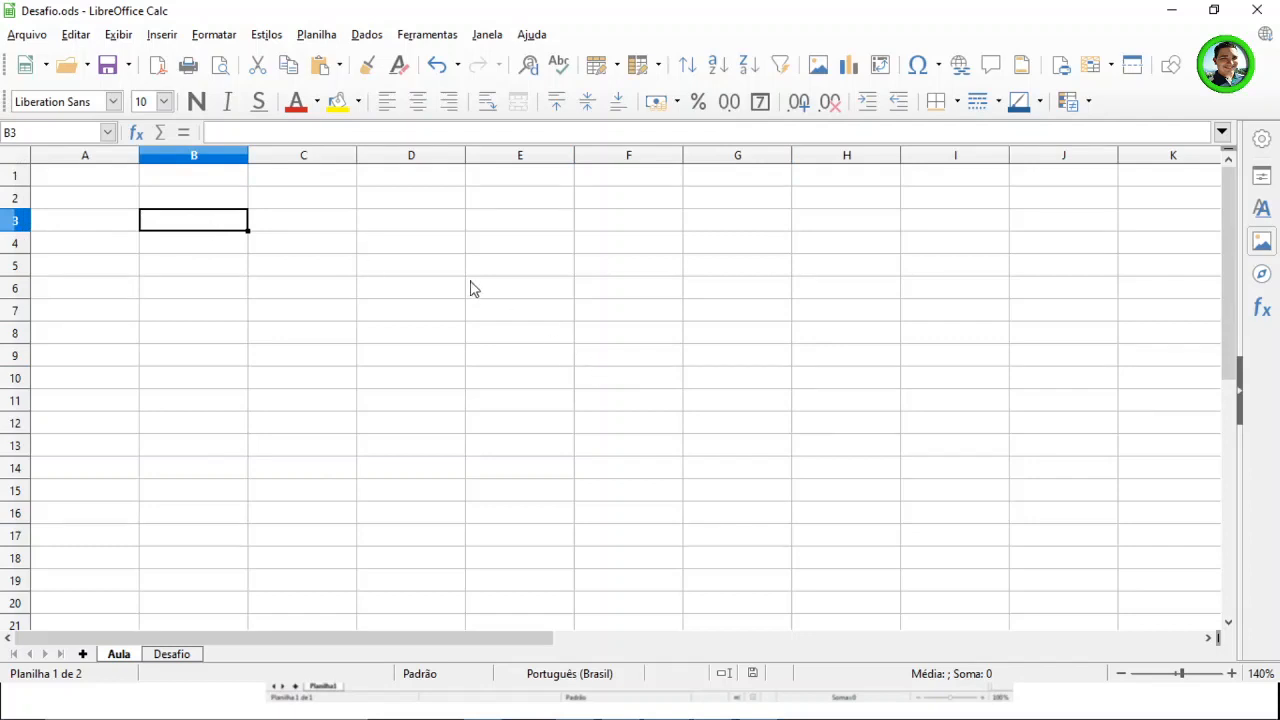
click(307, 317)
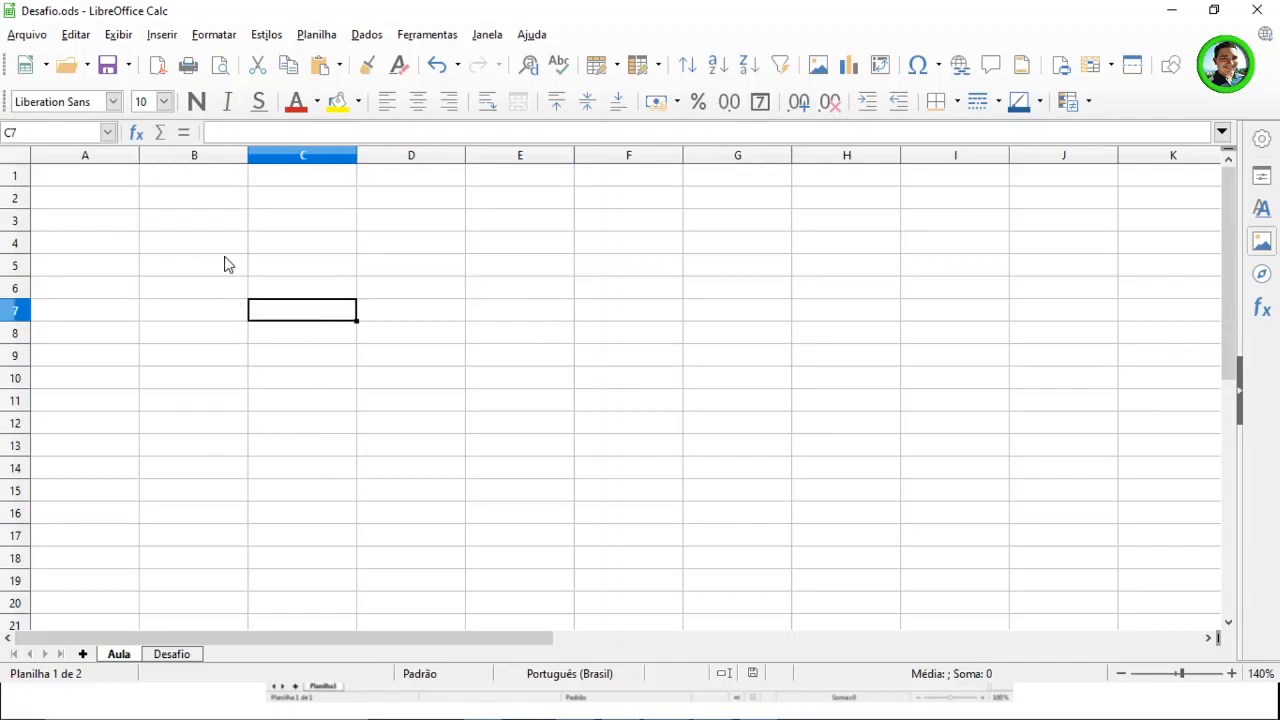
Try to give cell B3 the name "minha célula".
click(220, 230)
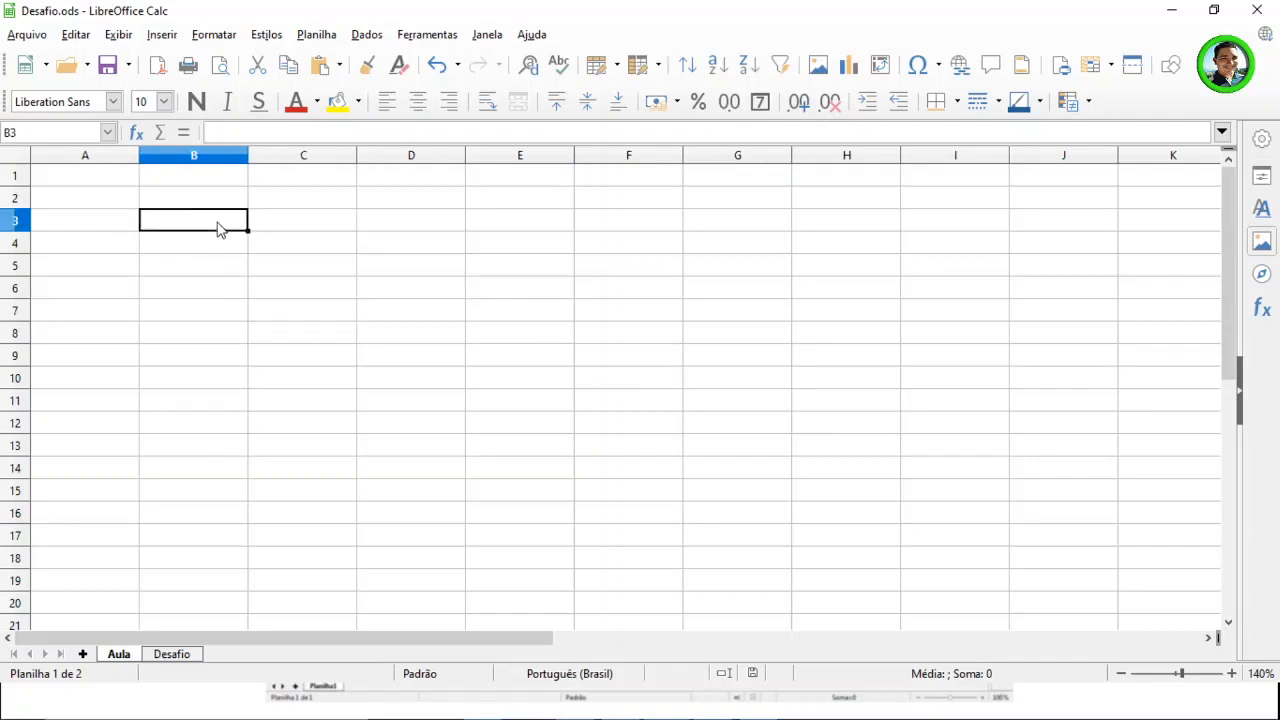
click(40, 132)
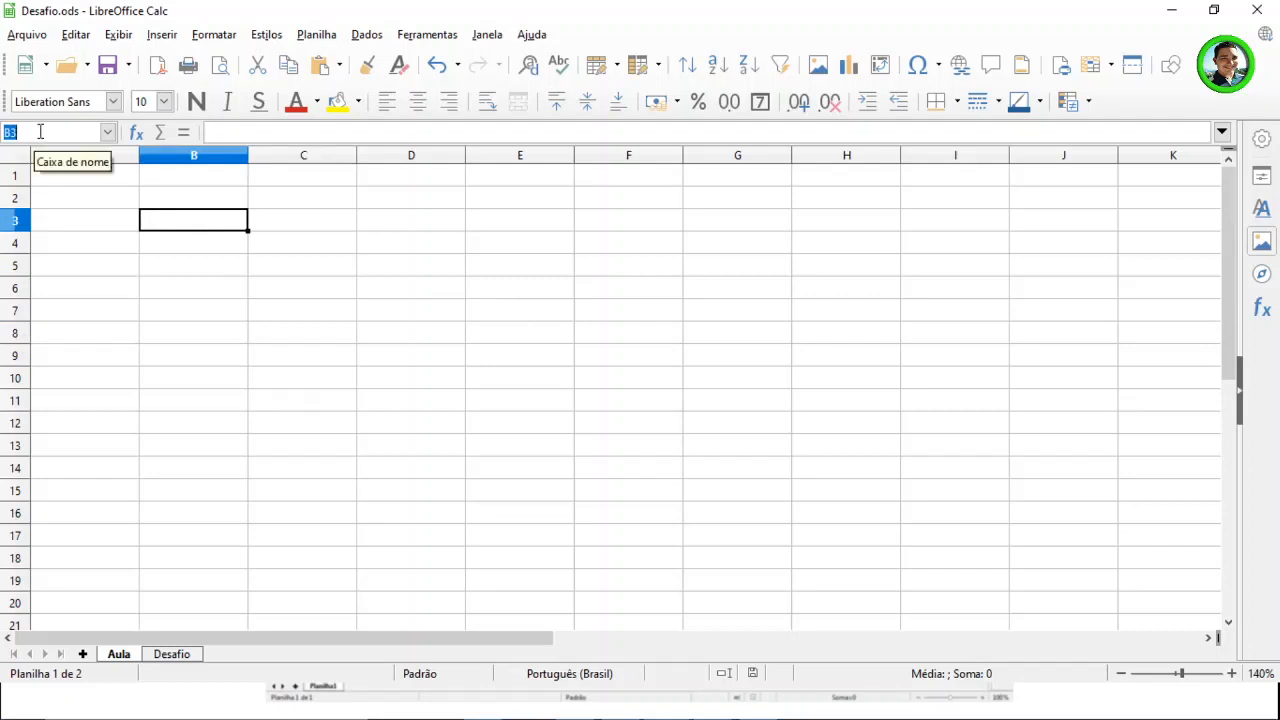
text(minha )
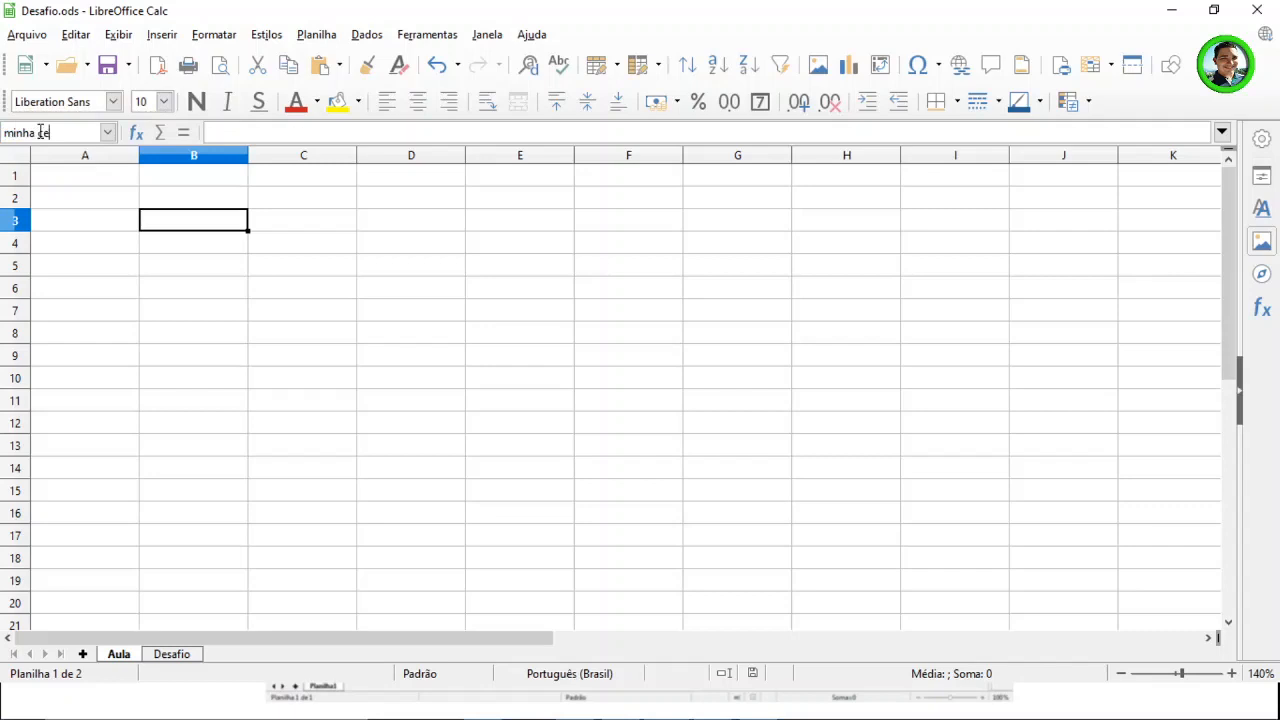
text(célula)
key(Return)
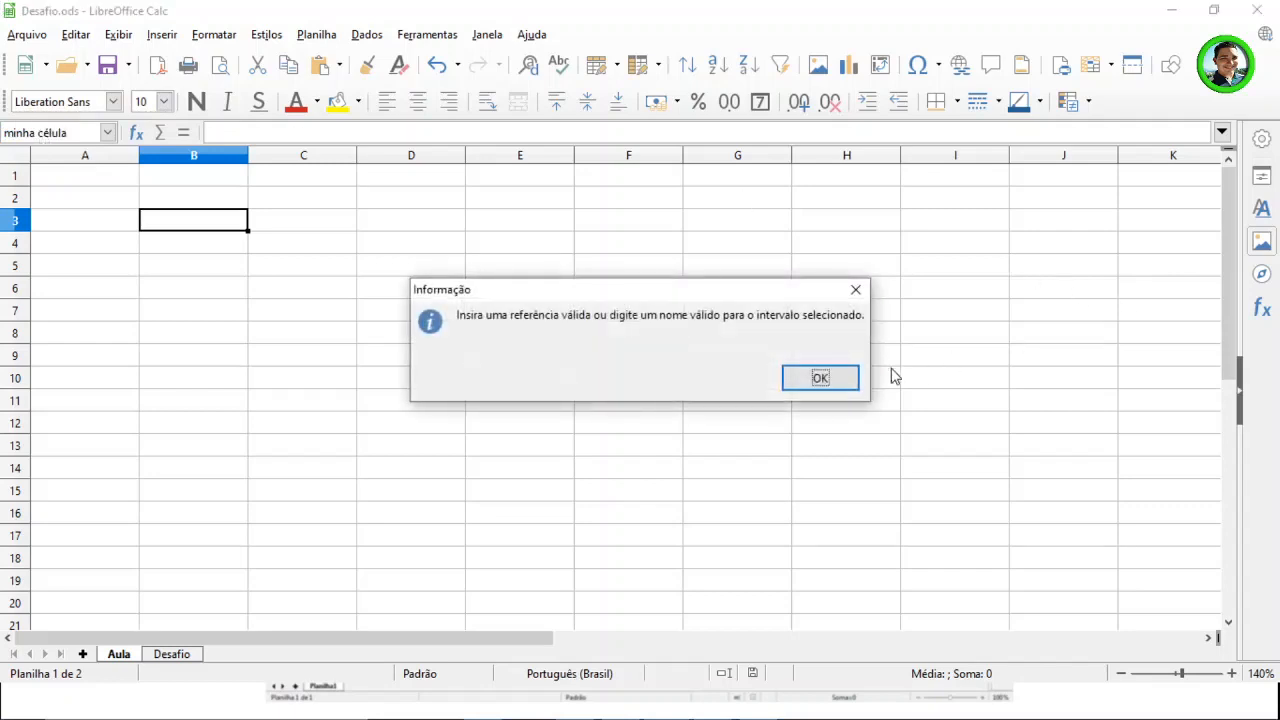
click(820, 378)
Name cell B3 with a person's first name, without spaces, in place of its default reference.
click(79, 136)
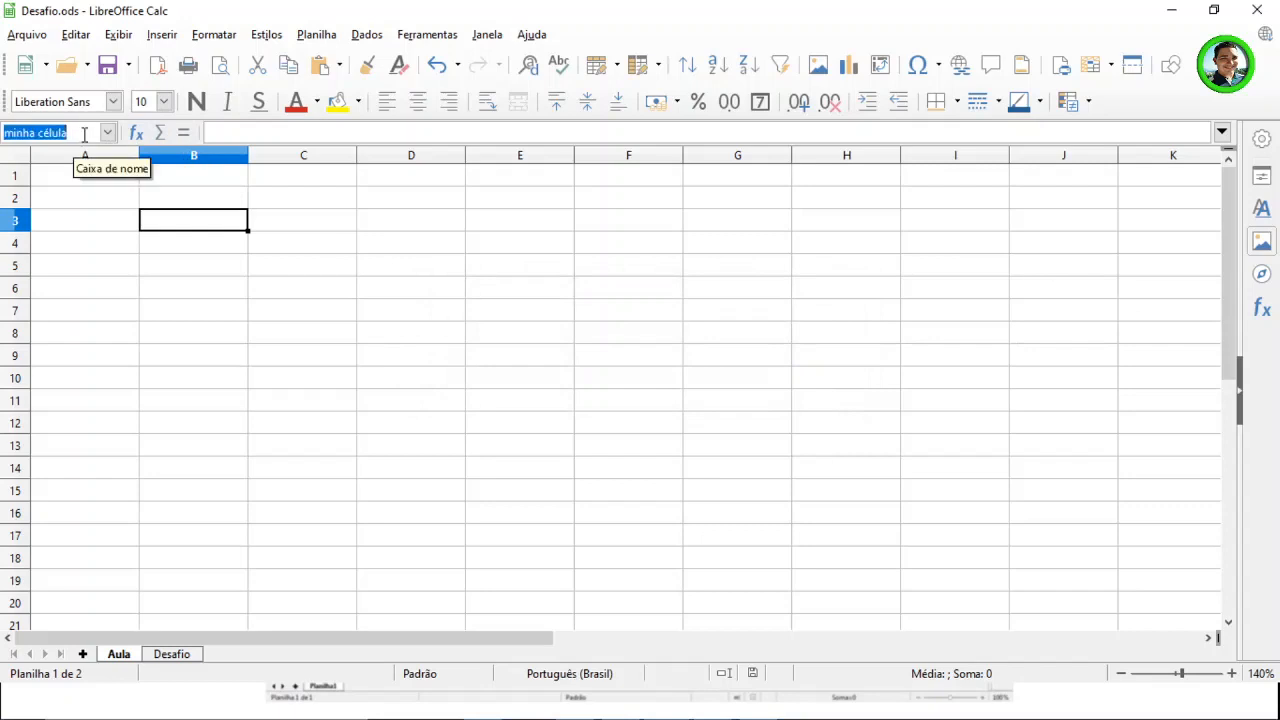
click(85, 134)
key(shift+Left)
key(shift+Left)
key(shift+Left)
key(shift+Left)
key(shift+Left)
key(shift+Left)
key(shift+Left)
key(shift+Left)
key(shift+Left)
key(shift+Left)
key(shift+Left)
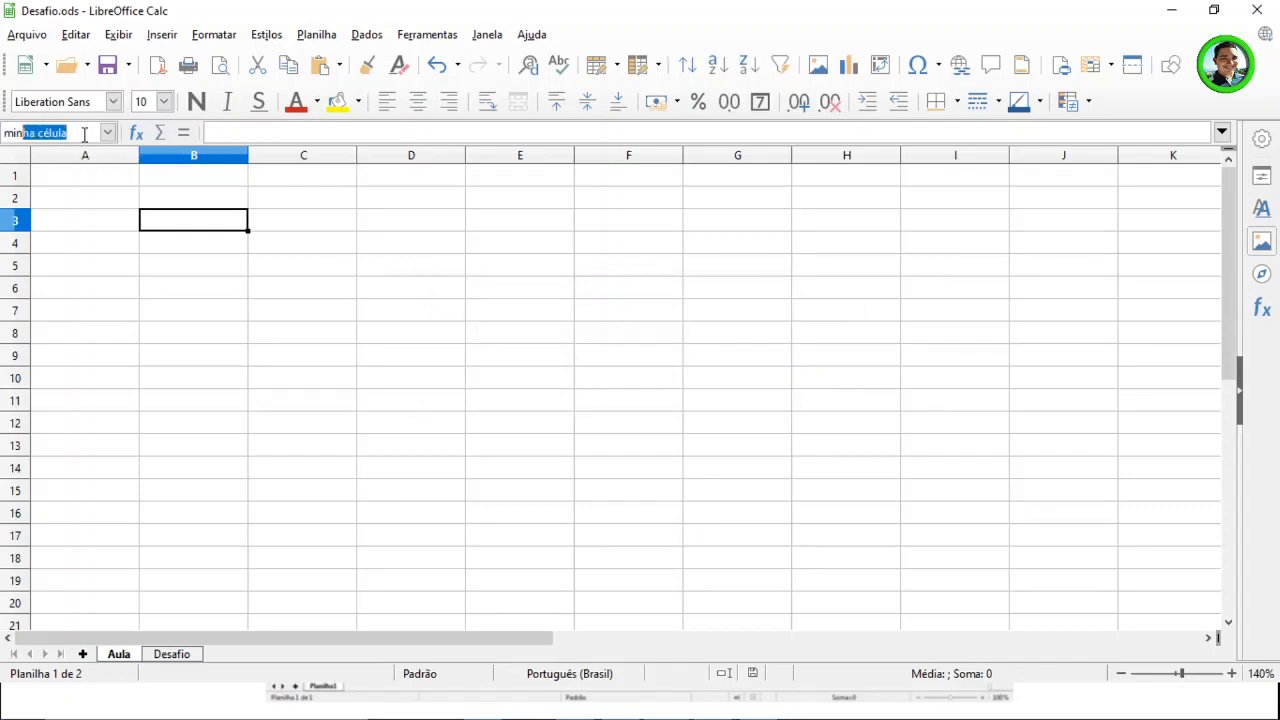
text(andre)
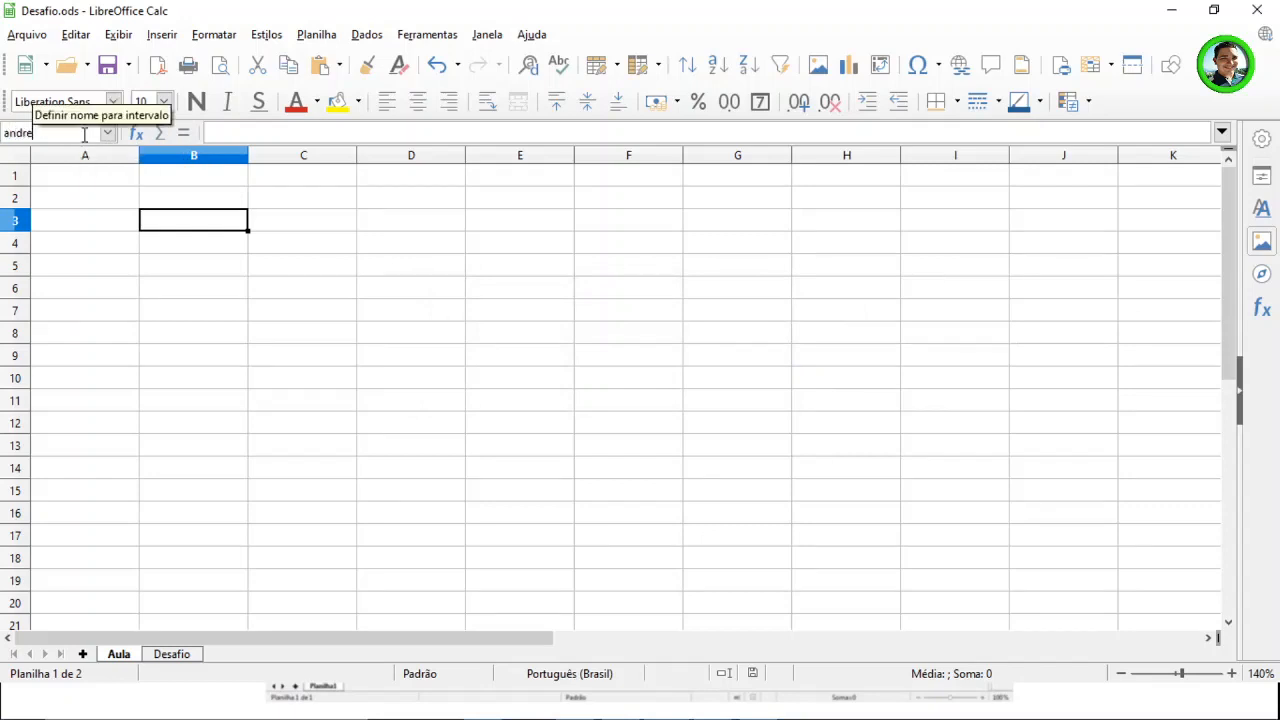
key(Return)
Compare the references of several unnamed cells with the custom name of cell B3 by selecting each one.
click(330, 470)
click(256, 428)
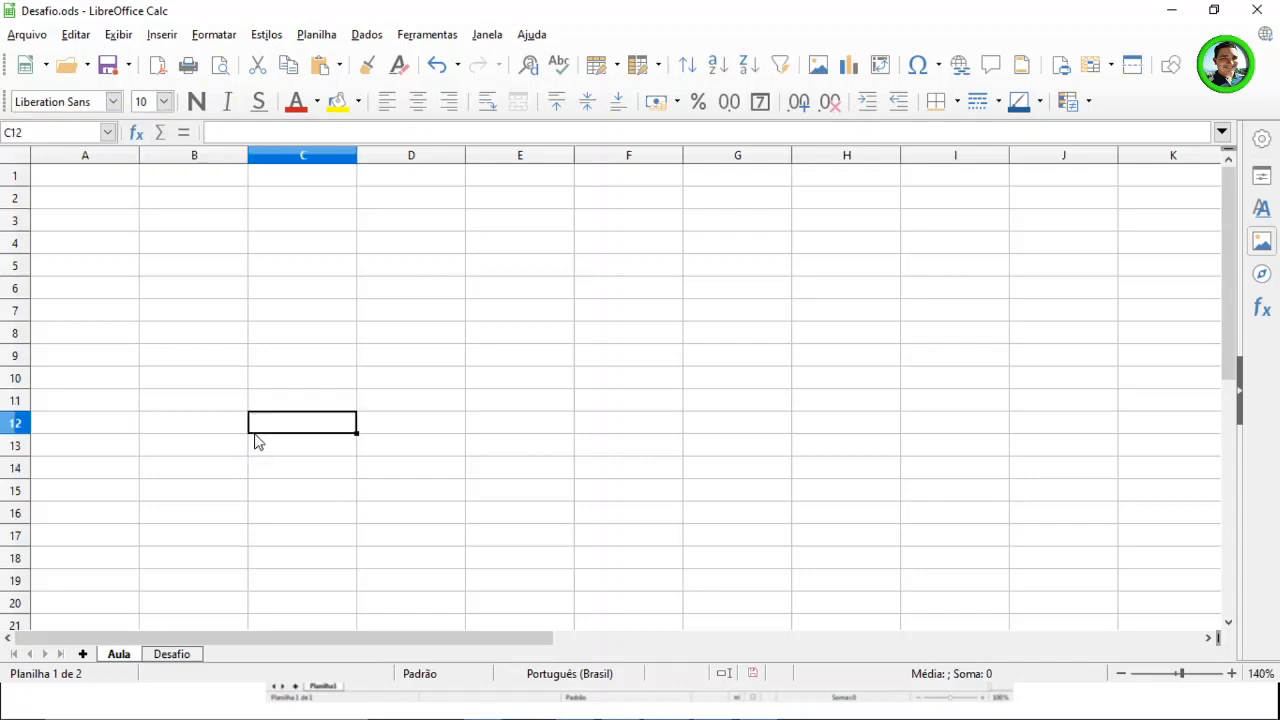
click(400, 350)
click(205, 310)
click(516, 288)
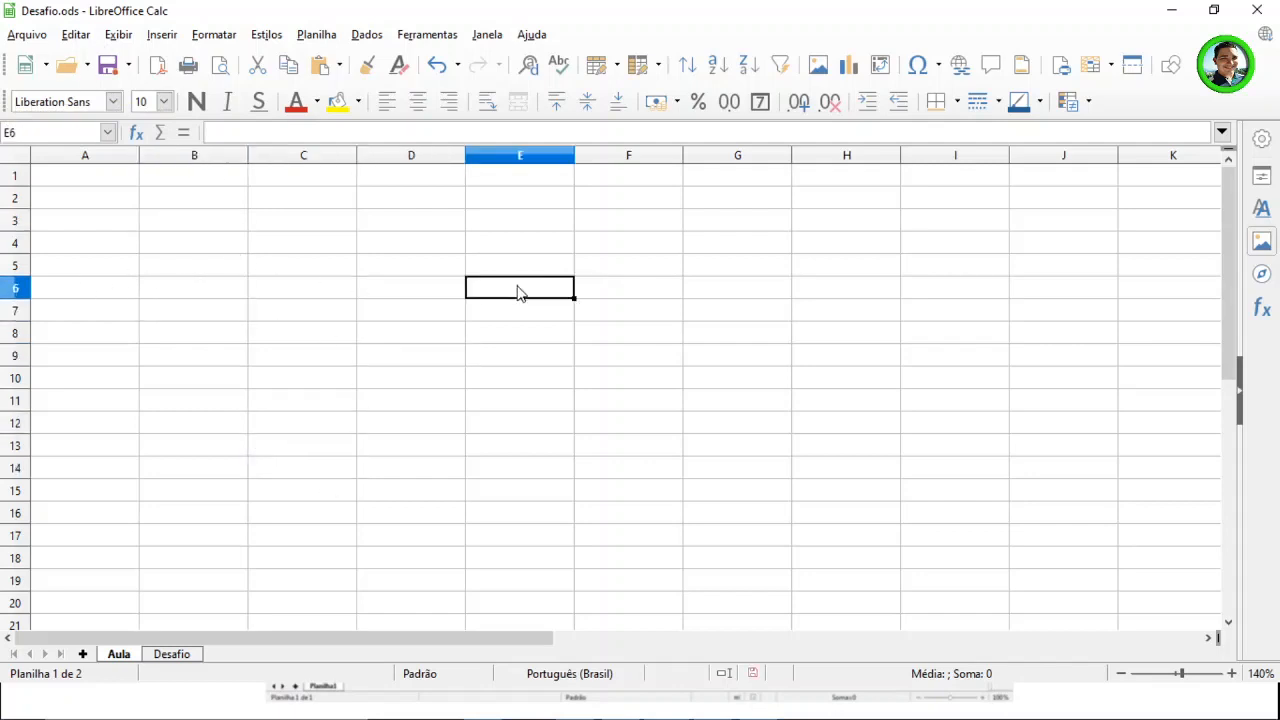
click(204, 326)
click(231, 227)
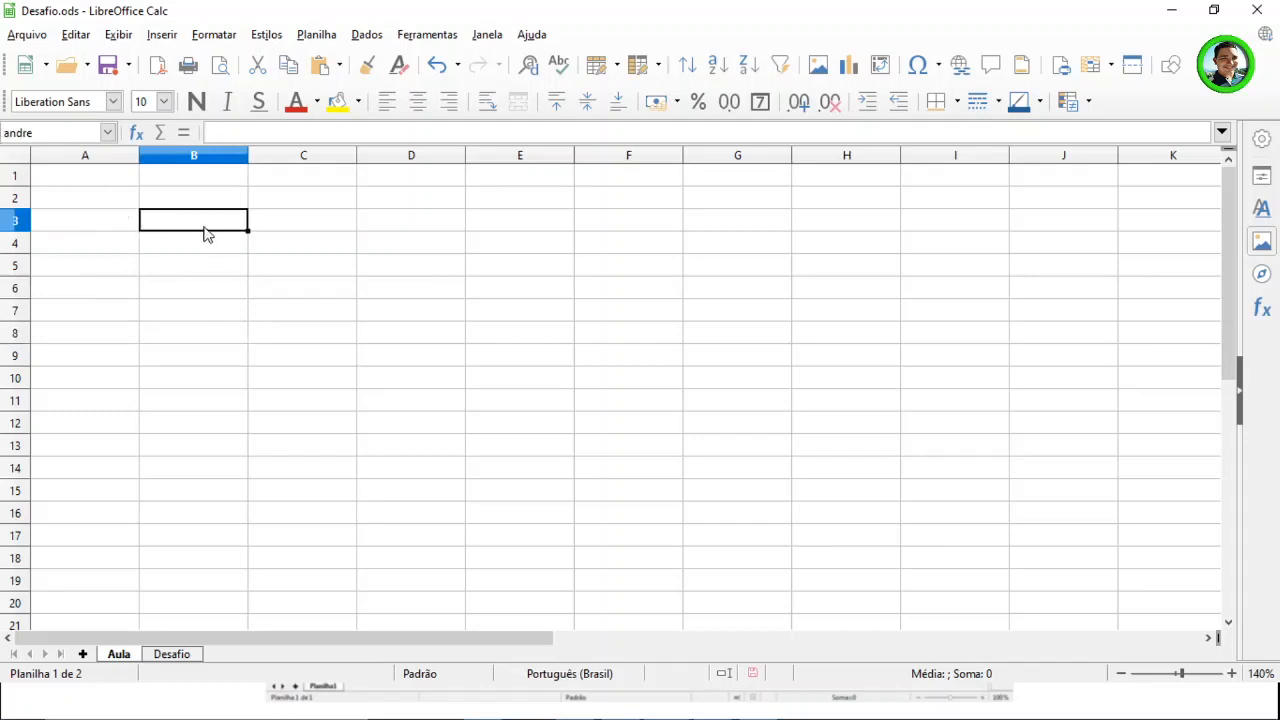
click(260, 291)
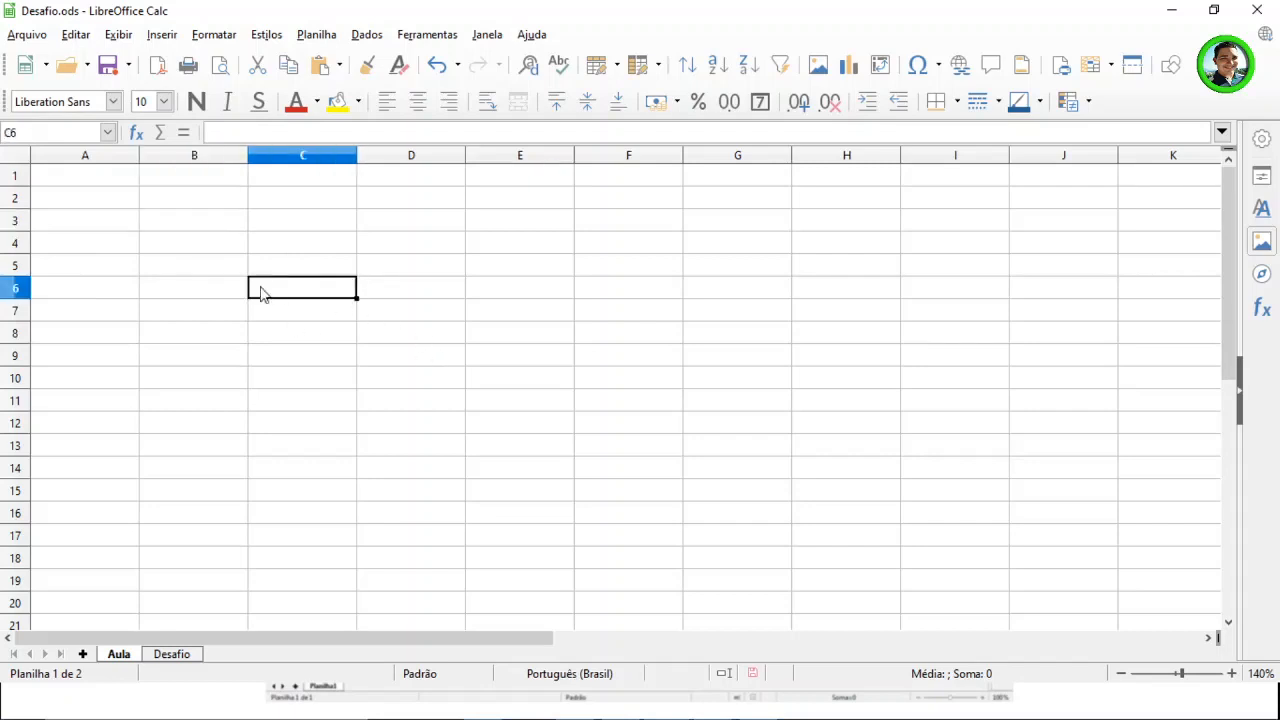
click(224, 316)
Enlarge cell A2 by making row 2 about ten times taller and column A about three times wider than the default.
drag(139, 152, 104, 190)
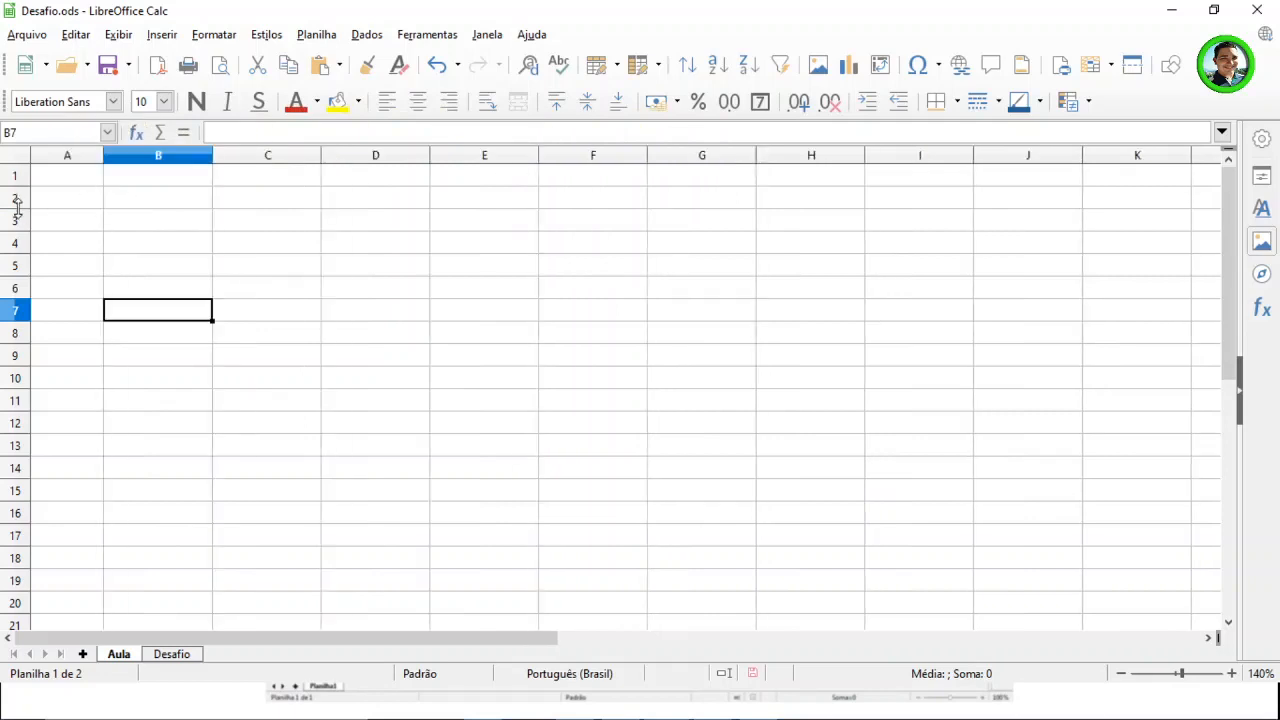
drag(17, 205, 30, 428)
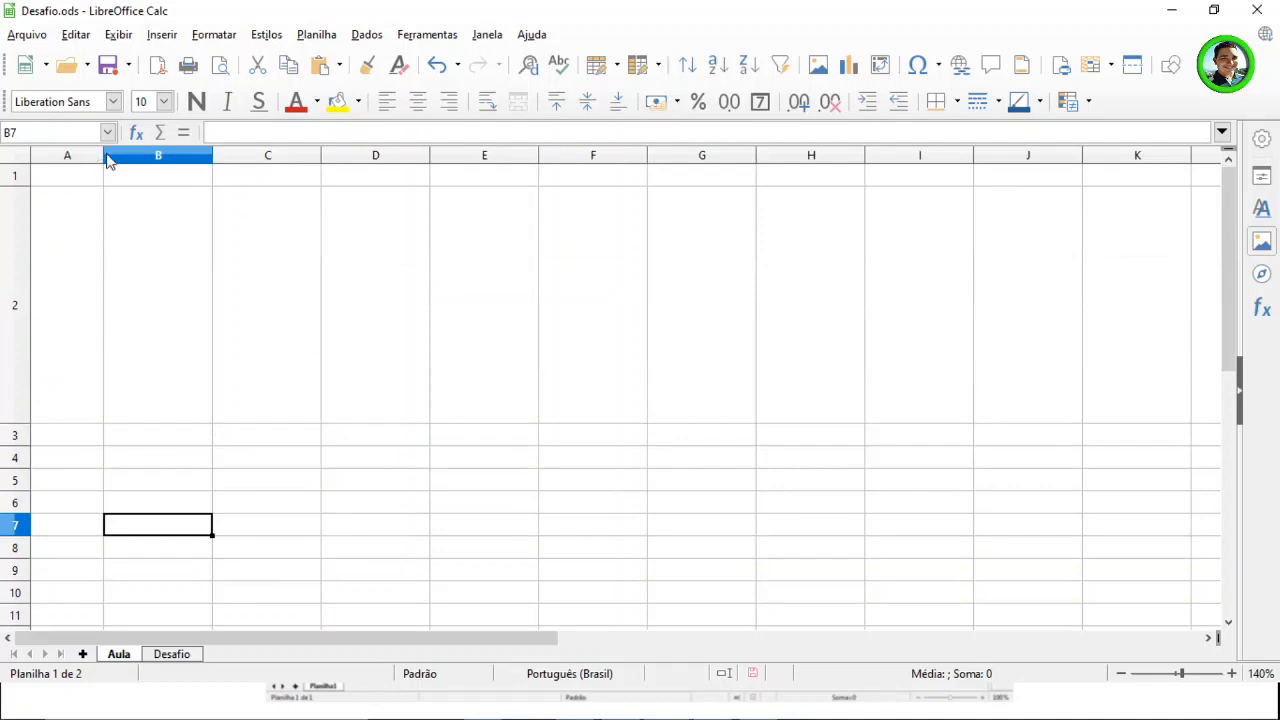
click(110, 160)
drag(104, 158, 370, 158)
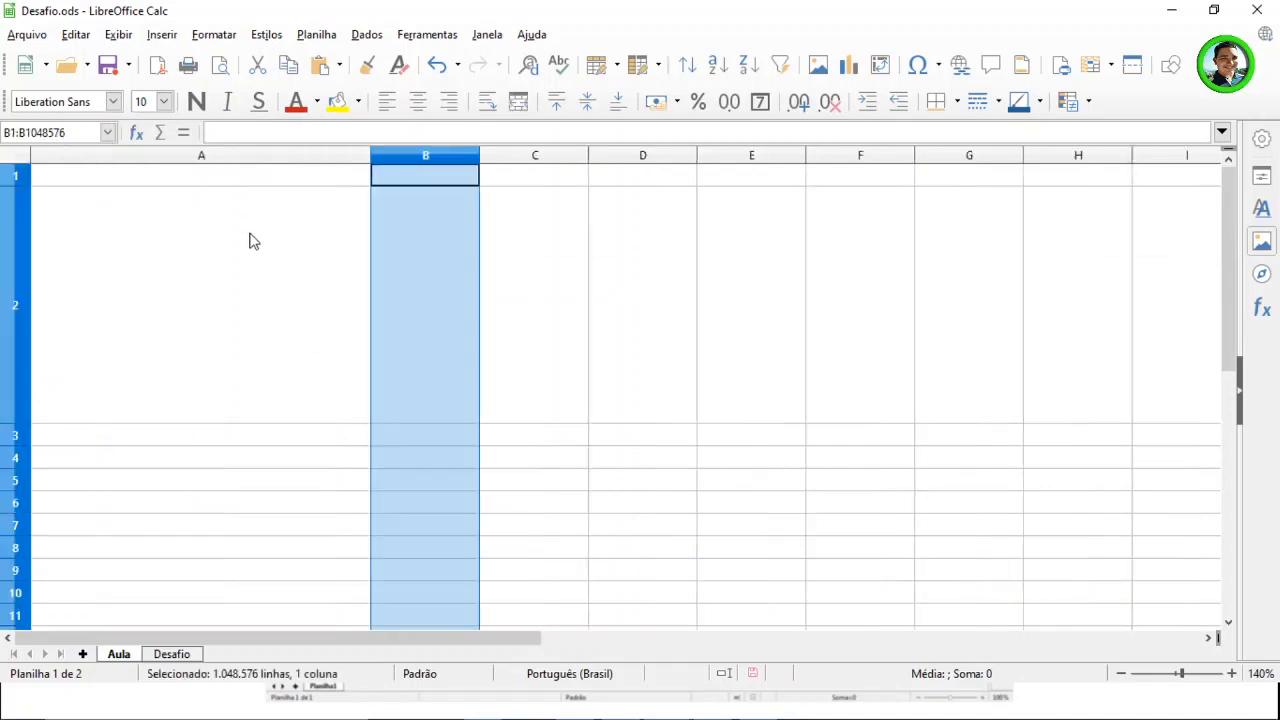
click(209, 325)
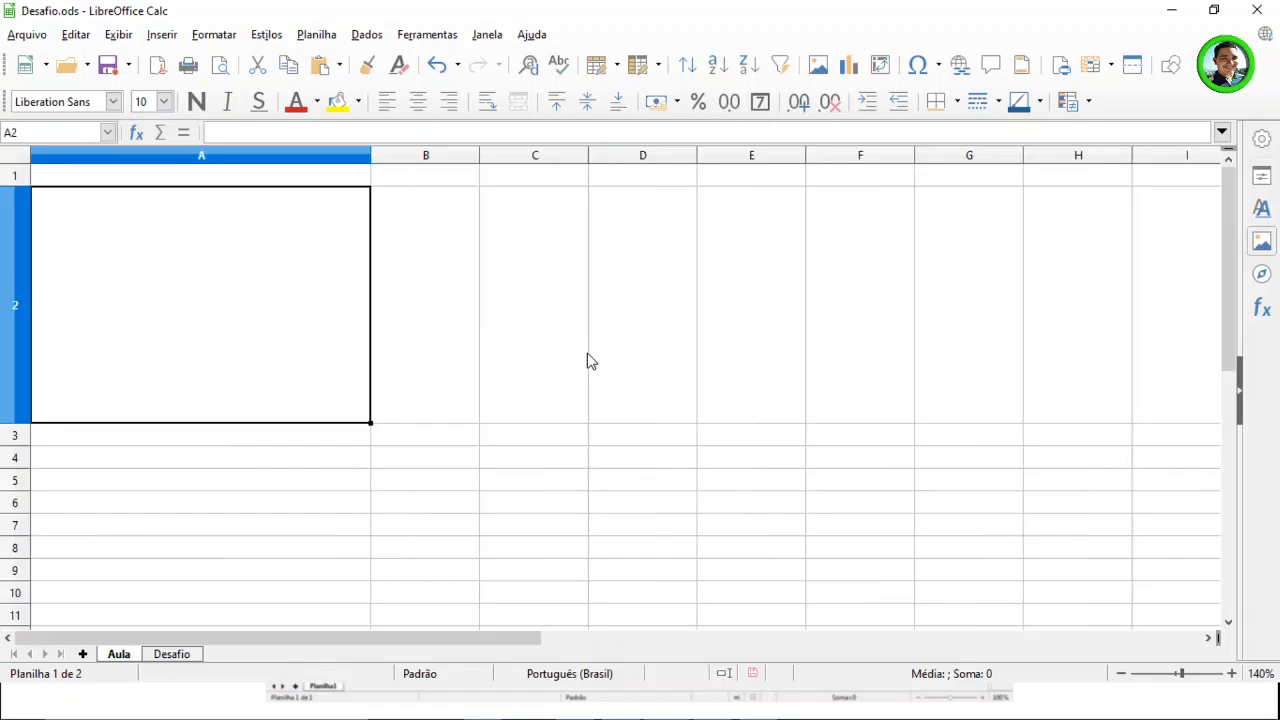
Hide the grid lines of the Aula sheet and show them again.
click(120, 36)
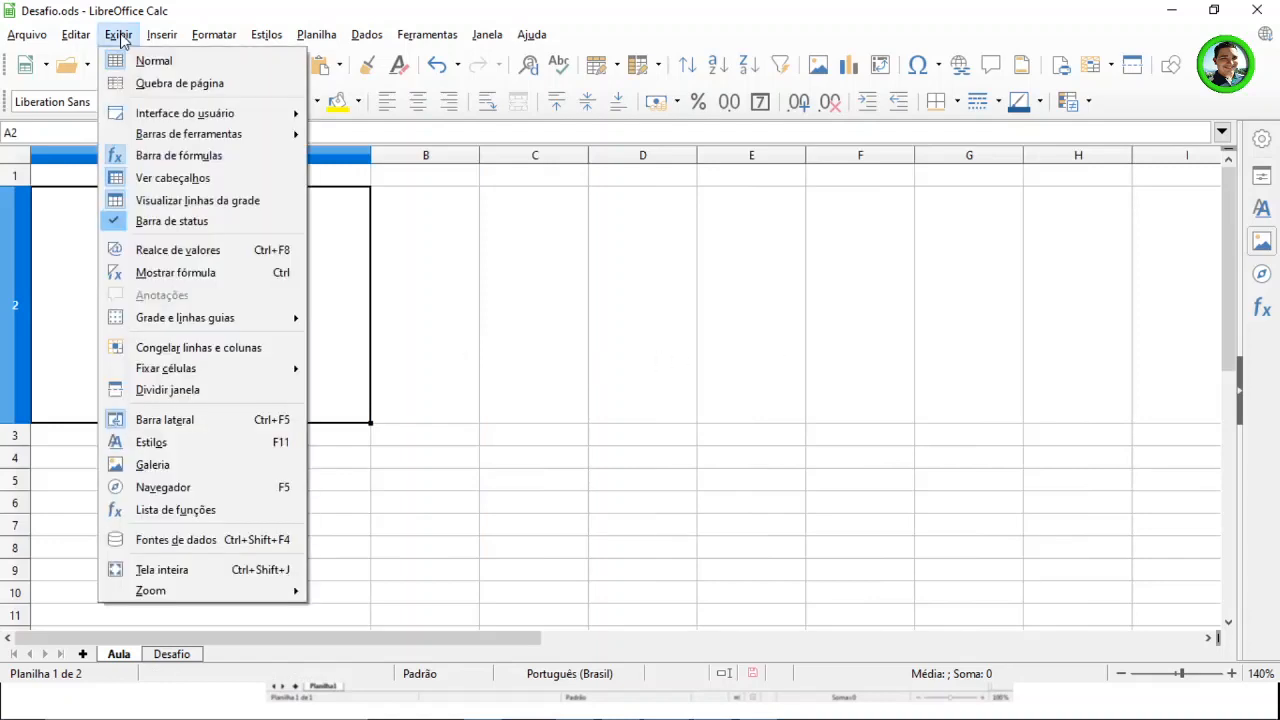
click(215, 201)
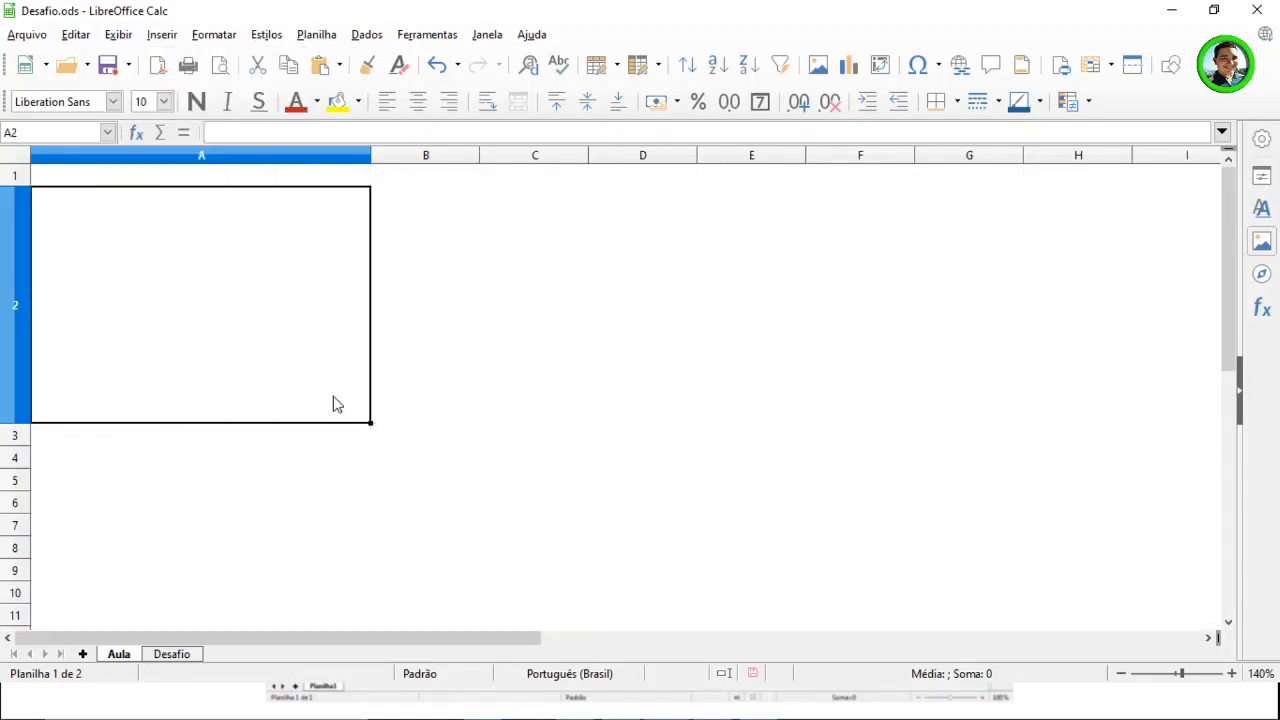
click(122, 34)
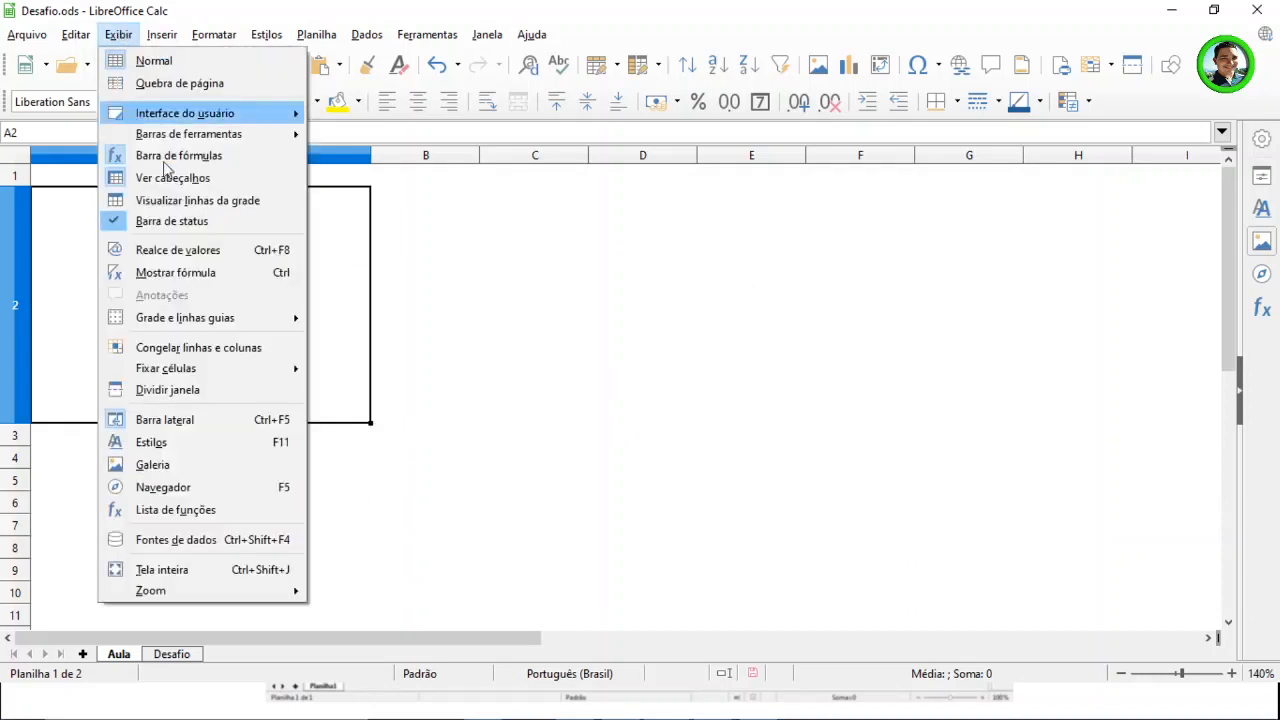
click(214, 200)
click(575, 310)
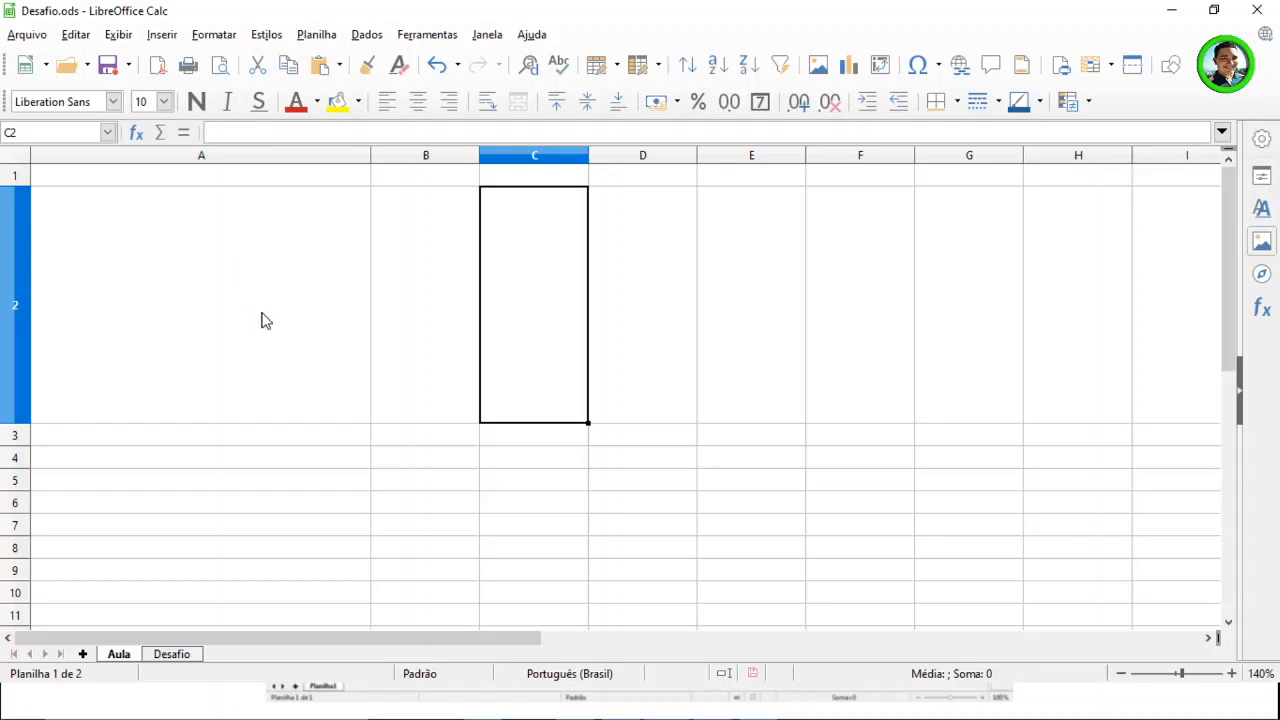
click(316, 481)
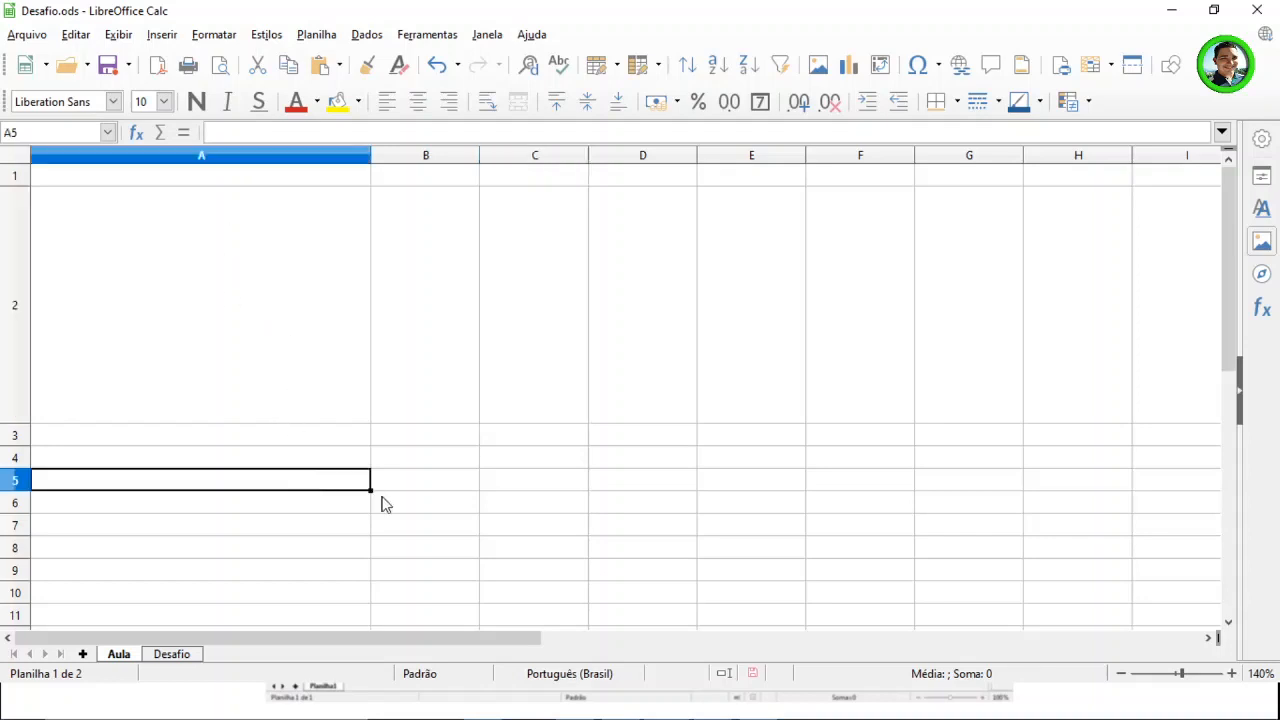
Compare the enlarged cells of row 2 with normal-height cells of row 5 by selecting several across different columns.
click(437, 500)
click(525, 502)
click(690, 480)
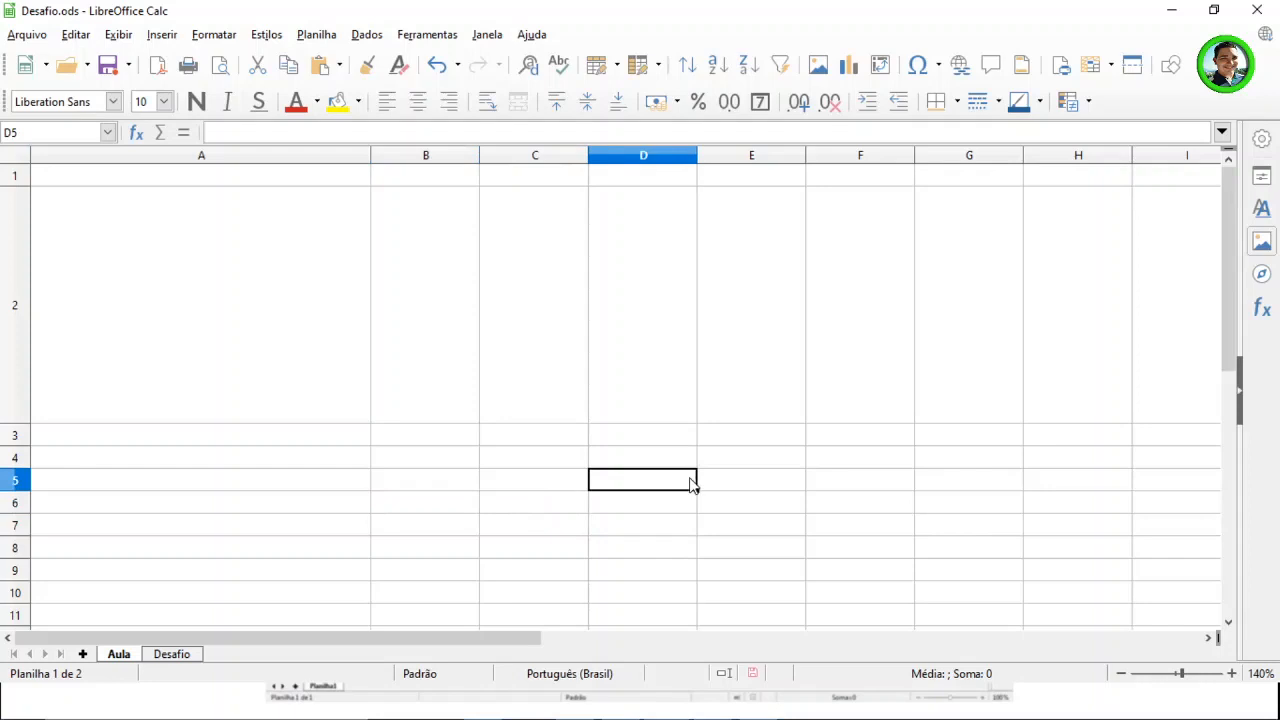
click(300, 381)
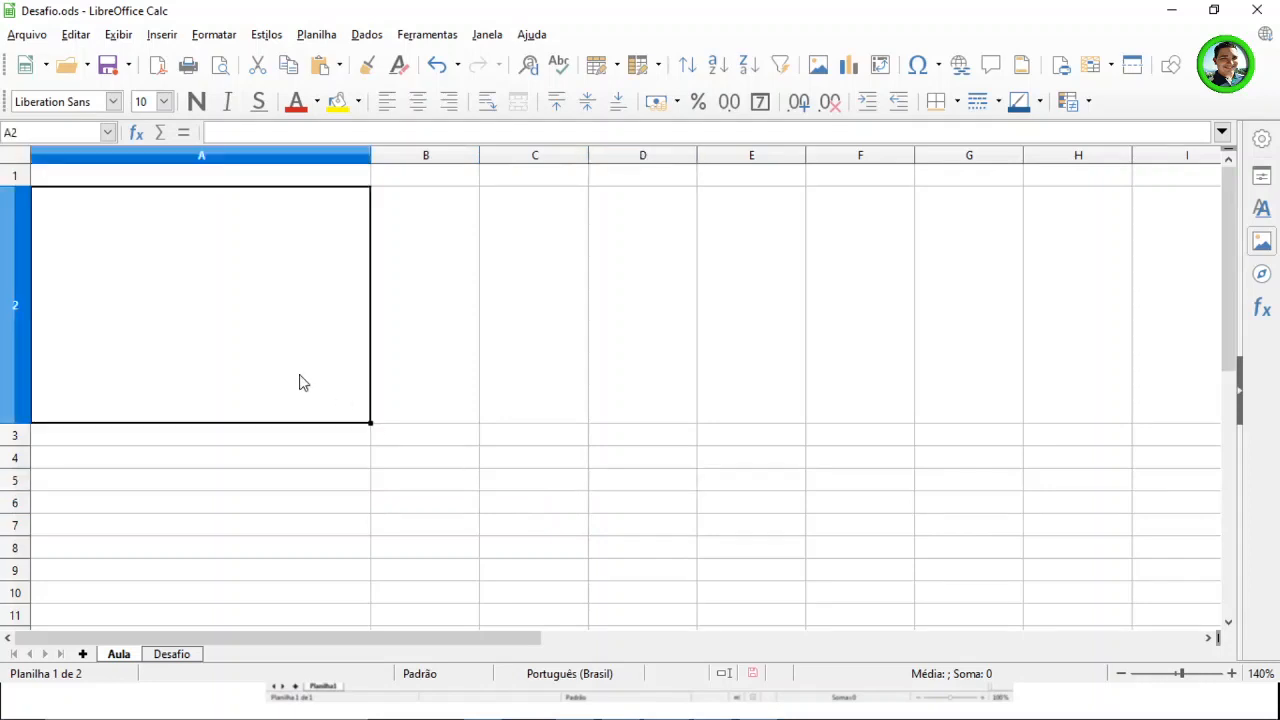
click(600, 372)
click(437, 366)
click(677, 348)
click(938, 398)
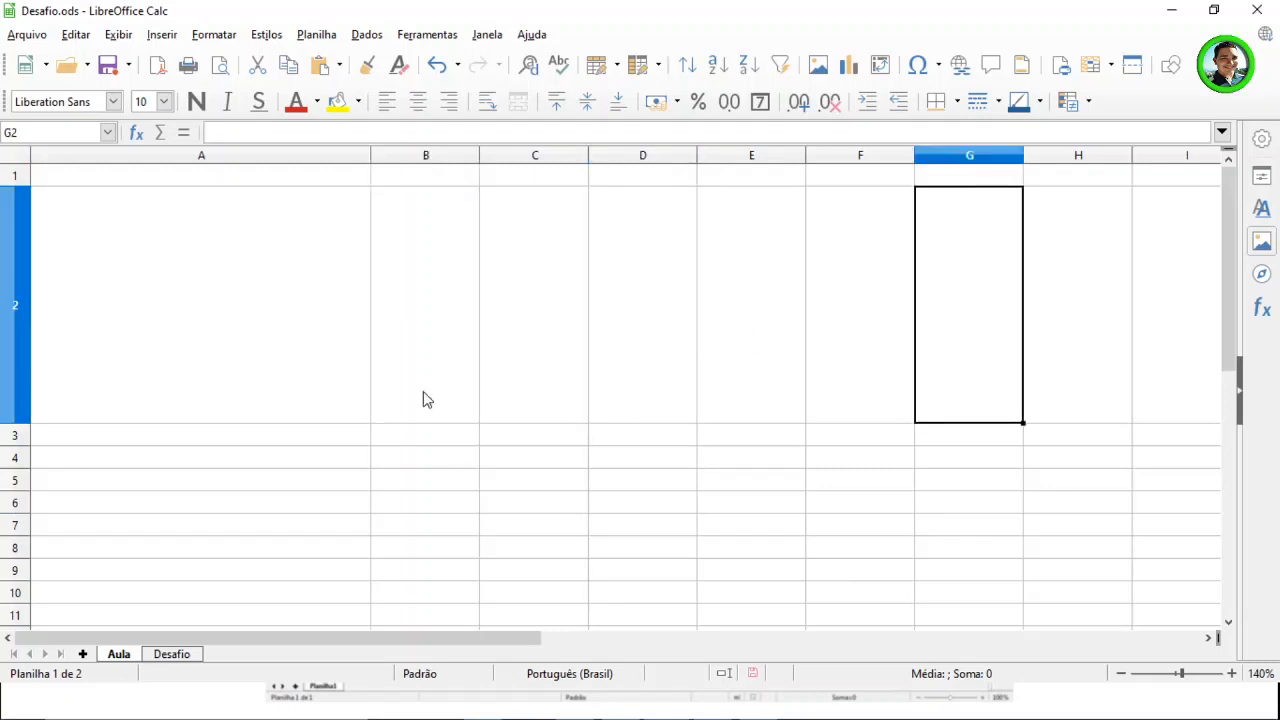
click(220, 370)
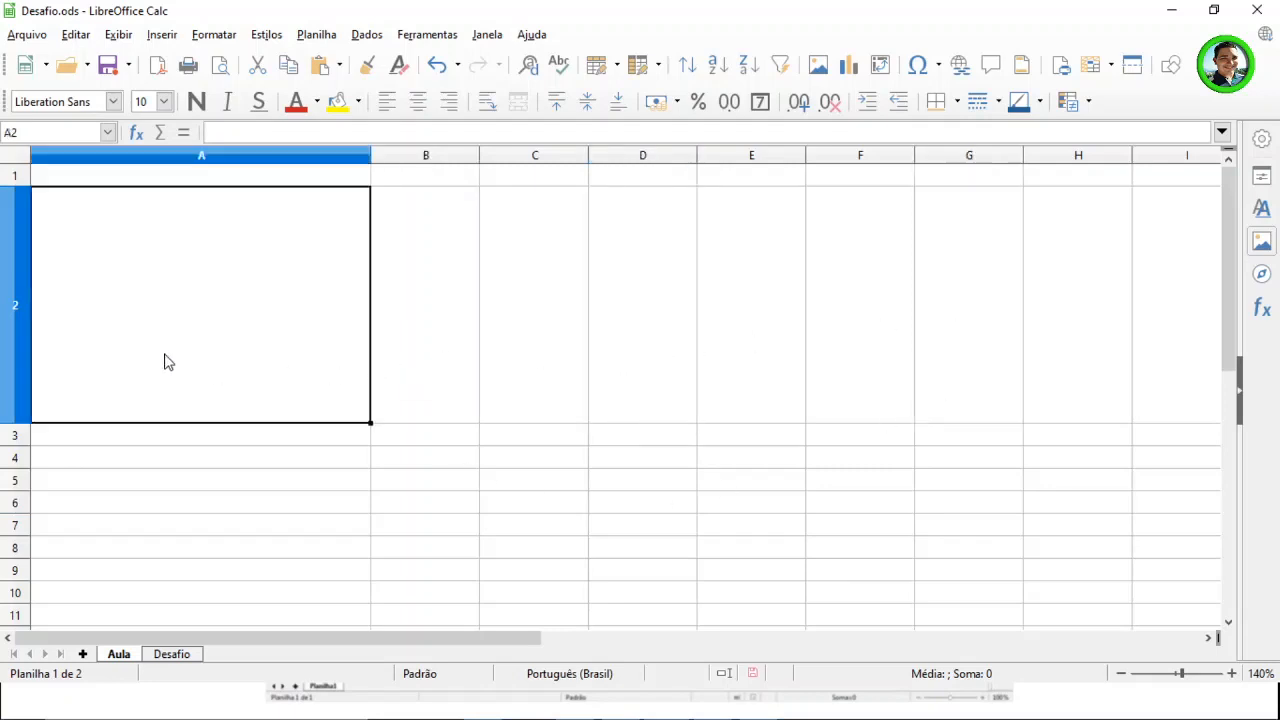
click(440, 340)
click(522, 326)
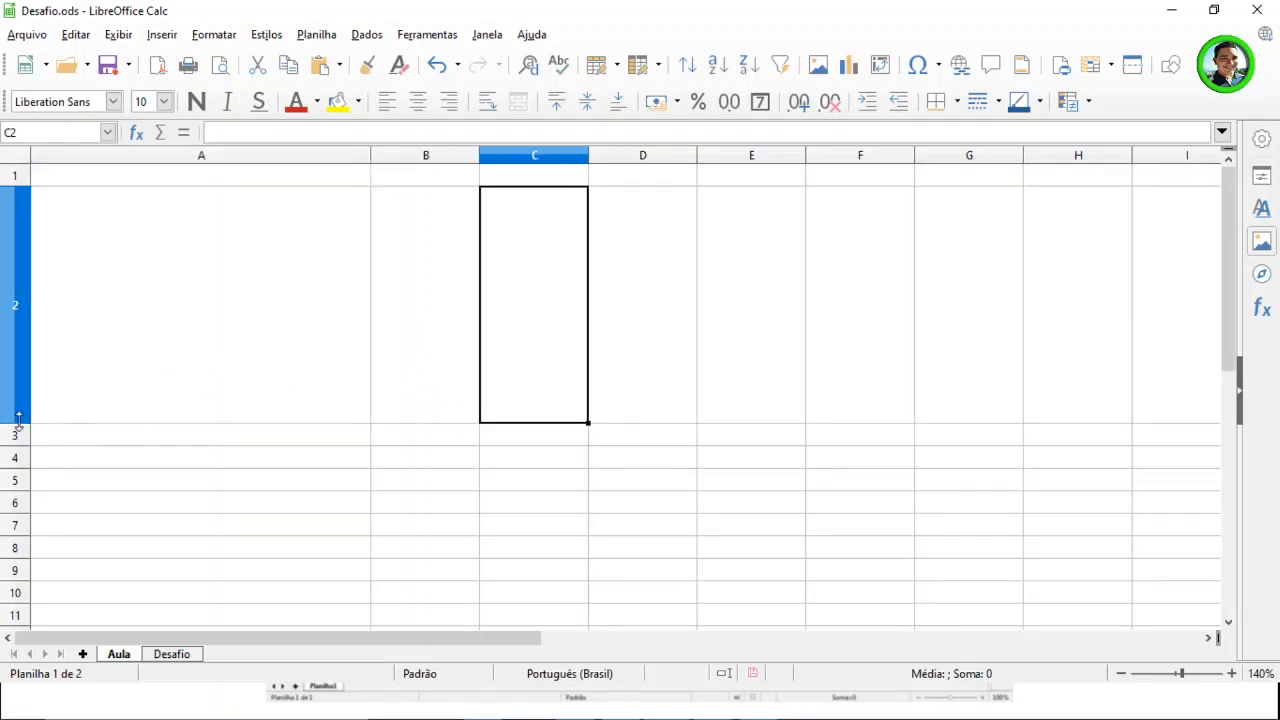
Reduce the height of row 2 to about a third, then delete the entire row from the Aula sheet.
drag(15, 423, 18, 272)
click(151, 332)
click(8, 248)
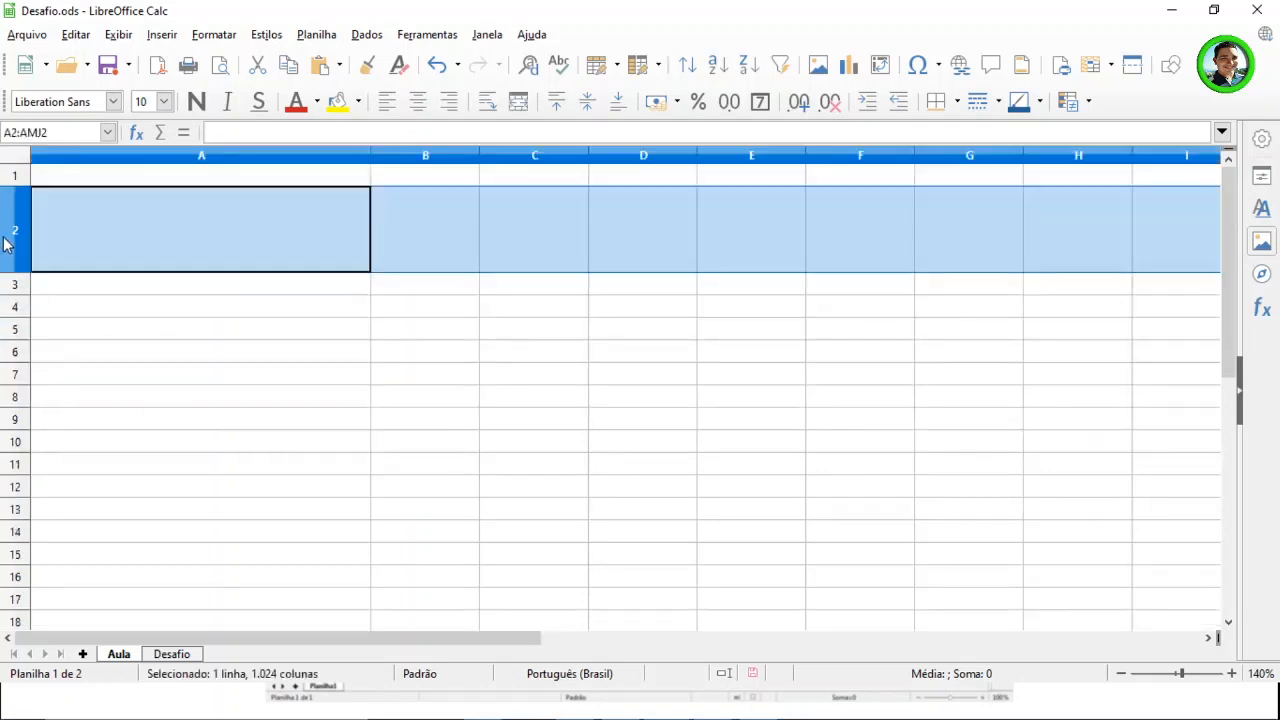
right_click(10, 242)
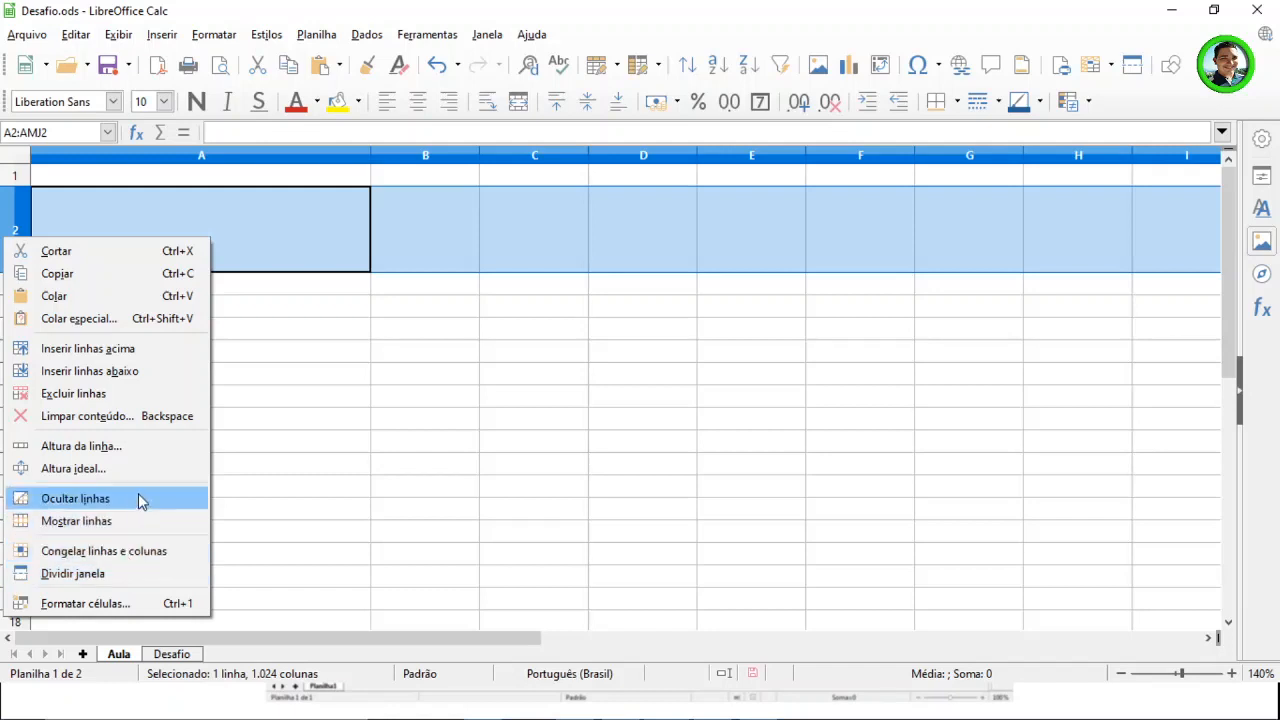
click(138, 394)
click(452, 405)
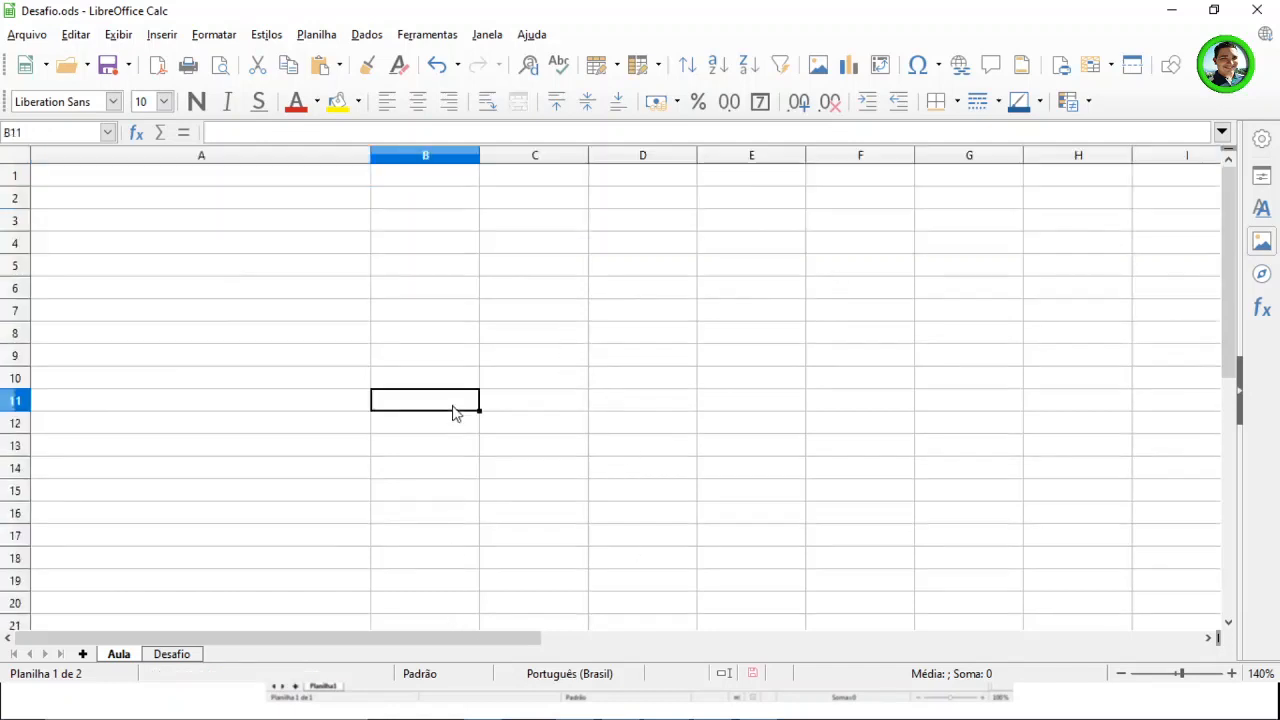
Examine the commands for inserting and deleting rows and columns offered for row 6 and column B, without applying any.
click(14, 288)
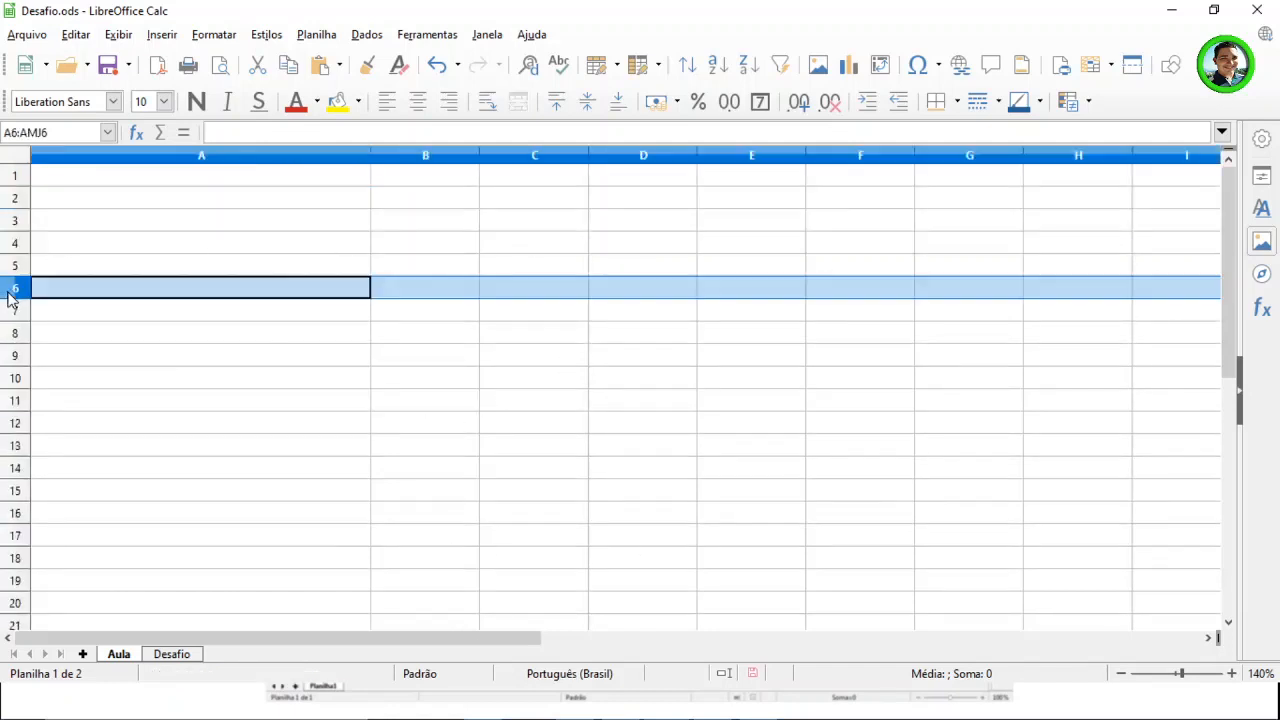
right_click(10, 290)
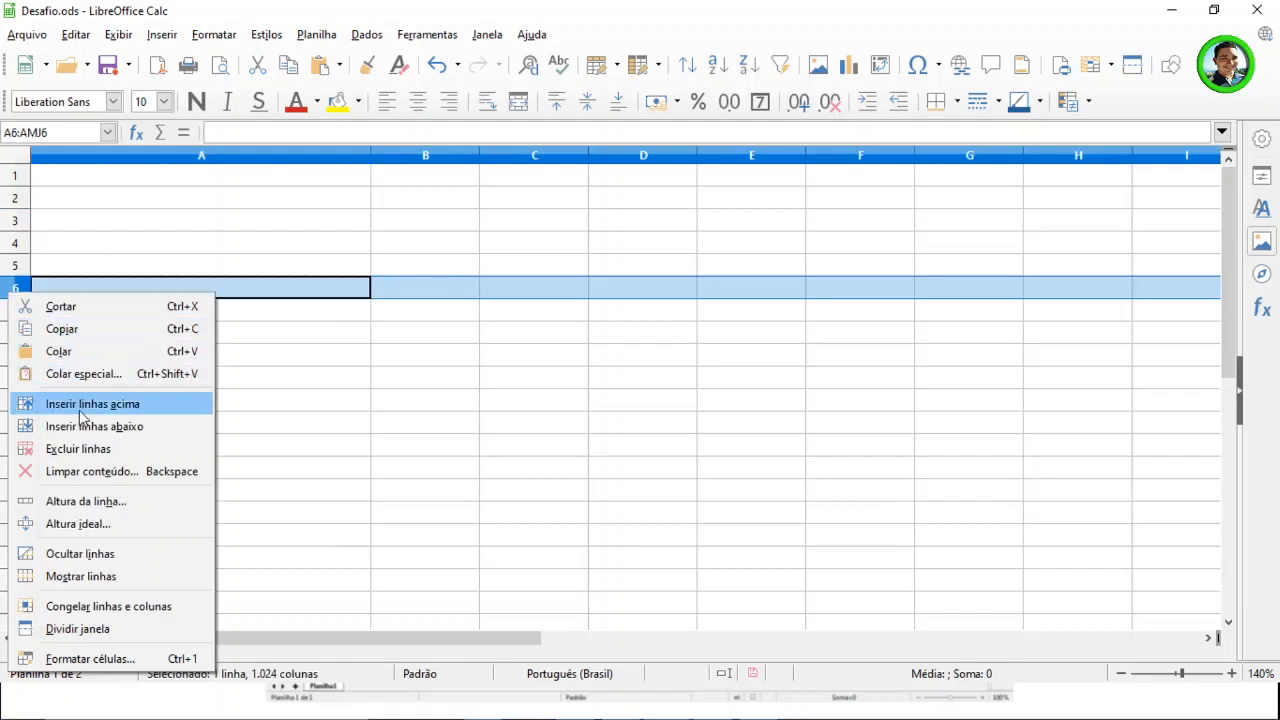
click(613, 420)
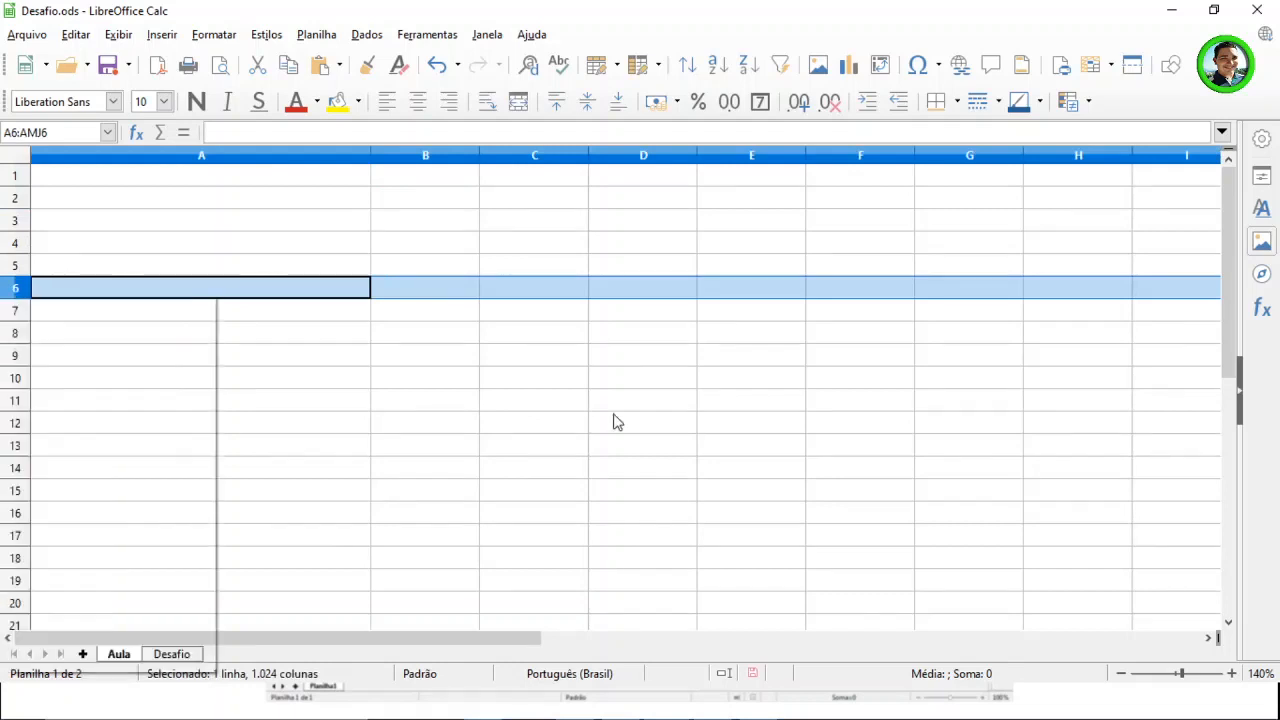
click(434, 195)
right_click(437, 158)
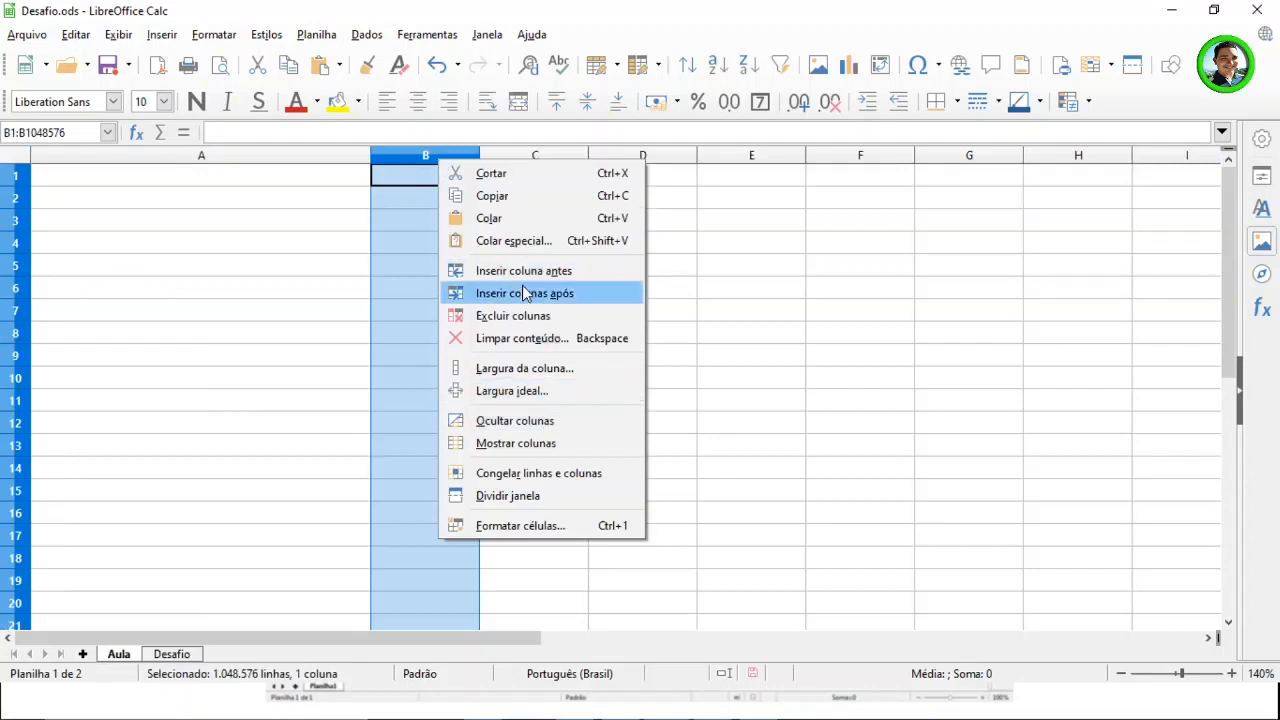
click(835, 320)
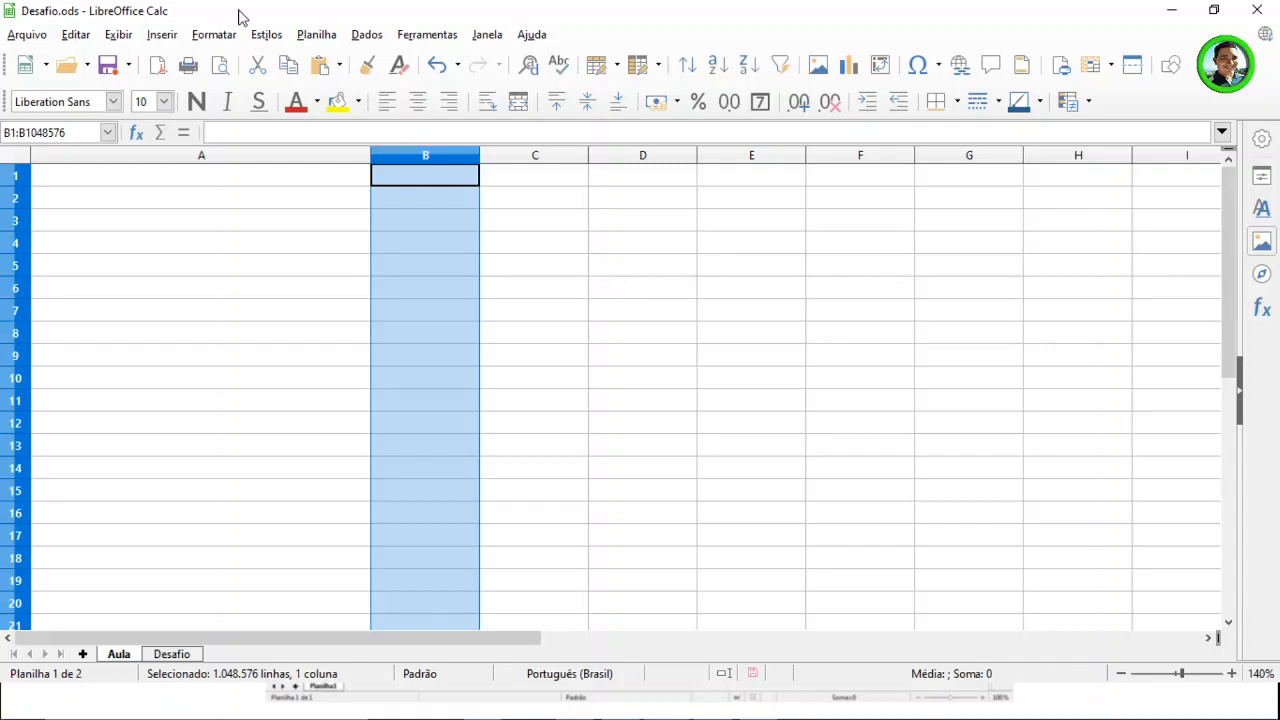
click(730, 320)
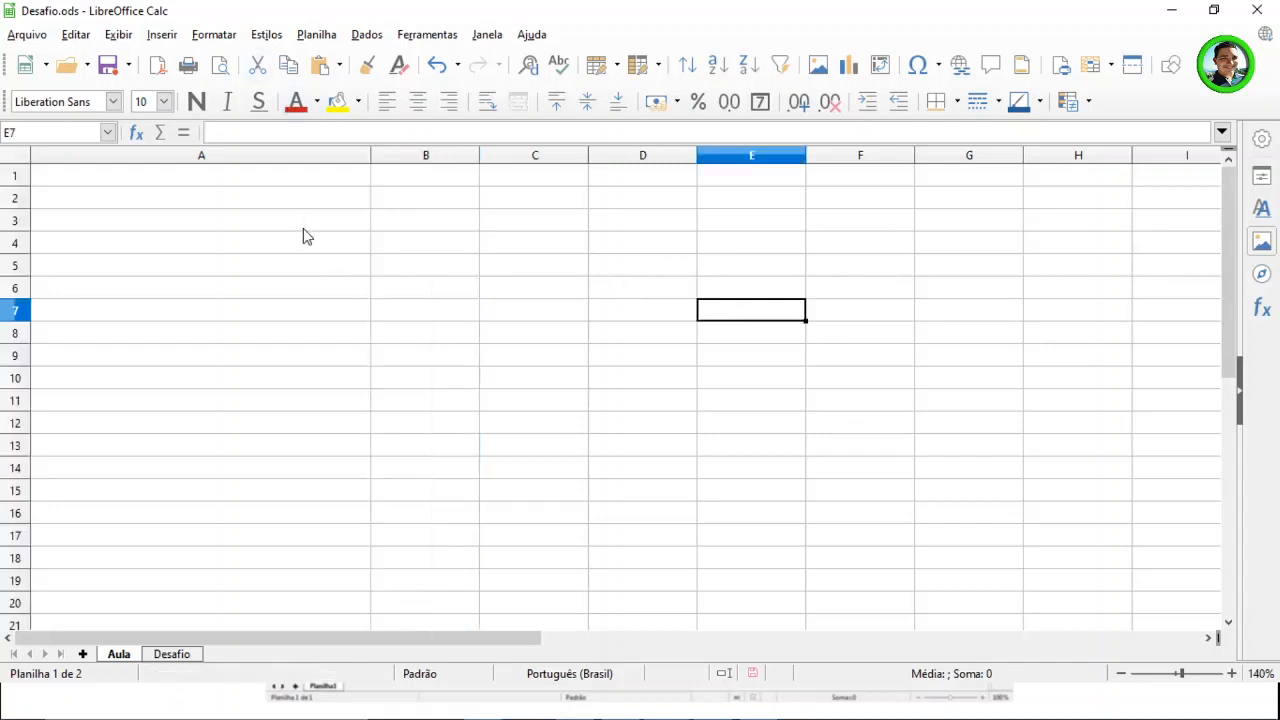
Narrow column A to about twice the width of the other columns.
click(322, 250)
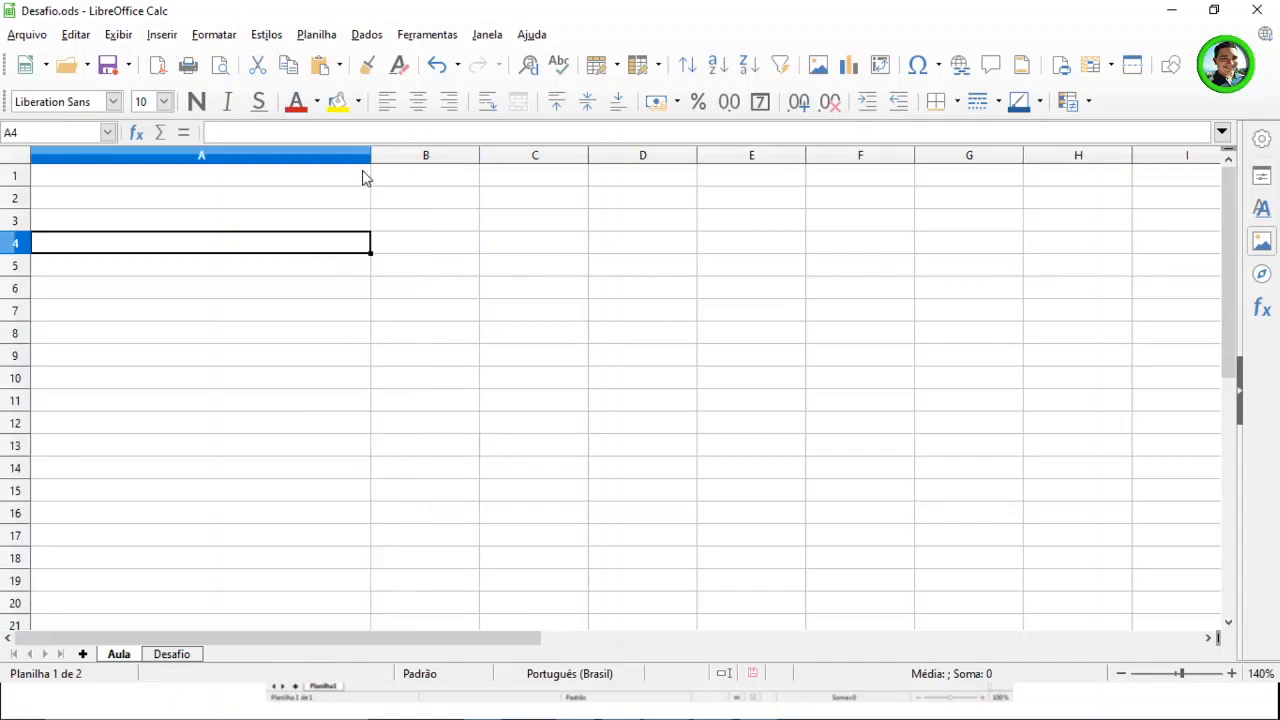
drag(370, 156, 263, 160)
click(256, 319)
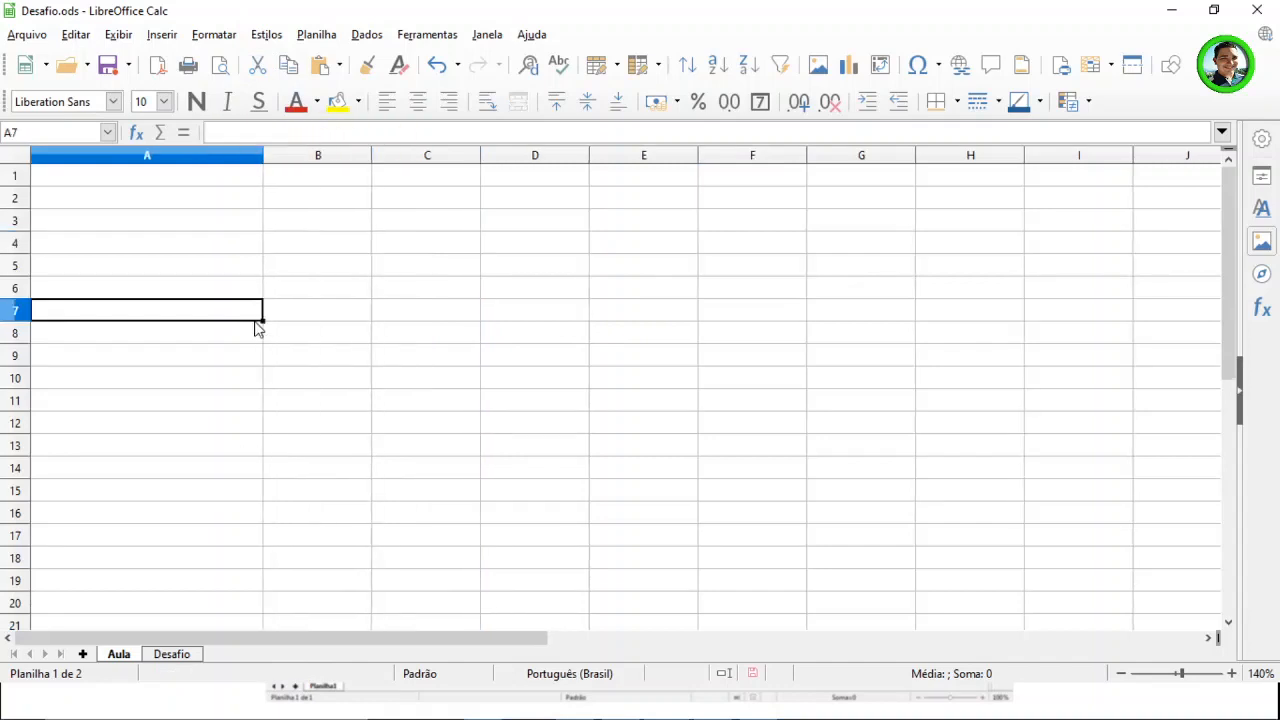
click(366, 315)
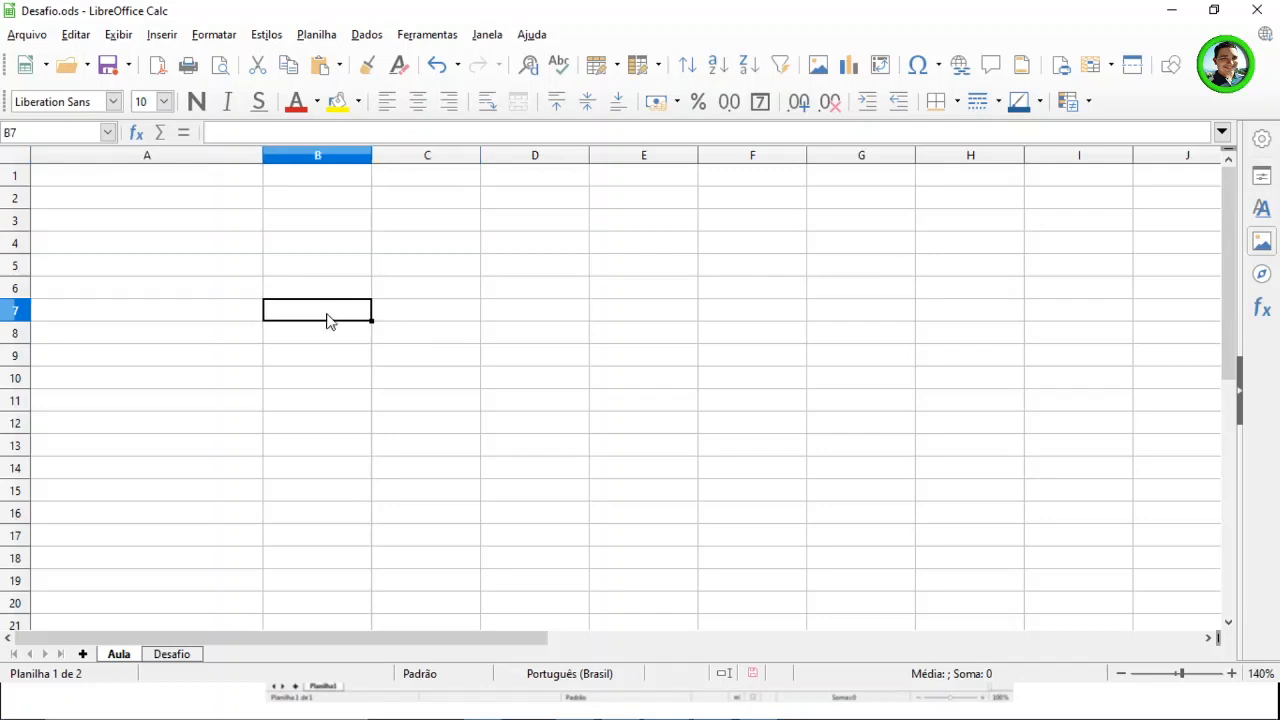
click(260, 320)
Enter the text asdasda in cell C7 and the number 123123123 in cell D7.
click(440, 318)
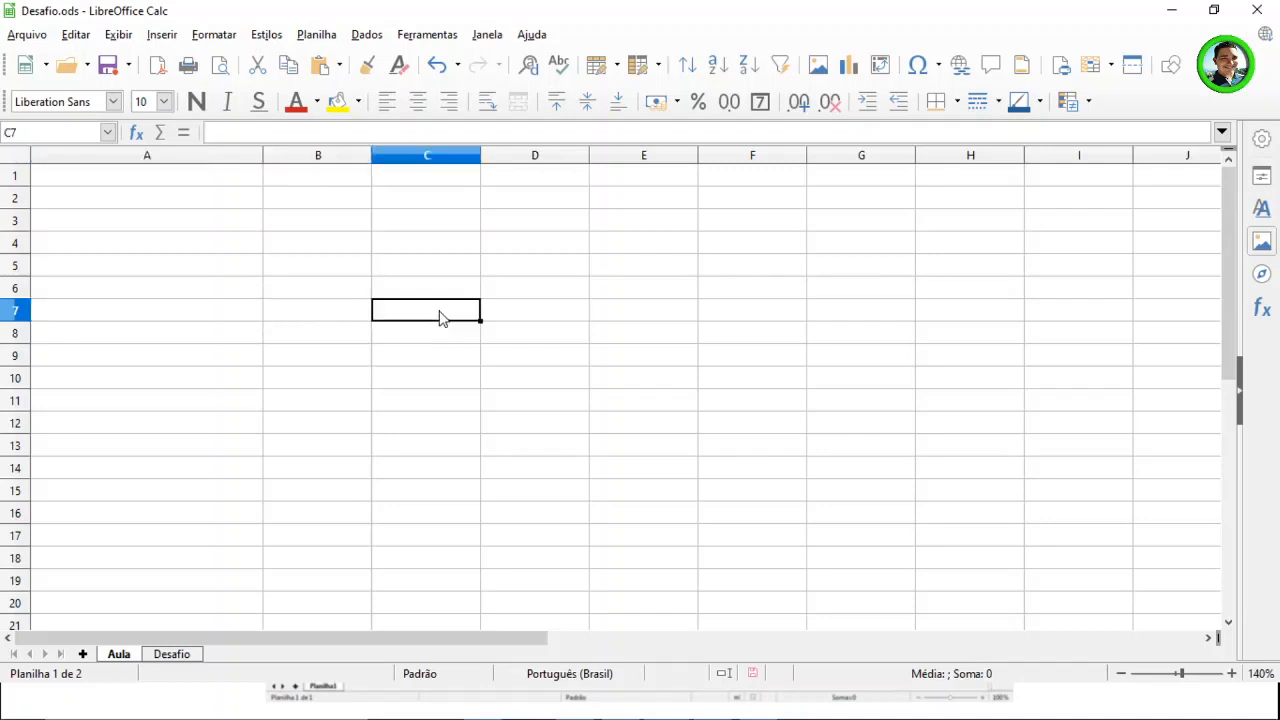
text(asdasda)
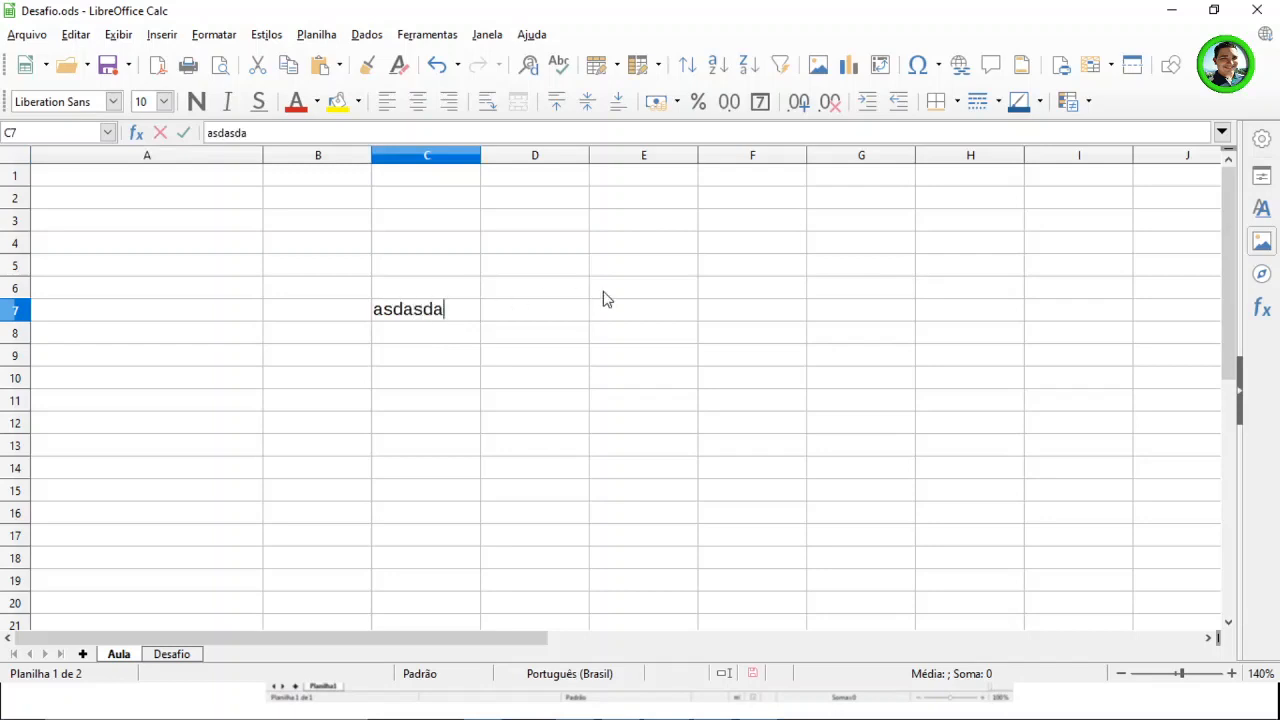
key(Return)
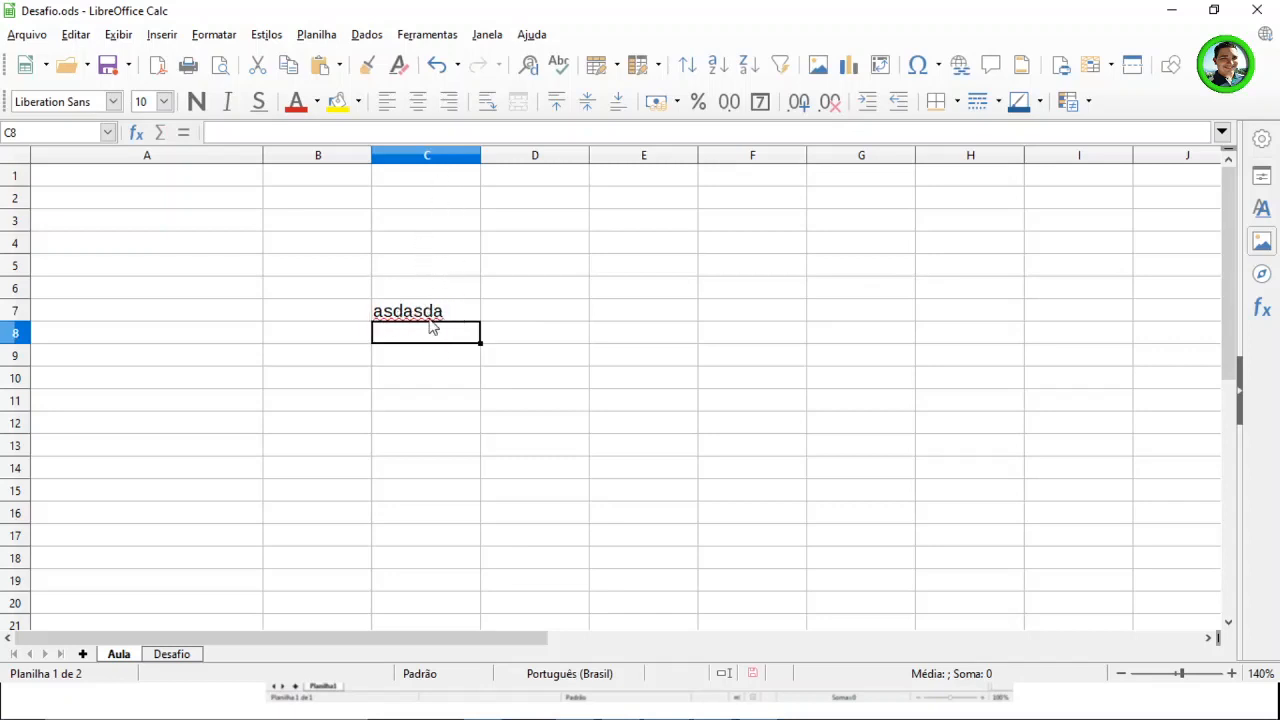
click(535, 318)
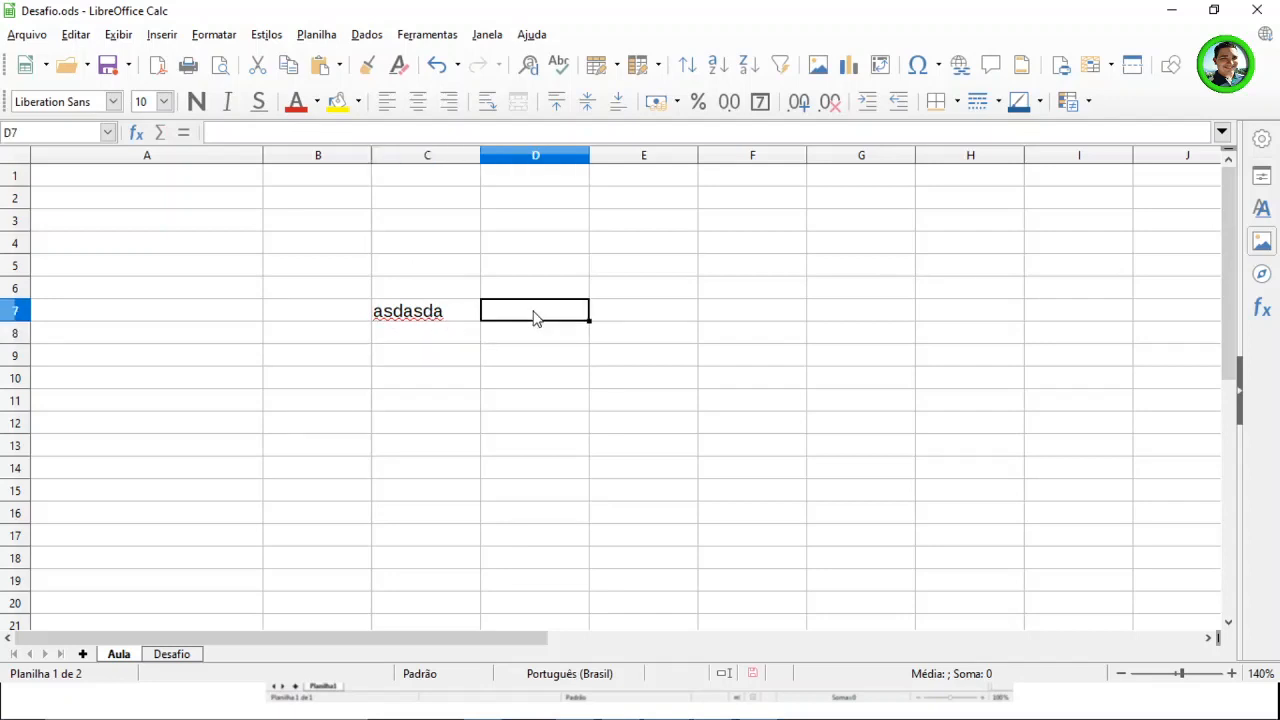
text(123123123)
key(Return)
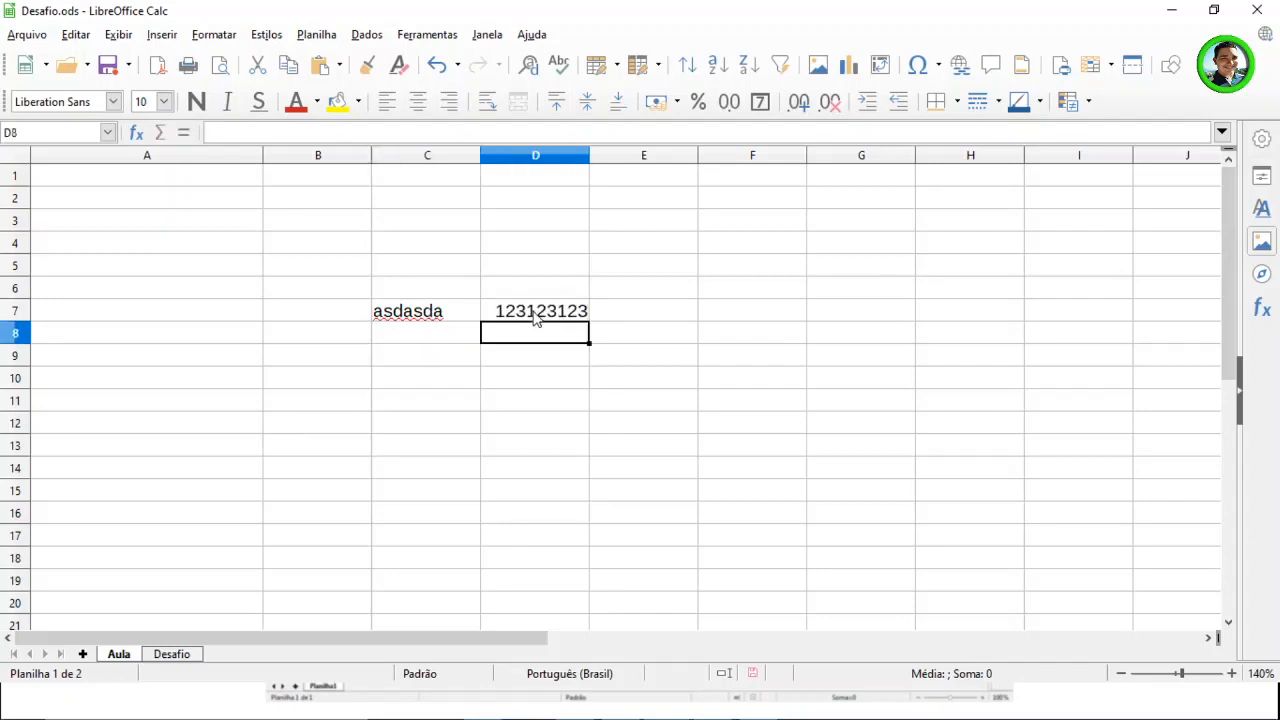
Replace the number in D7 with 121, compare its alignment with the text in C7, and clear C7.
click(564, 310)
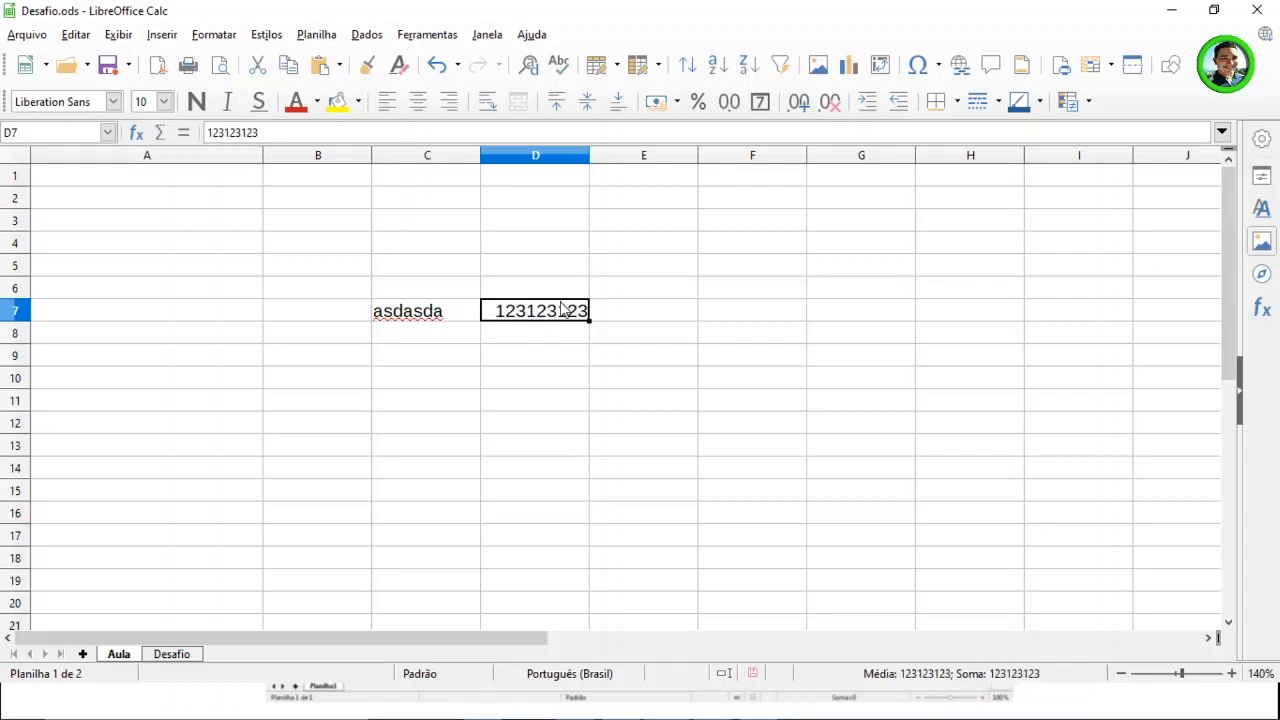
key(BackSpace)
text(121)
key(Return)
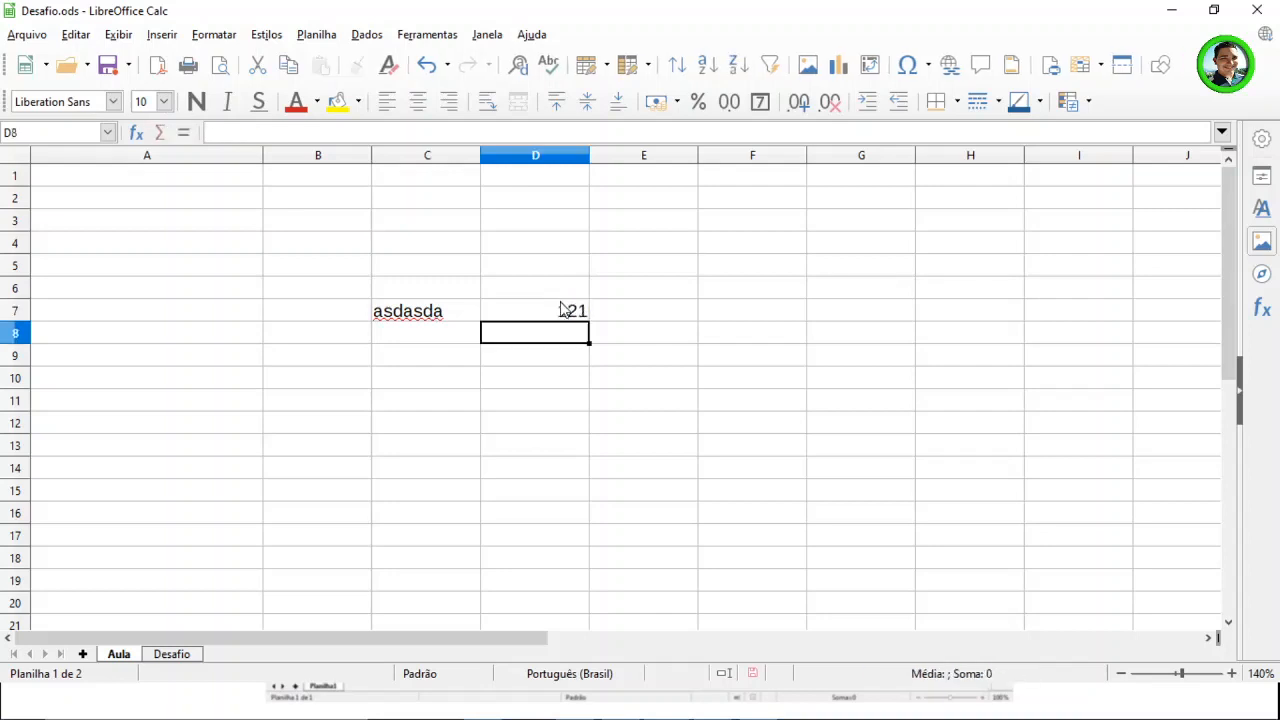
click(445, 315)
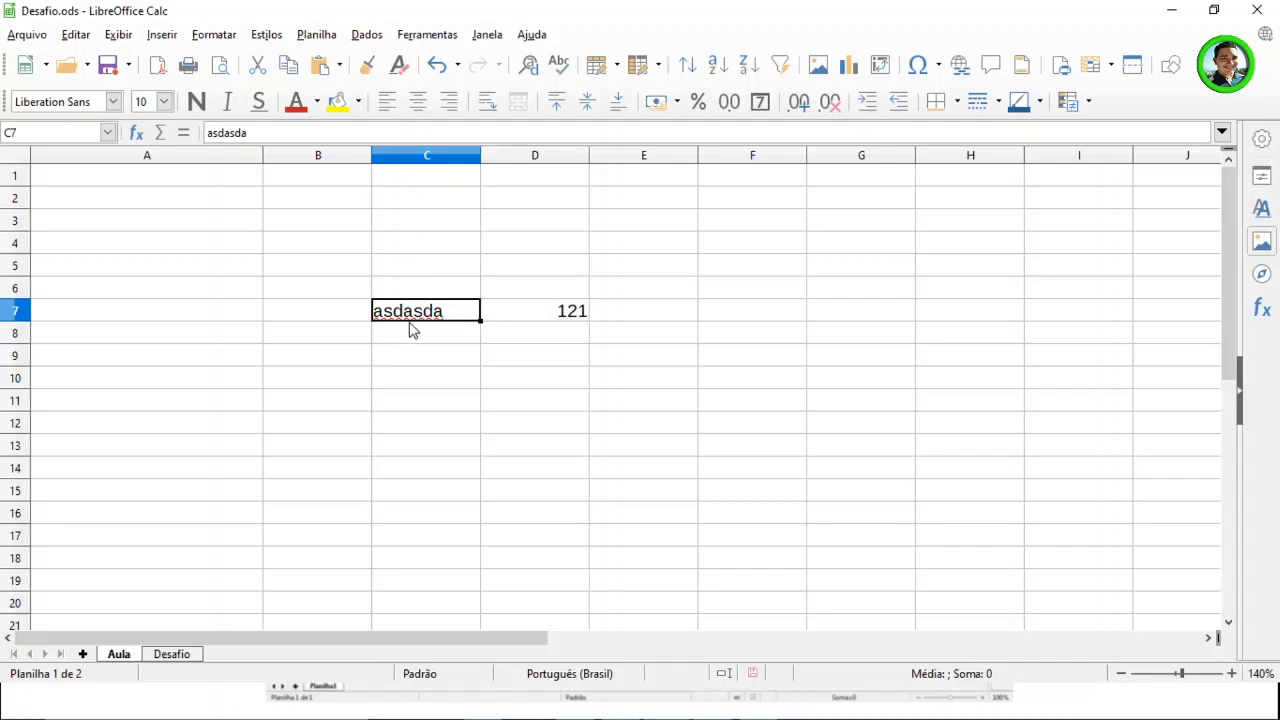
click(553, 319)
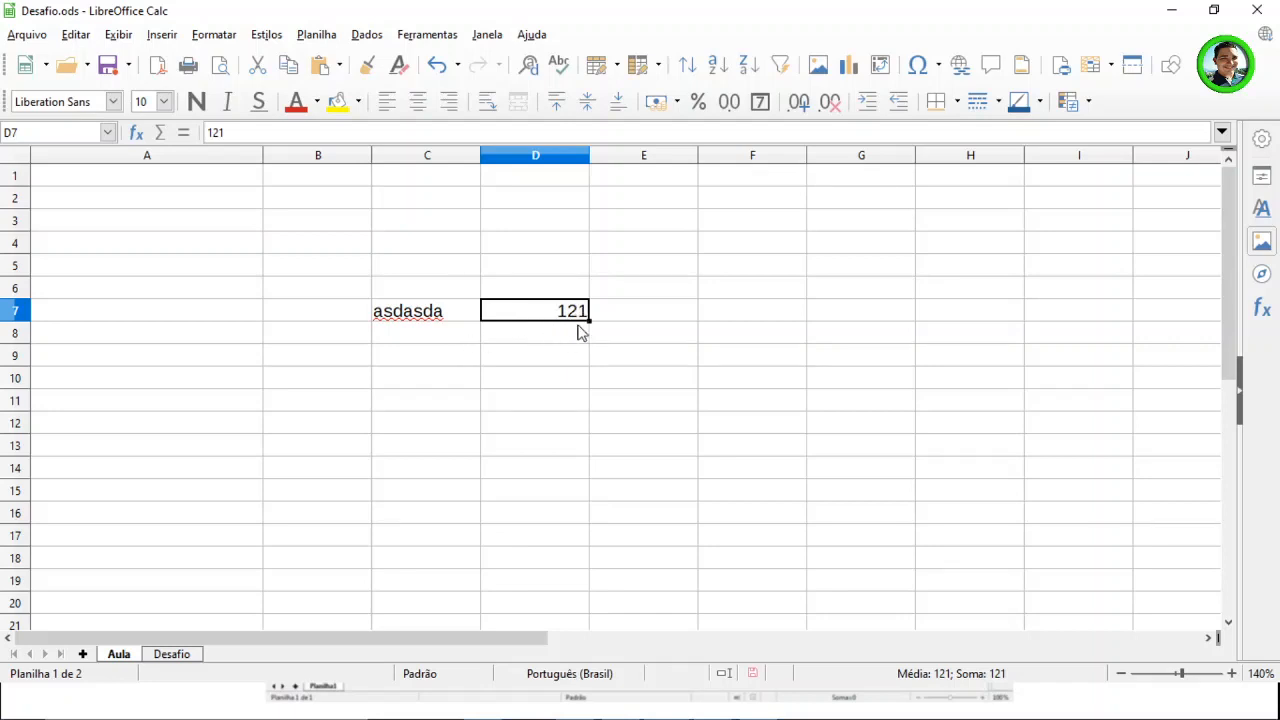
click(440, 326)
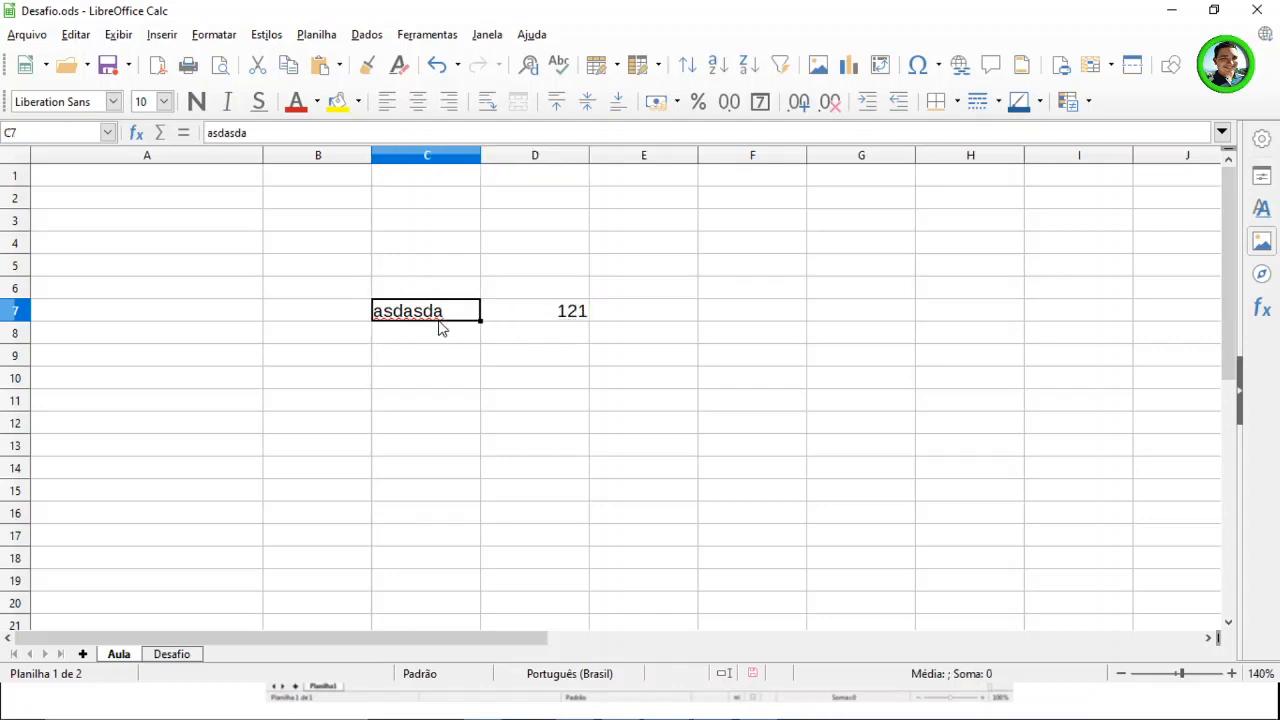
key(Delete)
Add three decimal places to the number in D7 and remove all three again.
click(556, 315)
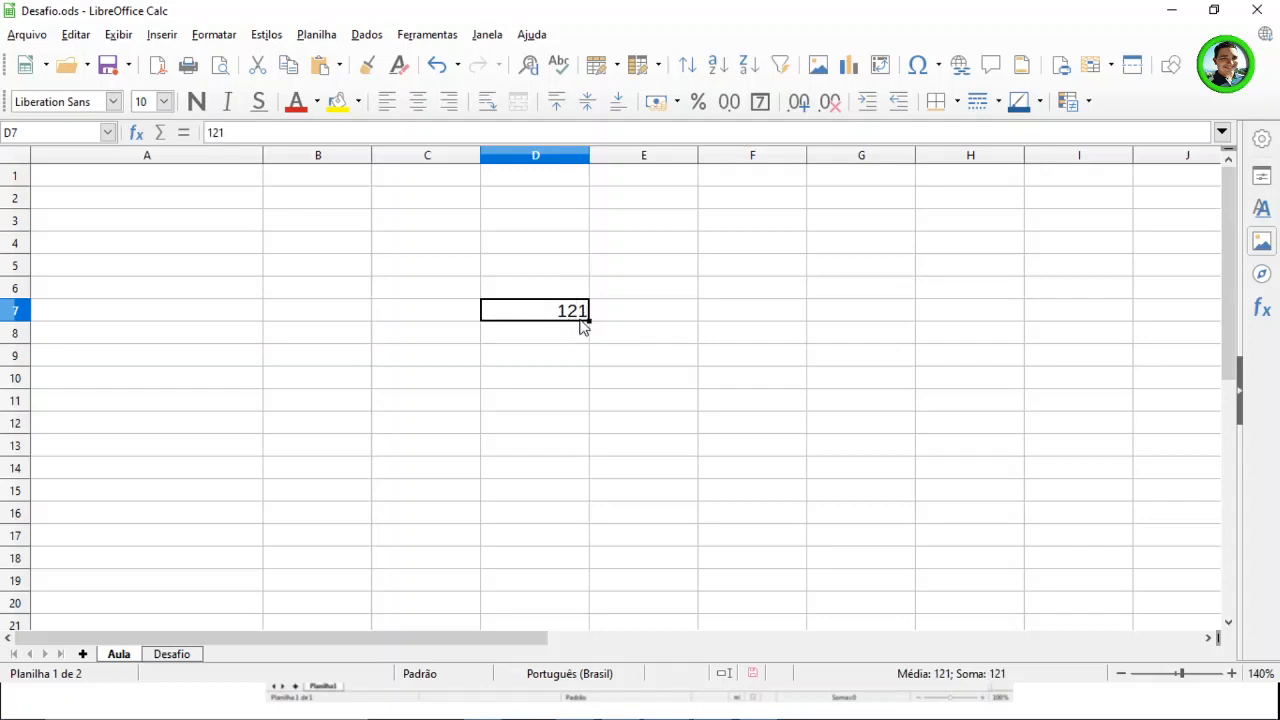
click(805, 107)
click(805, 107)
click(806, 108)
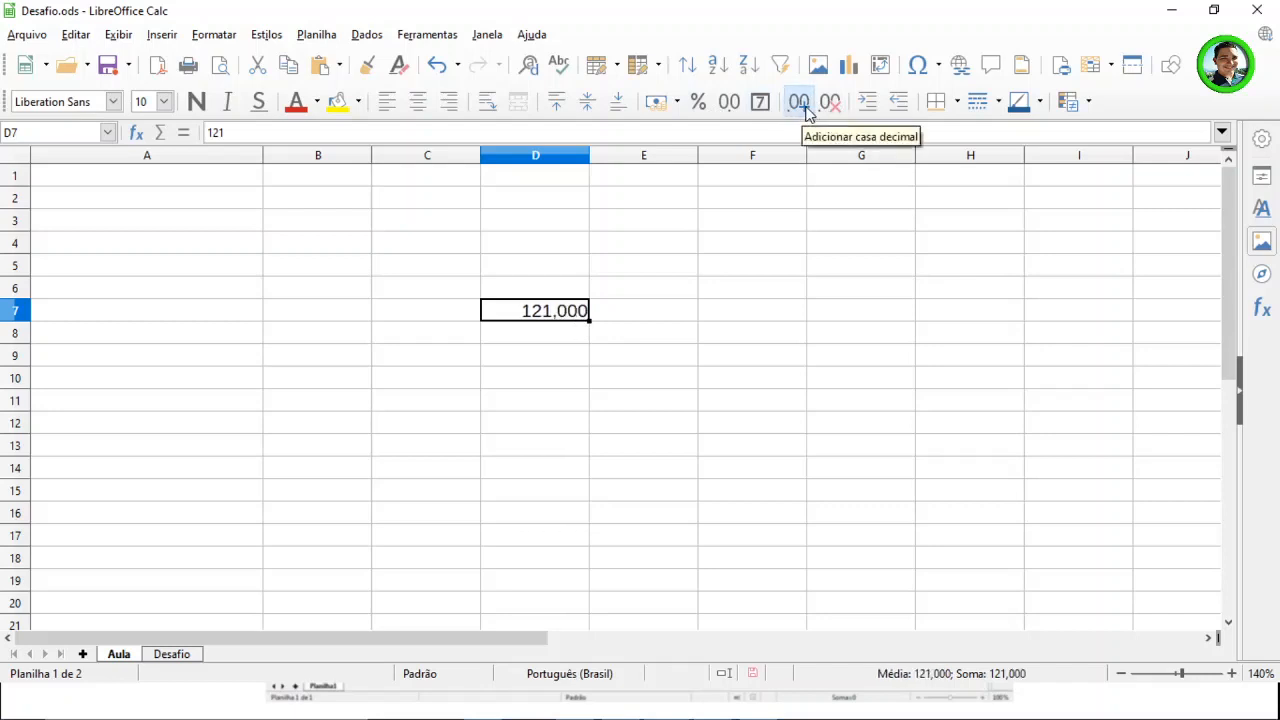
click(828, 108)
click(828, 108)
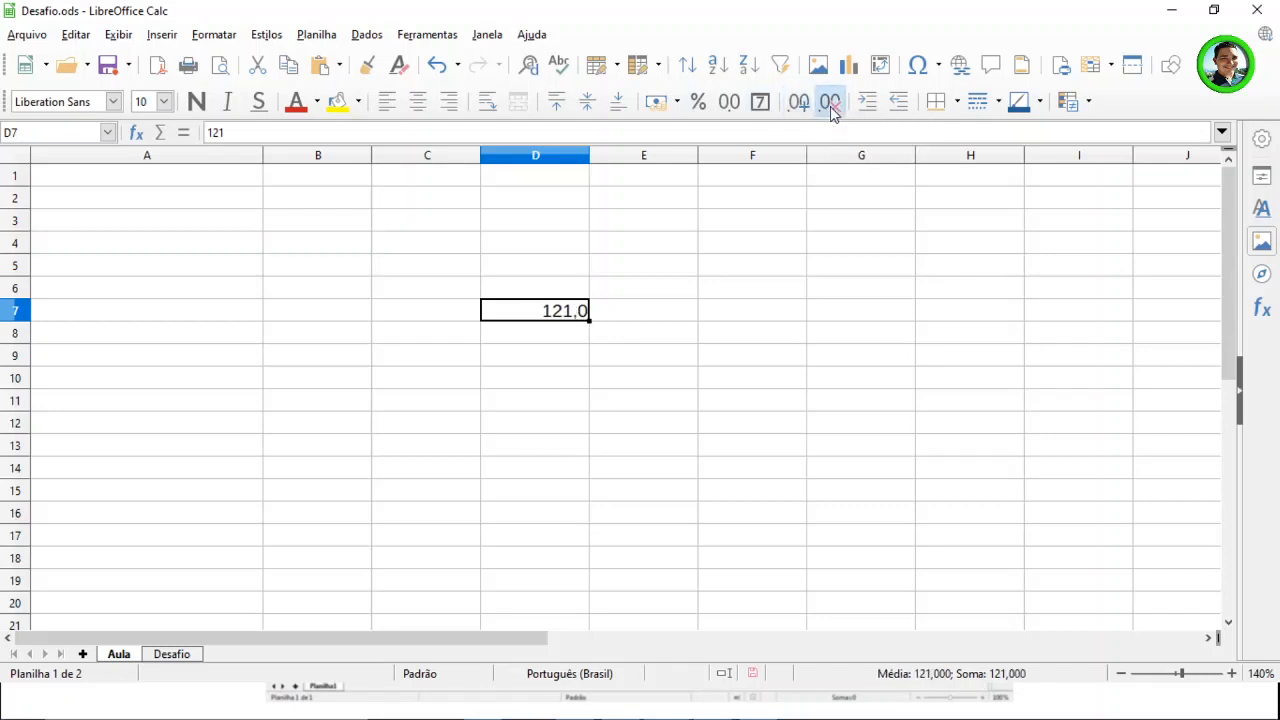
click(828, 108)
Examine the number format categories for cell D7, including the Data formats, and leave the cell formatting options without applying changes.
right_click(548, 308)
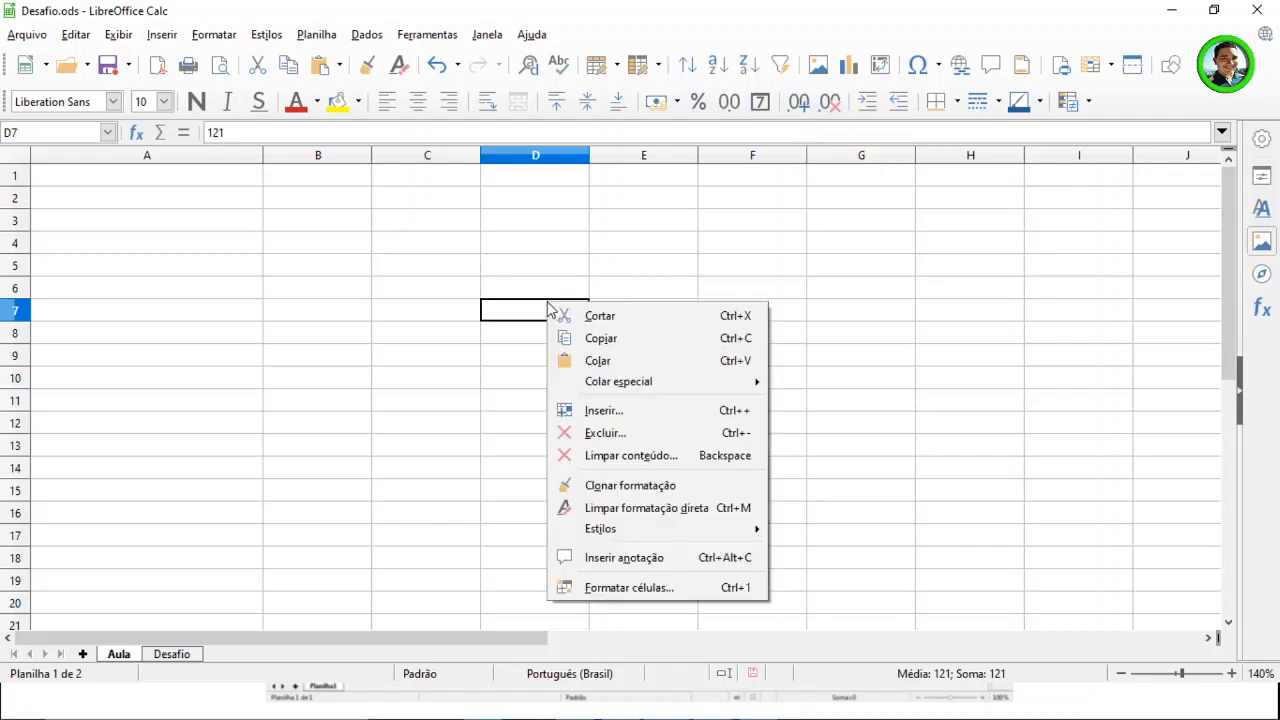
click(650, 589)
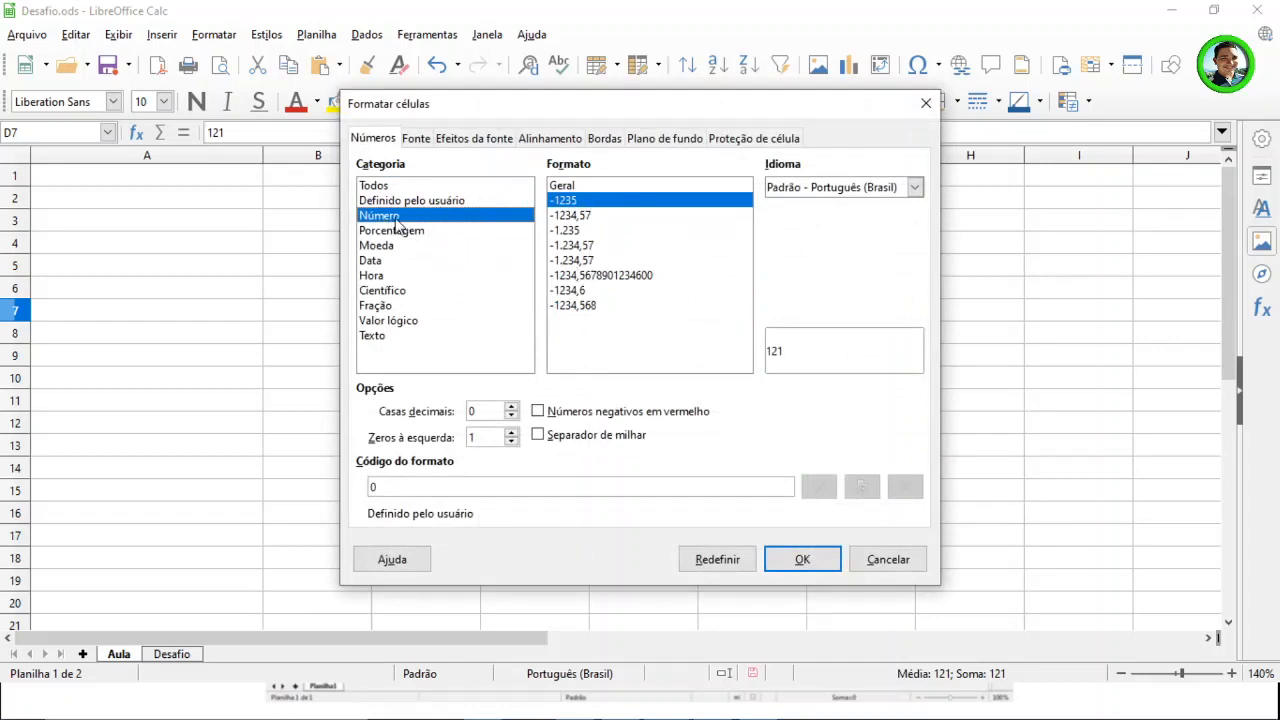
click(390, 261)
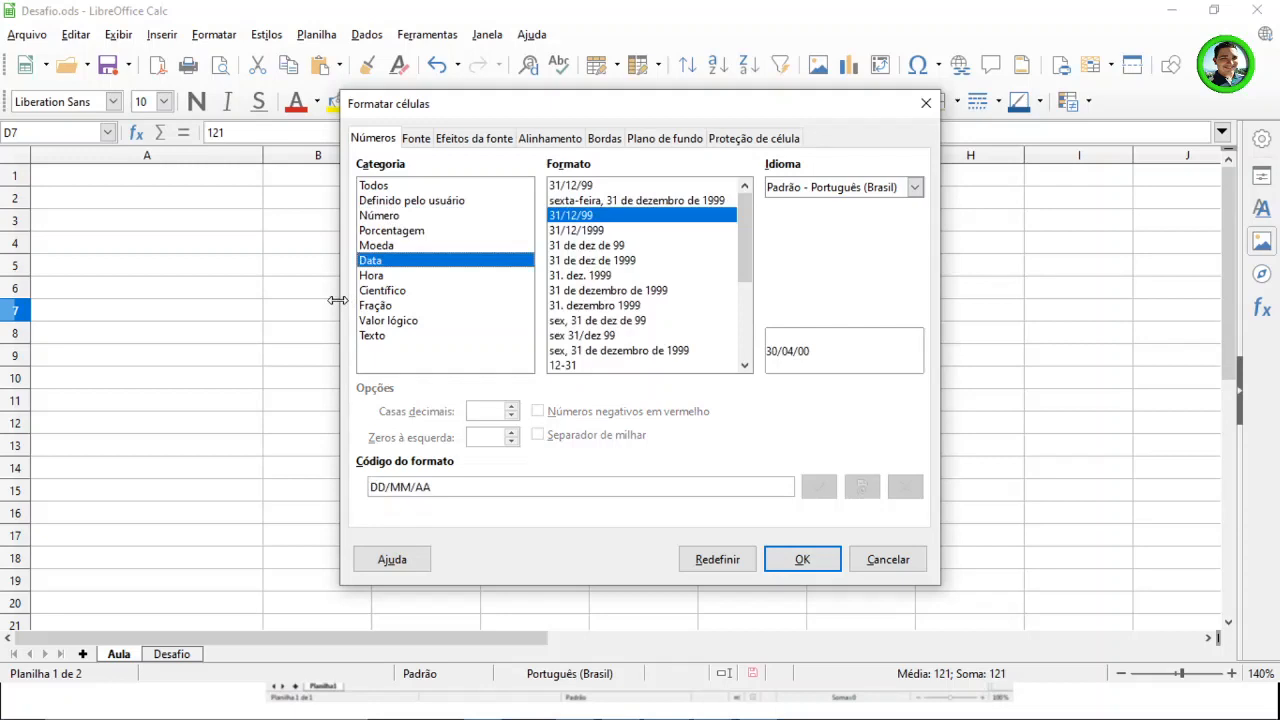
click(872, 563)
click(674, 316)
Clear the number from cell D7.
click(563, 316)
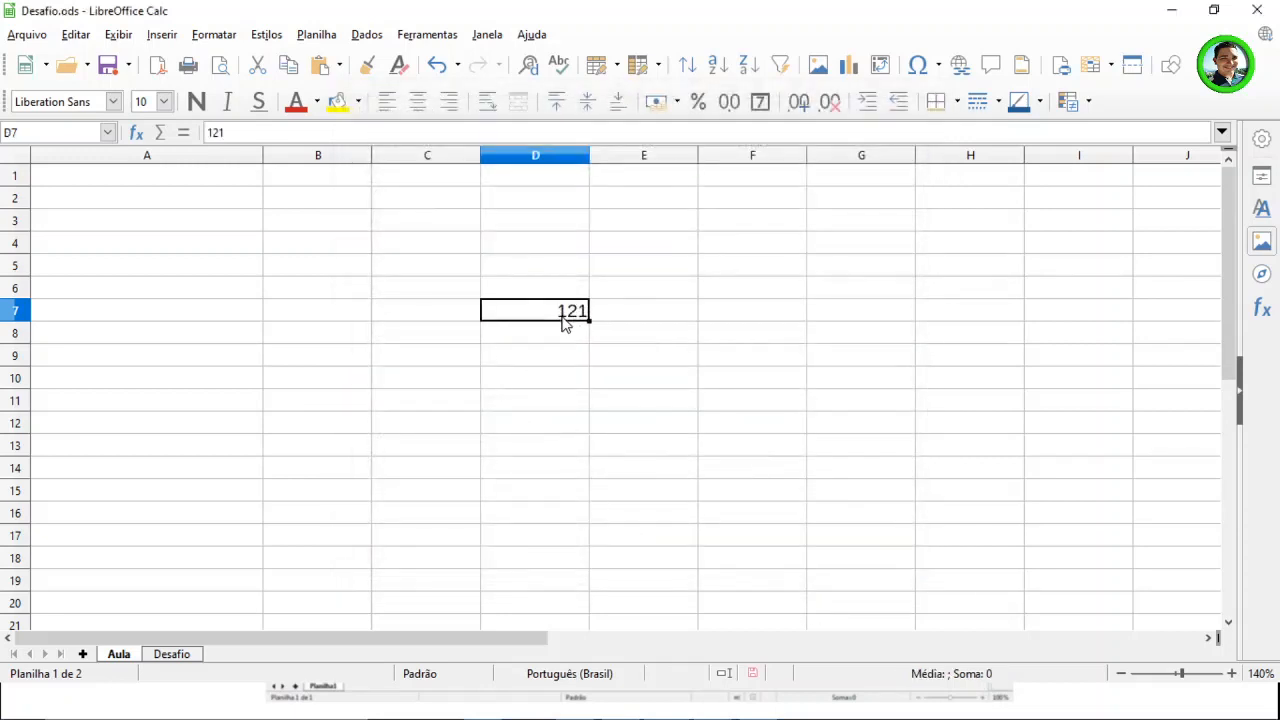
key(Delete)
click(668, 356)
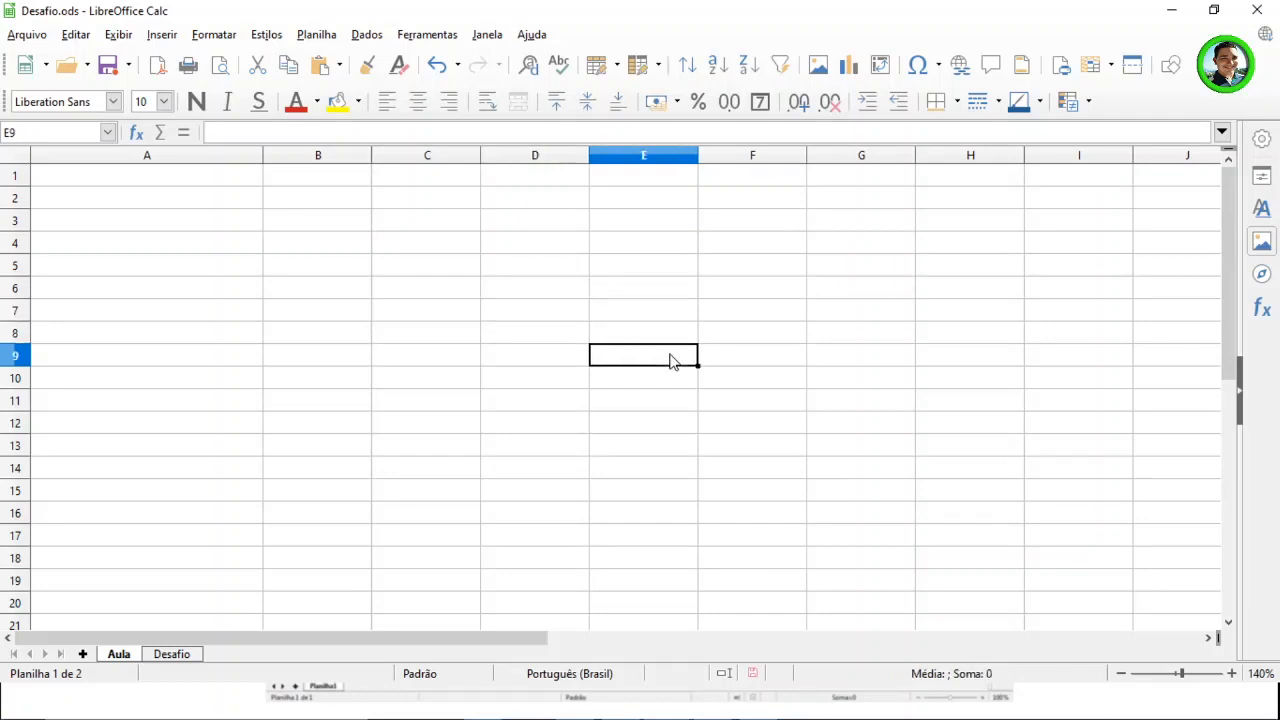
Enter the number 10 in B5, 34 in C5 and 56 in D9.
click(315, 270)
text(10)
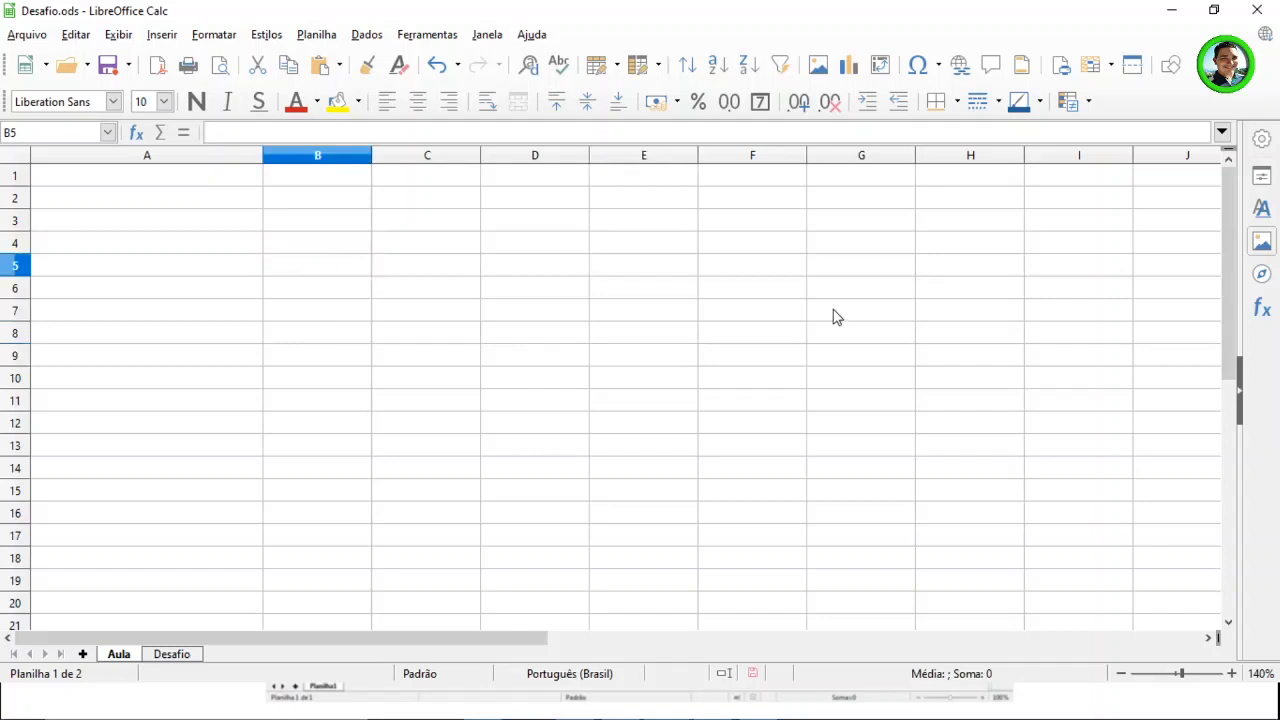
key(Return)
key(Down)
key(Right)
key(Up)
key(Up)
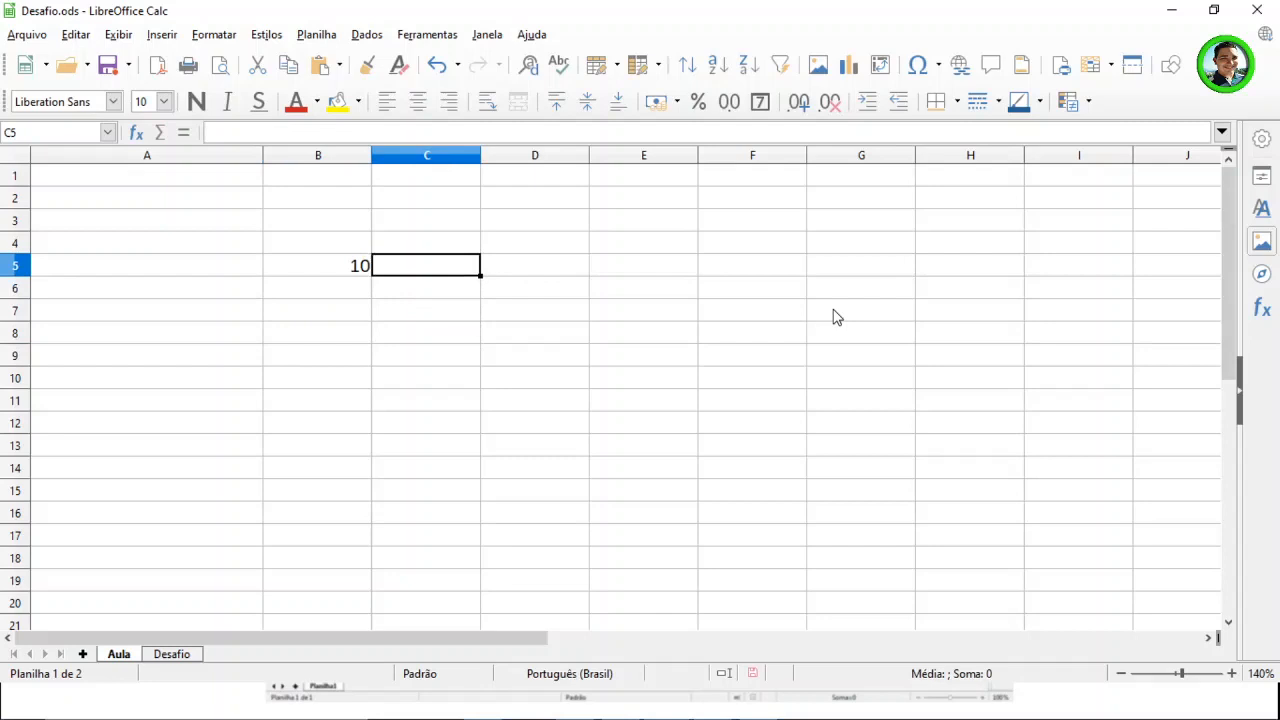
text(34)
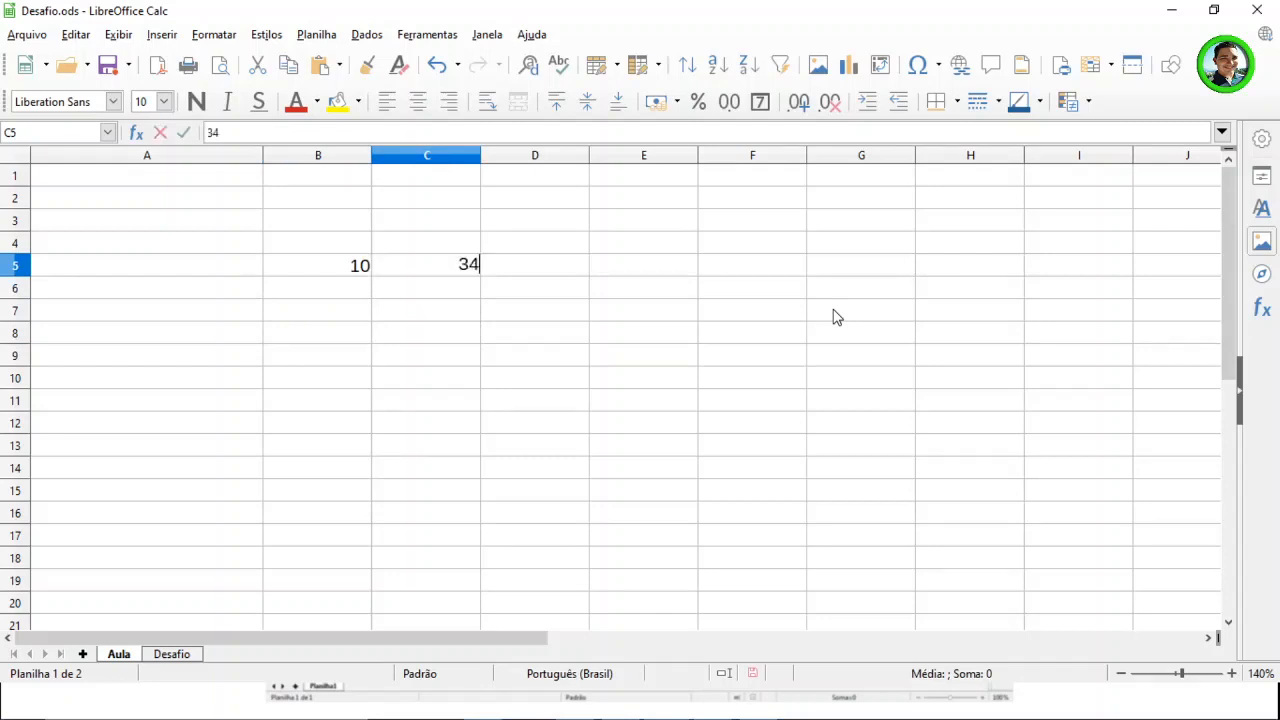
key(Return)
key(Down)
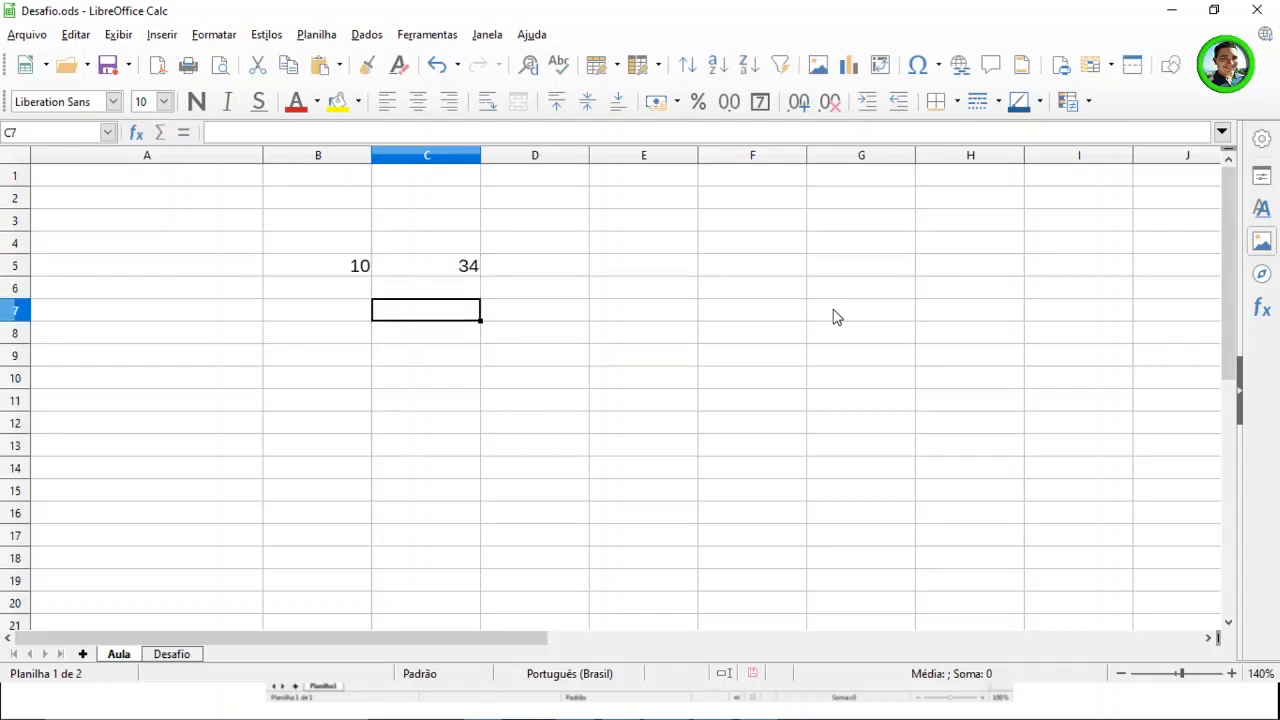
click(560, 356)
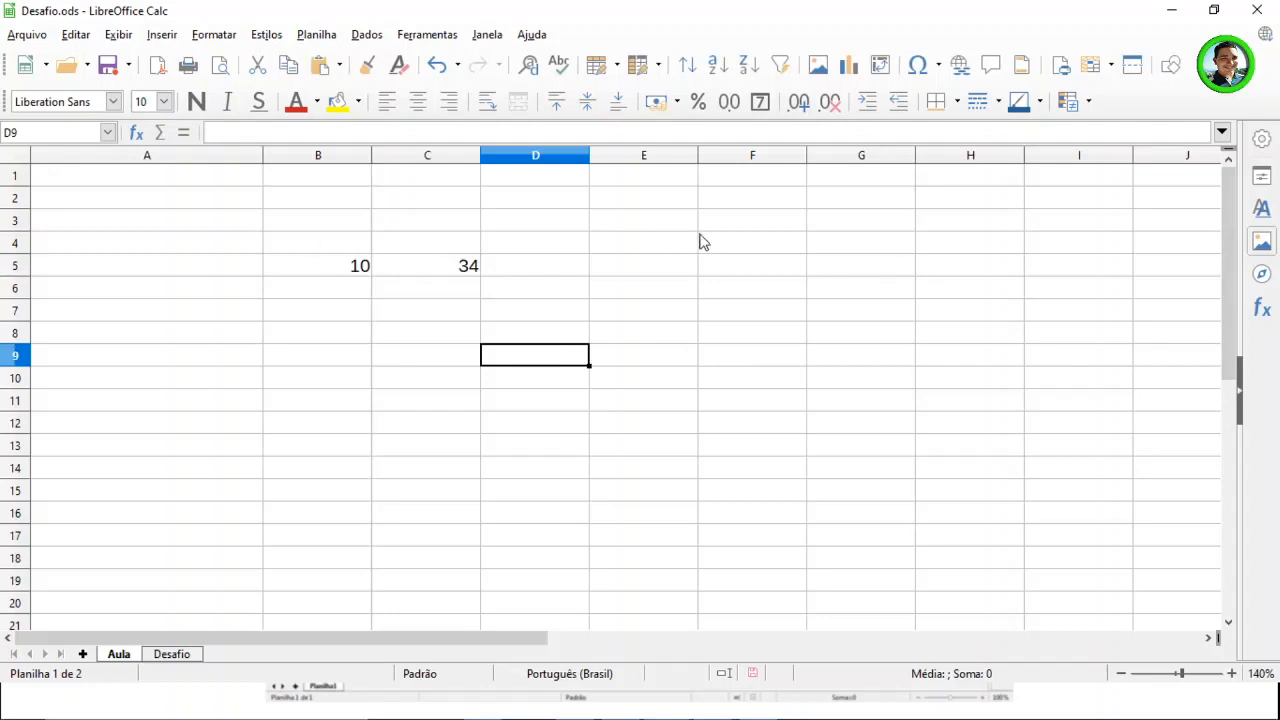
text(56)
key(Return)
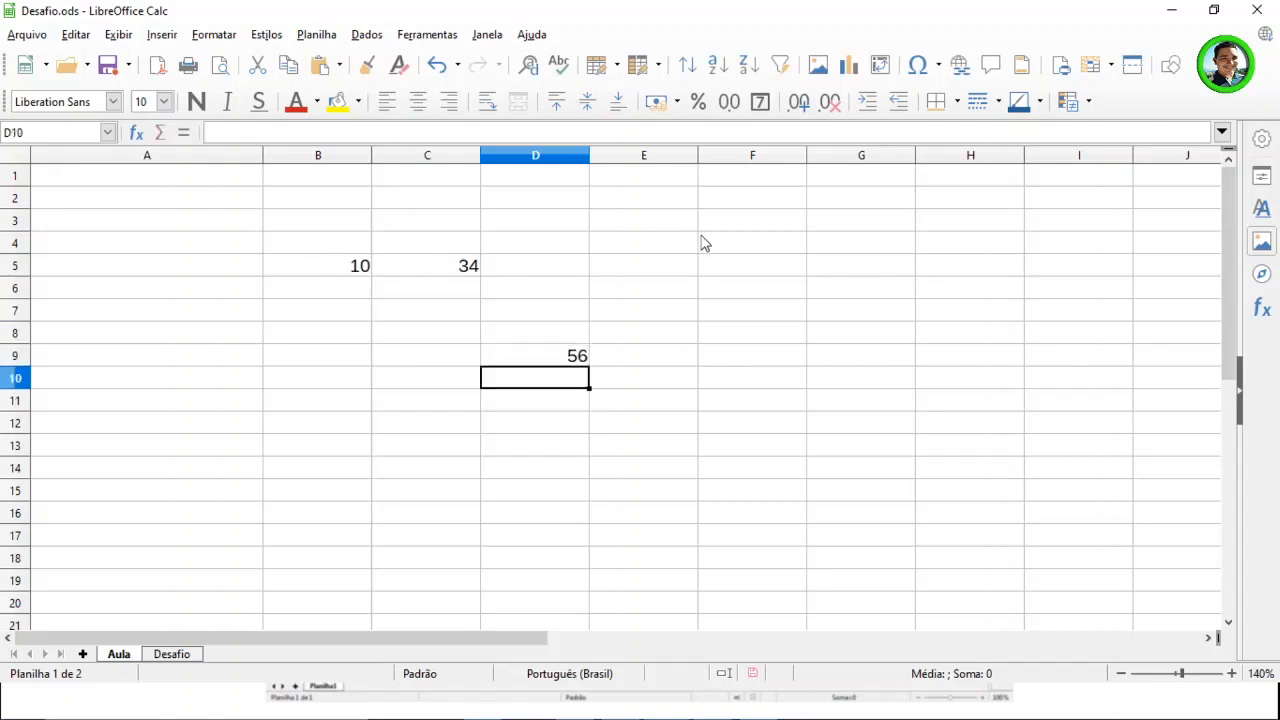
Add B5, C5 and D9 in F12 with the formula =B5+C5+D9, and inspect its cell references without changing them.
click(752, 424)
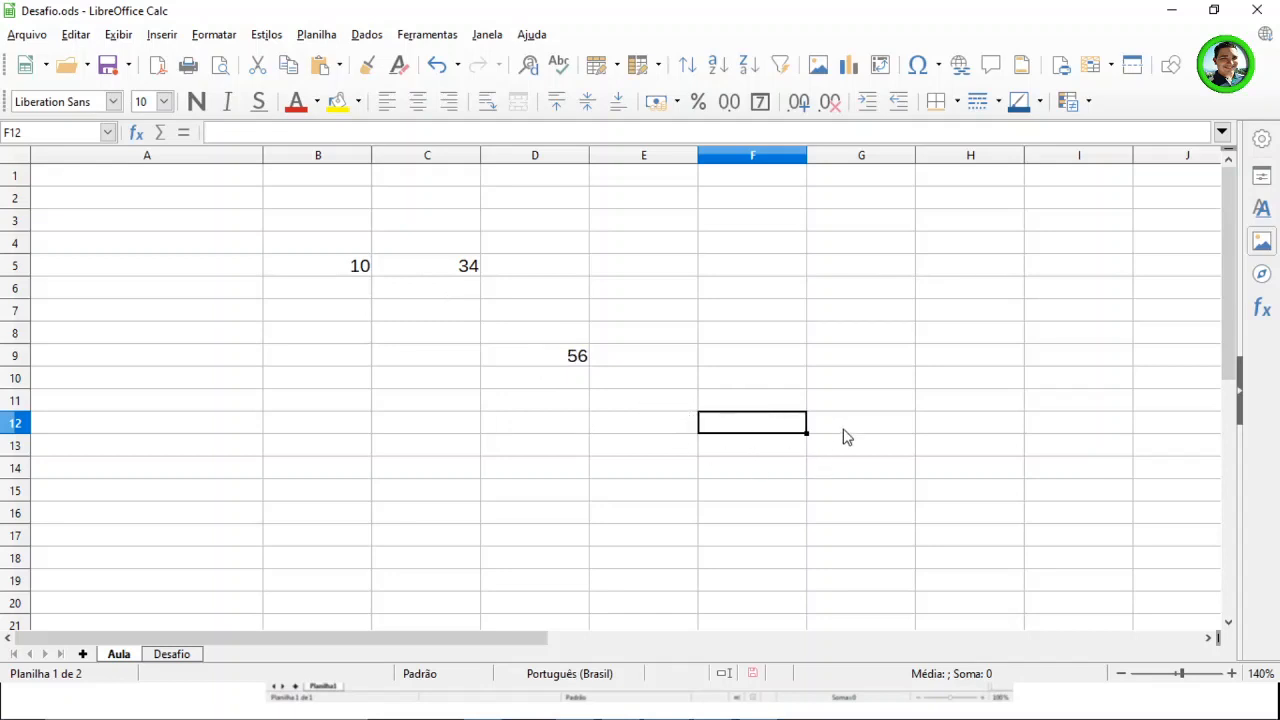
text(=)
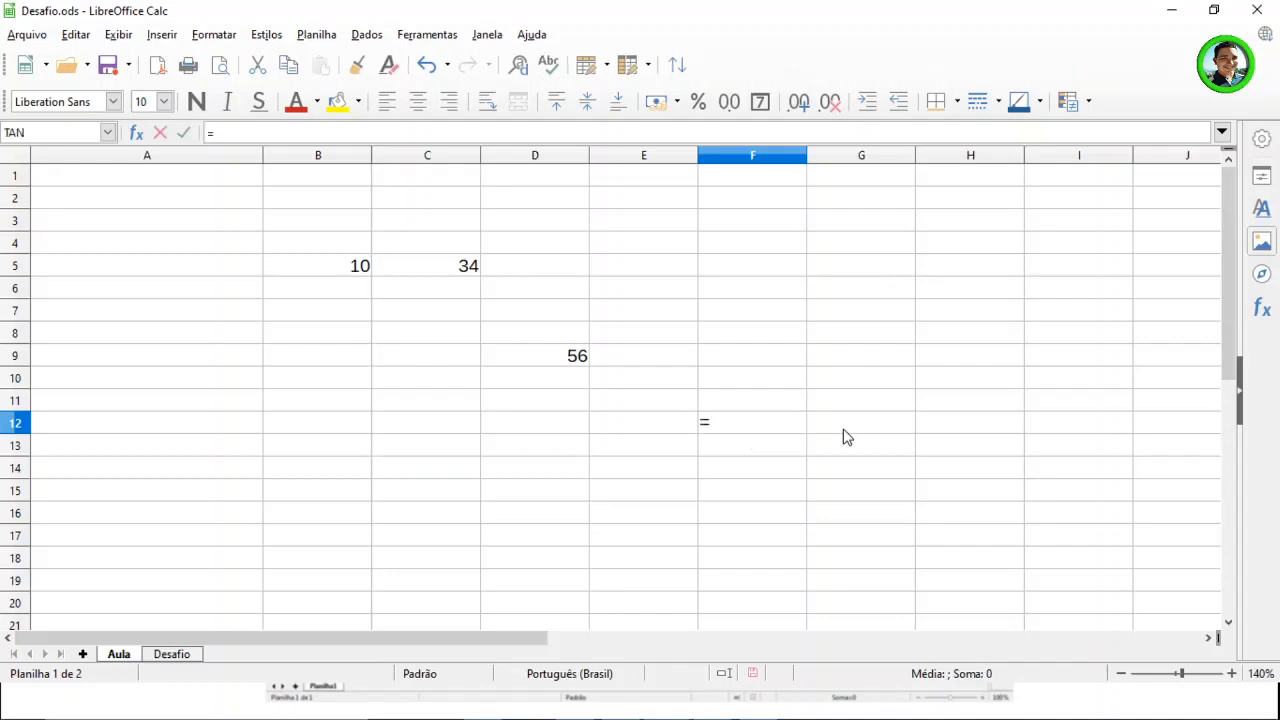
click(346, 275)
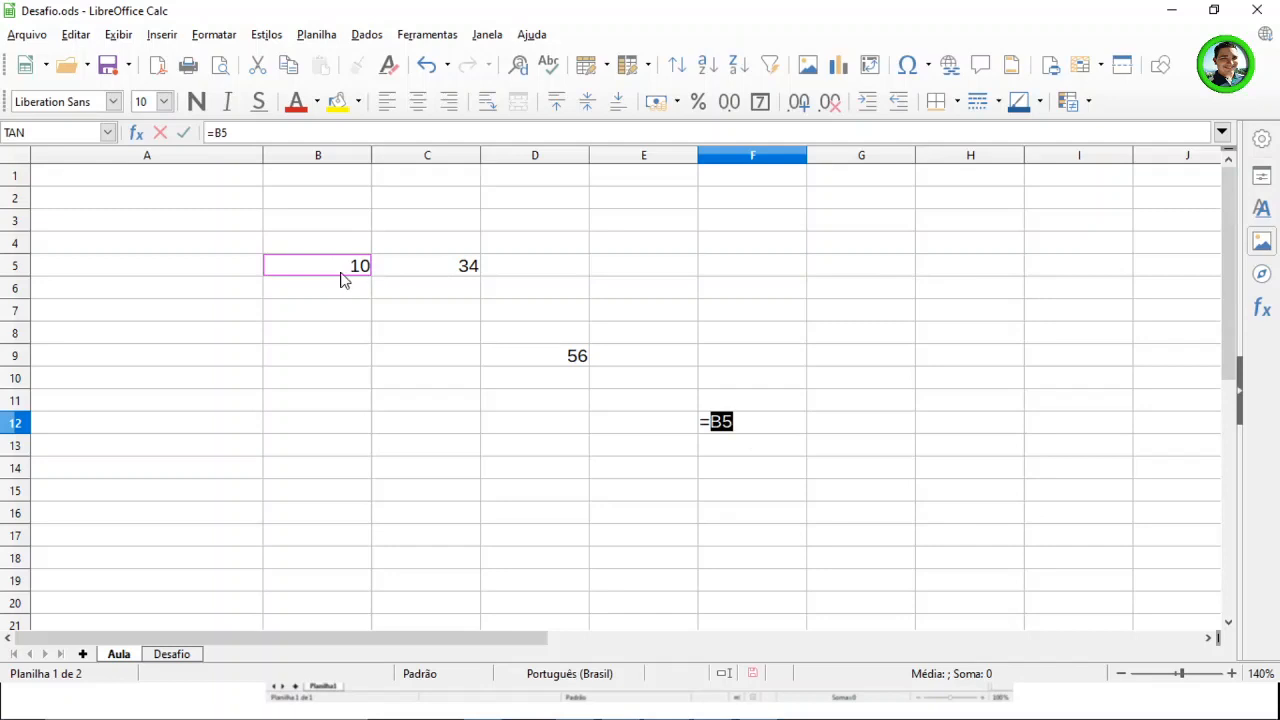
text(+)
click(418, 274)
text(+)
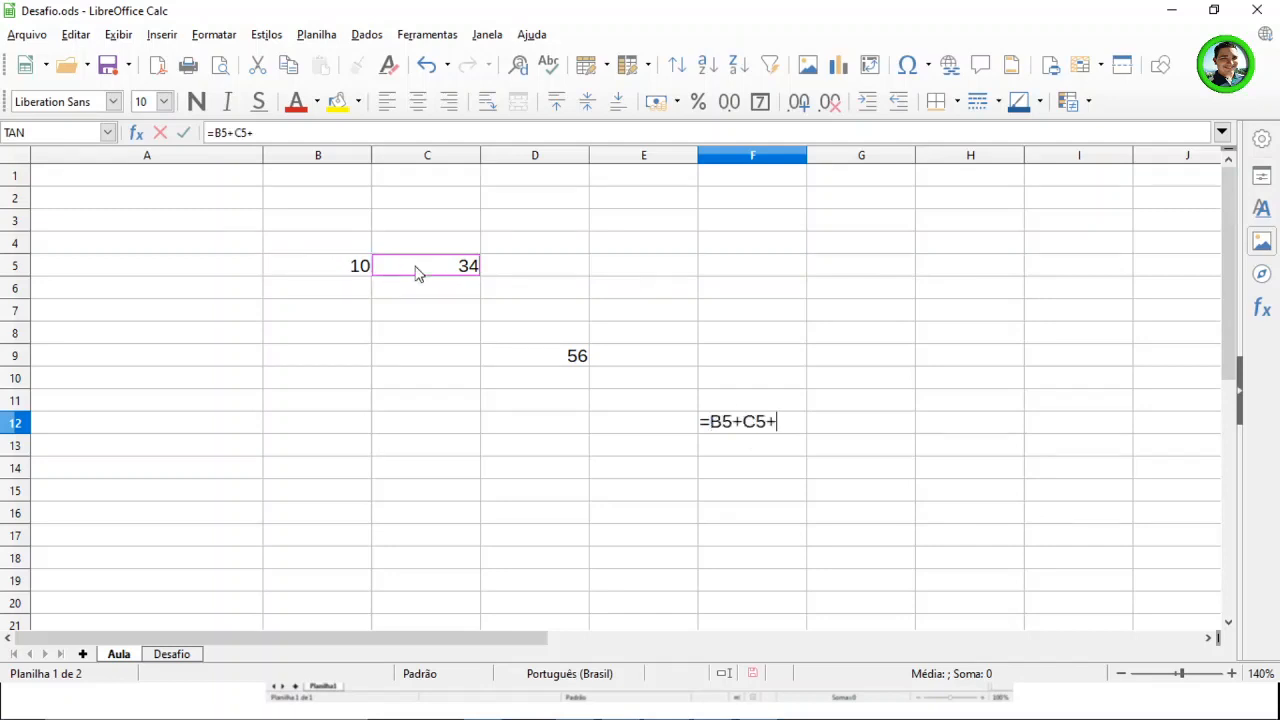
click(547, 363)
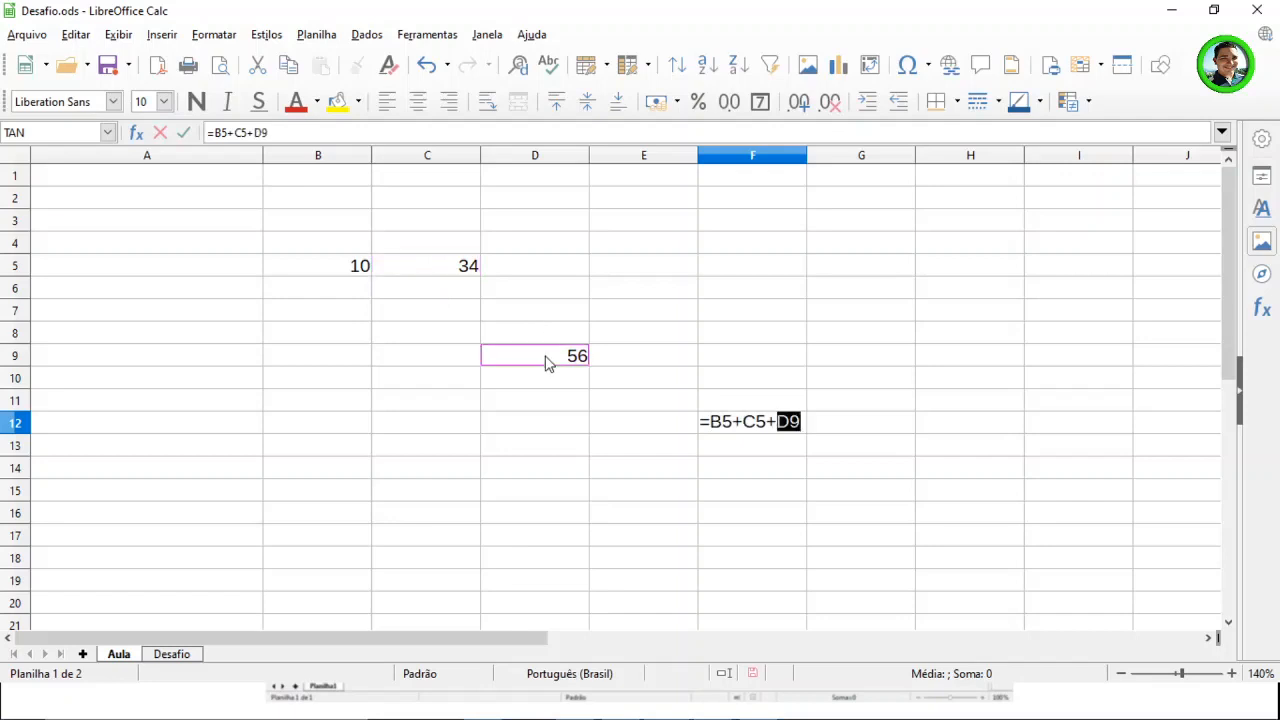
key(Return)
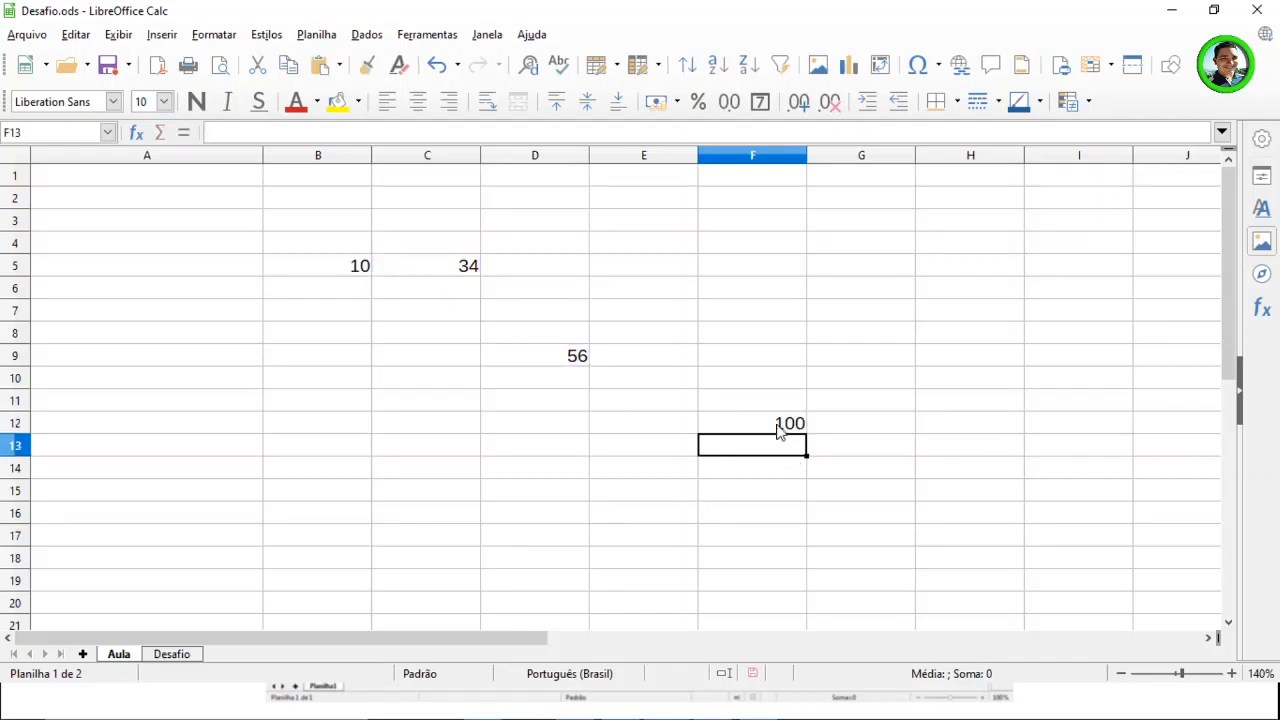
click(780, 429)
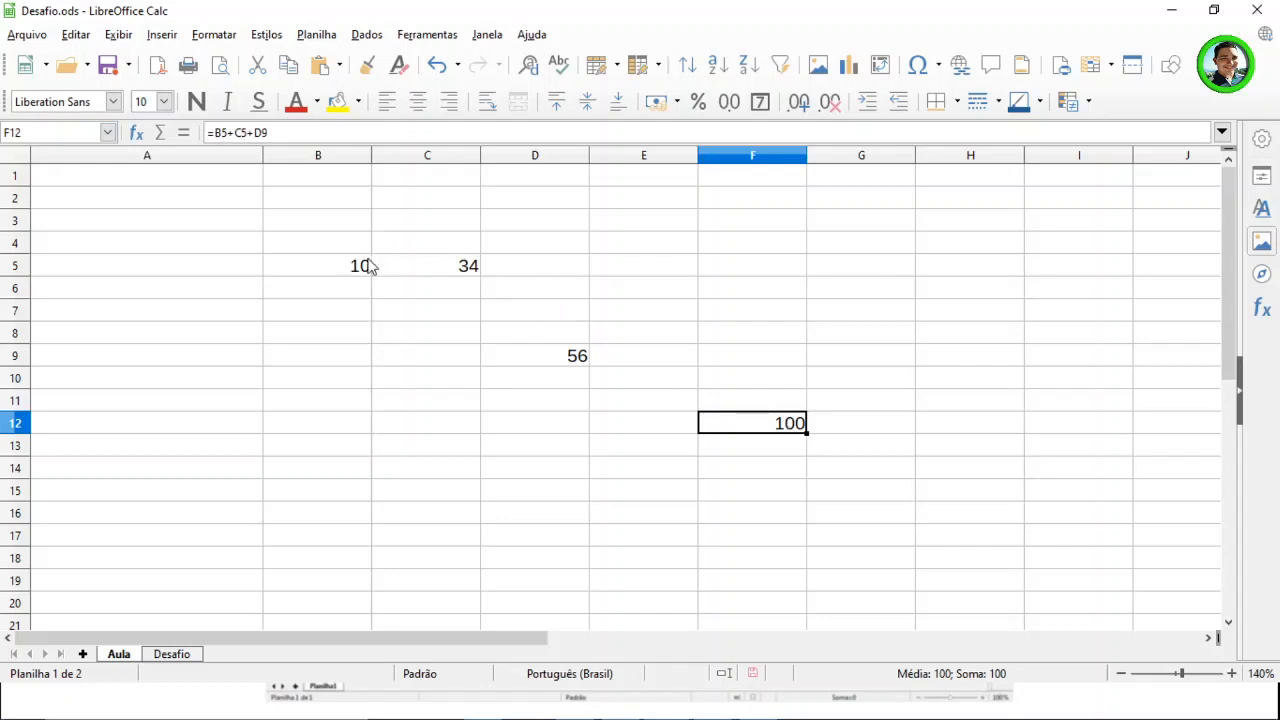
double_click(731, 428)
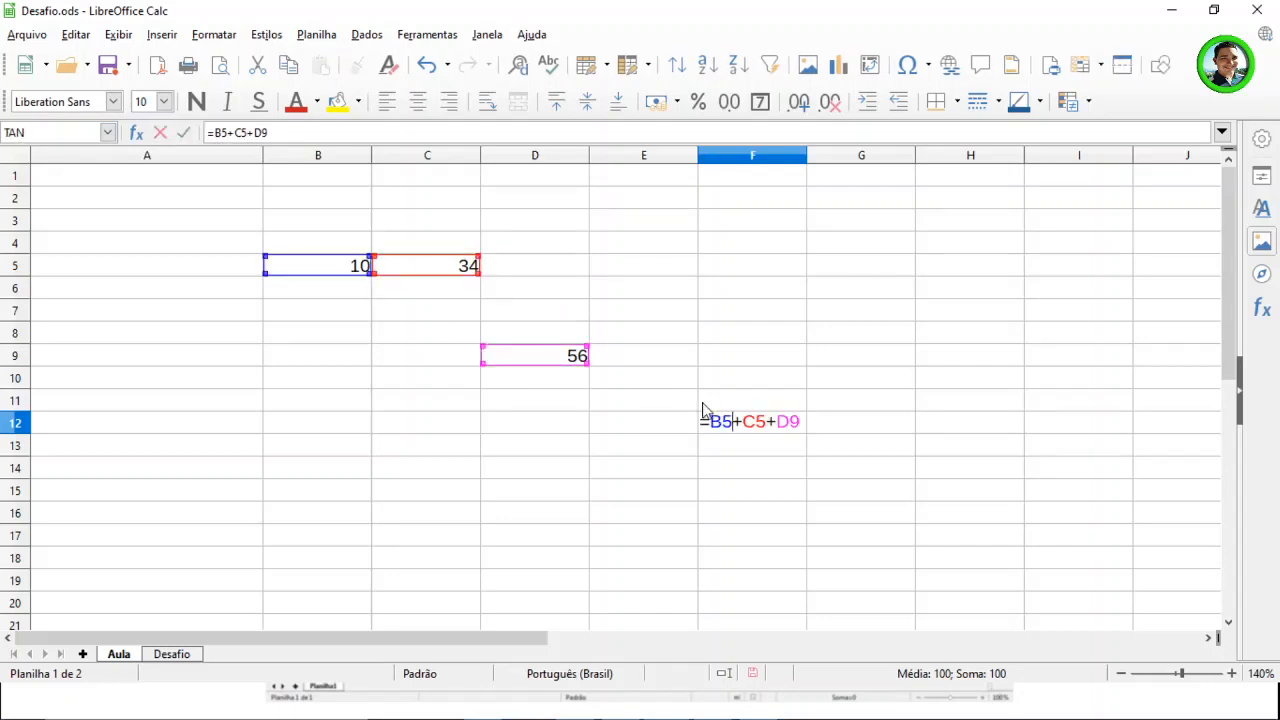
key(Escape)
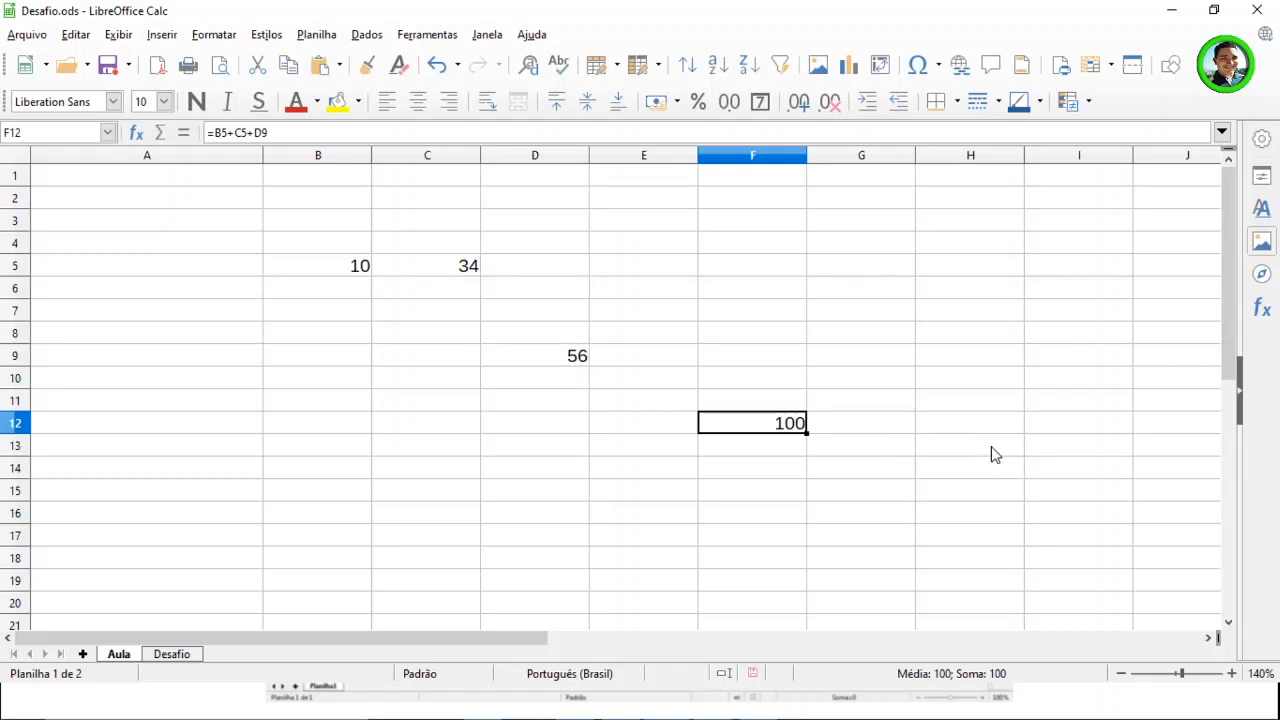
Change the number in B5 to 20 so the sum formula in F12 recalculates.
click(360, 270)
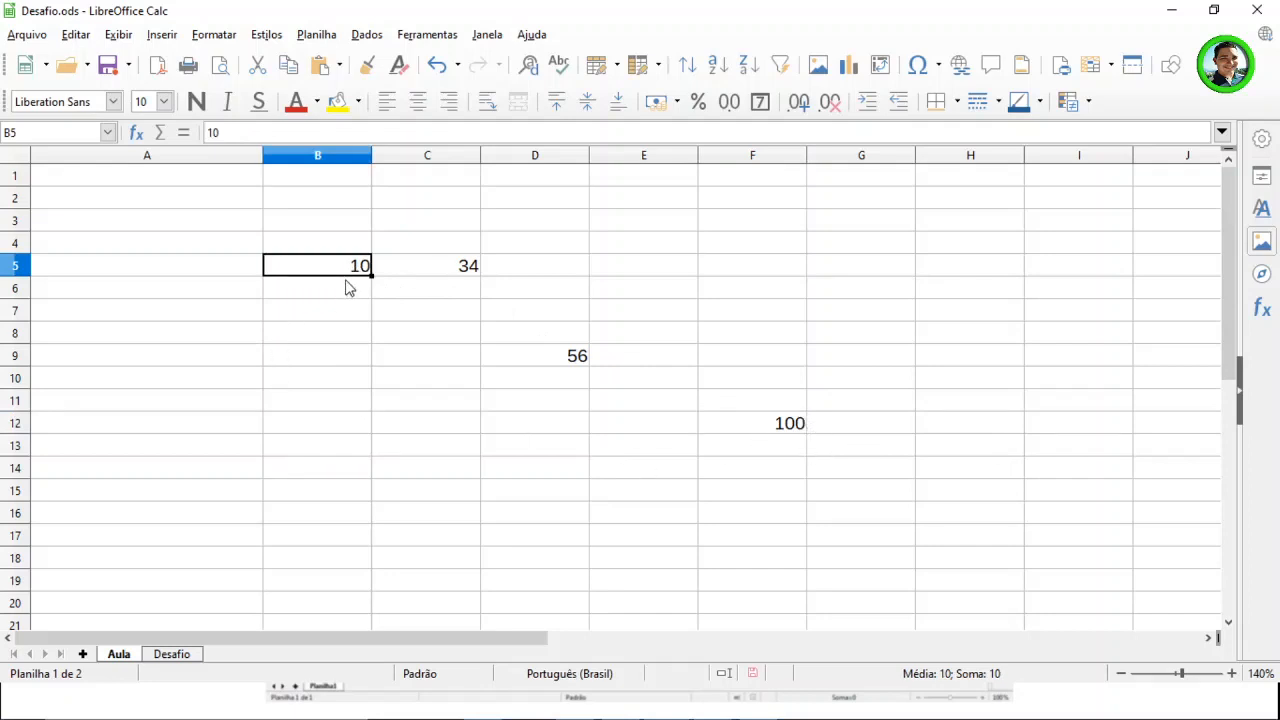
text(20)
key(Return)
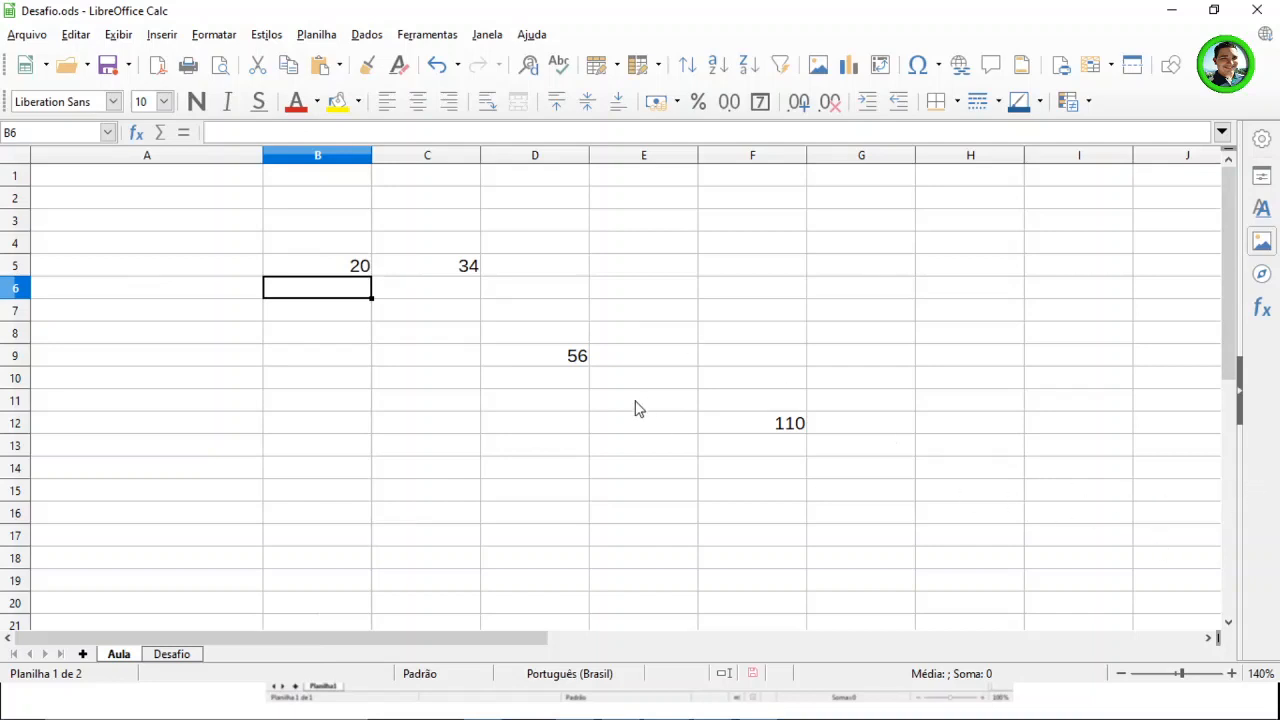
Clear the contents of the range A2:I18, including the numbers and the sum formula.
drag(245, 198, 1058, 571)
key(Delete)
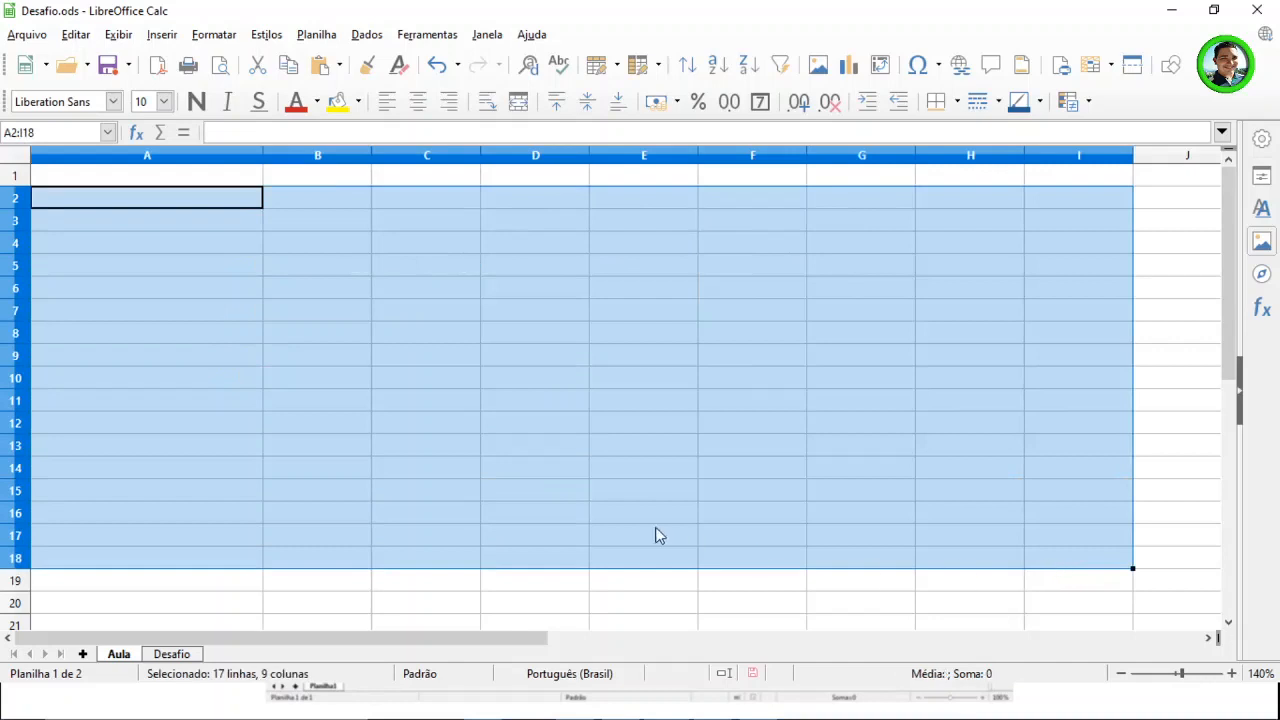
click(685, 431)
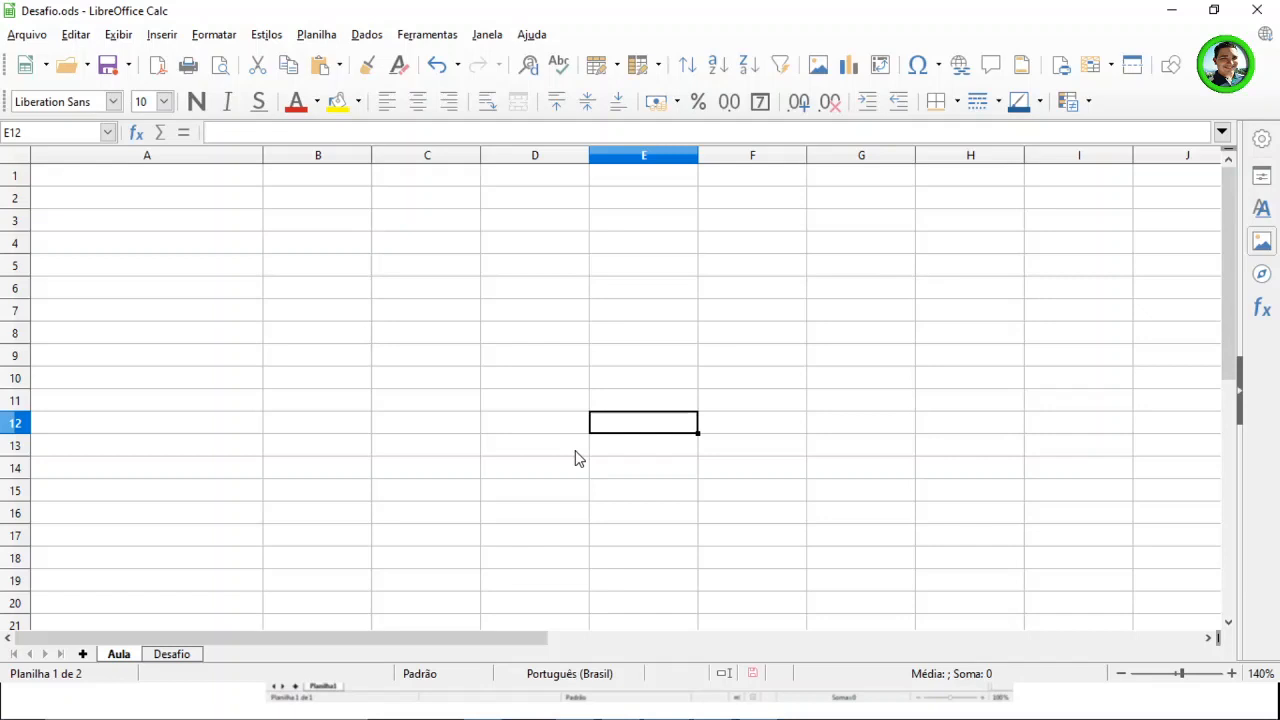
double_click(394, 309)
click(757, 318)
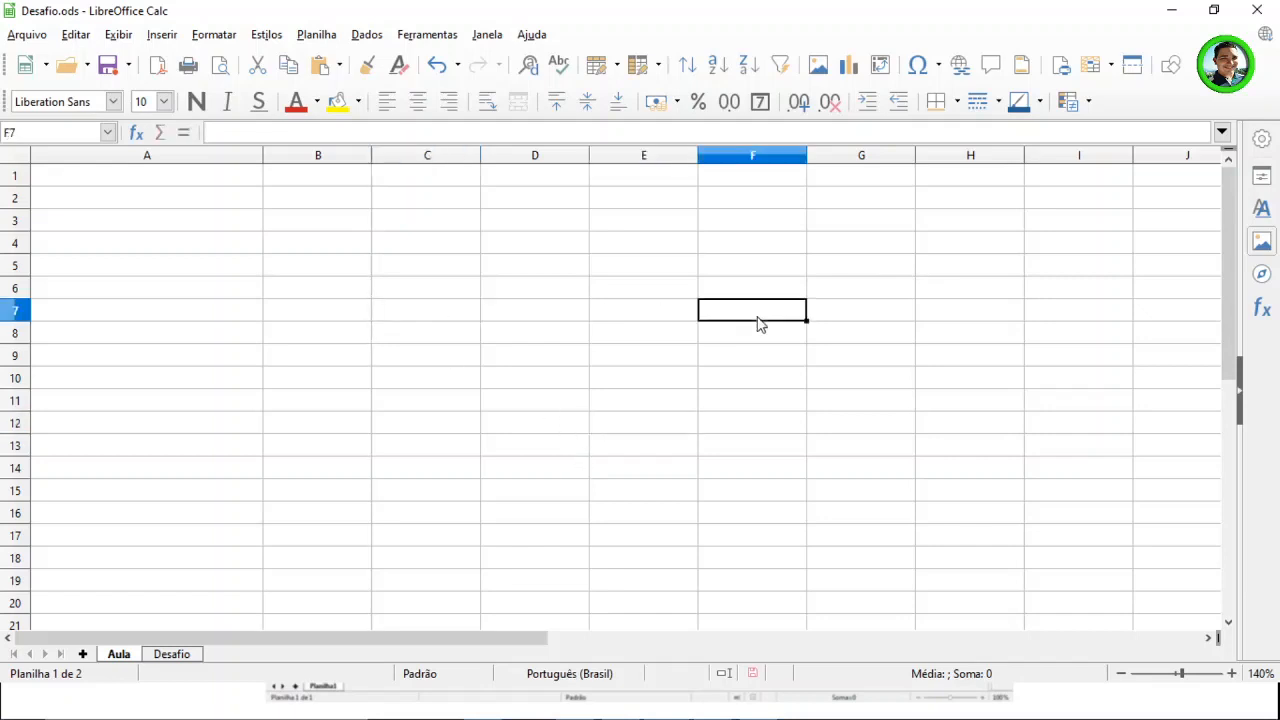
click(433, 247)
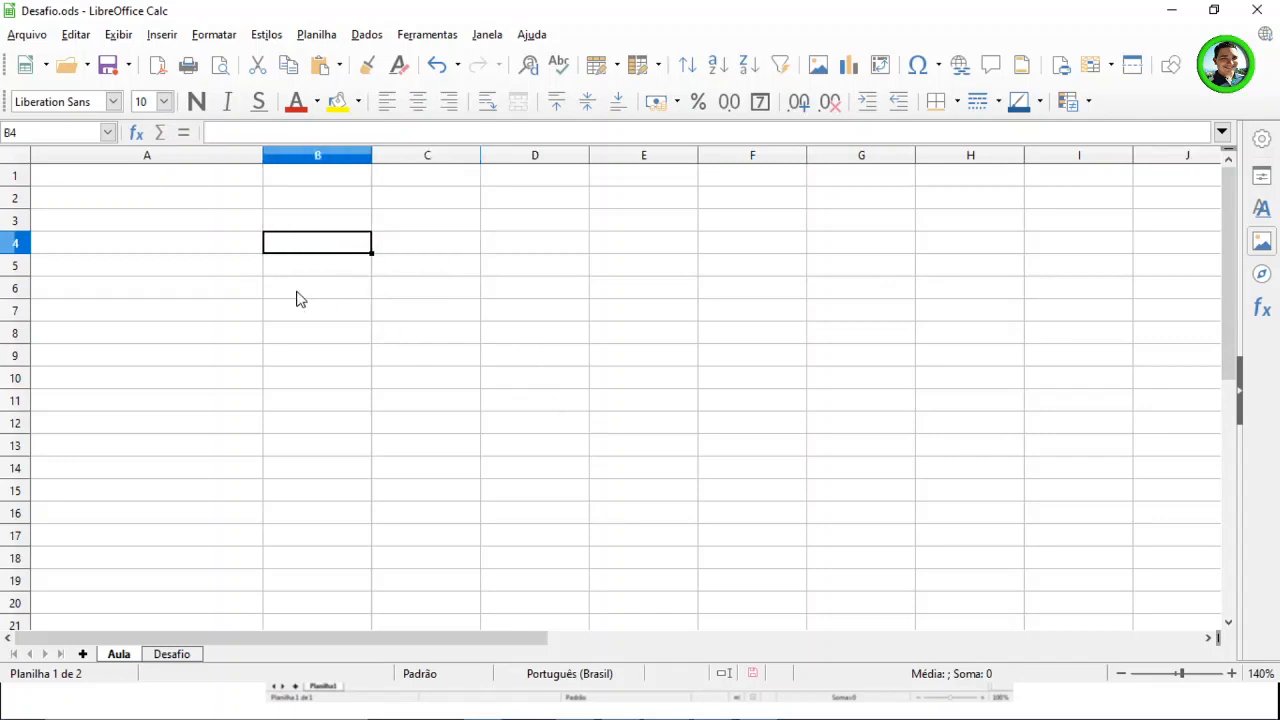
Enter the label Conta in cell A4.
click(199, 251)
text(Conta)
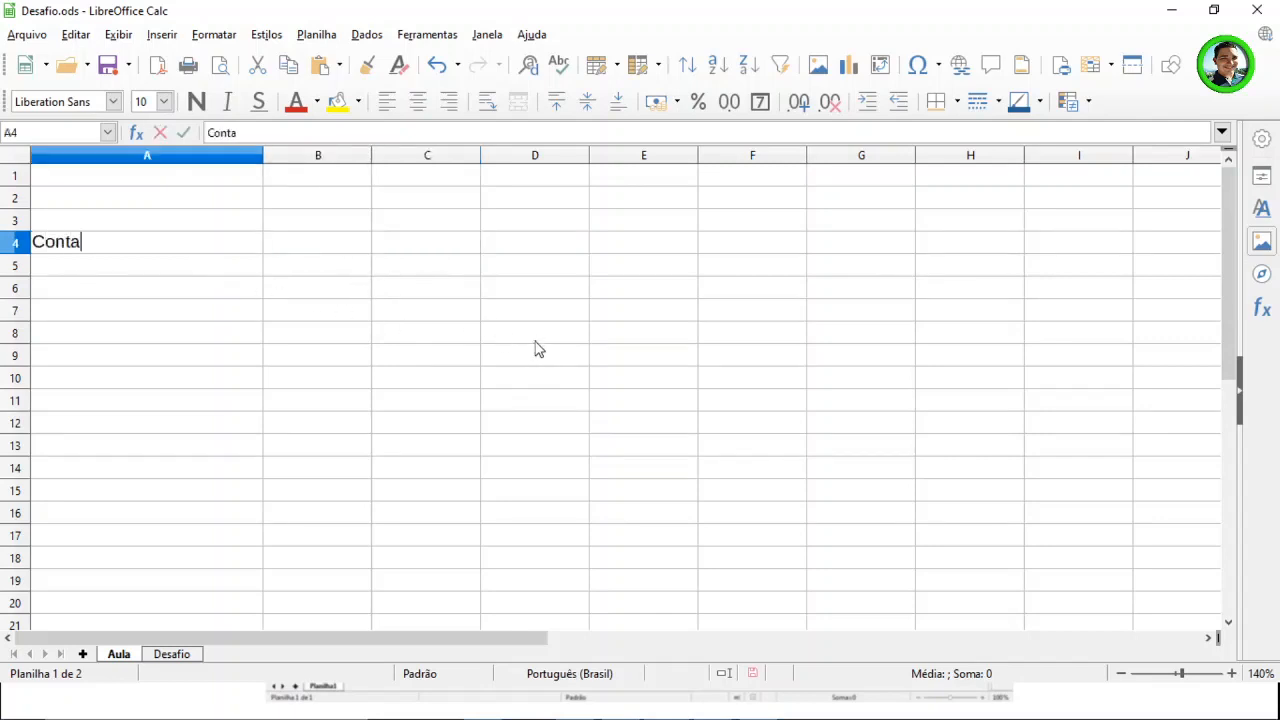
key(Return)
key(Up)
key(Right)
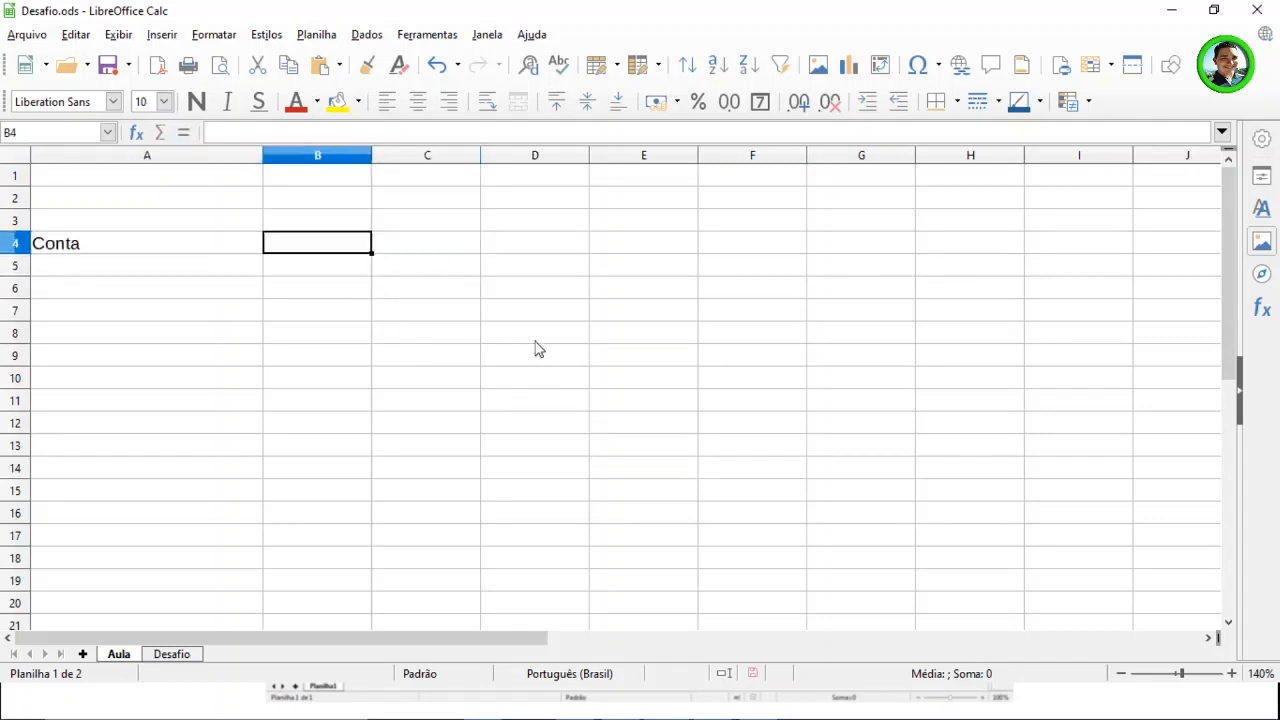
Enter the numbers 12 in B4, 34 in C4 and 45 in D4, beside the Conta label.
text(12)
key(Return)
key(Up)
key(Right)
text(34)
key(Return)
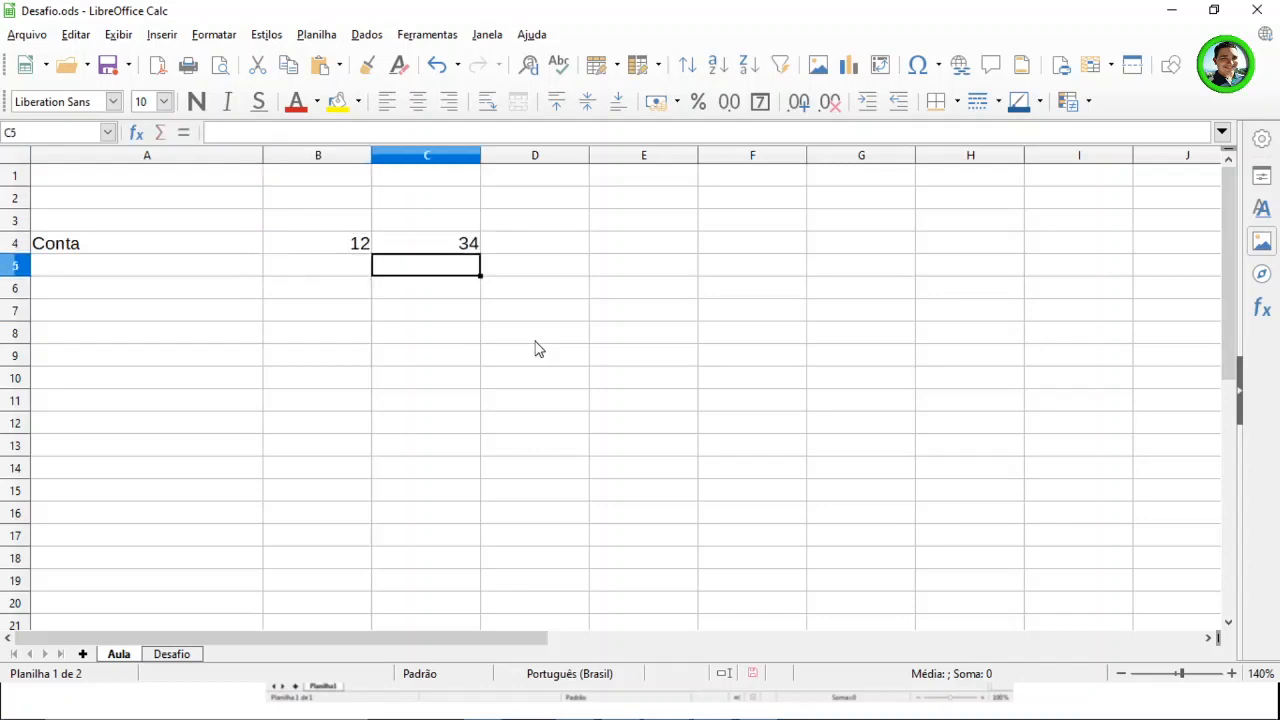
key(Up)
key(Right)
text(45)
key(Return)
Multiply the three numbers in row 4 with the formula = B4*C4*D4 in D7, and review the entered formula.
key(Return)
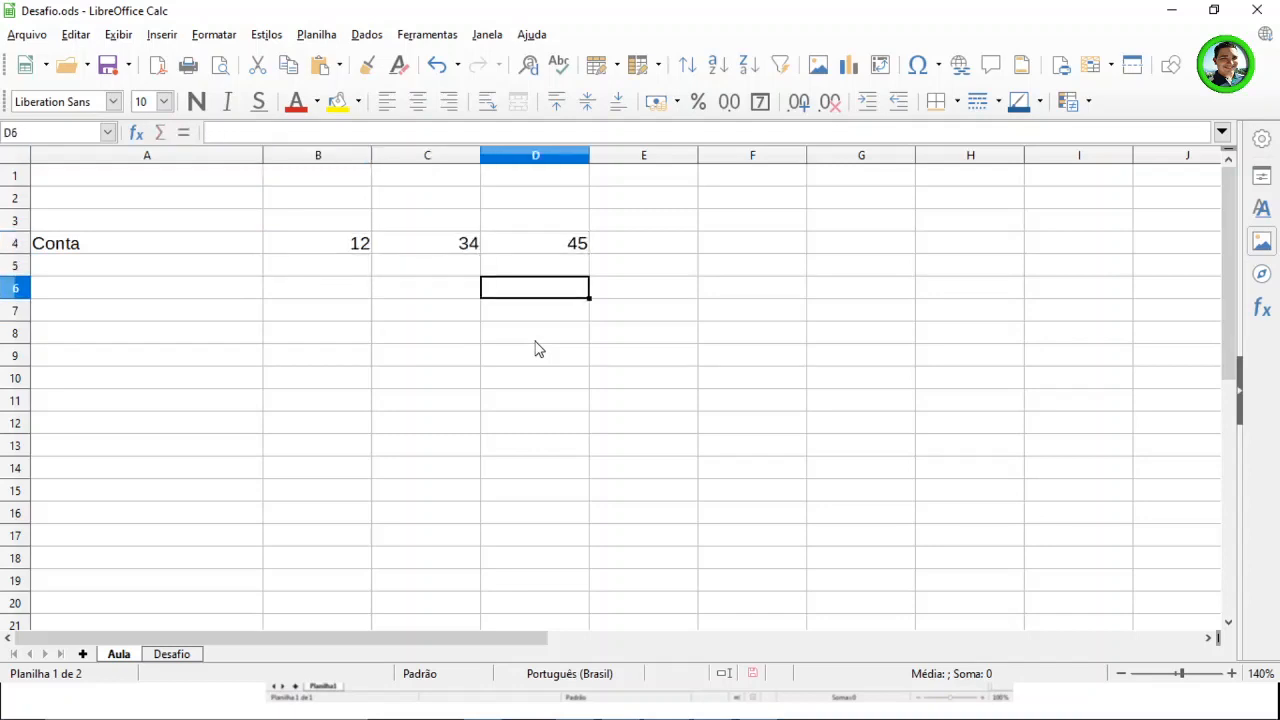
key(Return)
text(=)
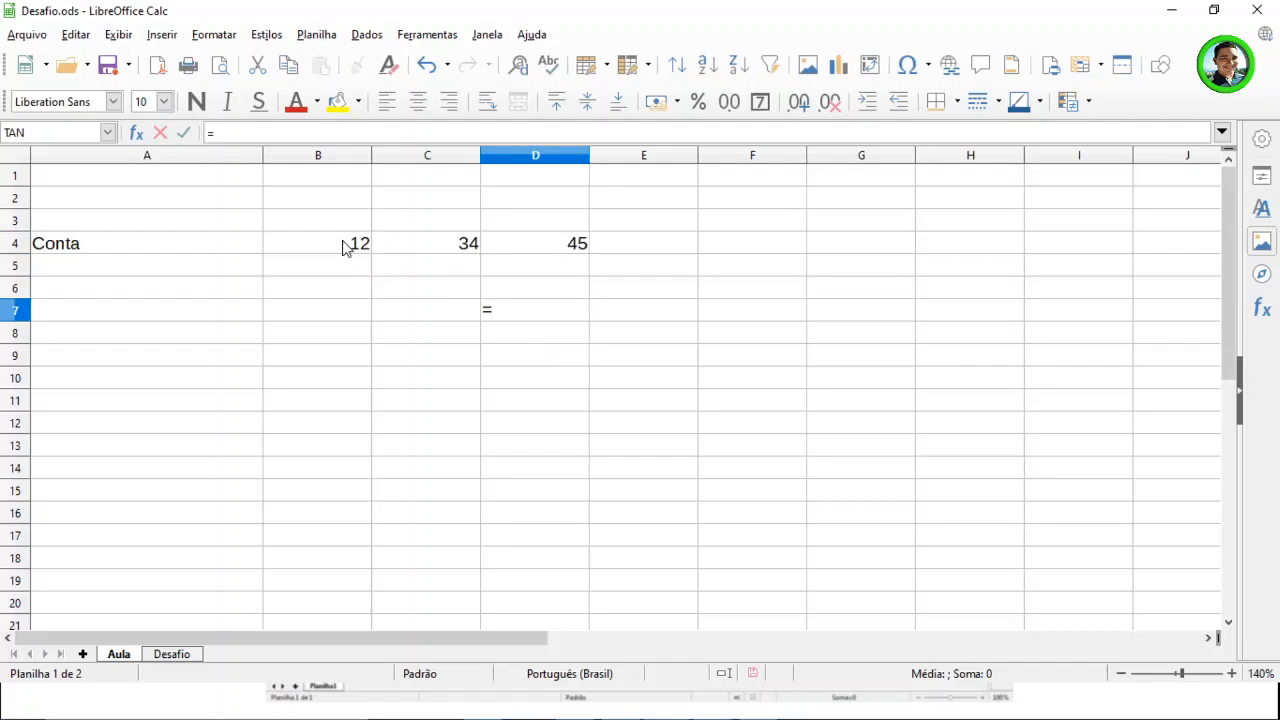
click(358, 245)
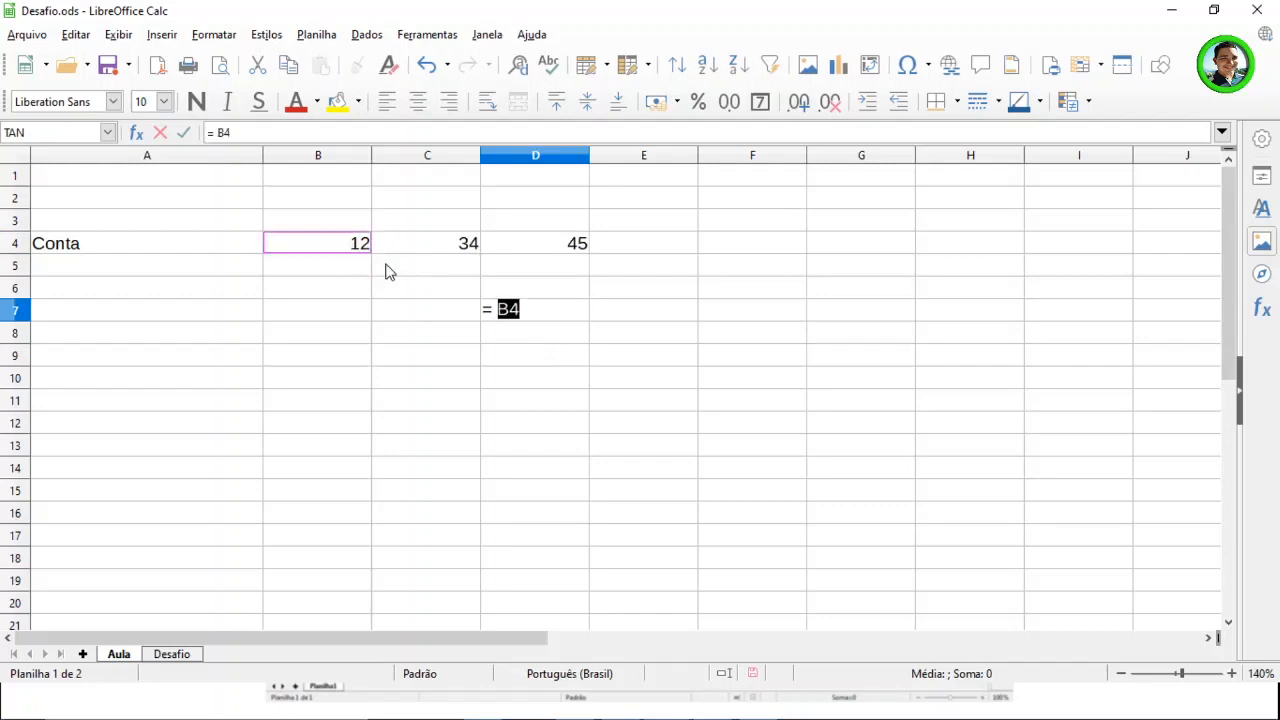
text(*)
click(429, 249)
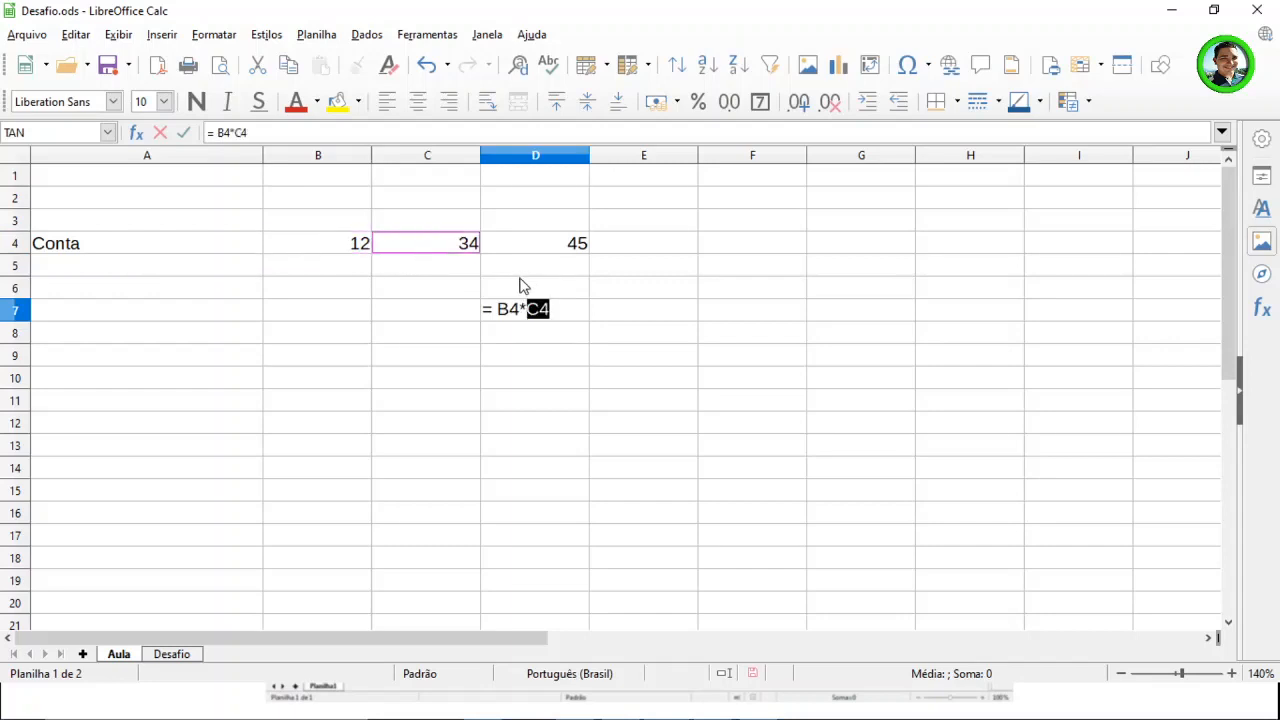
text(*)
click(556, 246)
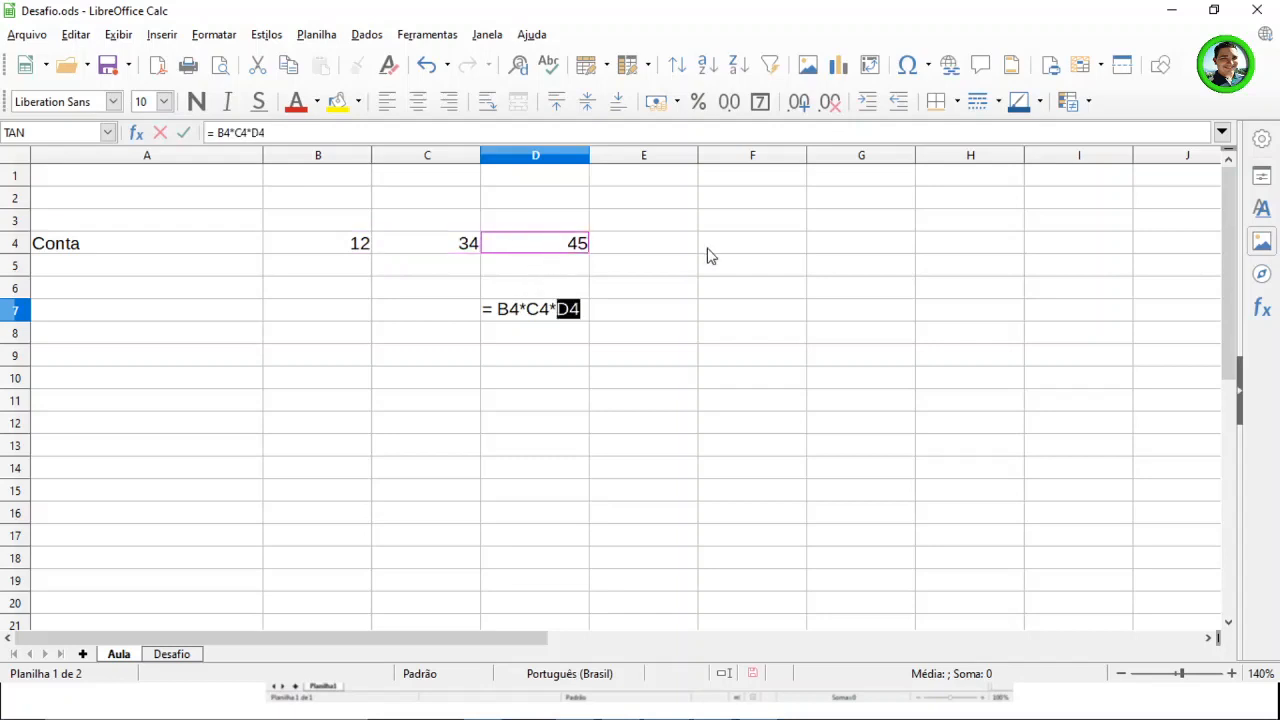
key(Return)
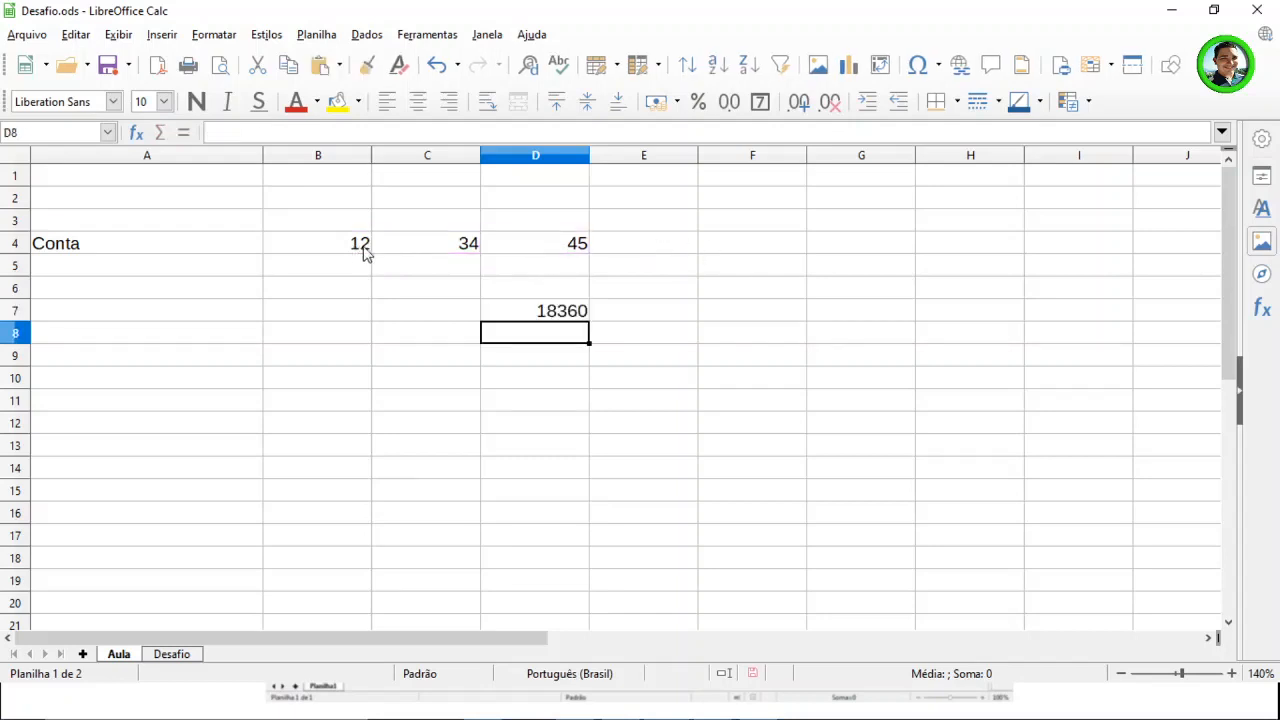
click(577, 320)
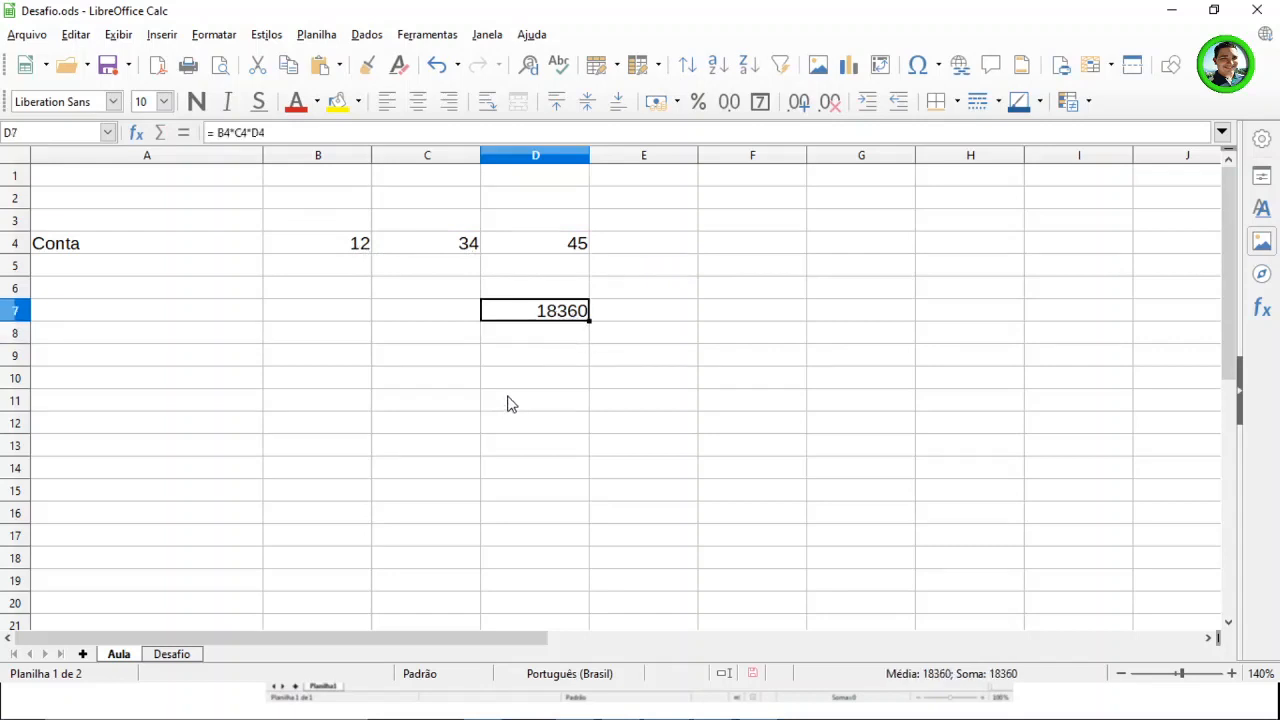
click(607, 360)
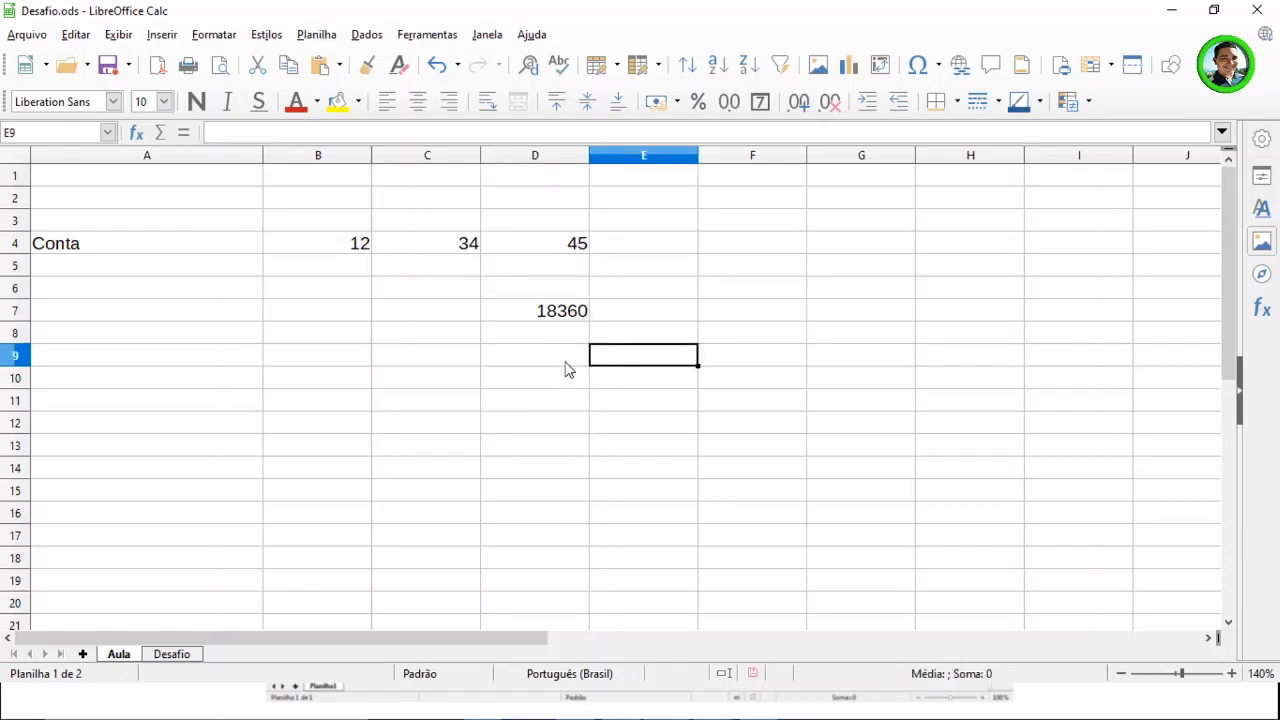
click(571, 318)
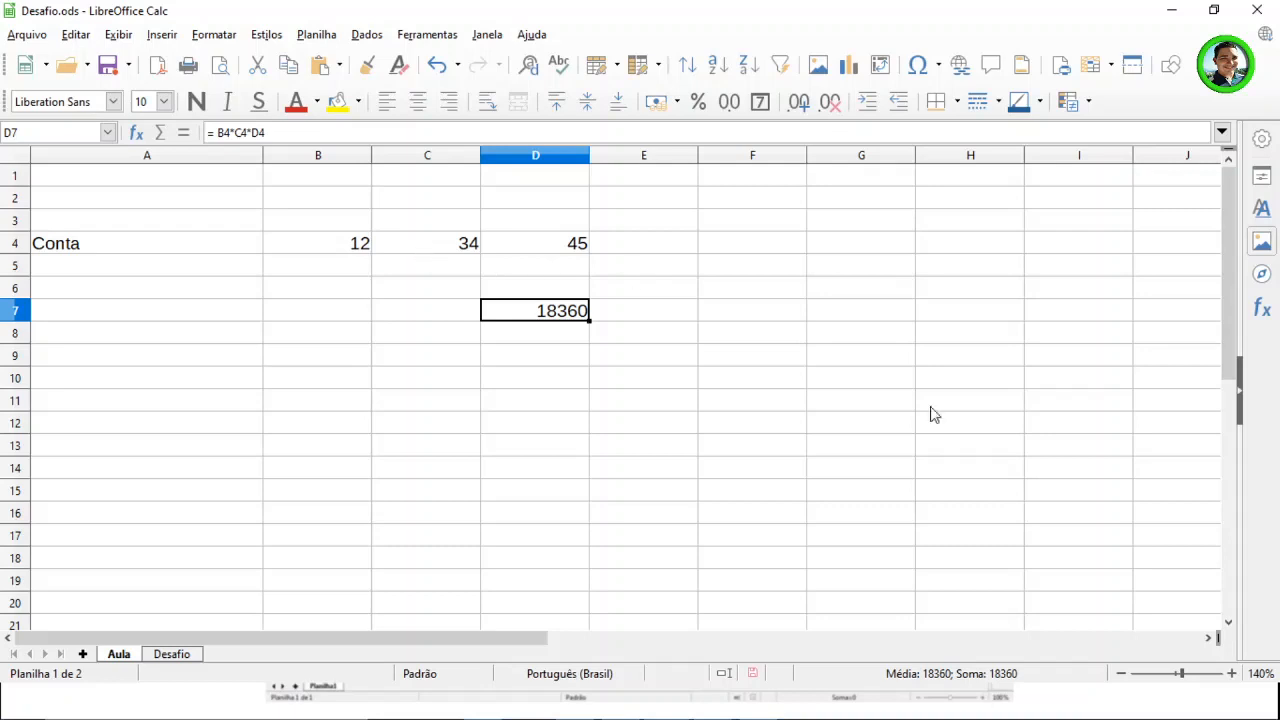
click(943, 430)
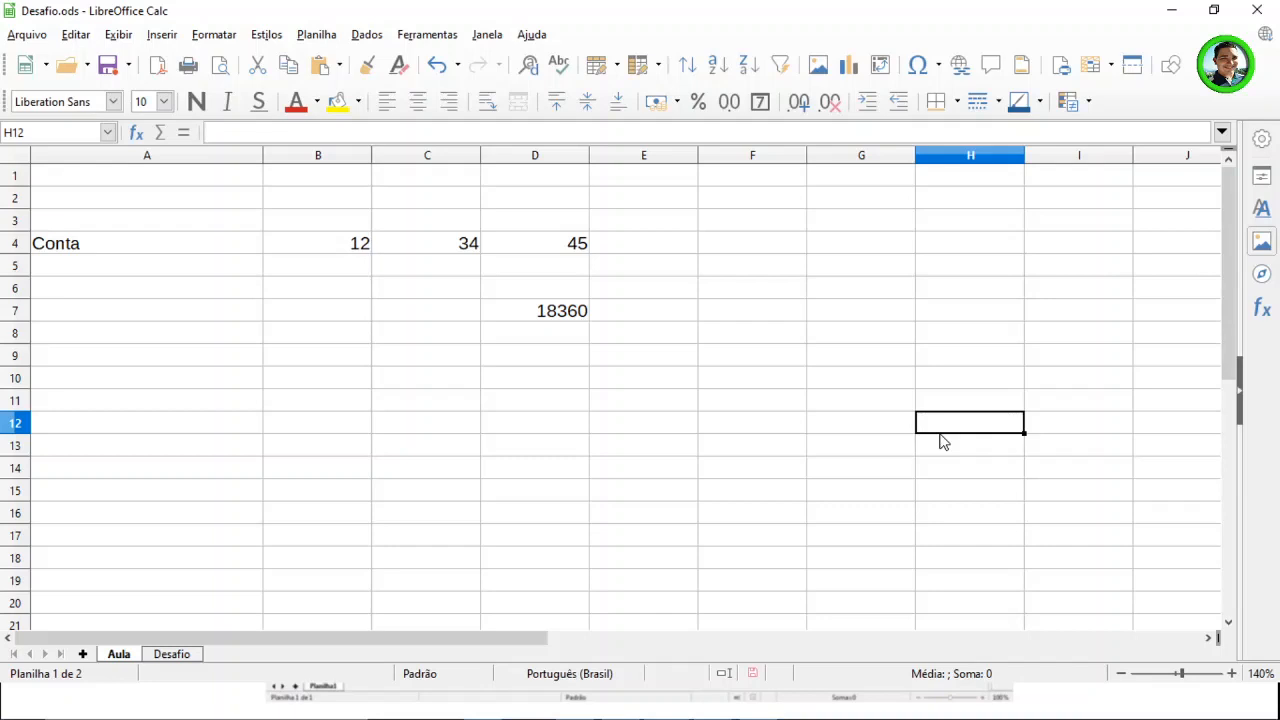
drag(680, 231, 650, 288)
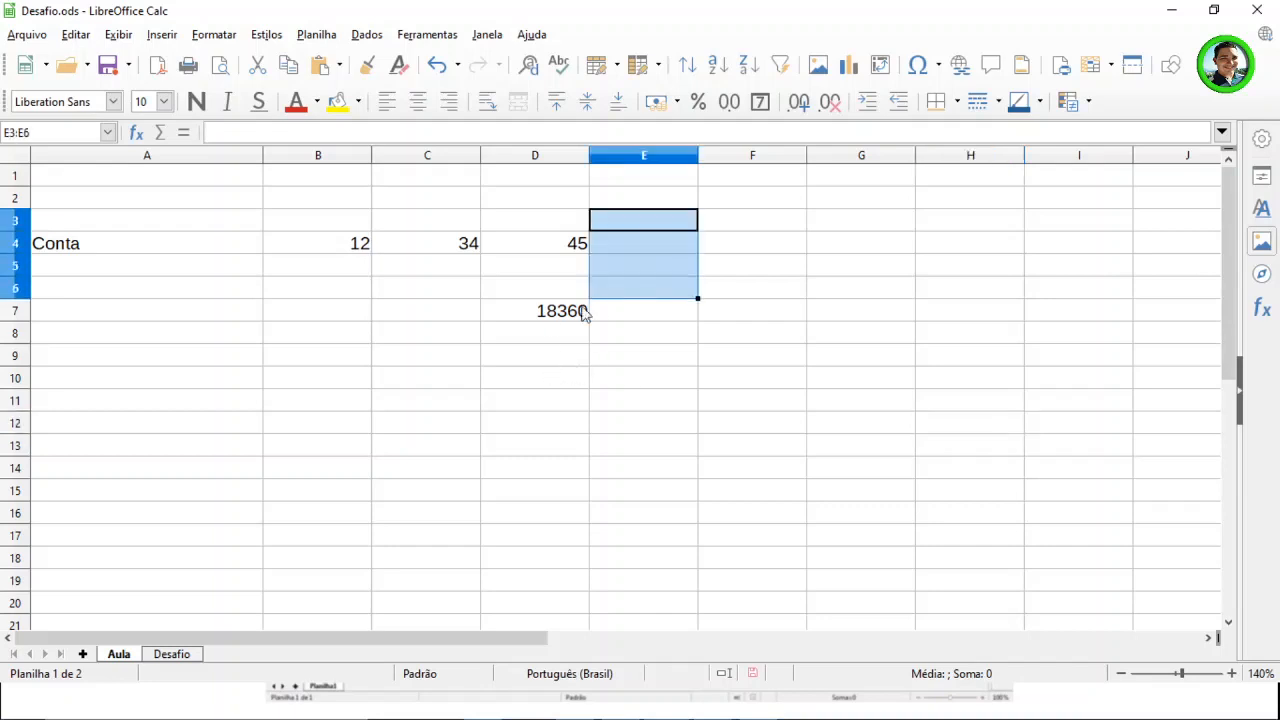
Clear the contents of the range A3:E10, including the Conta row and the multiplication formula.
drag(584, 313, 171, 393)
key(Delete)
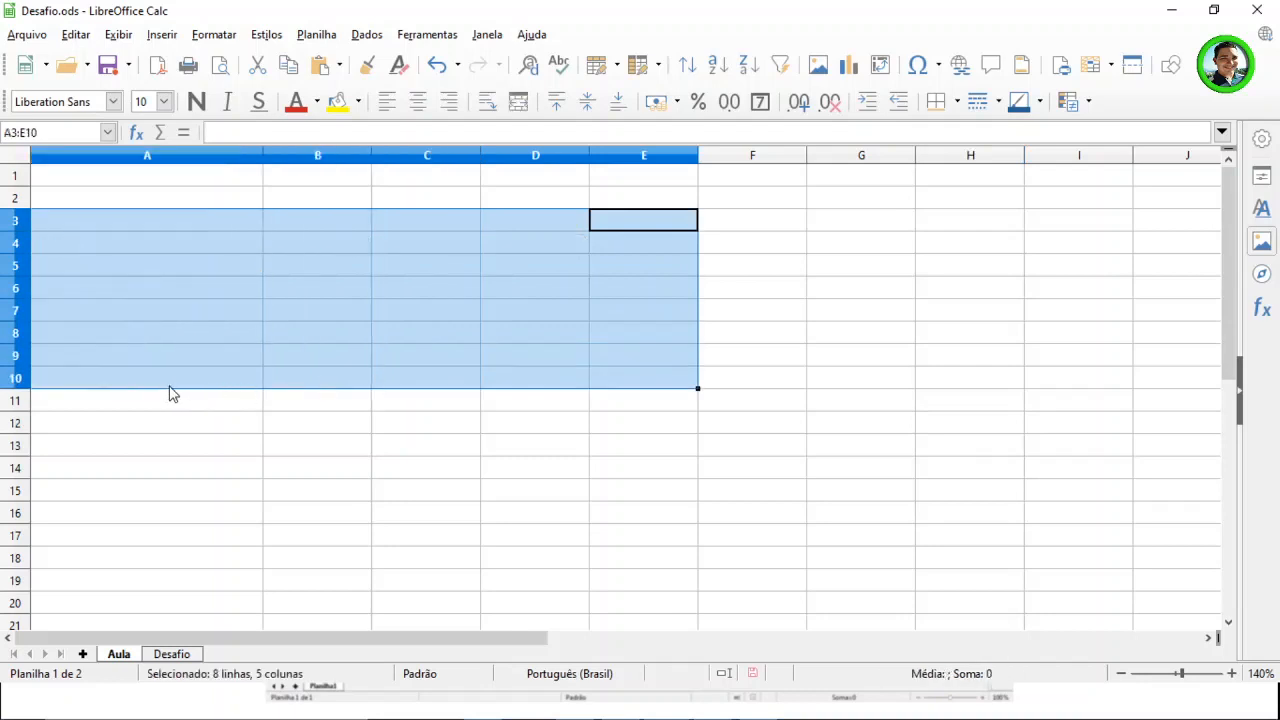
click(716, 316)
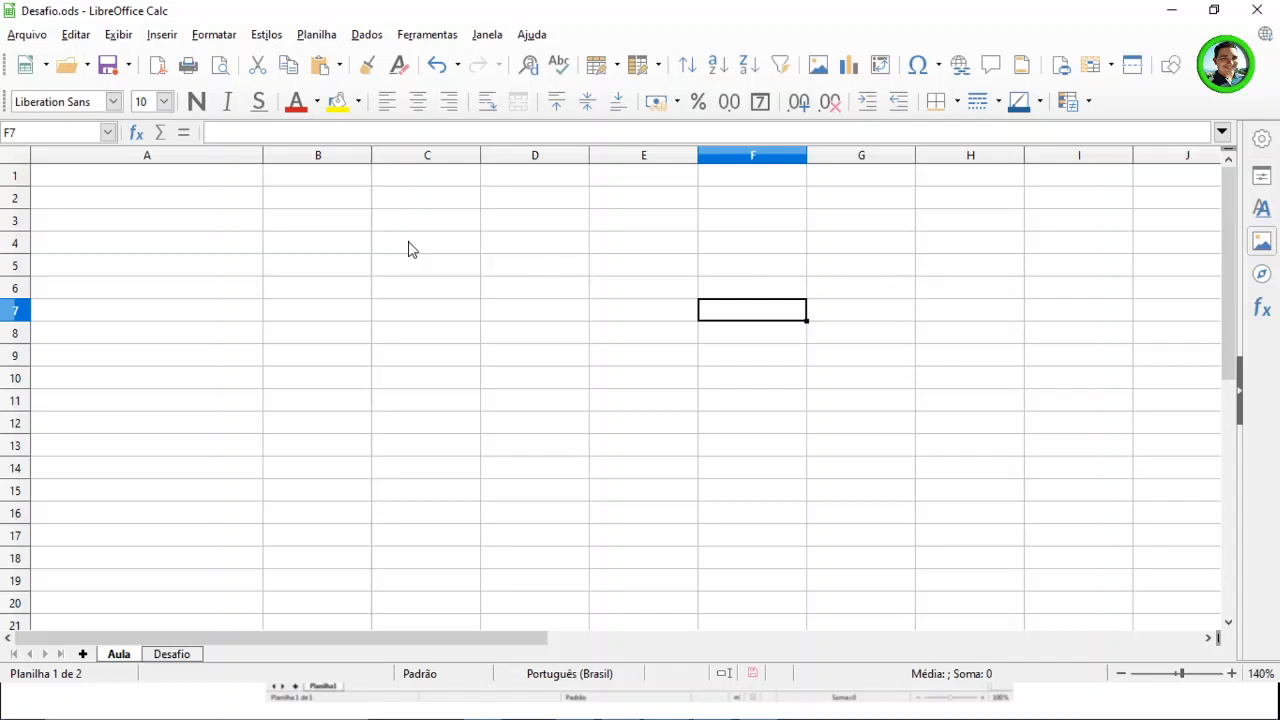
Enter the numbers 4545, 56, 676 and 323 in cells C7 to C10 and select them.
click(446, 267)
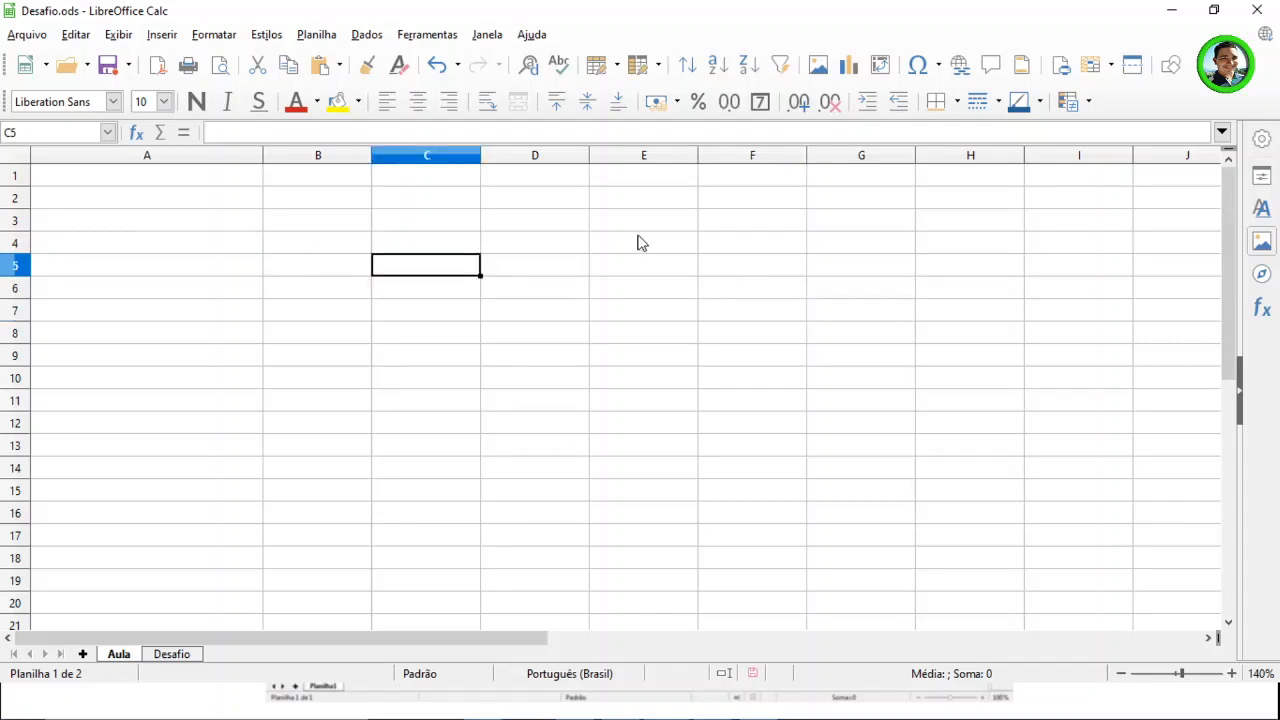
key(Down)
key(Down)
text(4545)
key(Return)
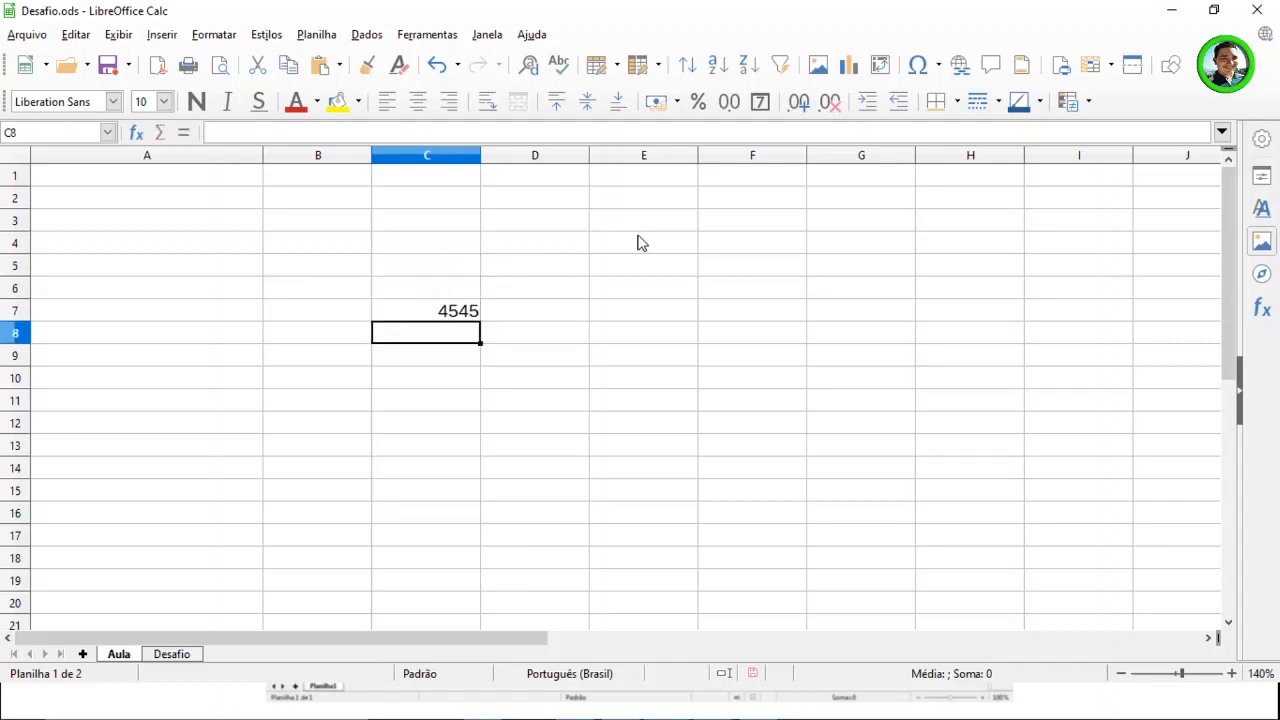
text(56)
key(Return)
text(676)
key(Return)
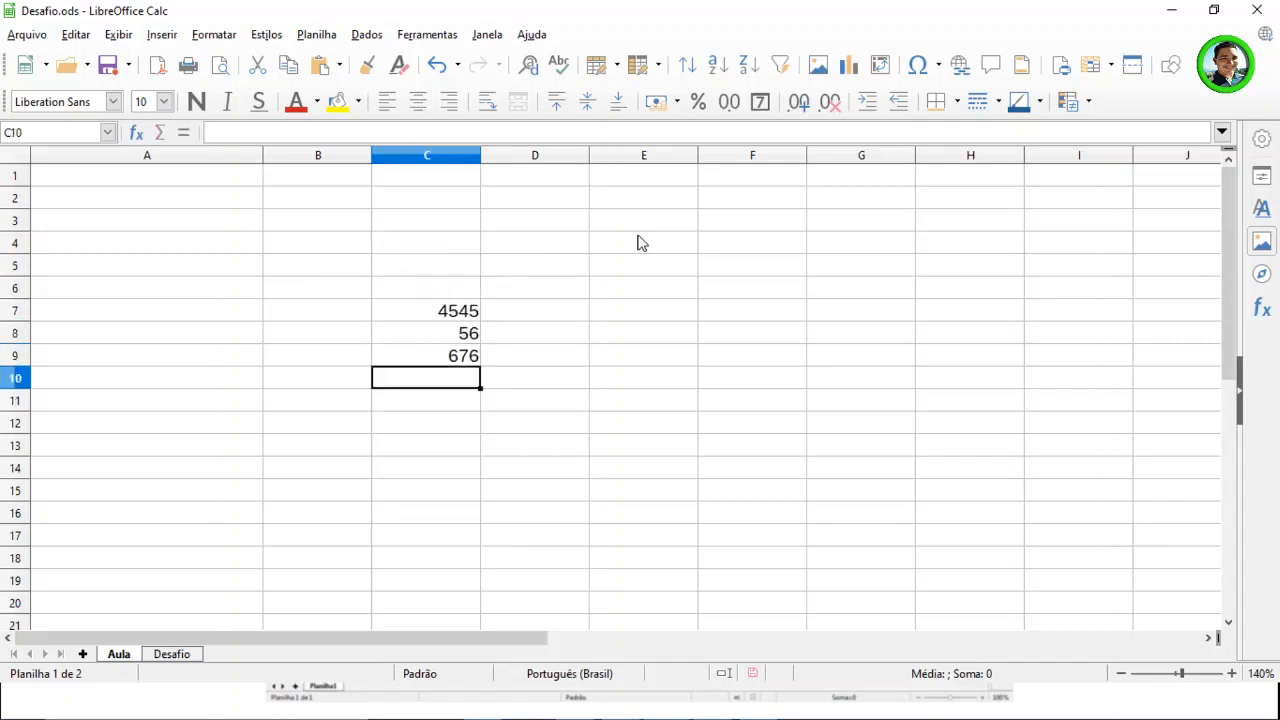
text(323)
key(Return)
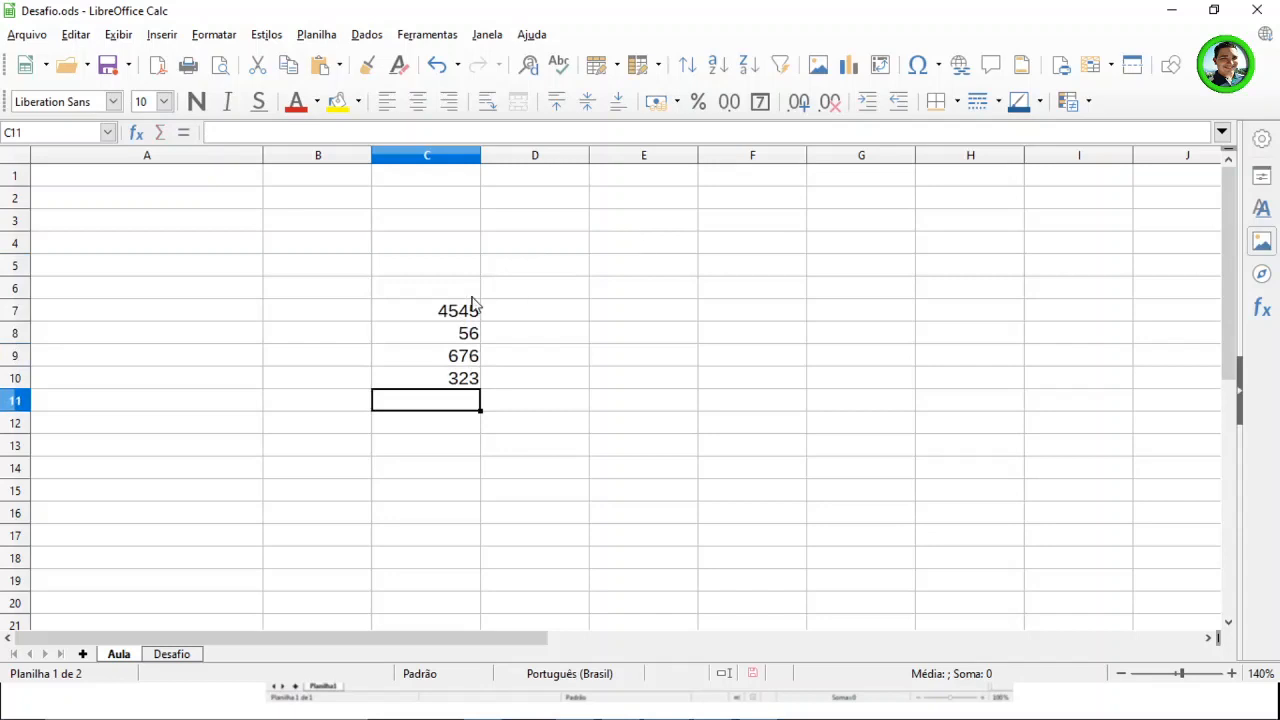
drag(474, 306, 474, 383)
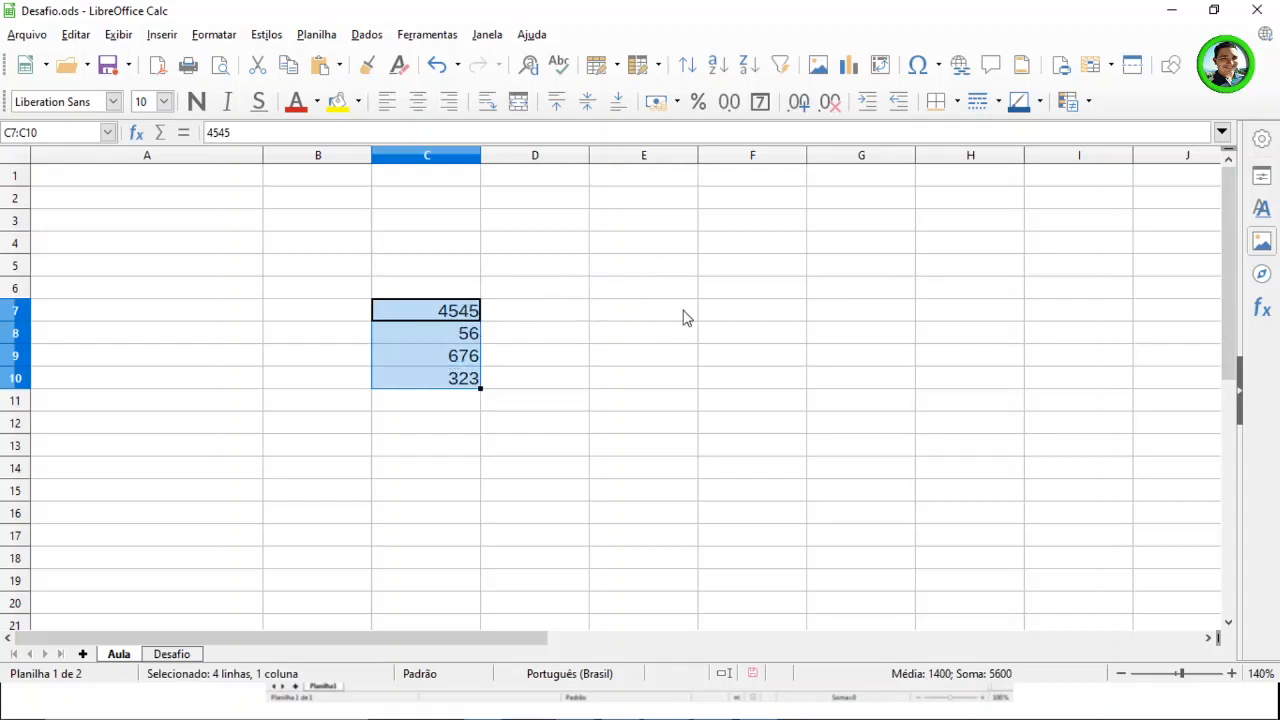
Enter a different person's first name beside each number, in cells B7 to B10.
click(322, 310)
text(Jo)
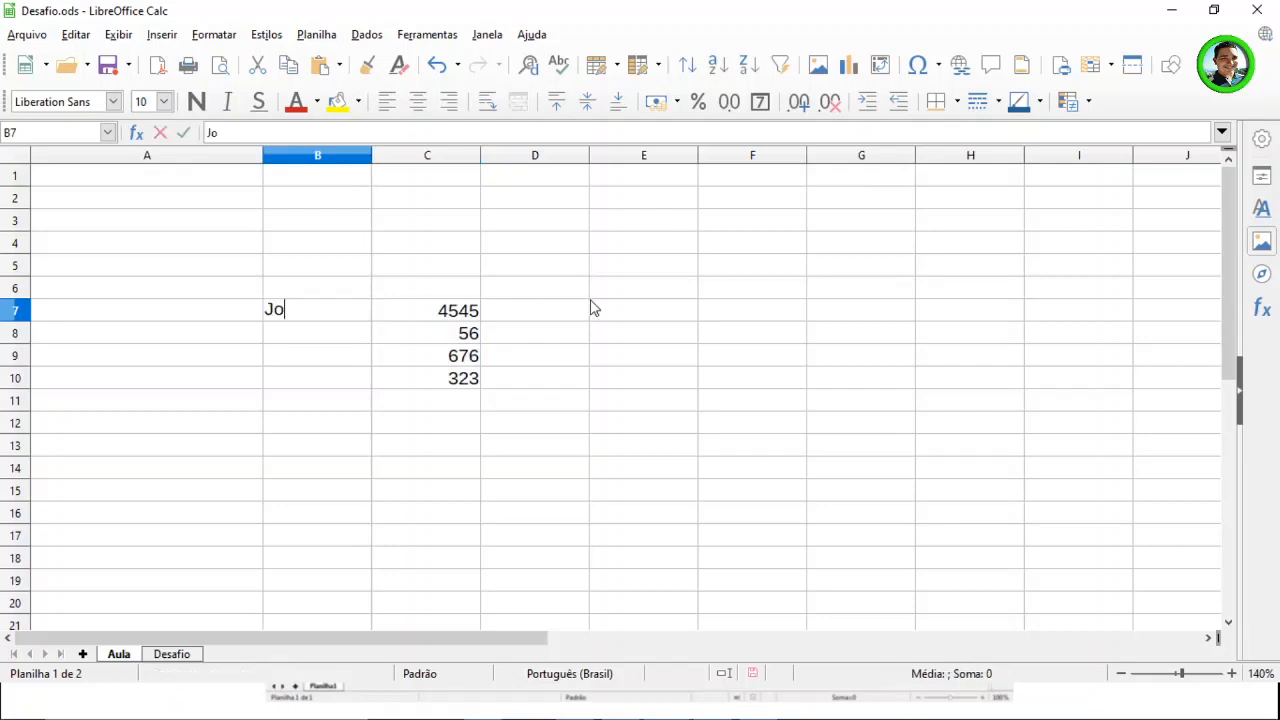
text(se)
key(Return)
text(Pedro)
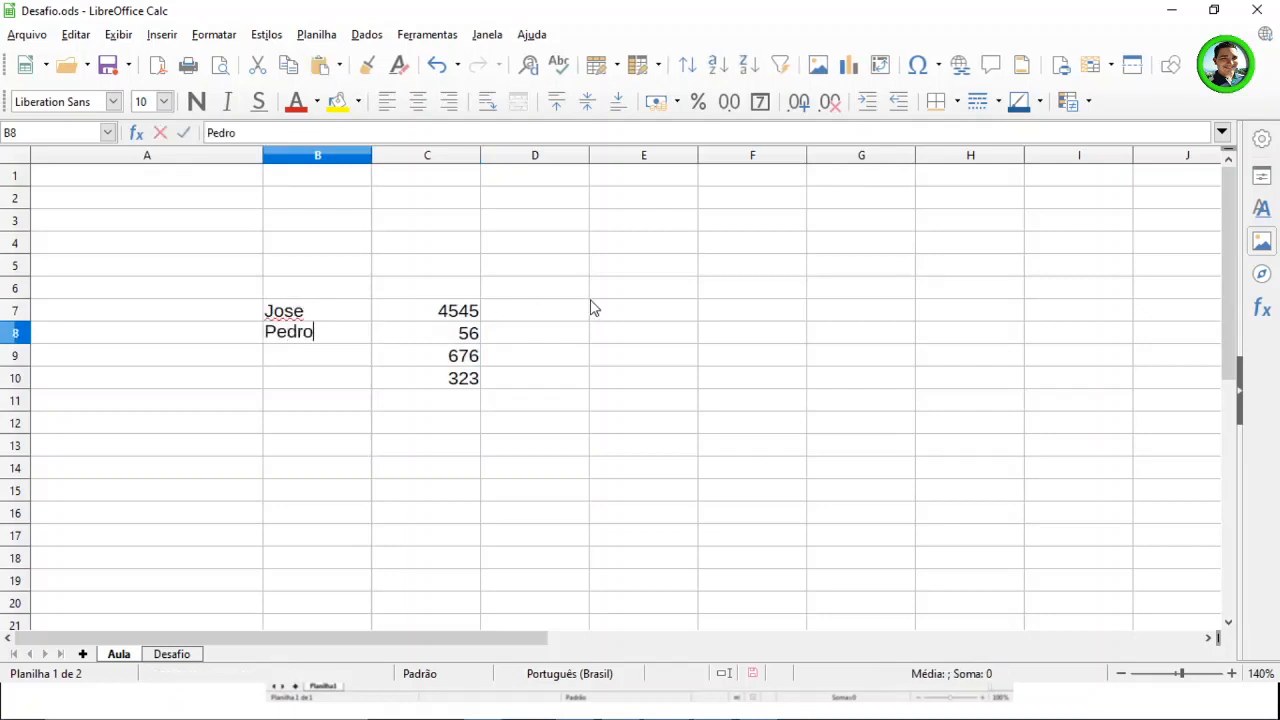
key(Return)
text(Mathias)
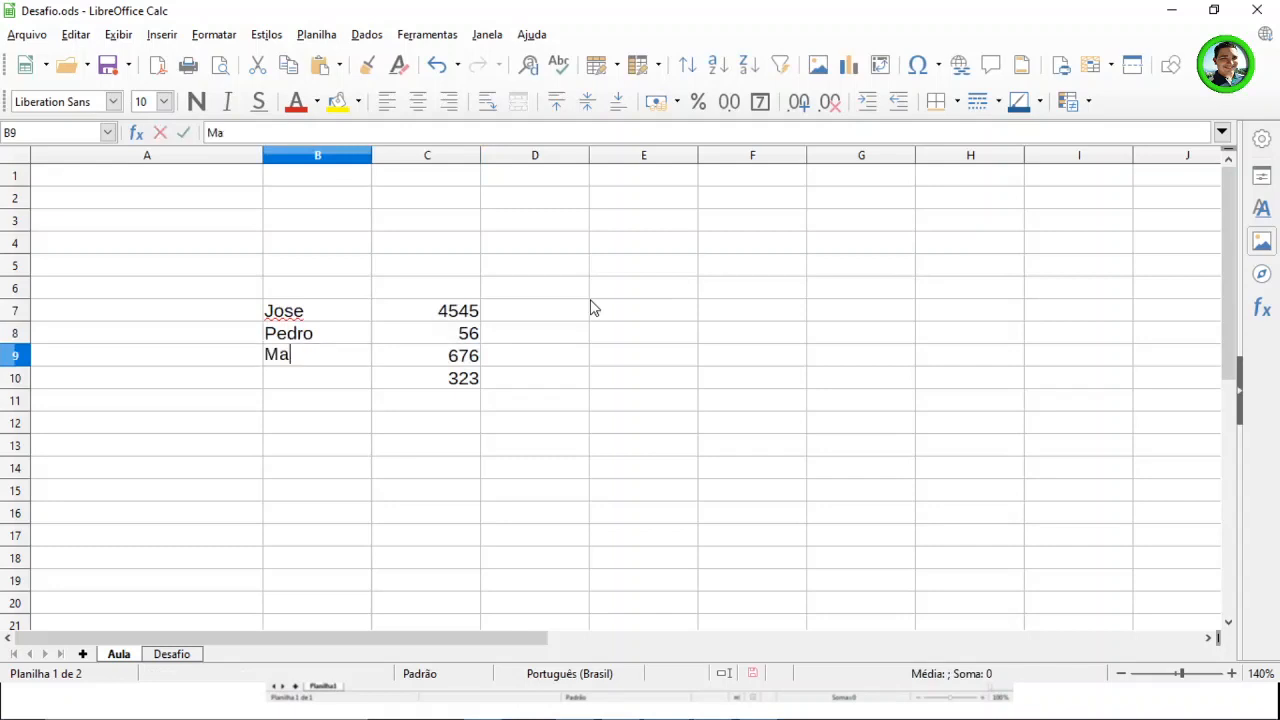
key(Return)
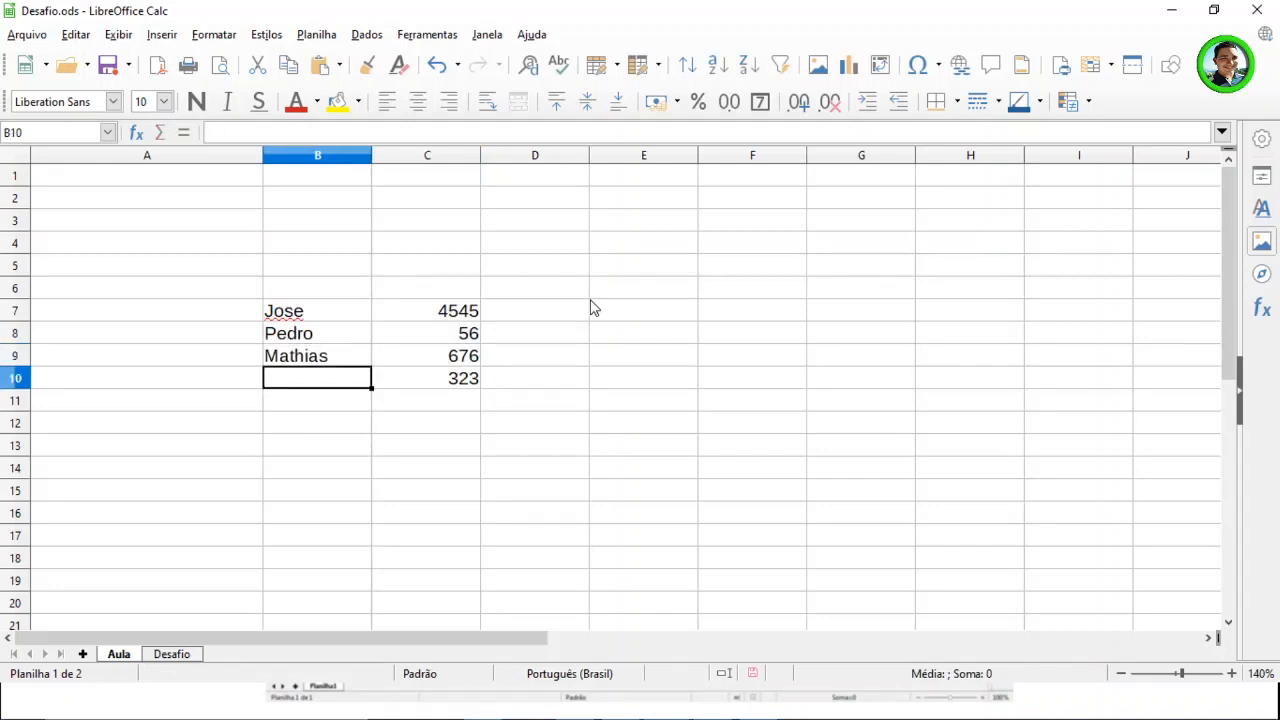
text(Jo)
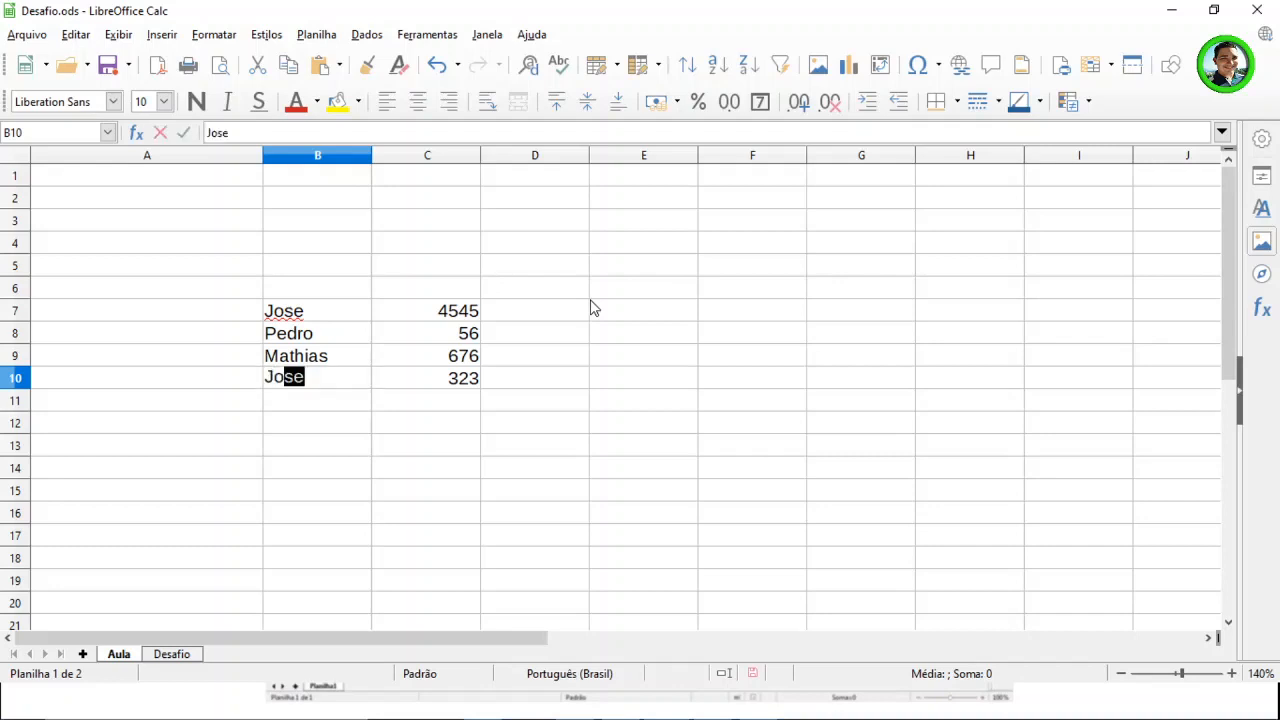
text(ão)
key(Return)
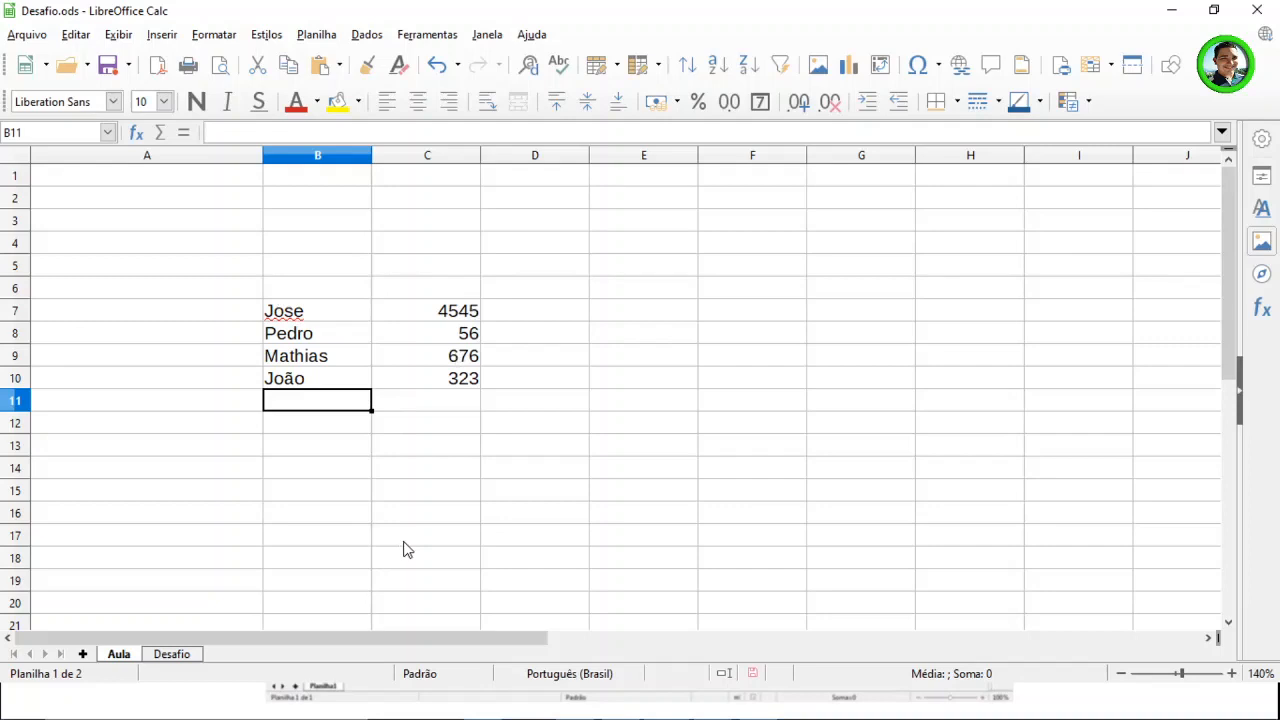
Sort the numbers in C7:C10 in descending order, extending the sort range to include the names in column B.
drag(455, 313, 445, 392)
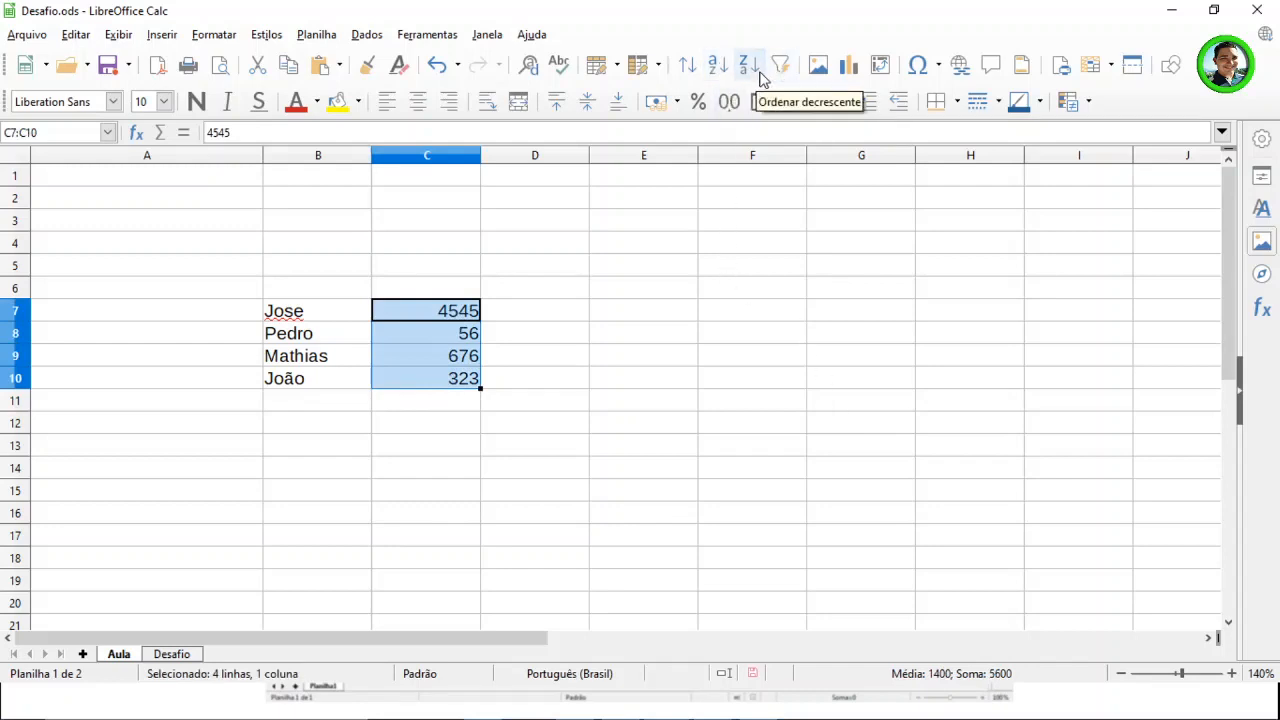
click(760, 77)
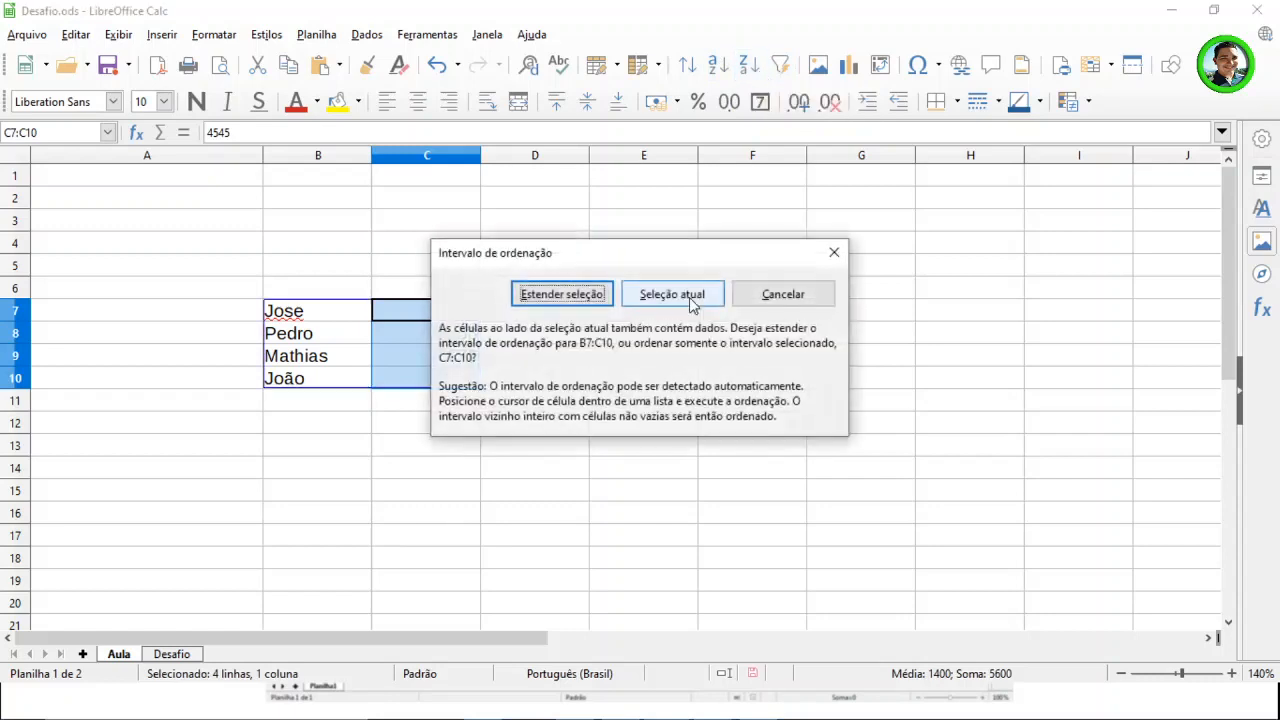
drag(665, 256, 798, 241)
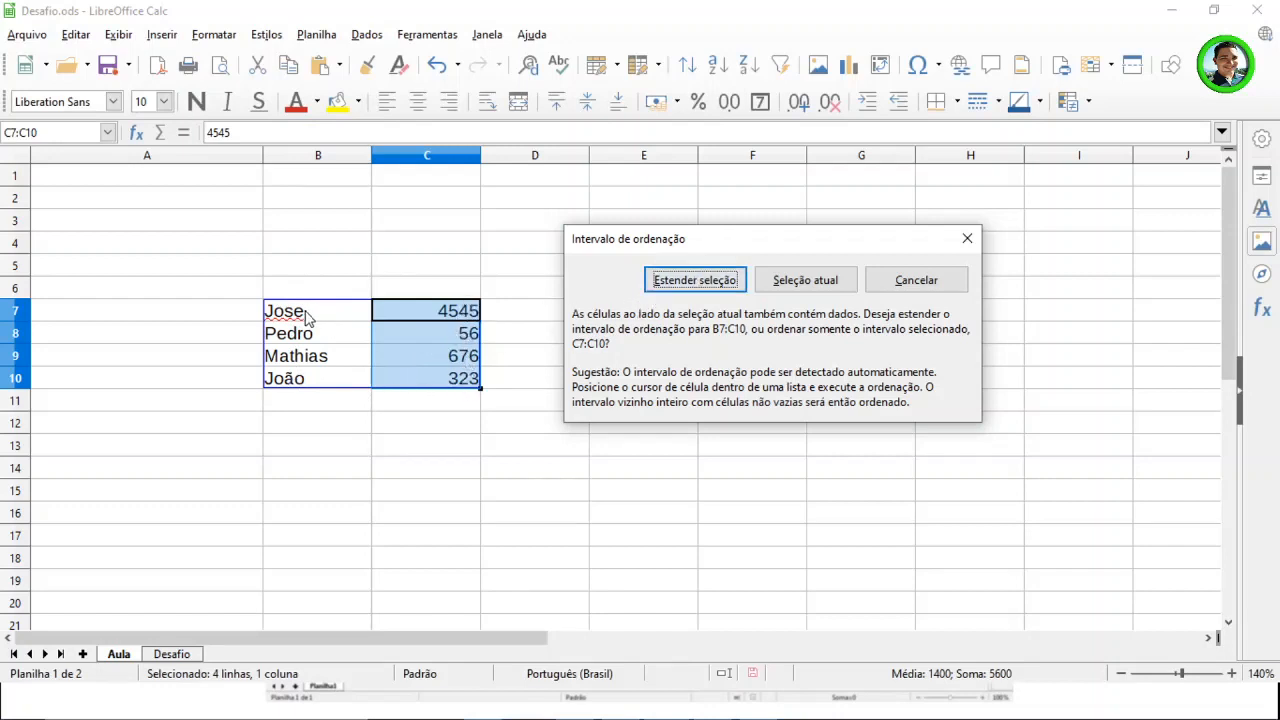
click(665, 279)
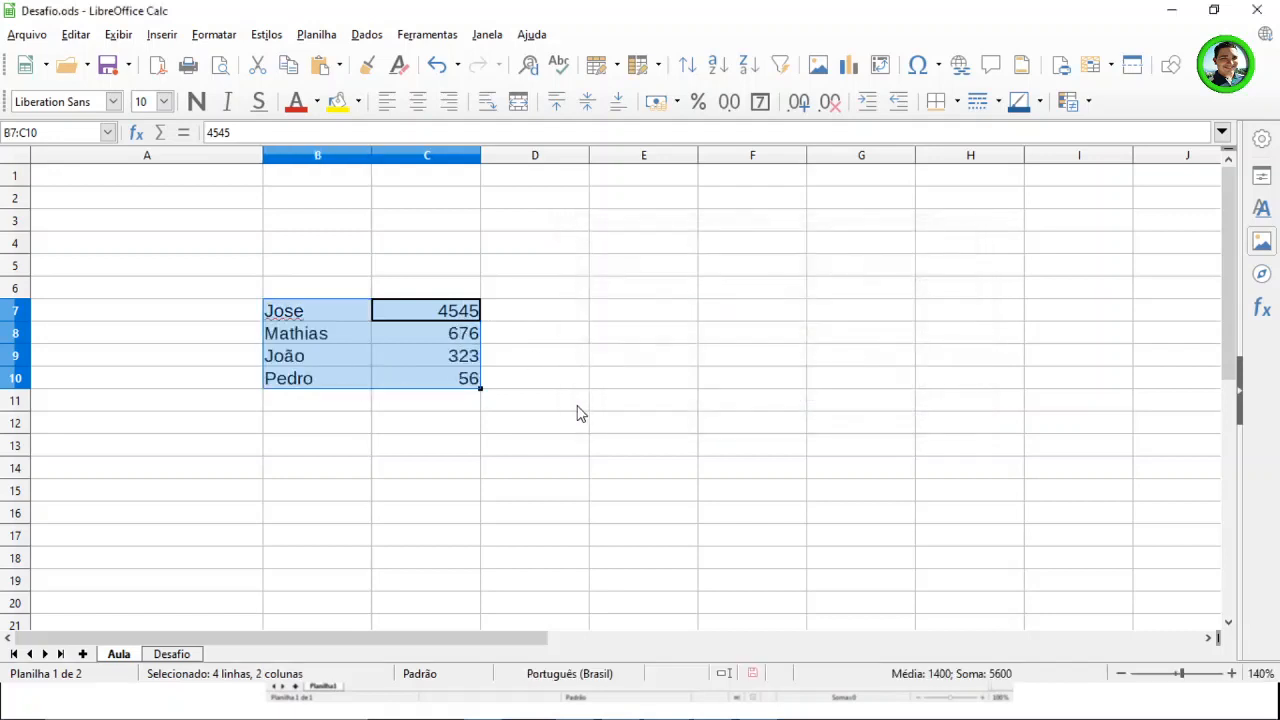
click(672, 394)
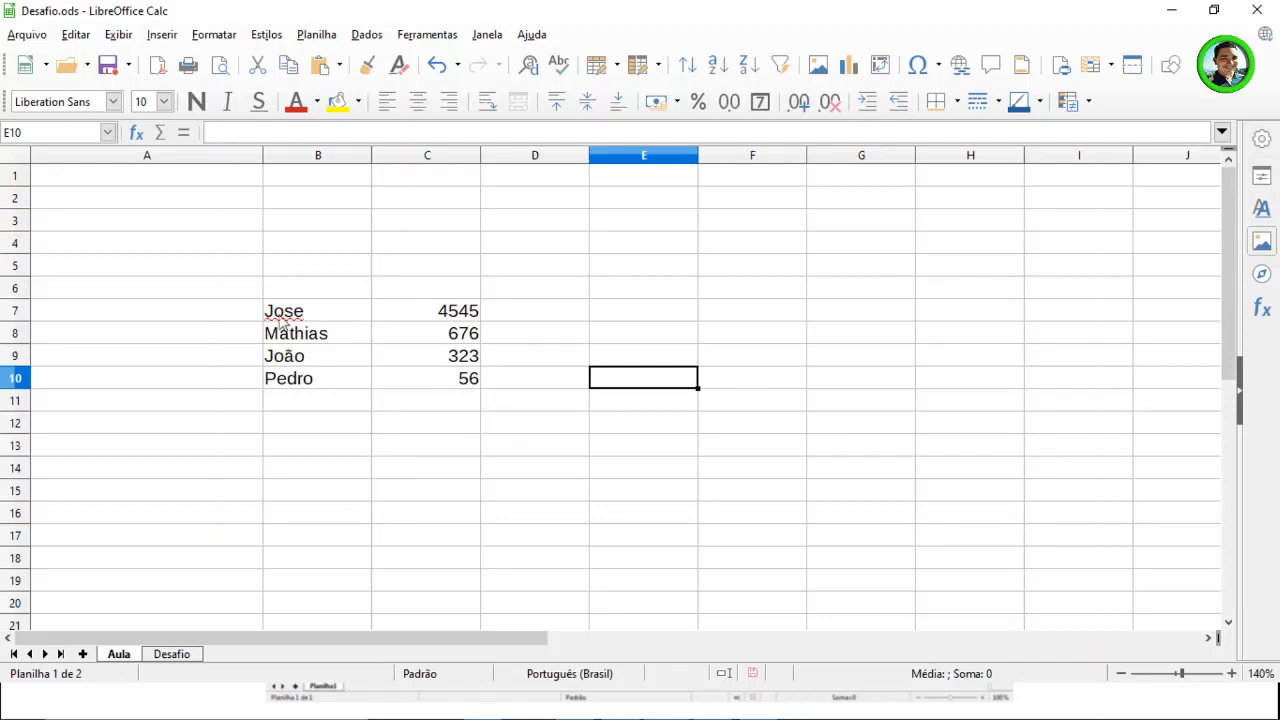
Clear the contents of the range A6:D15, including the sorted names and numbers.
drag(214, 290, 584, 487)
key(Delete)
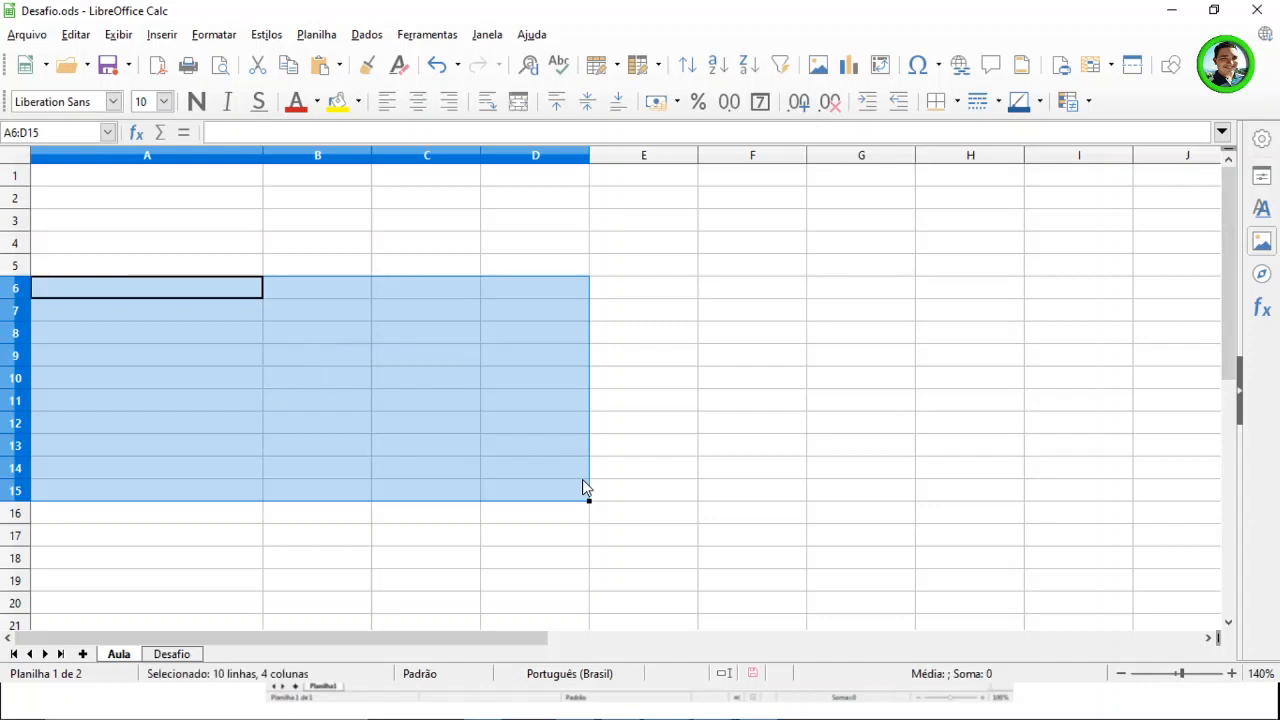
click(726, 426)
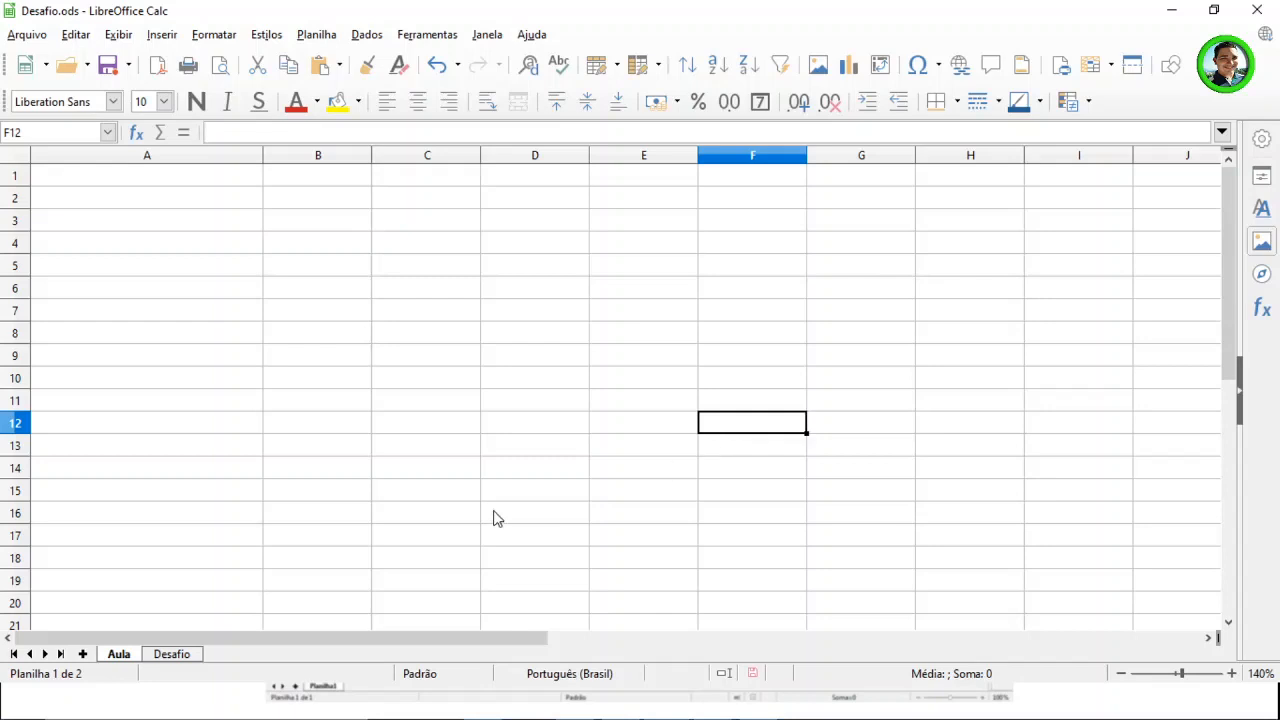
click(409, 336)
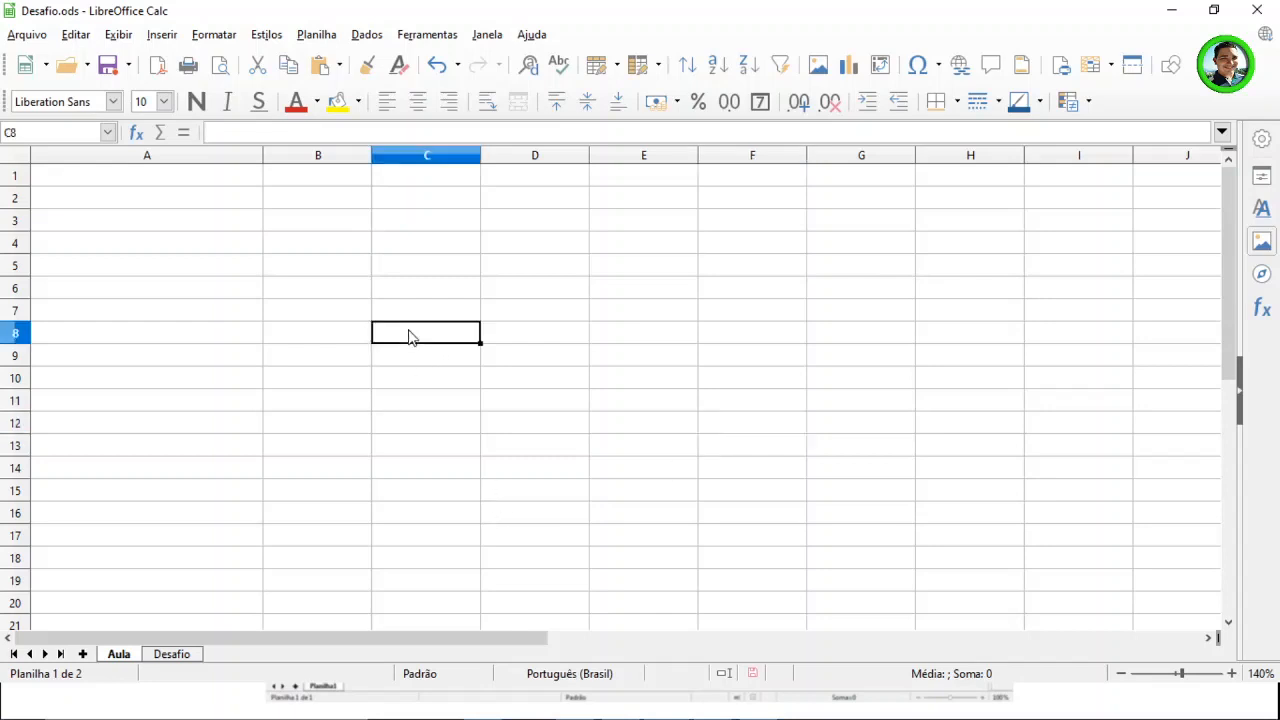
click(316, 302)
drag(316, 302, 552, 386)
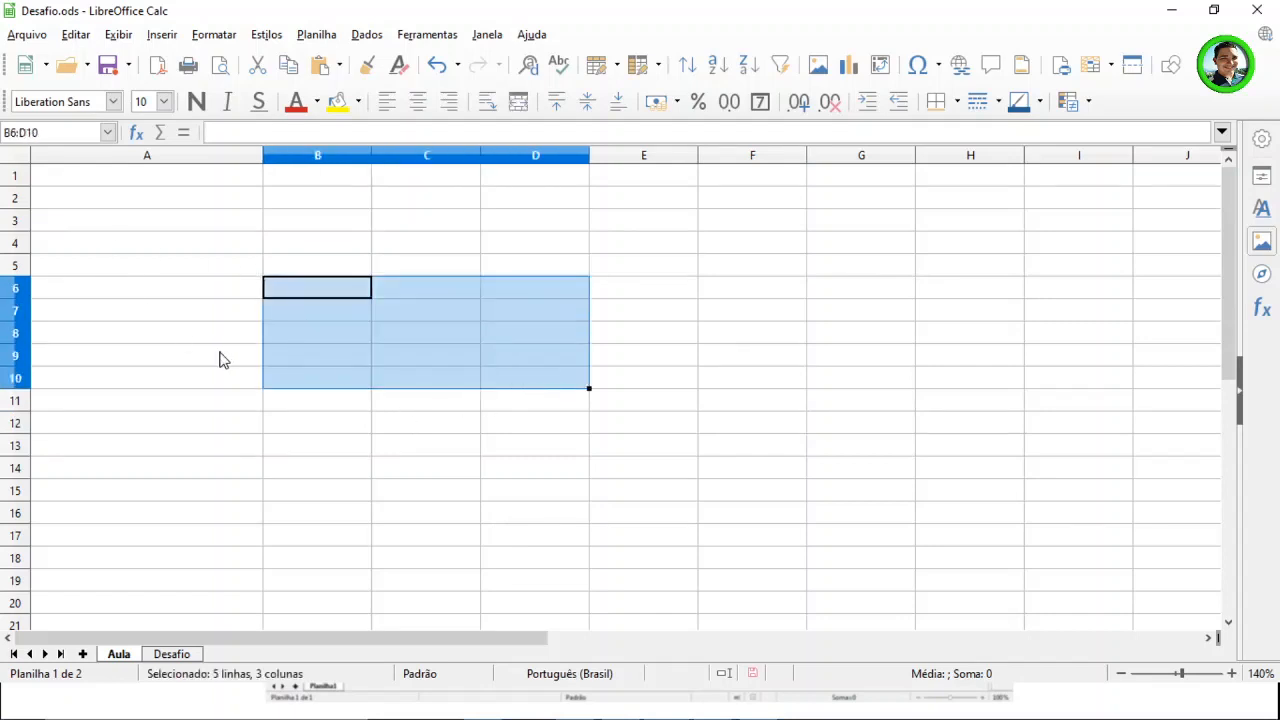
click(337, 363)
Enter a in B7 and b in B8, and autofill from B8 down to B17.
click(317, 317)
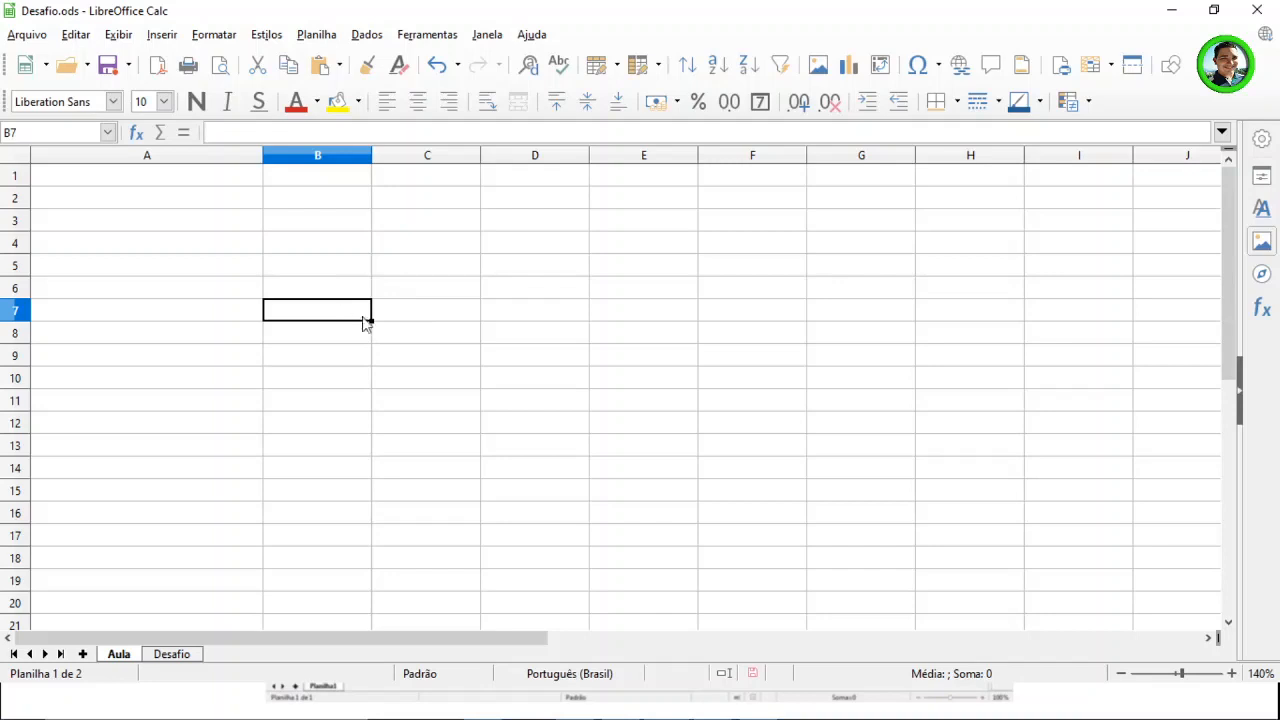
text(a)
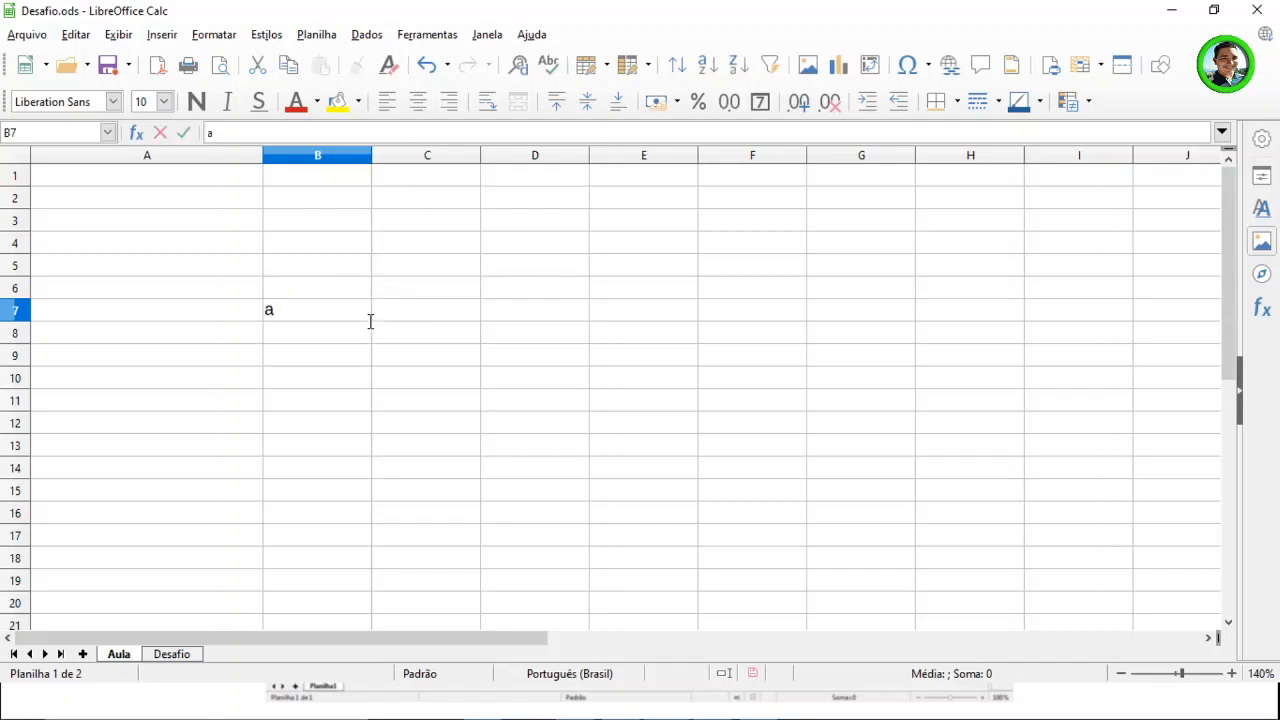
key(Return)
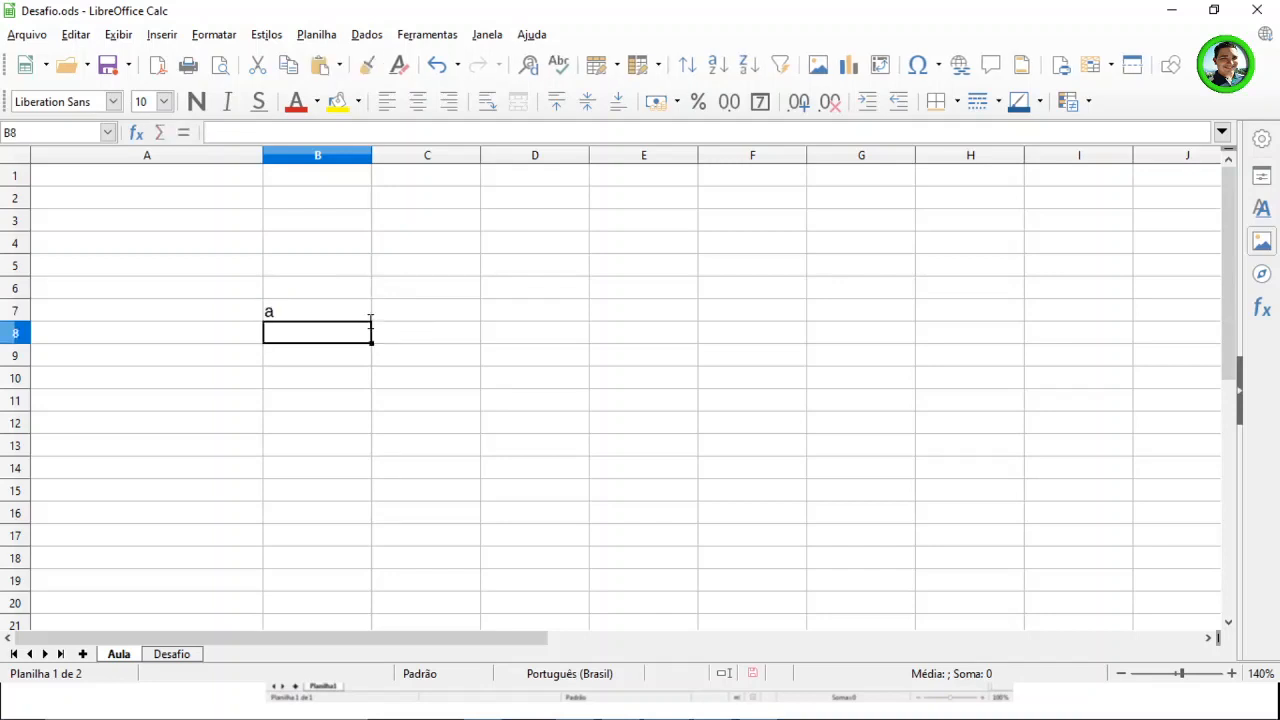
text(b)
key(Return)
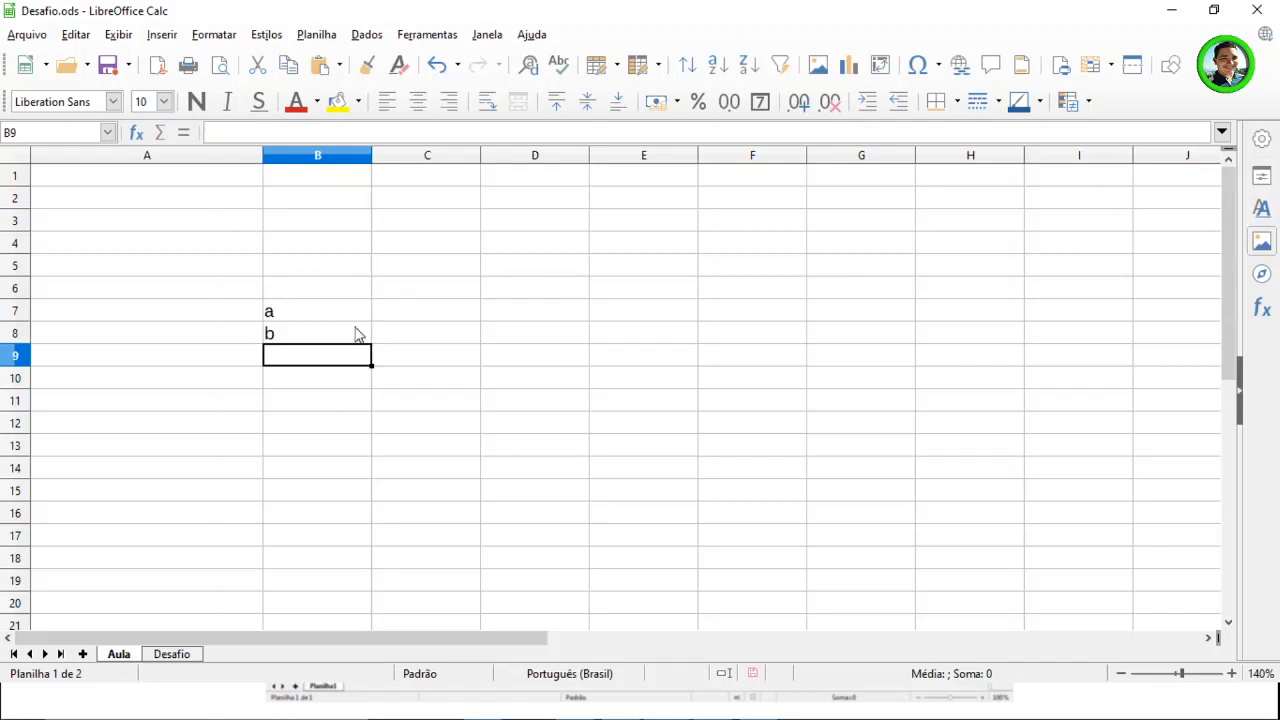
click(357, 334)
drag(370, 342, 376, 536)
click(420, 356)
Delete the contents of B7:B16 and clear the leftover letter in B17.
drag(329, 312, 312, 525)
key(Delete)
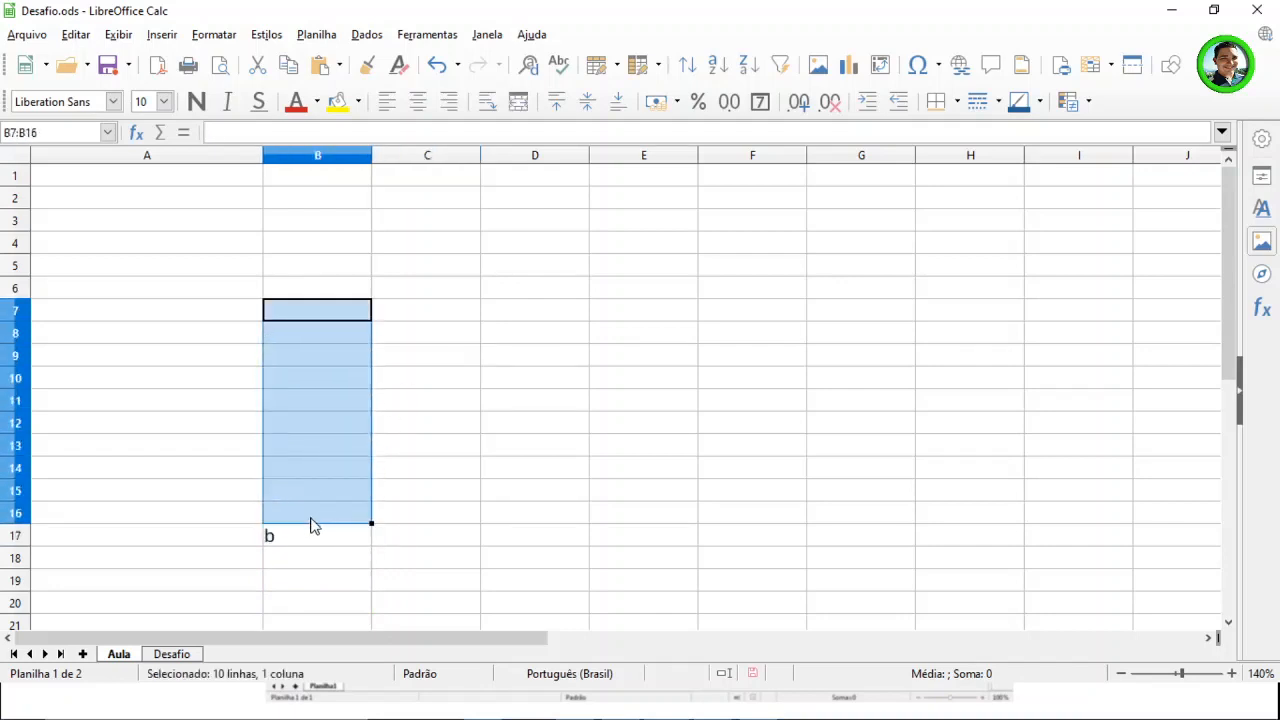
click(309, 536)
text(1)
key(BackSpace)
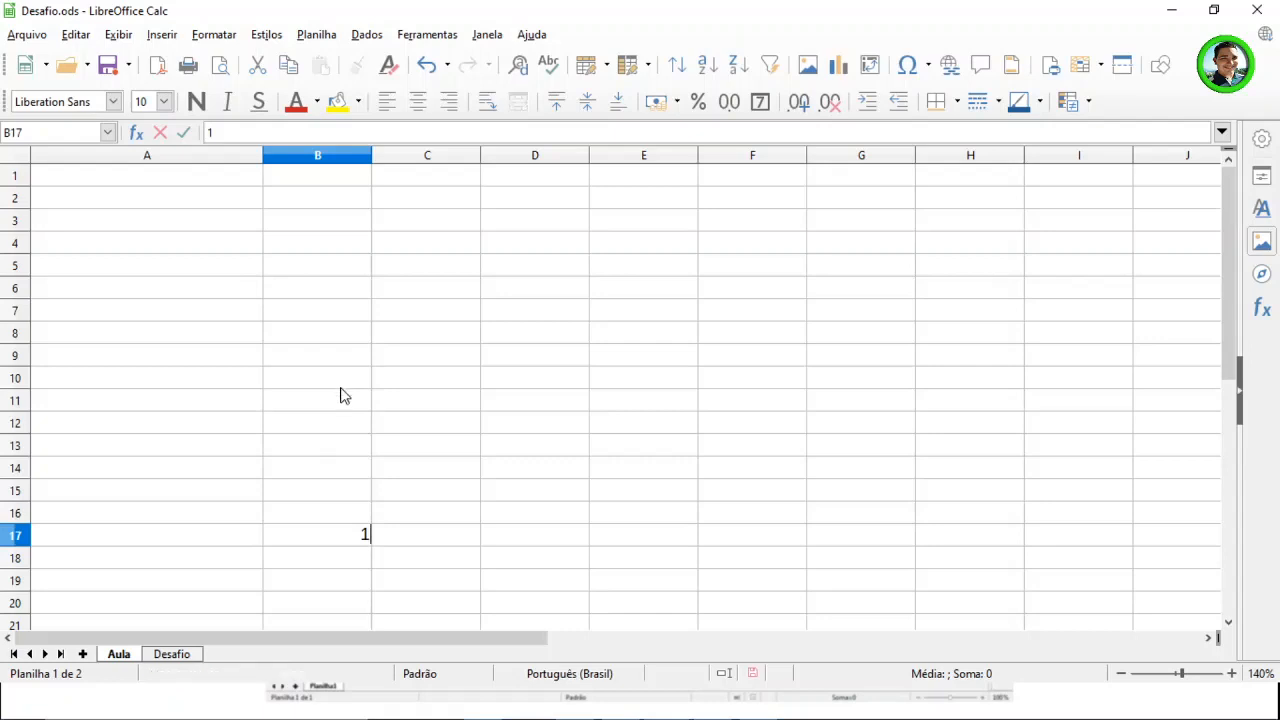
Enter 1 in cell B1 and autofill the number series down to B18.
click(320, 200)
click(320, 183)
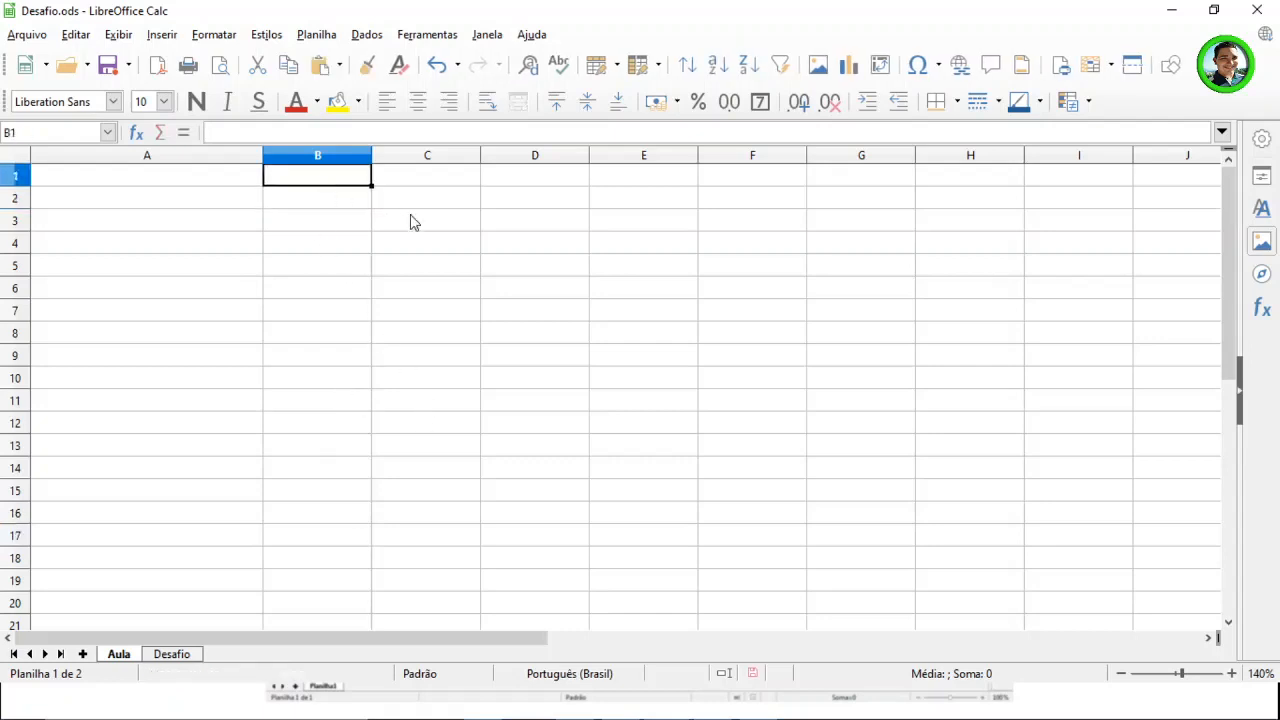
text(1)
key(Return)
key(Up)
drag(371, 186, 377, 565)
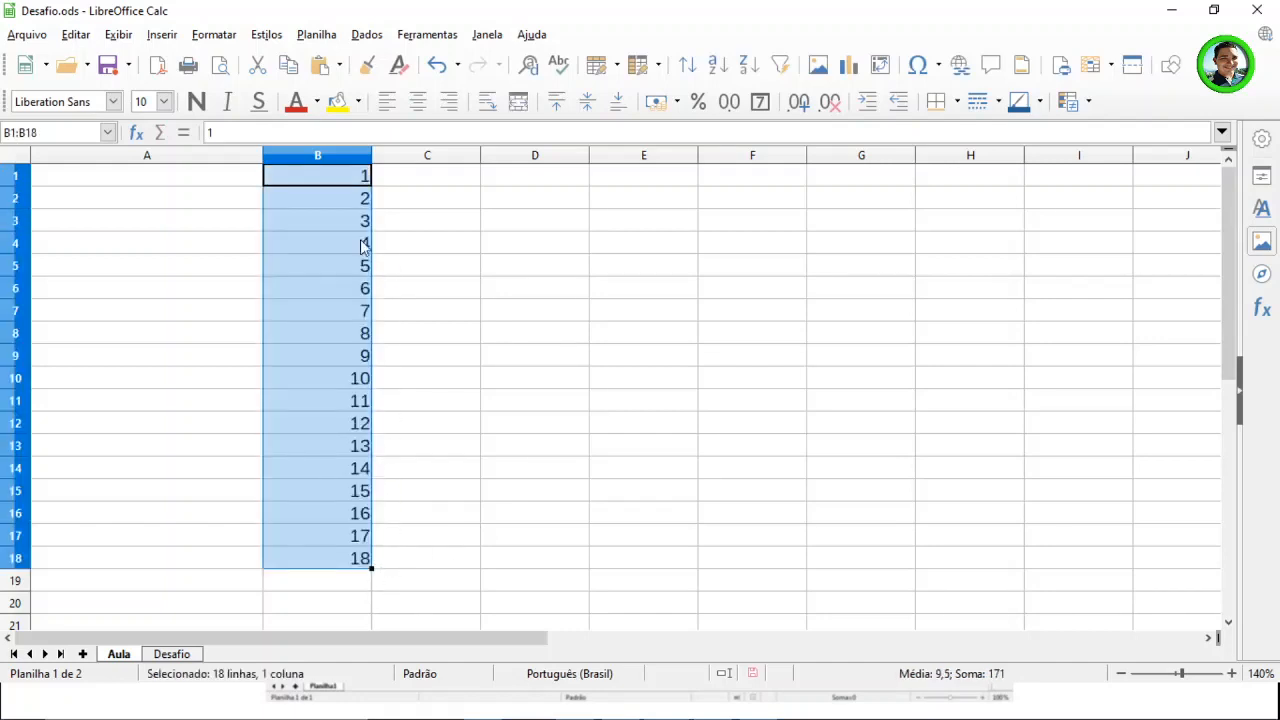
Enter the letter a in cell C1 and autofill it down to C9.
click(408, 185)
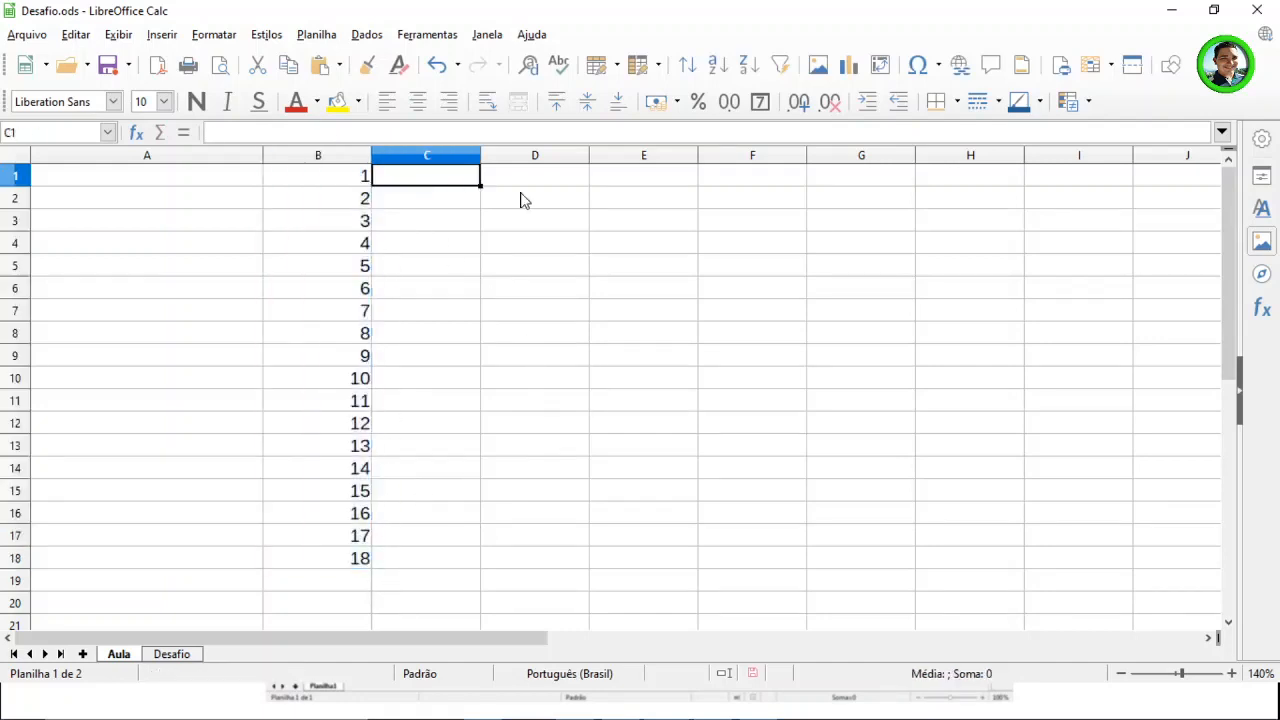
text(a)
key(Return)
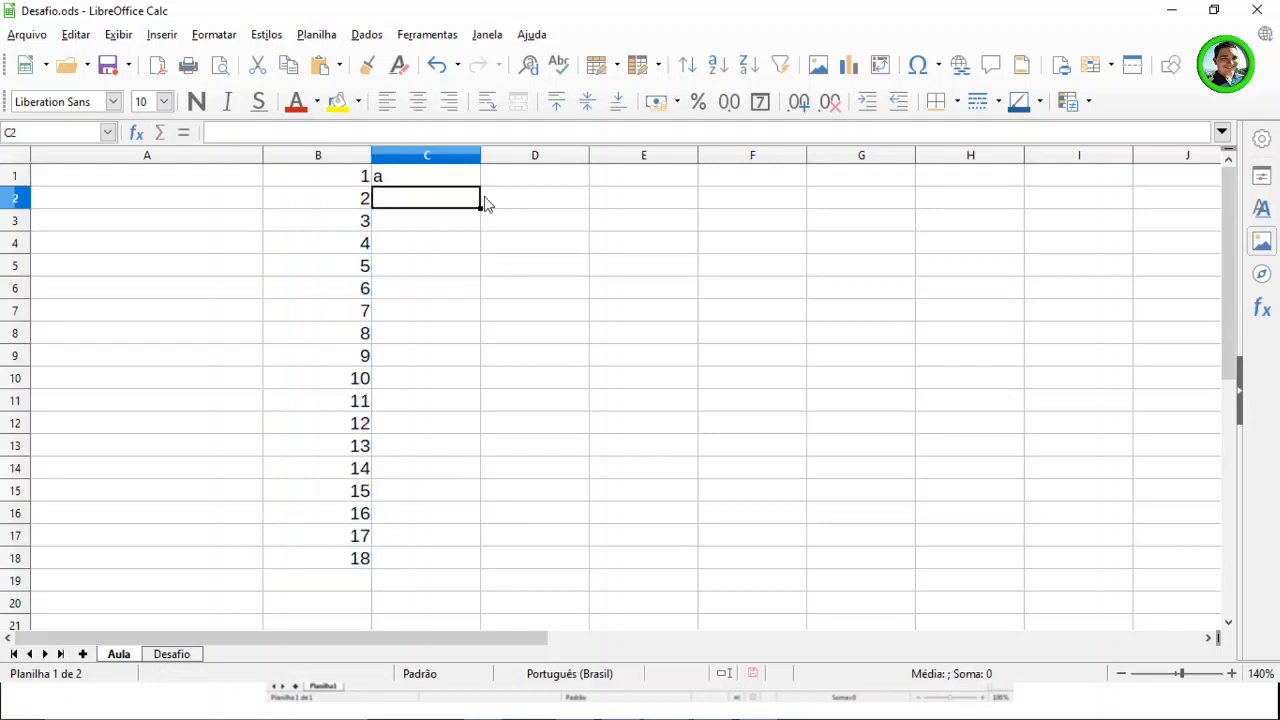
click(479, 184)
drag(483, 191, 468, 240)
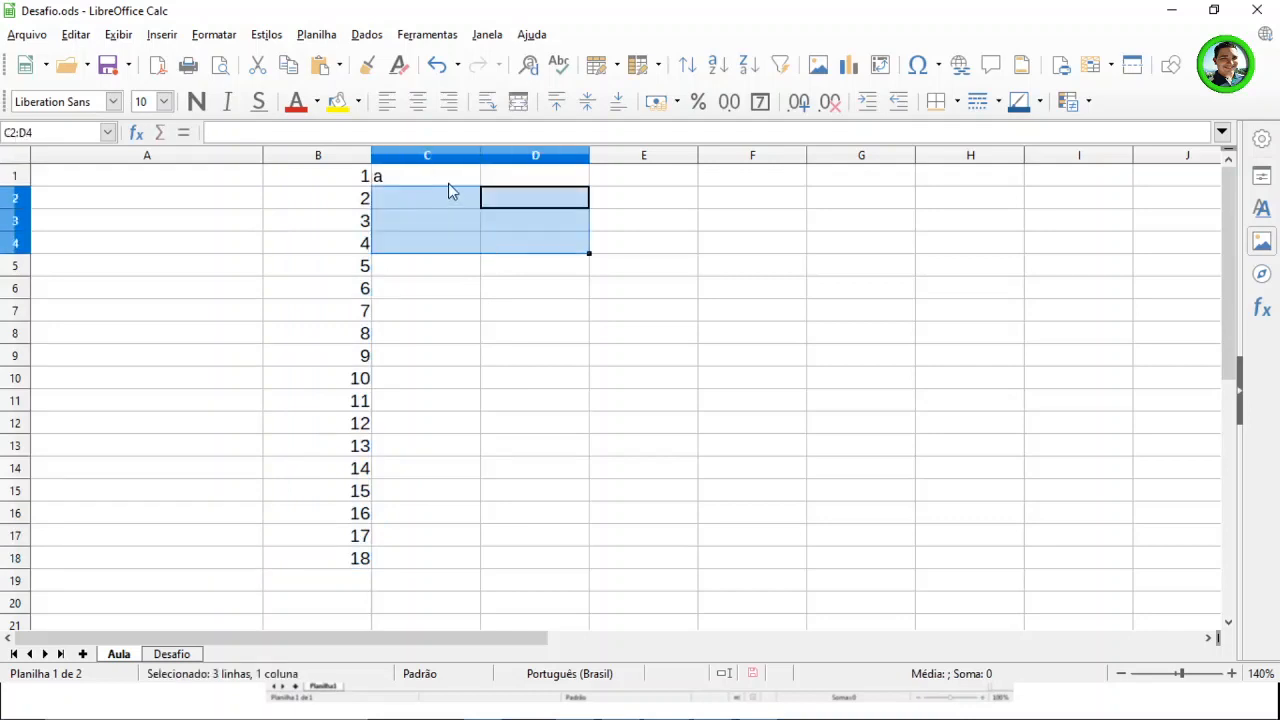
click(448, 182)
drag(481, 185, 480, 358)
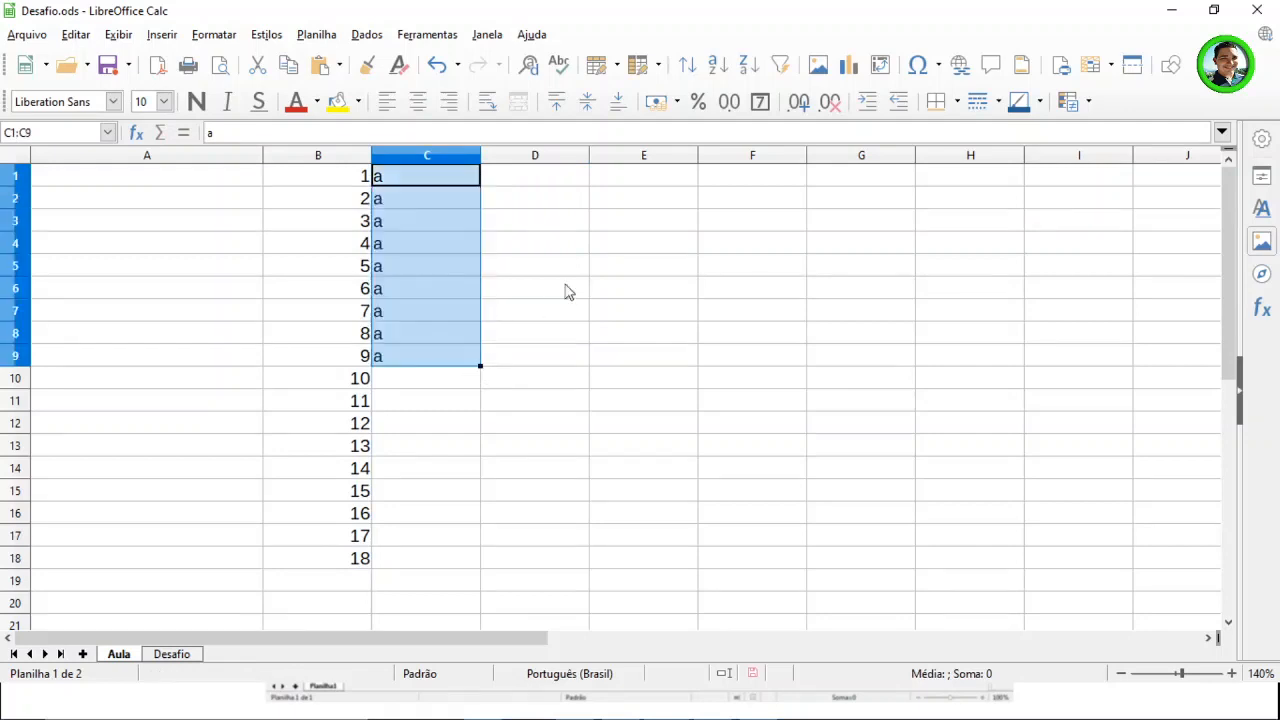
Delete the letters from column C, keeping the number series in column B.
click(397, 178)
drag(423, 203, 425, 377)
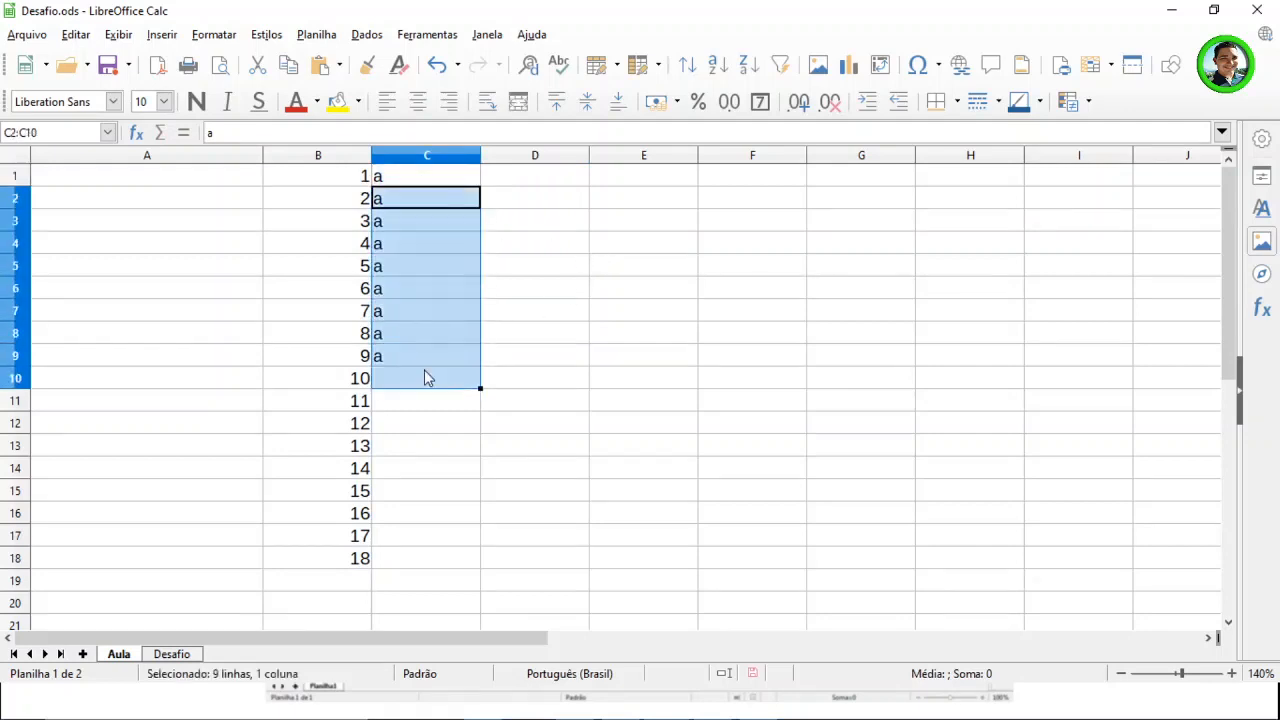
key(Delete)
click(586, 416)
Enter 1 in C1 and fill that same value down to C18 without incrementing it.
click(426, 180)
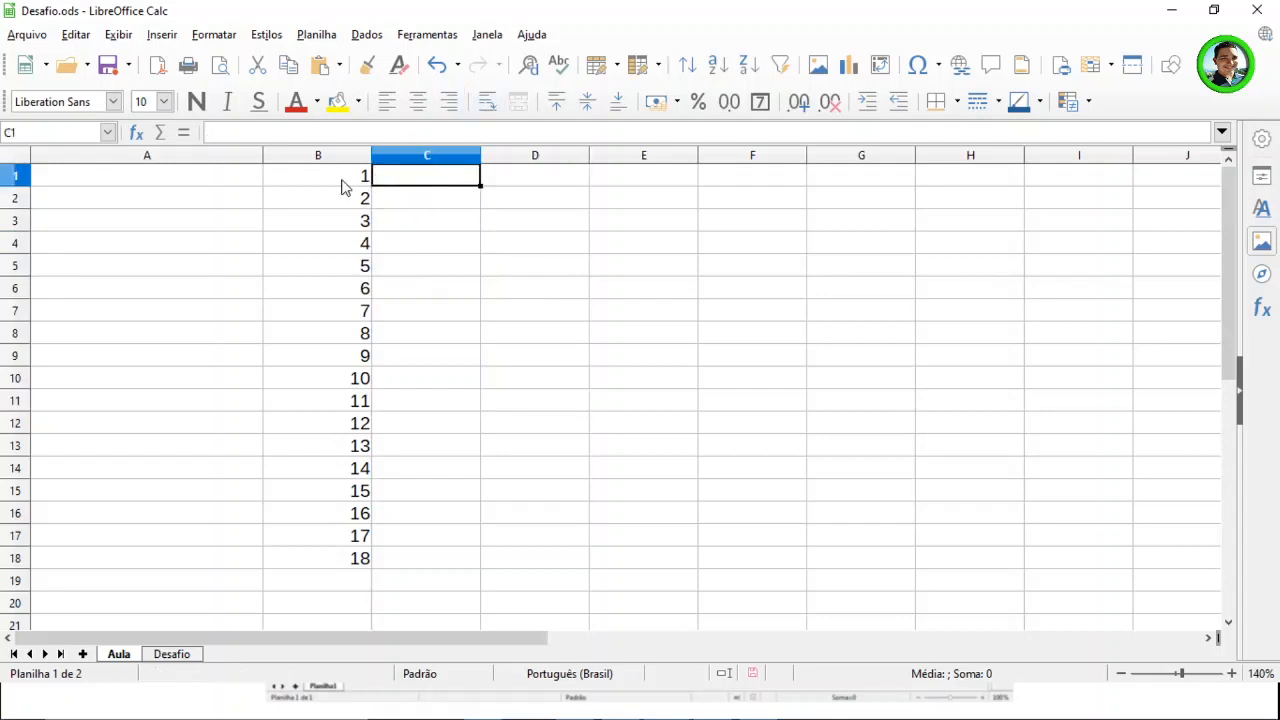
text(1)
key(Return)
click(417, 183)
drag(480, 185, 466, 569)
click(671, 521)
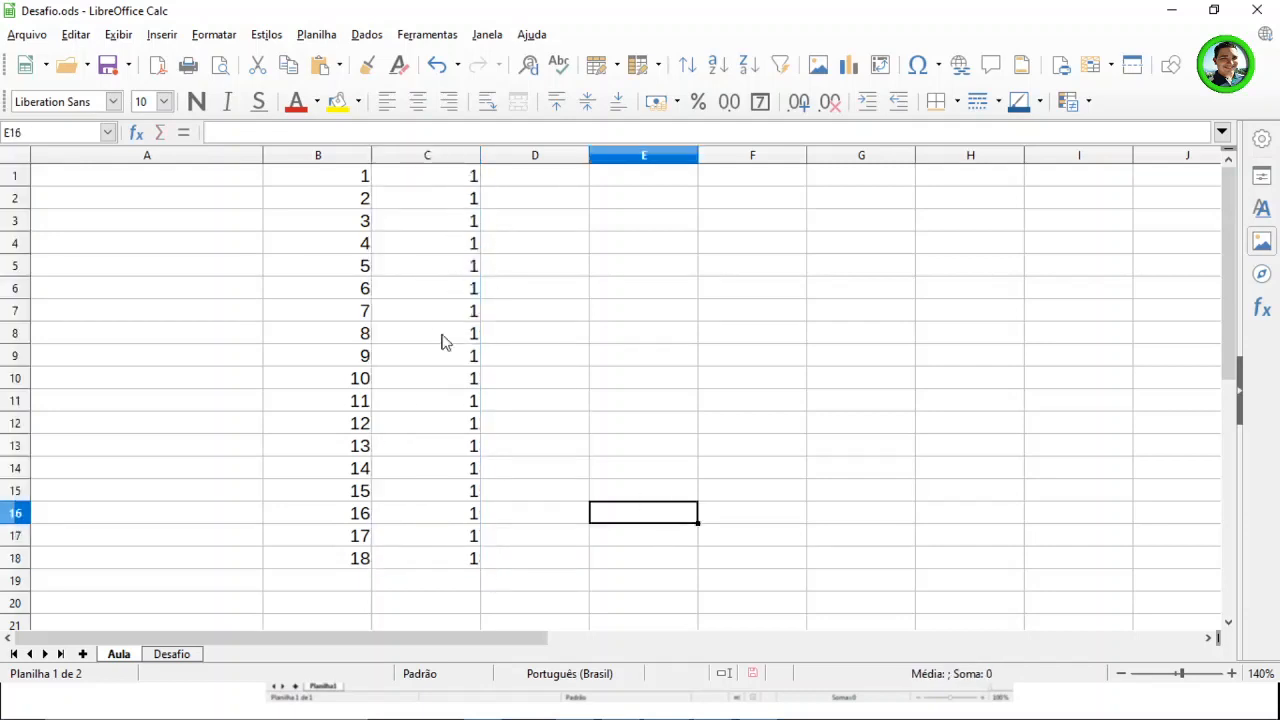
Delete the contents of B1:C18.
drag(359, 182, 474, 558)
key(Delete)
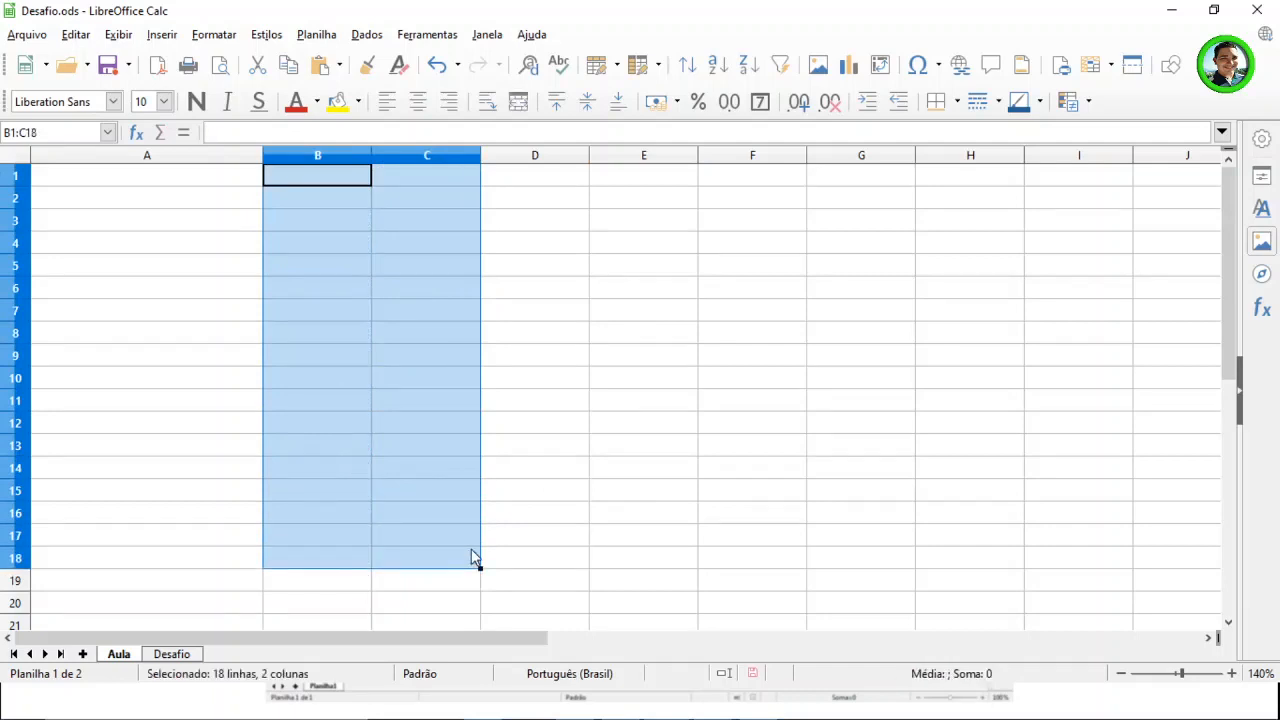
click(570, 444)
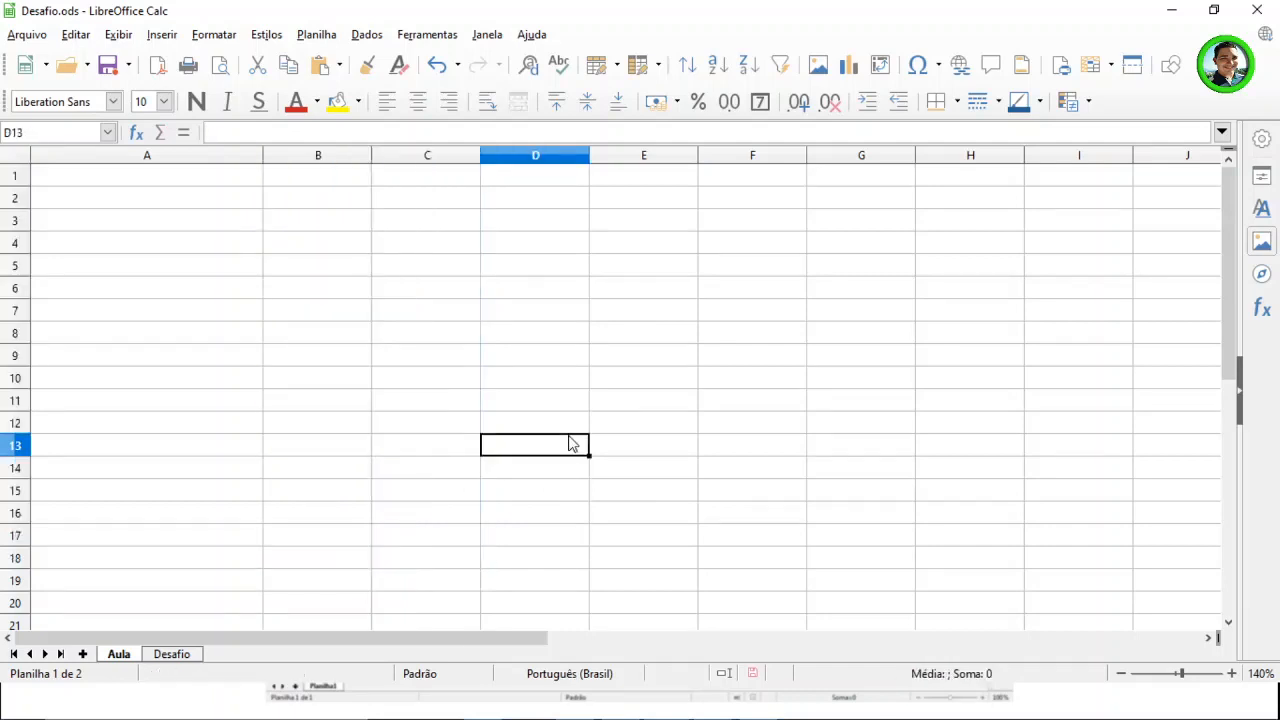
Give cell B6 a yellow background and red font color, and enter asxas in it.
click(335, 292)
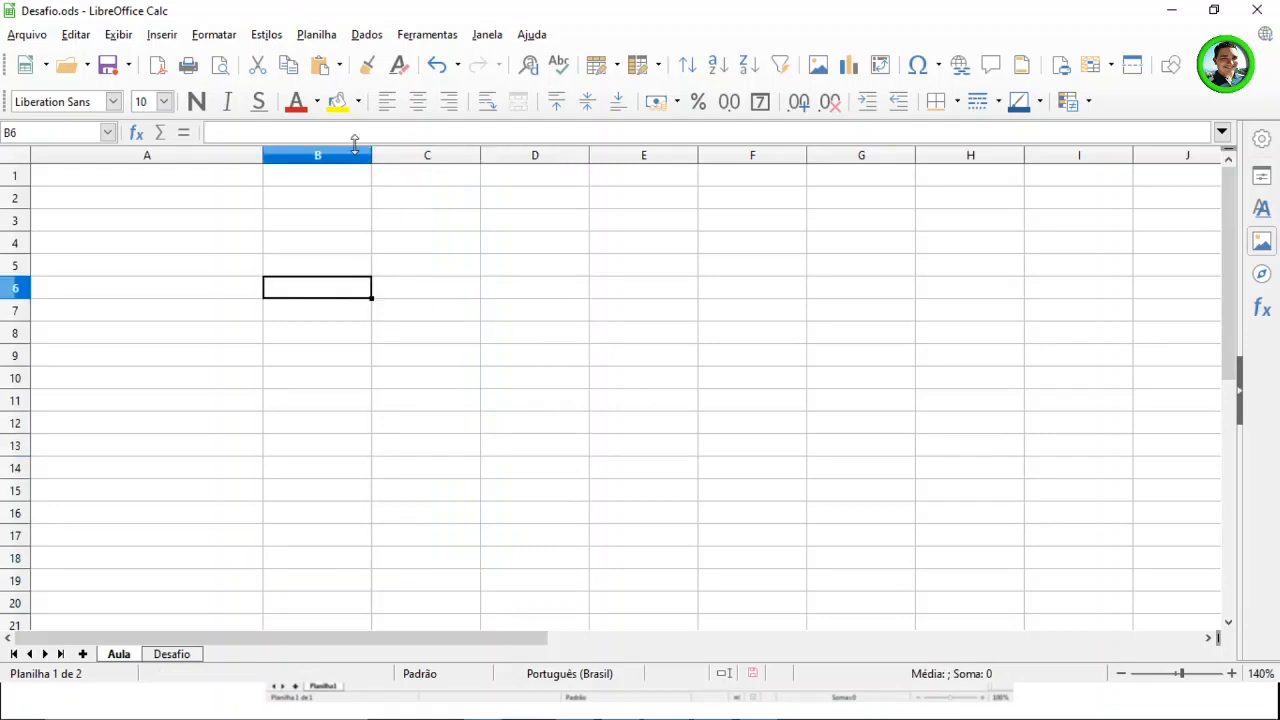
click(337, 101)
click(320, 312)
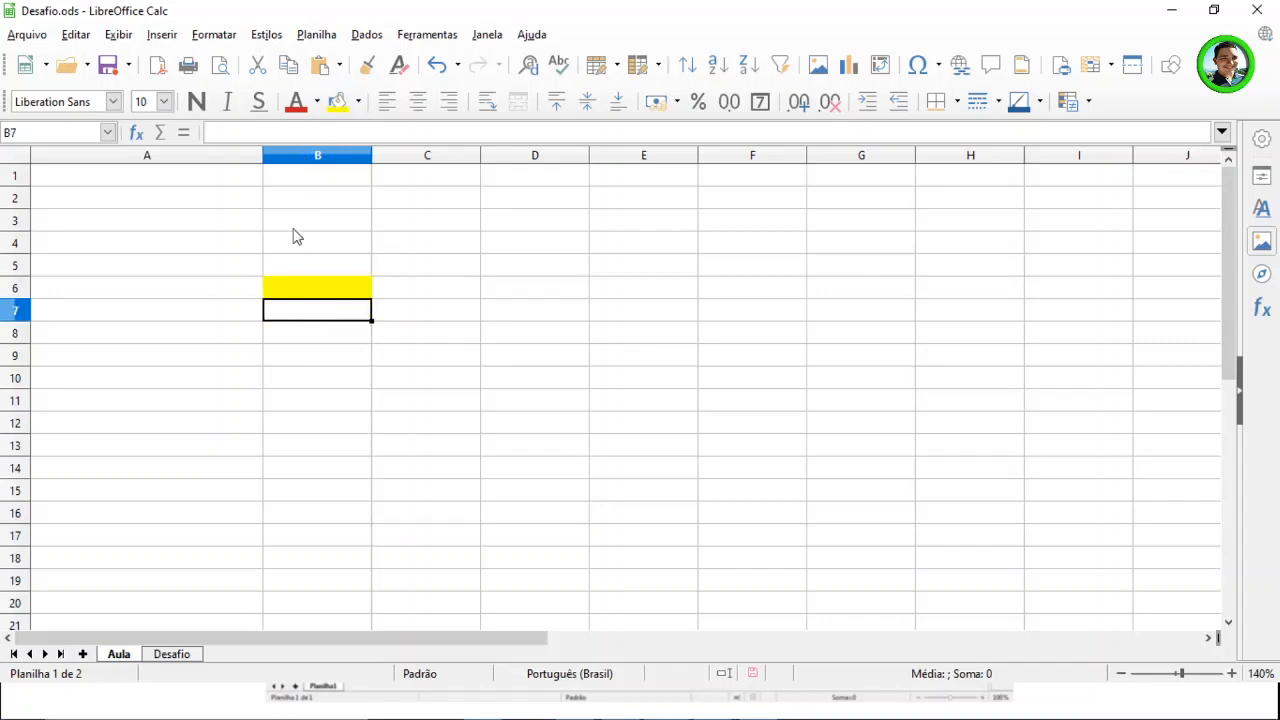
key(Up)
click(296, 101)
text(asxas)
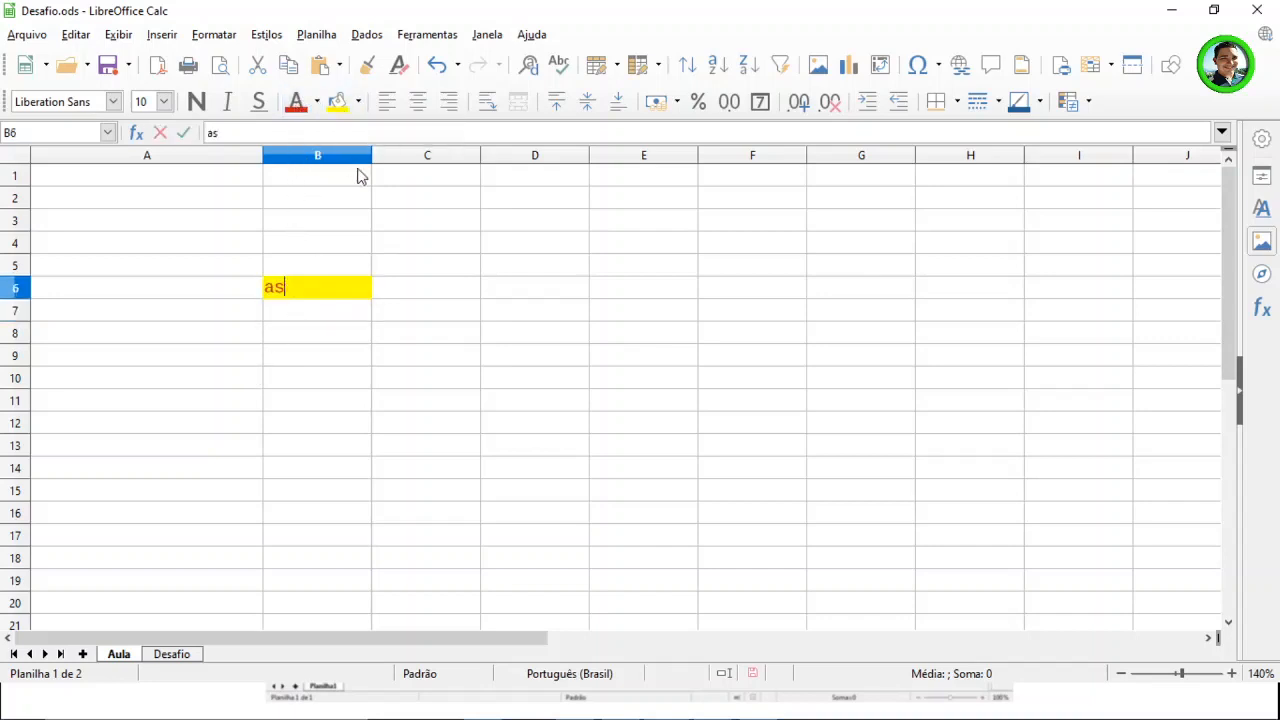
click(531, 336)
Format the text in B6 as bold, italic and underlined.
click(331, 290)
click(197, 101)
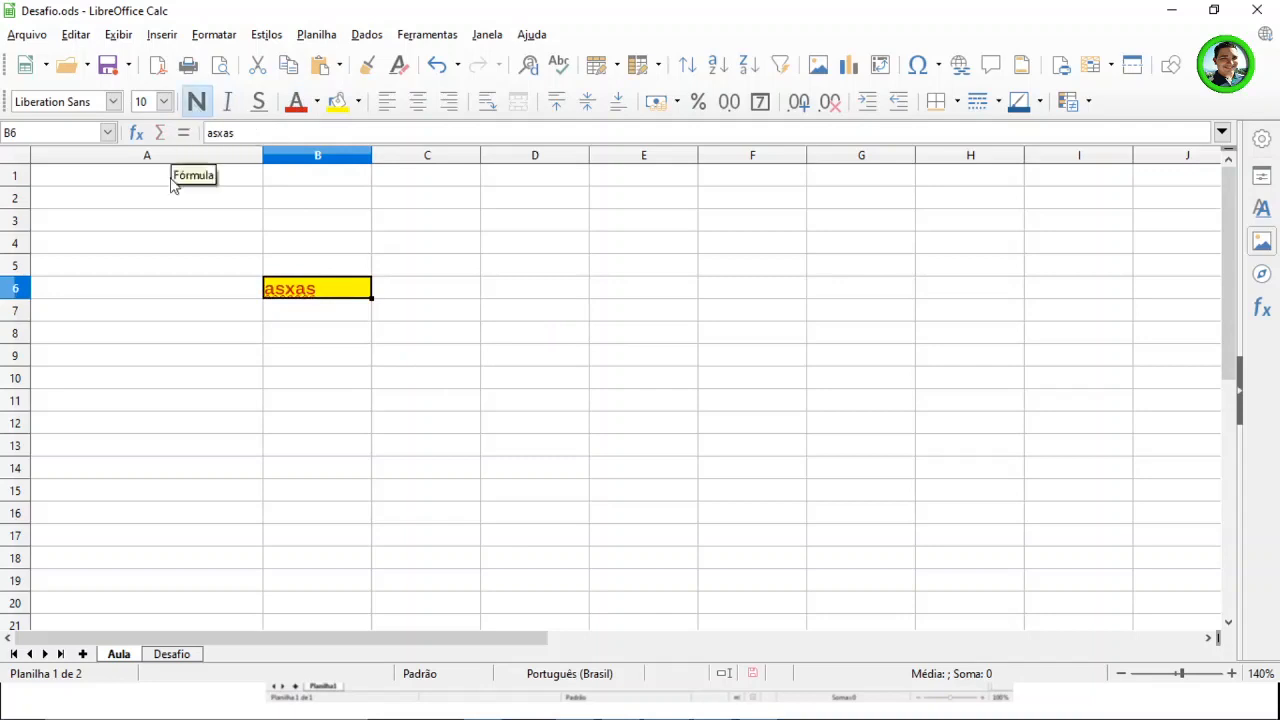
click(227, 101)
click(258, 101)
click(491, 326)
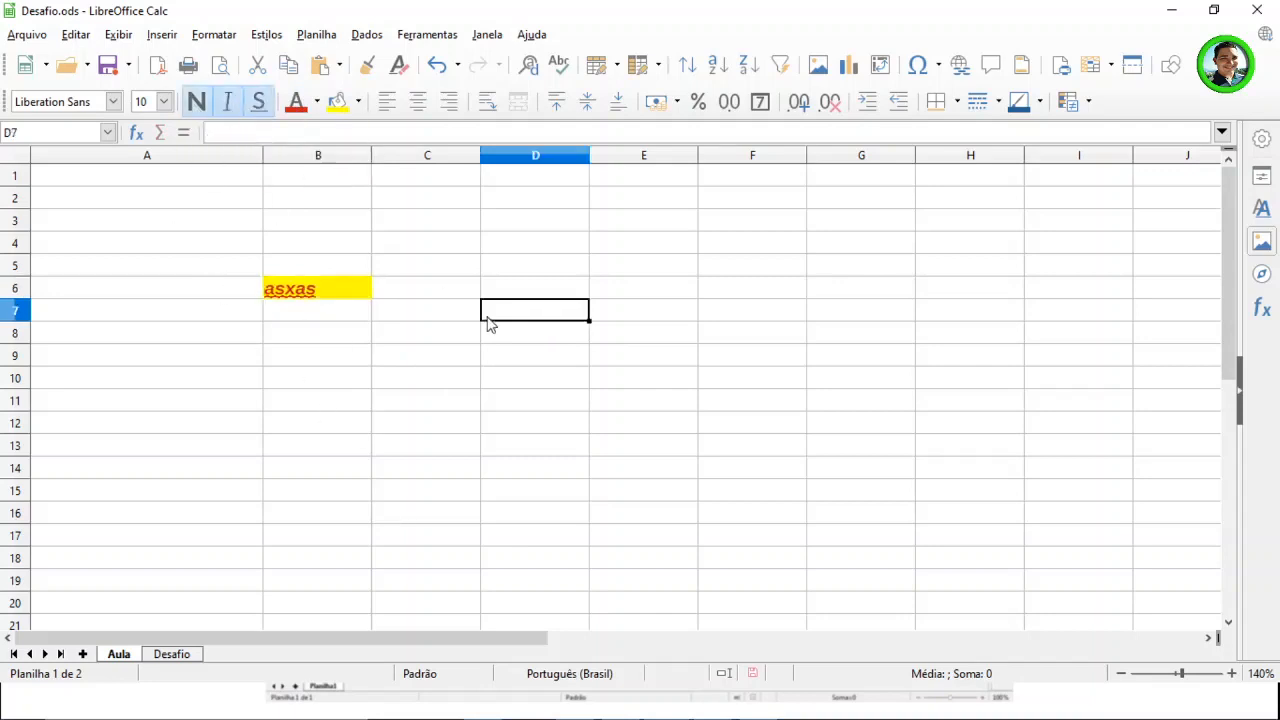
Delete the text from B6 while keeping its yellow background.
drag(220, 243, 563, 354)
click(383, 476)
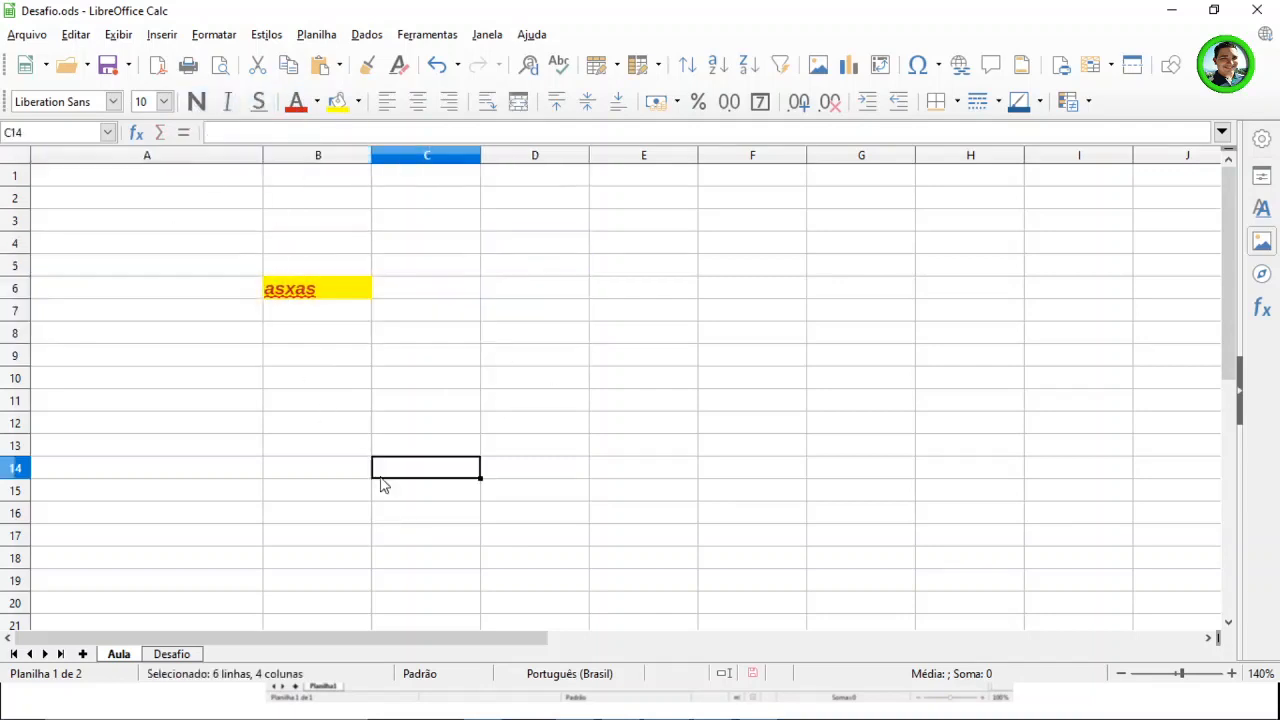
click(312, 302)
key(Delete)
click(385, 381)
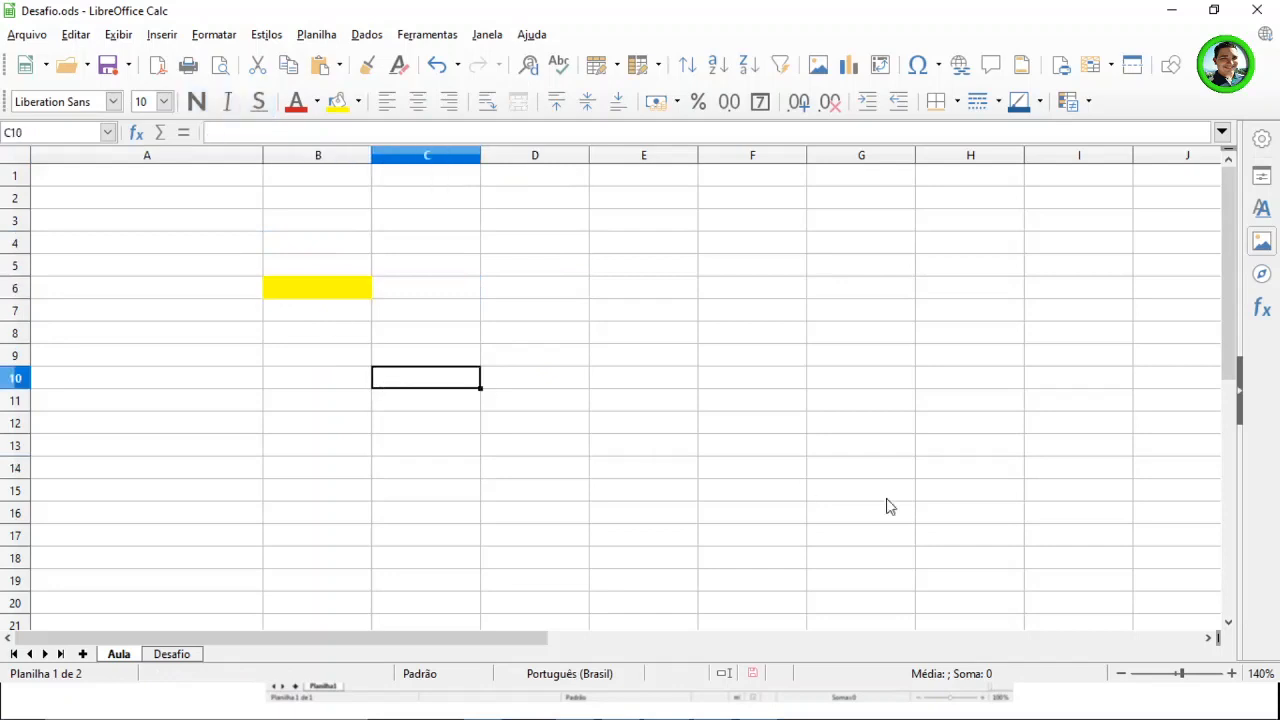
Enter a list of four students' first names in cells D8 to D11.
click(666, 340)
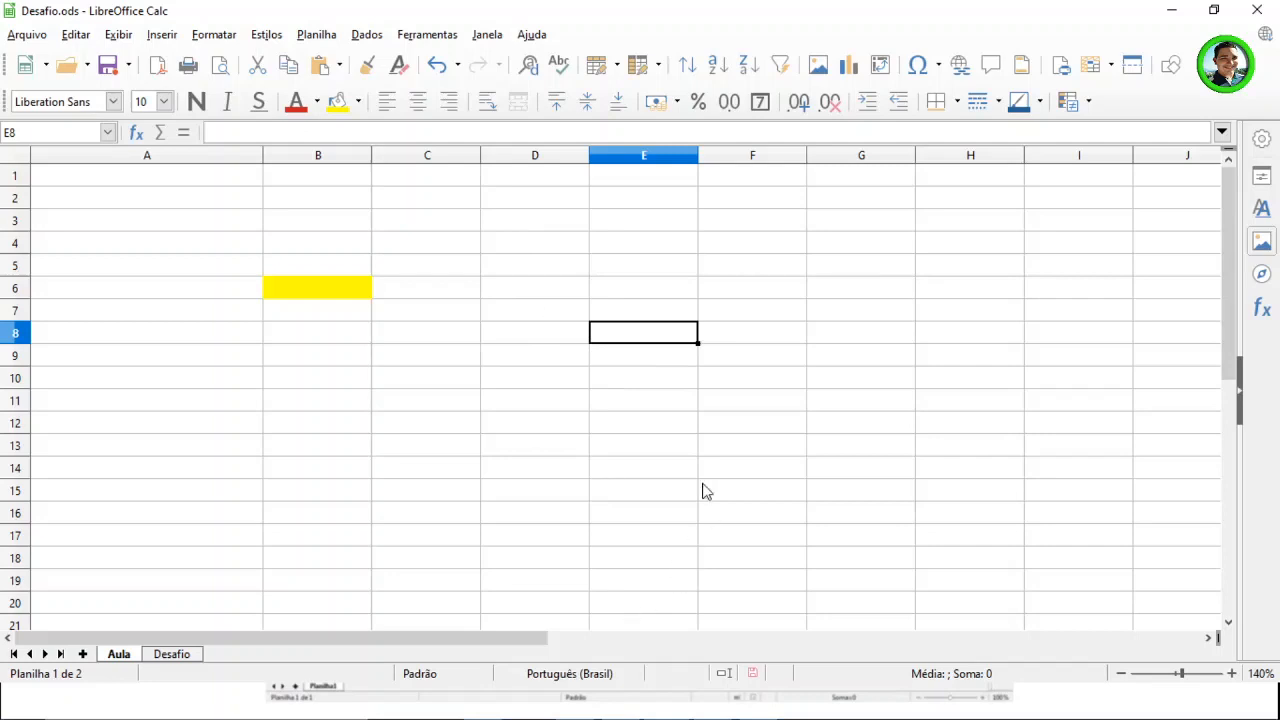
click(540, 342)
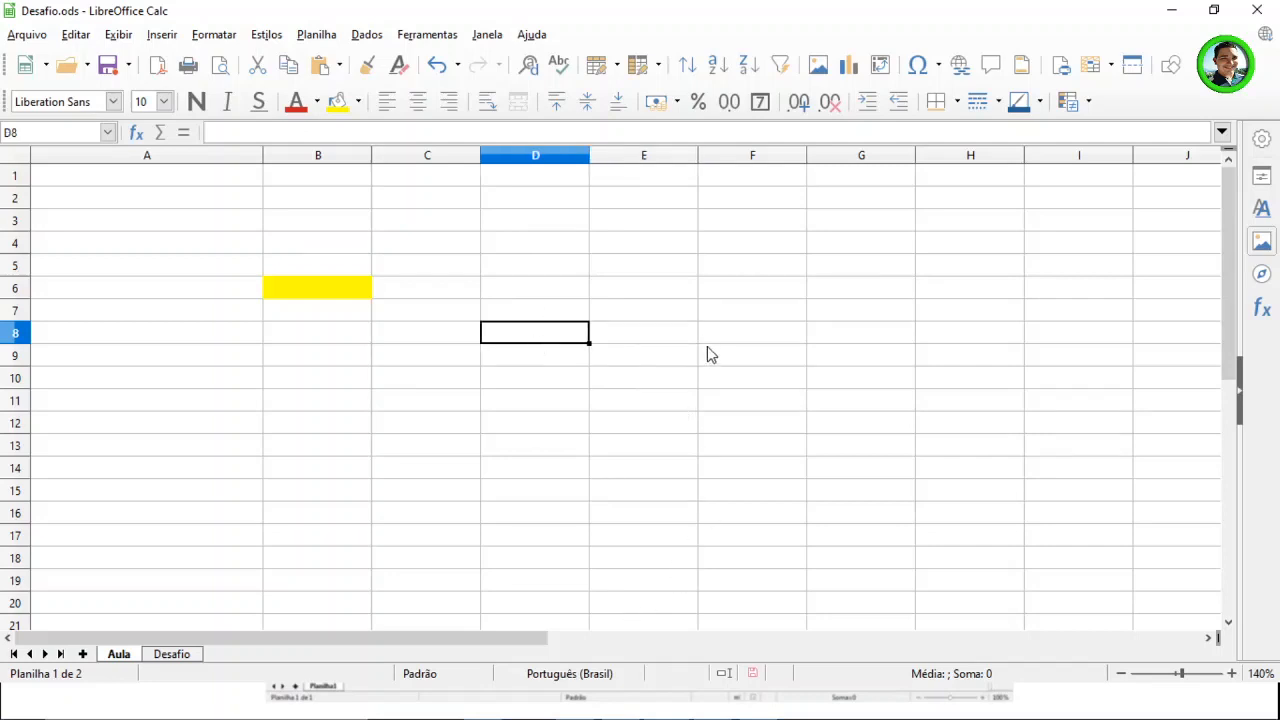
text(joao)
key(Return)
text(j)
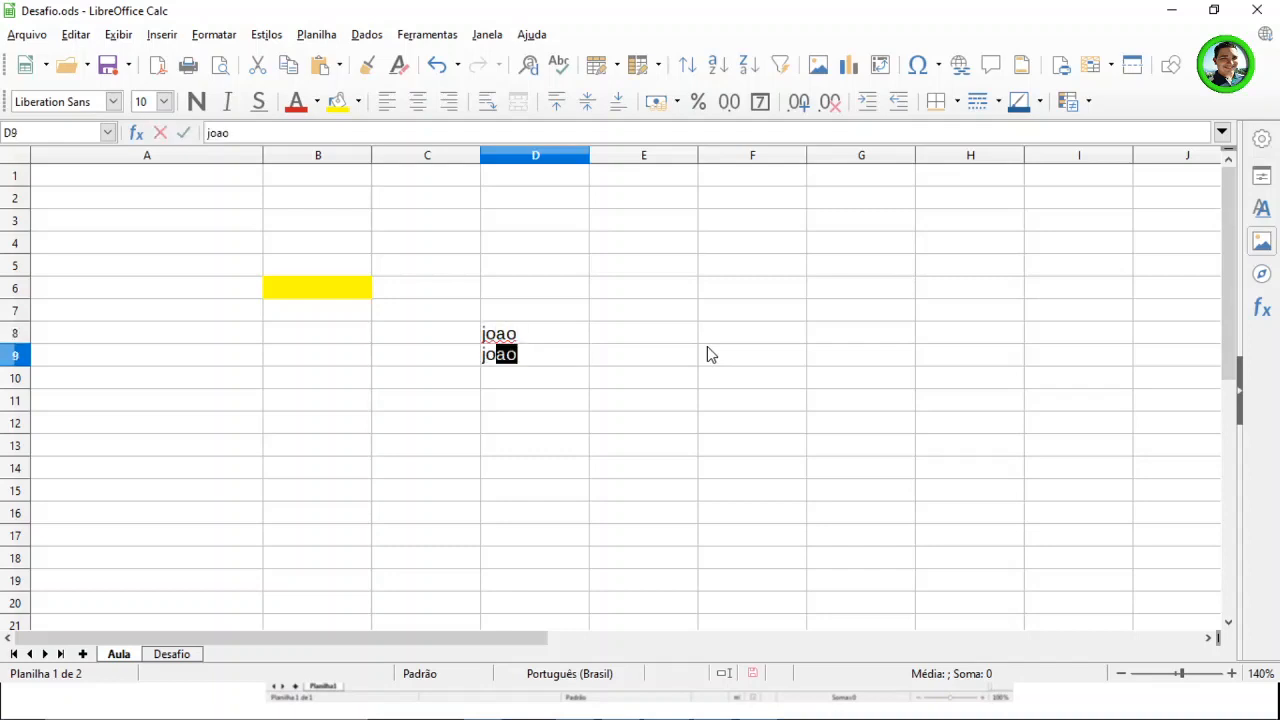
text(ose)
key(Return)
text(pedro)
key(Return)
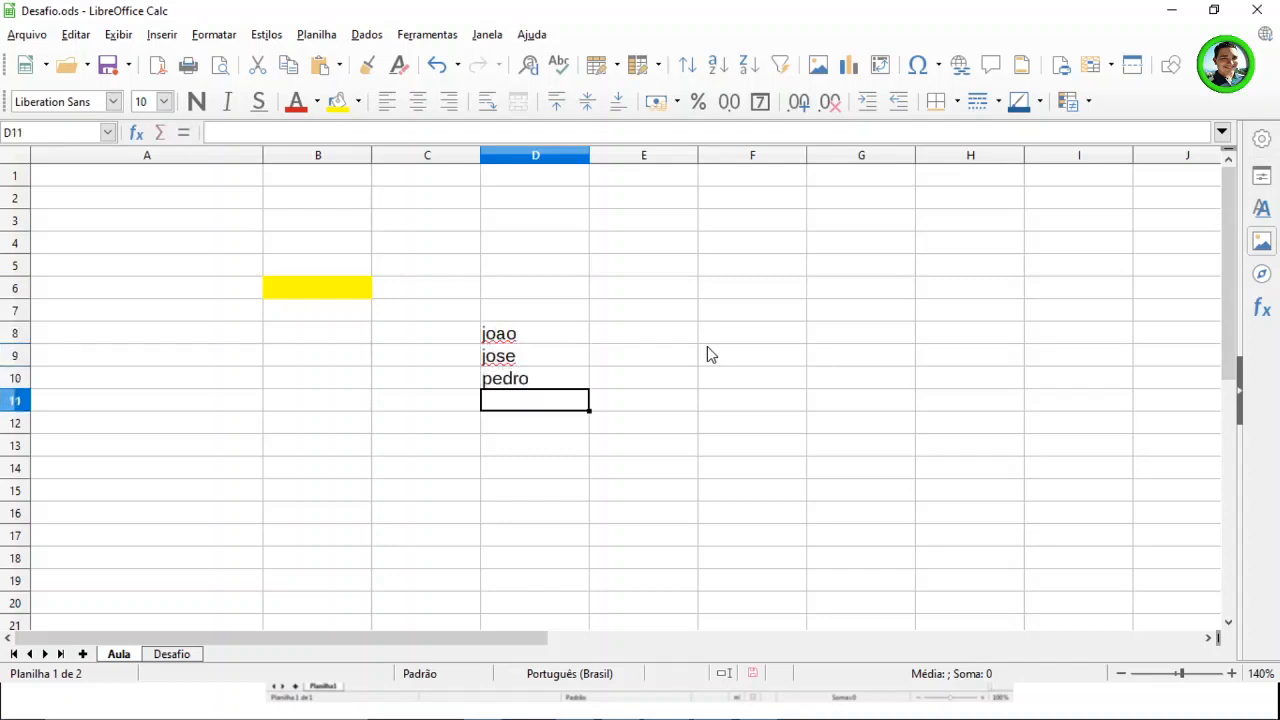
text(tiago)
key(Return)
Enter the grades 4, 7, 3 and 9 in cells E8 to E11 beside the names.
key(Up)
key(Right)
key(Up)
key(Up)
key(Up)
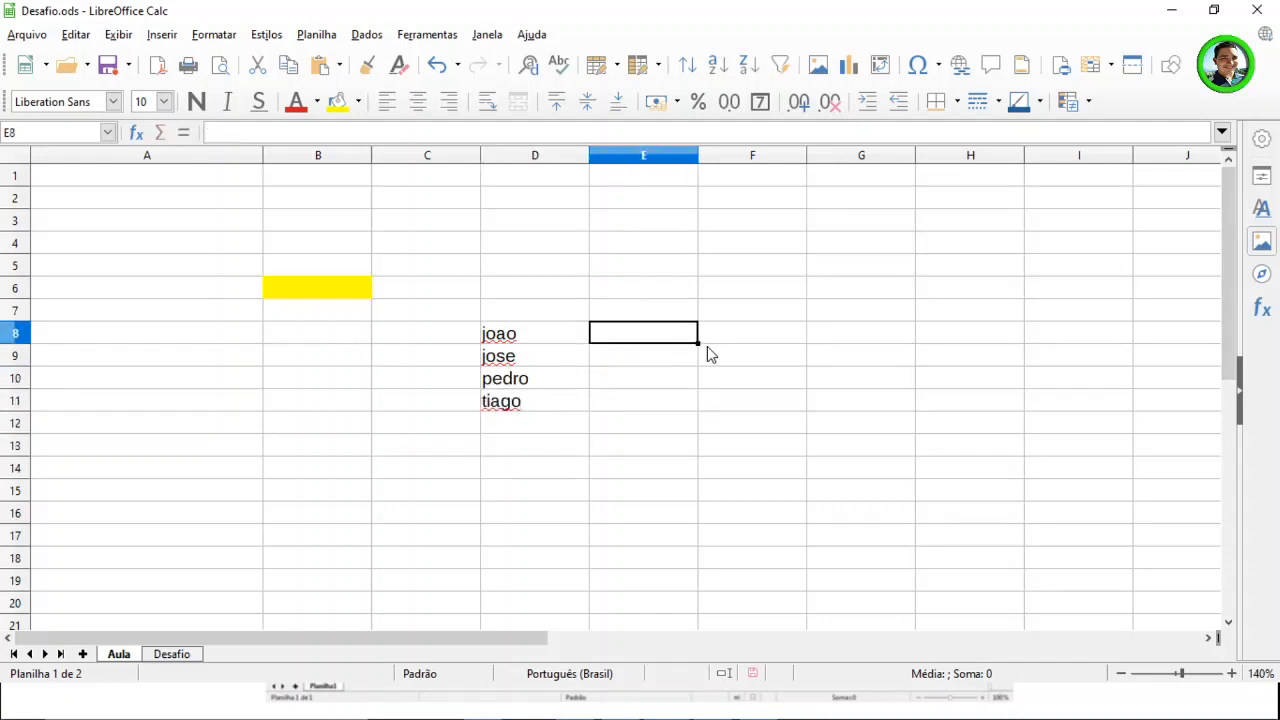
text(4)
key(Return)
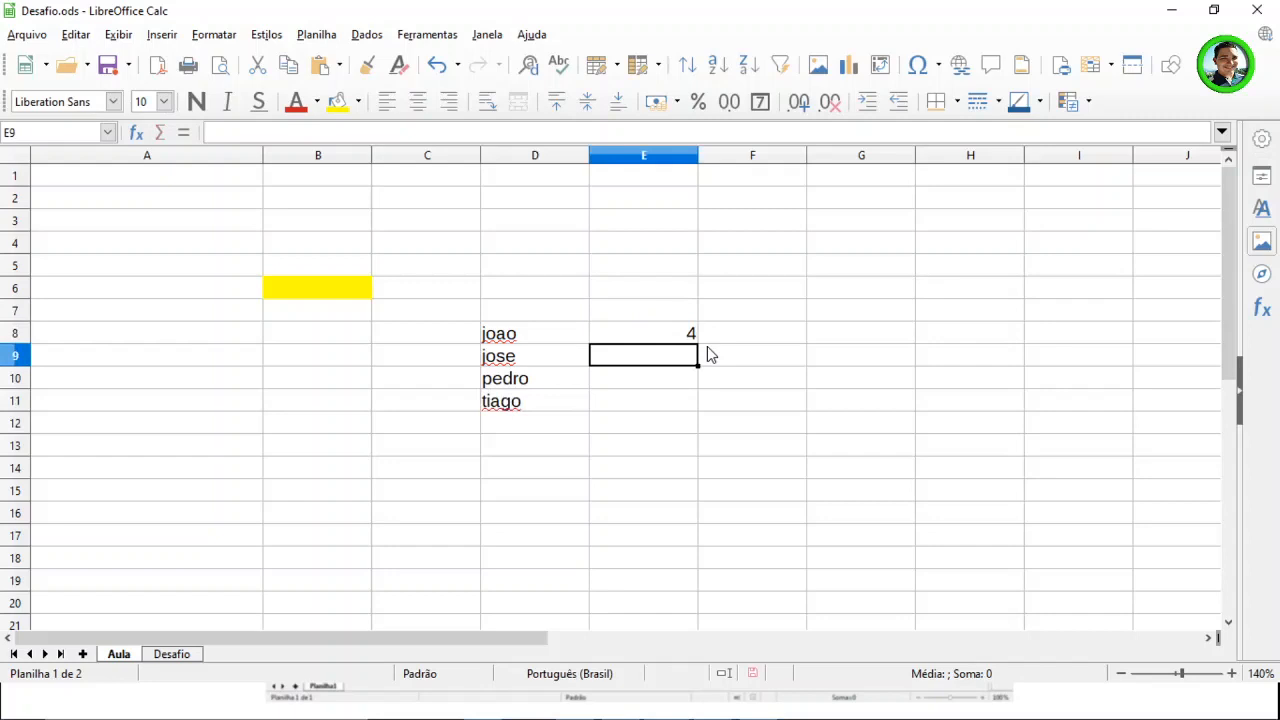
text(7)
key(Return)
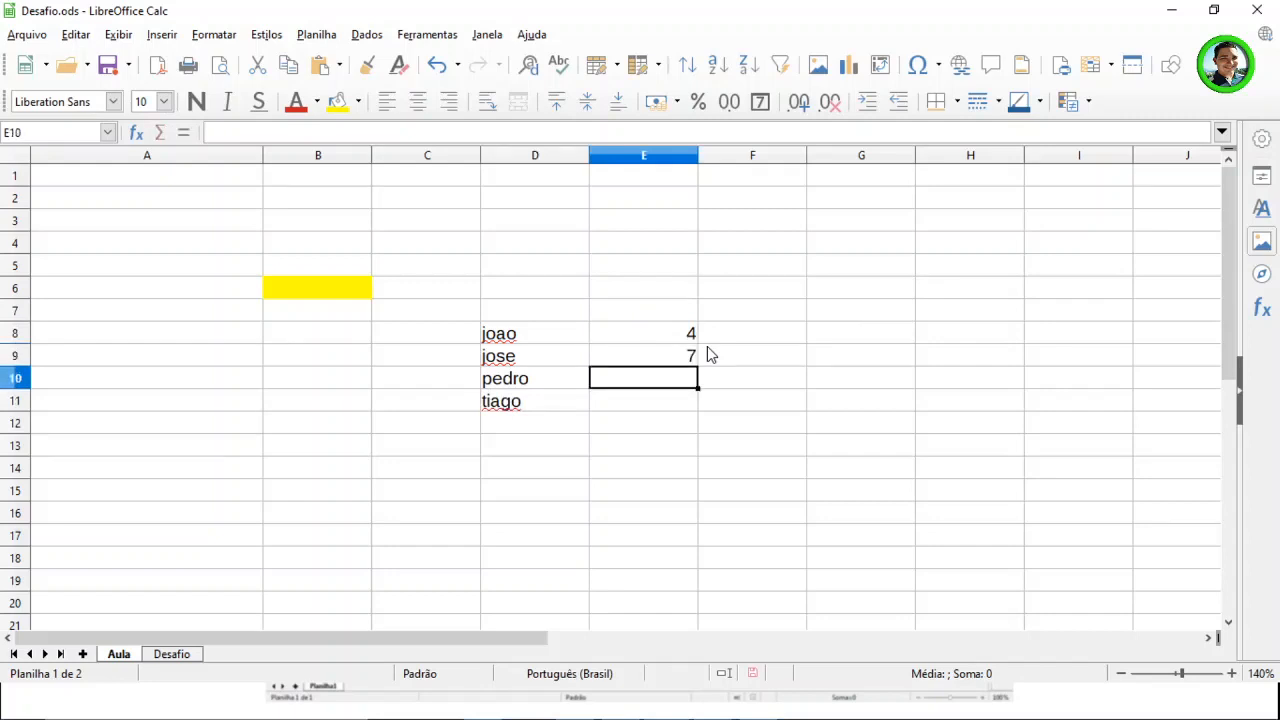
text(3)
key(Return)
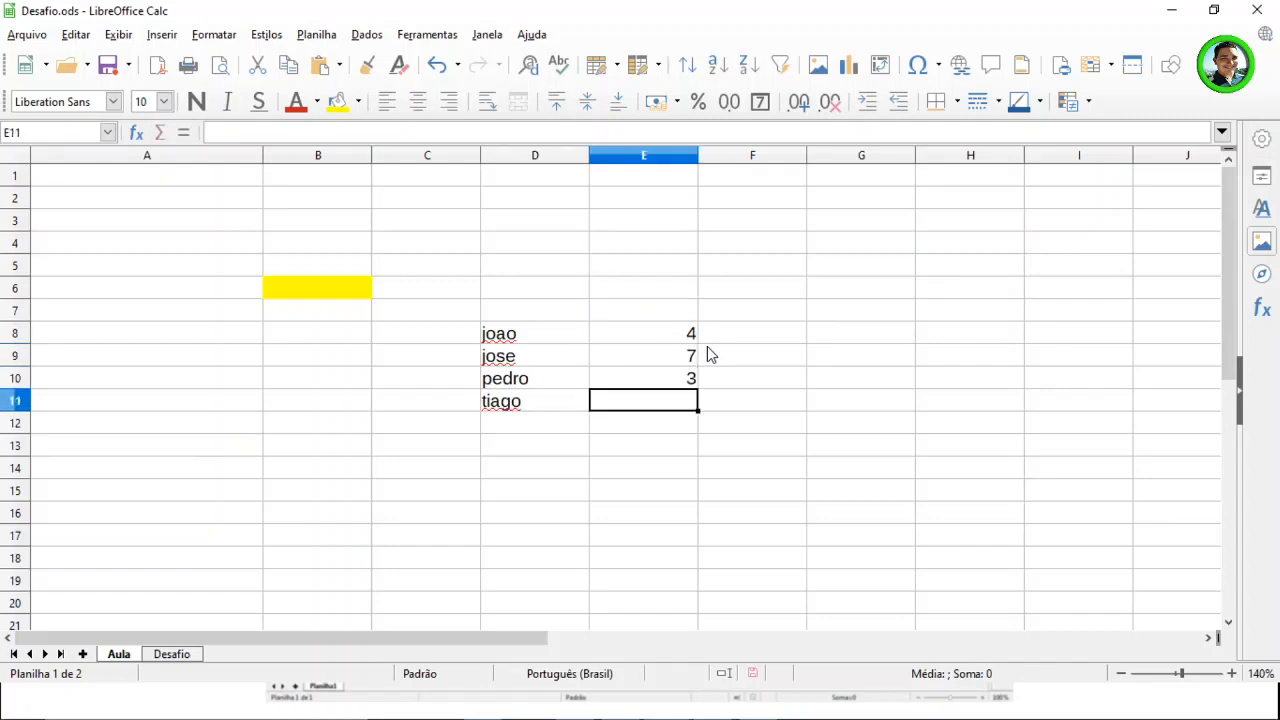
text(9)
key(Return)
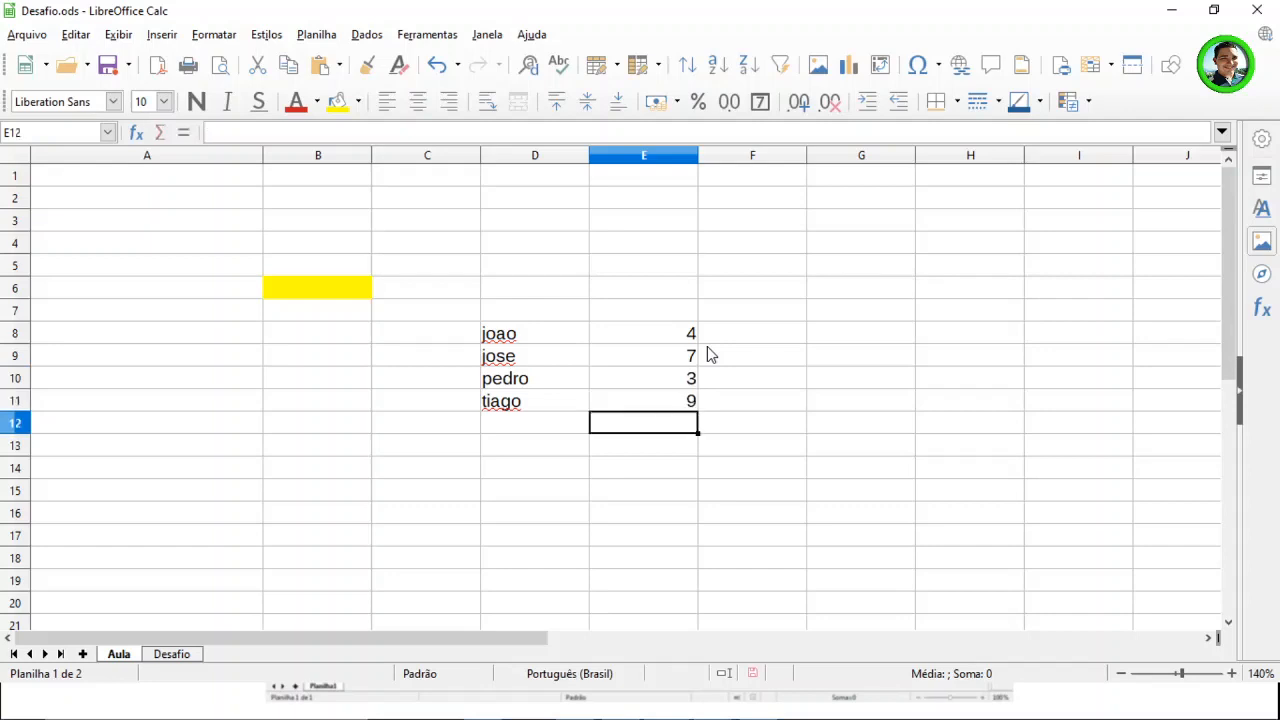
Center the contents of columns D and E horizontally.
drag(536, 157, 618, 160)
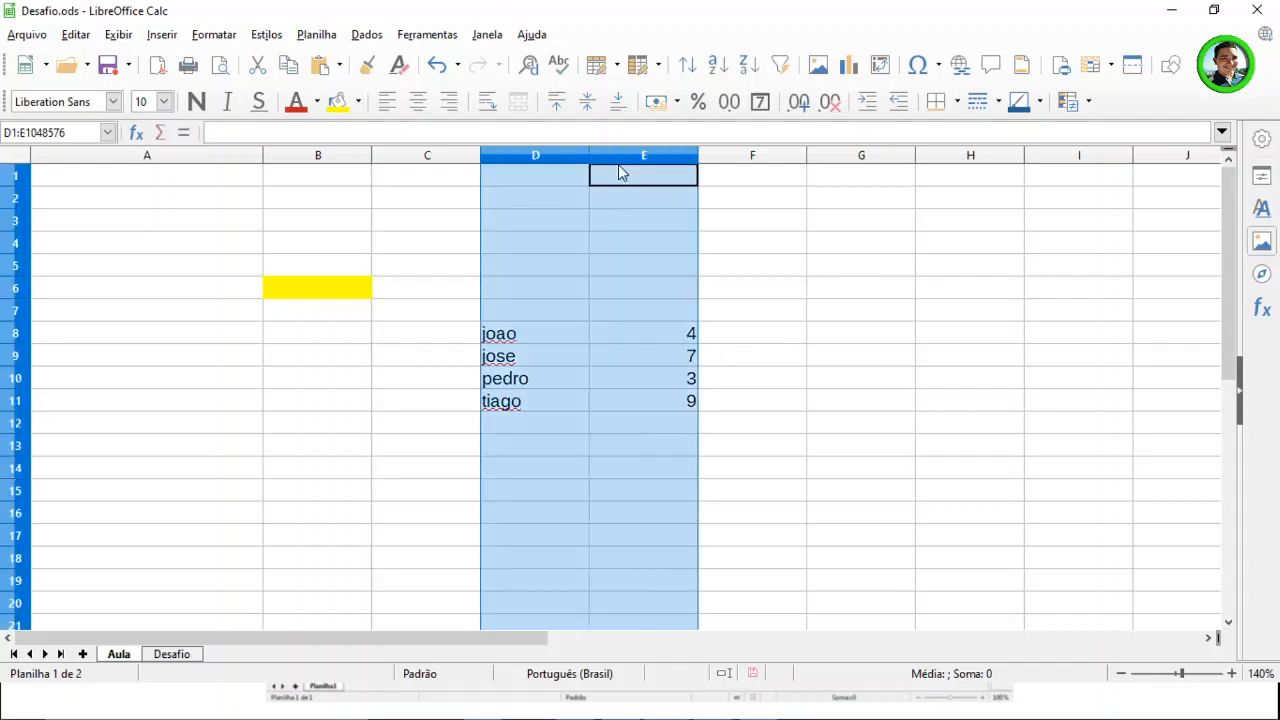
click(418, 102)
click(843, 268)
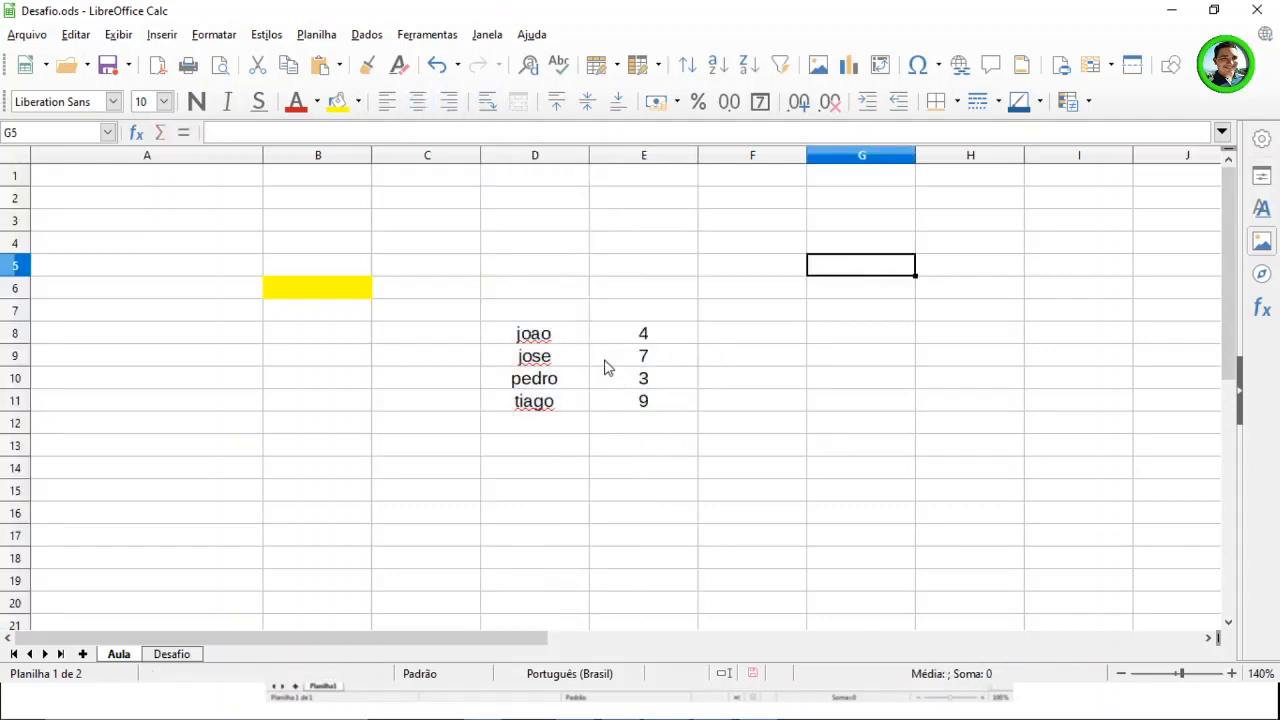
Merge and center cells D7:E7 above the list and enter the title Notas.
drag(560, 312, 623, 318)
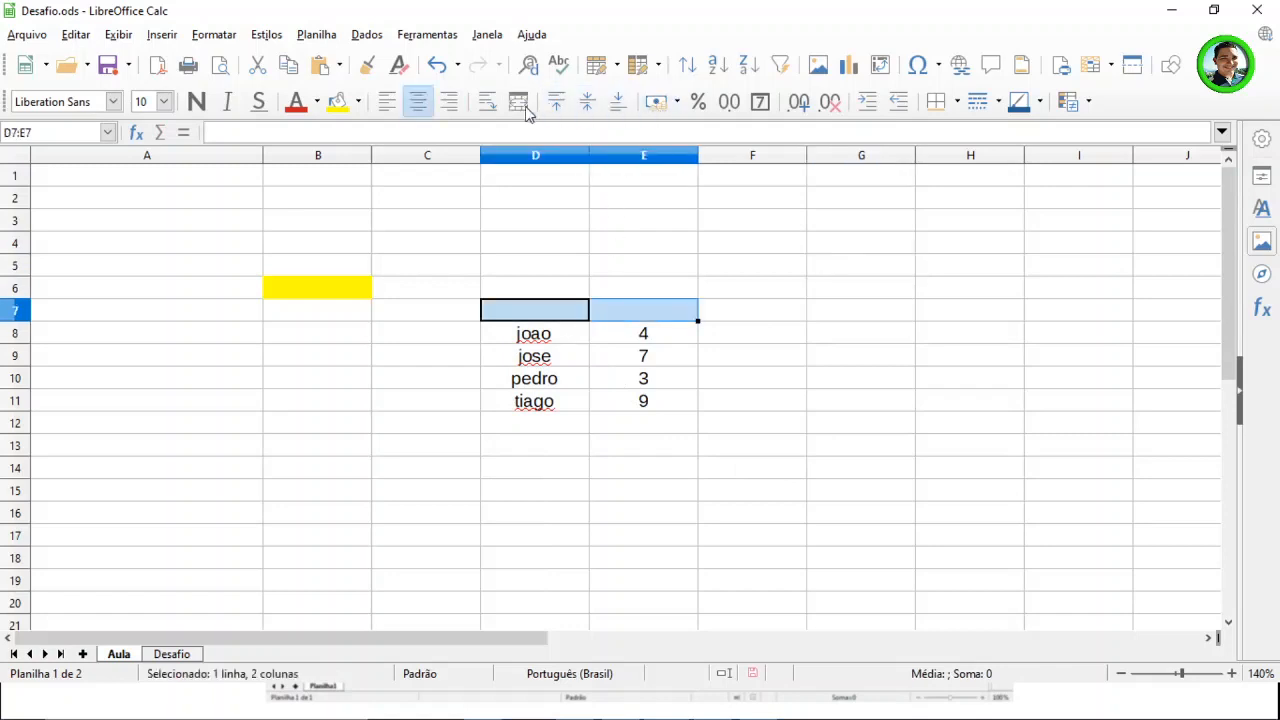
click(519, 102)
text(Notas)
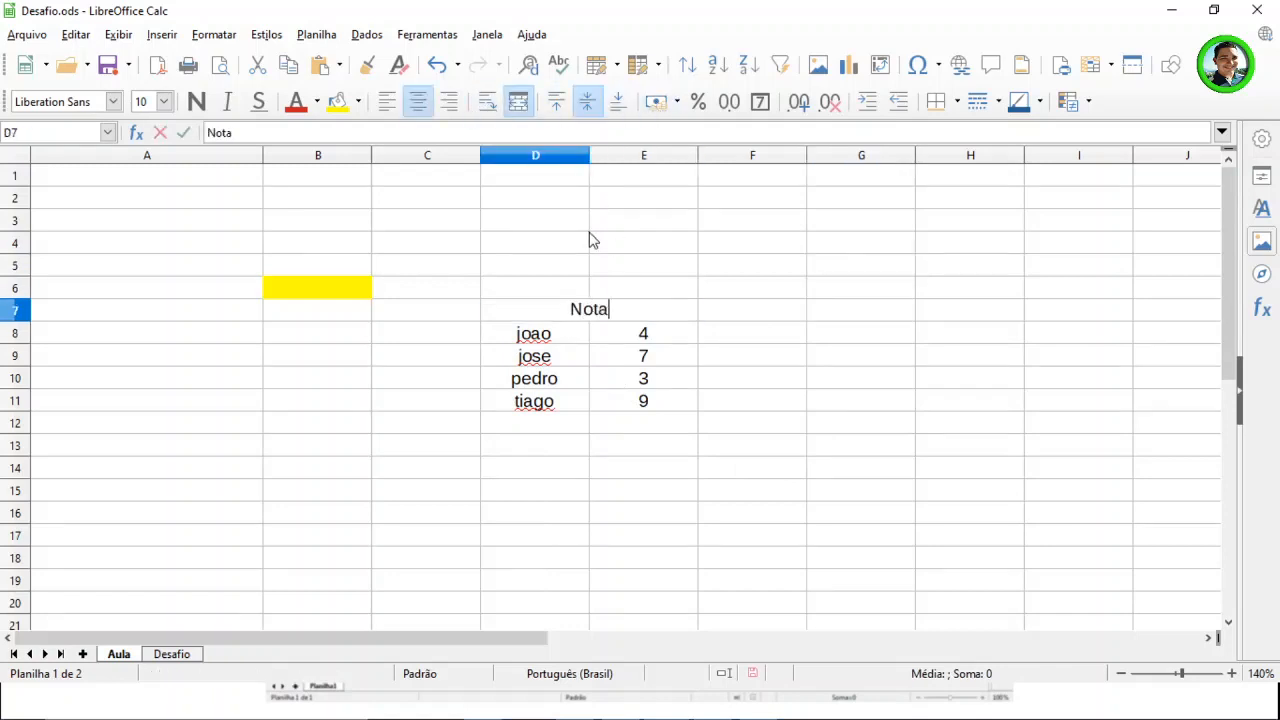
key(Return)
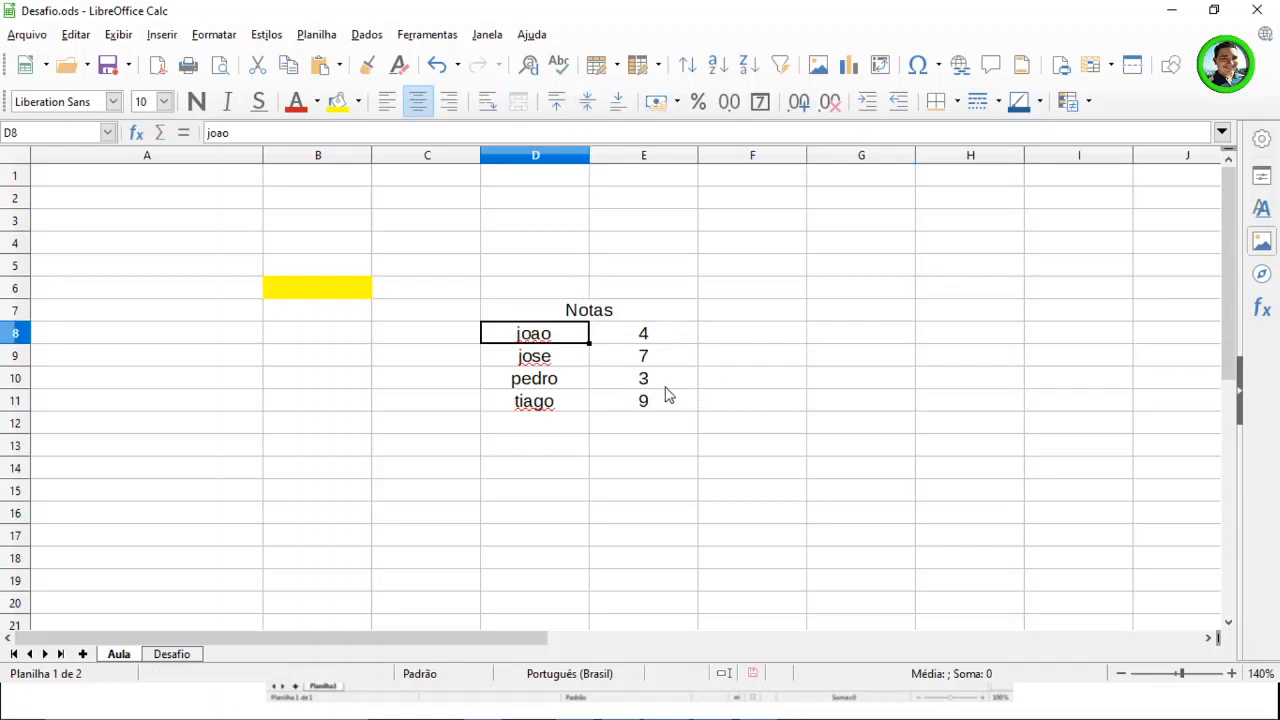
drag(668, 342, 680, 406)
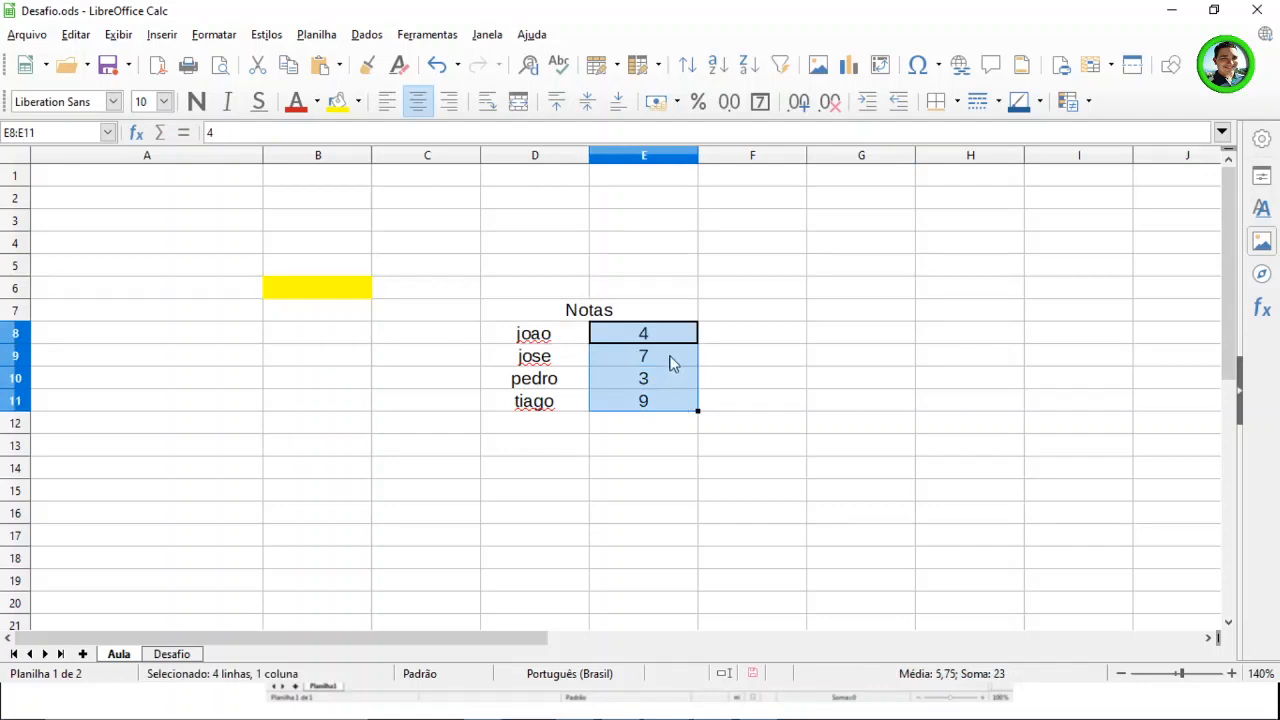
click(818, 403)
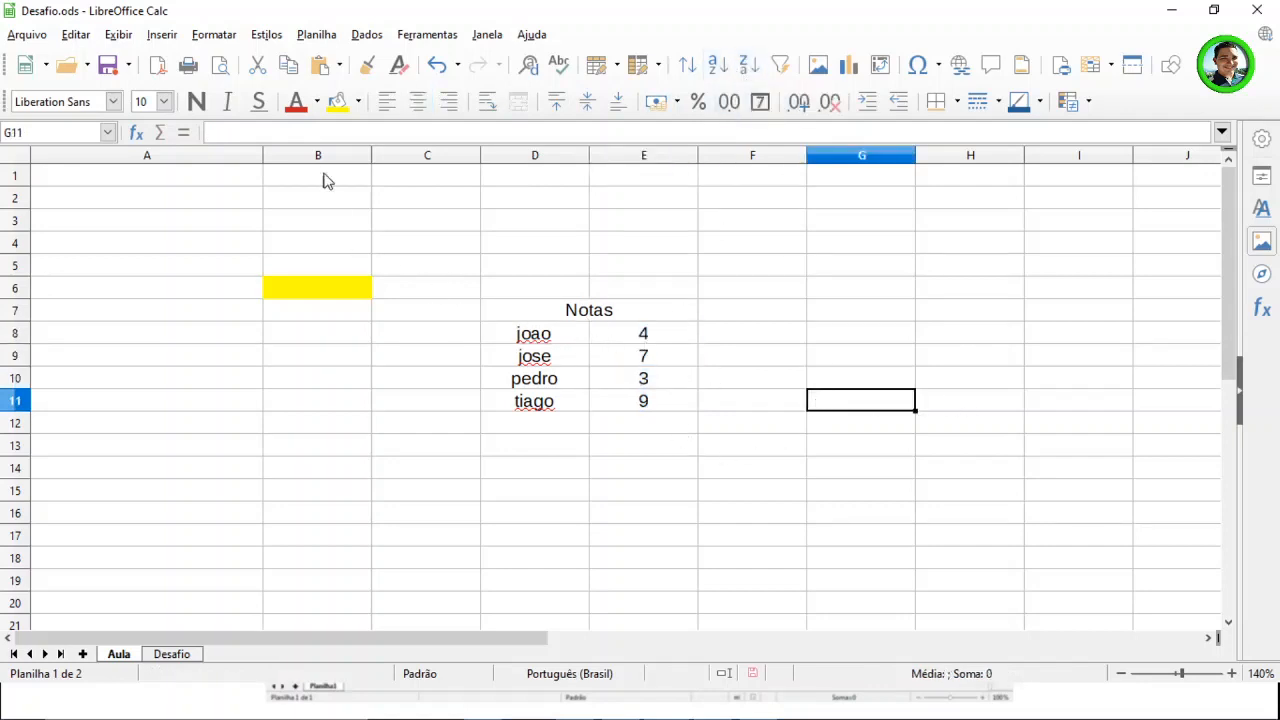
Delete column B, which contains the yellow cell.
right_click(323, 160)
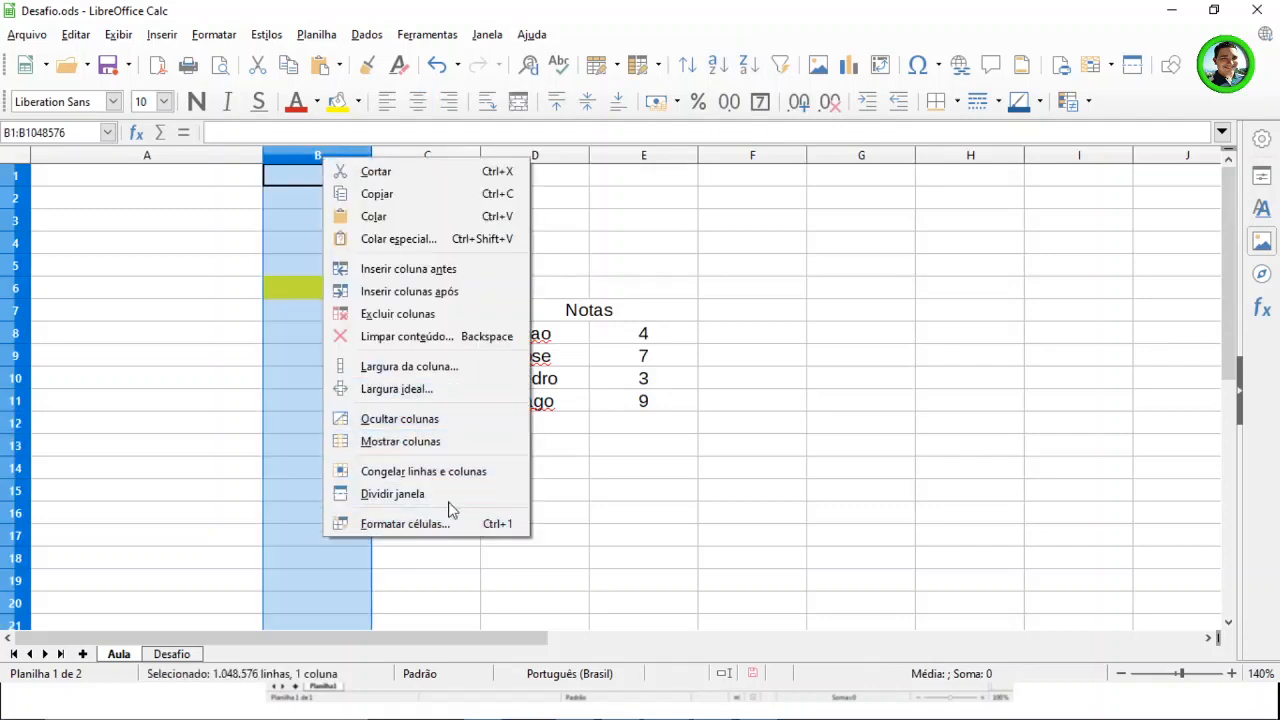
click(390, 314)
click(823, 428)
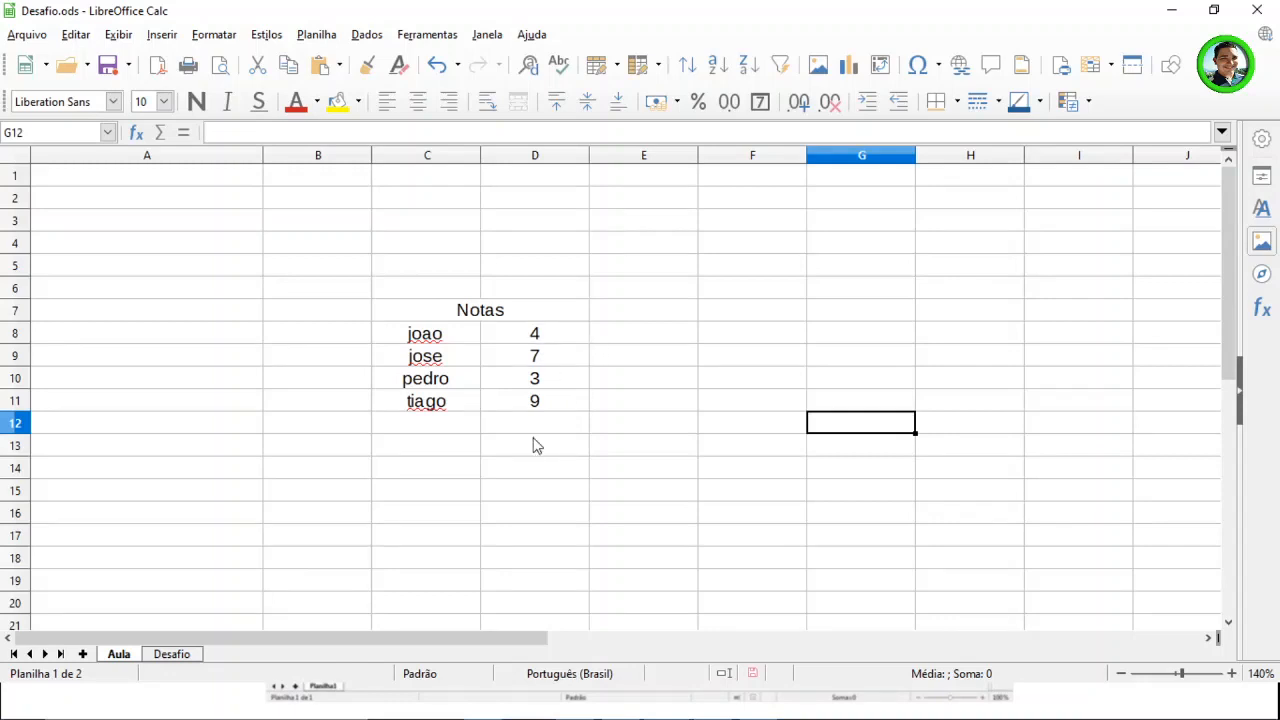
Create a conditional format for cell D8 with the condition that the cell value is "maior ou igual a" 6.
click(552, 318)
click(558, 330)
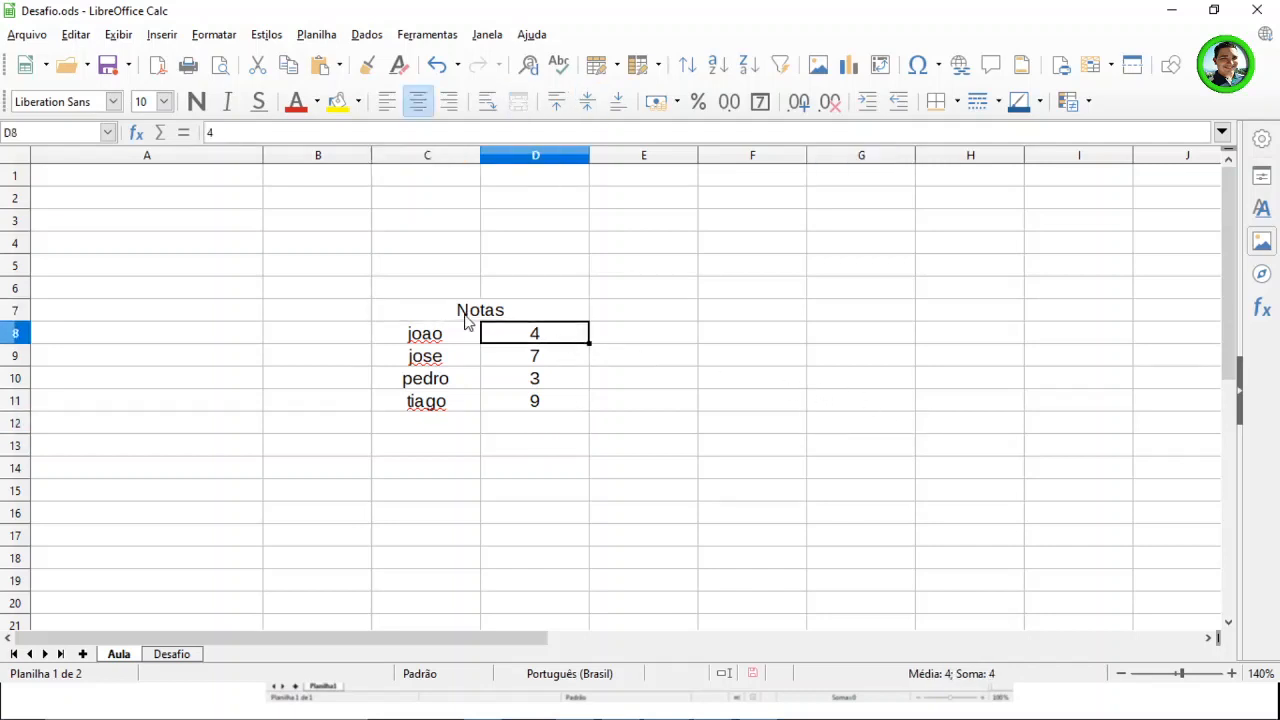
click(212, 36)
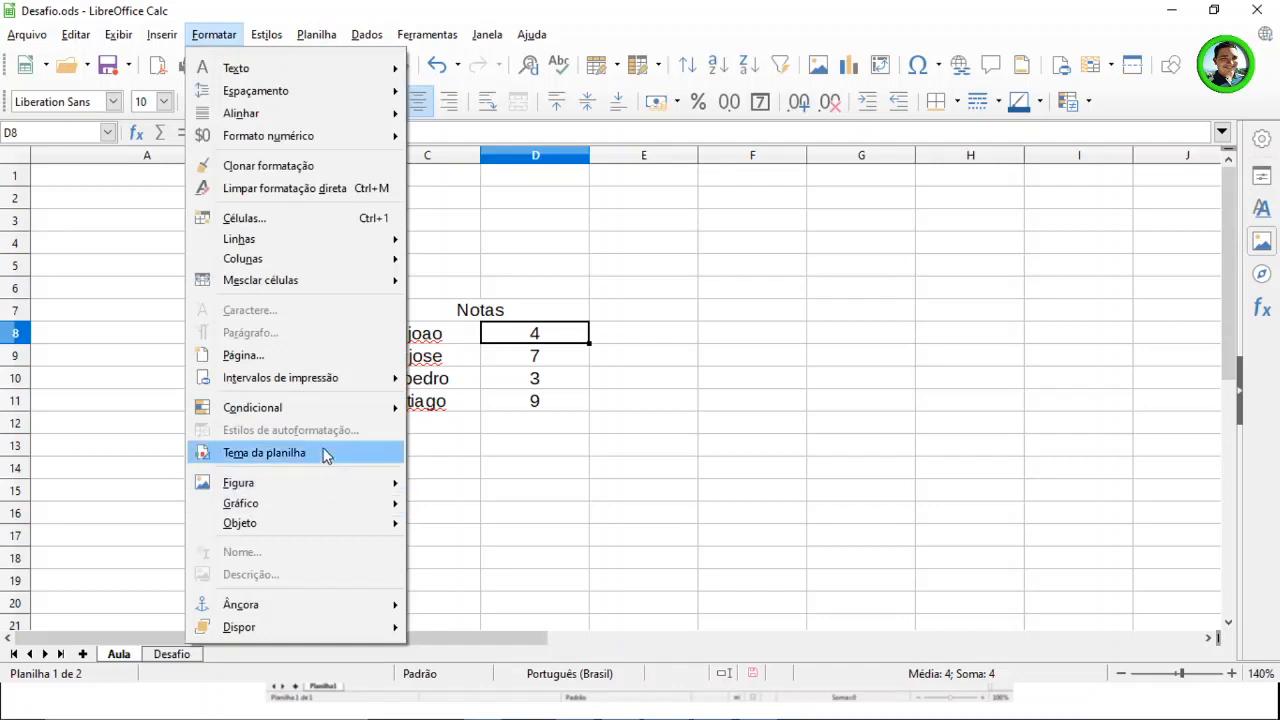
mouse_move(282, 410)
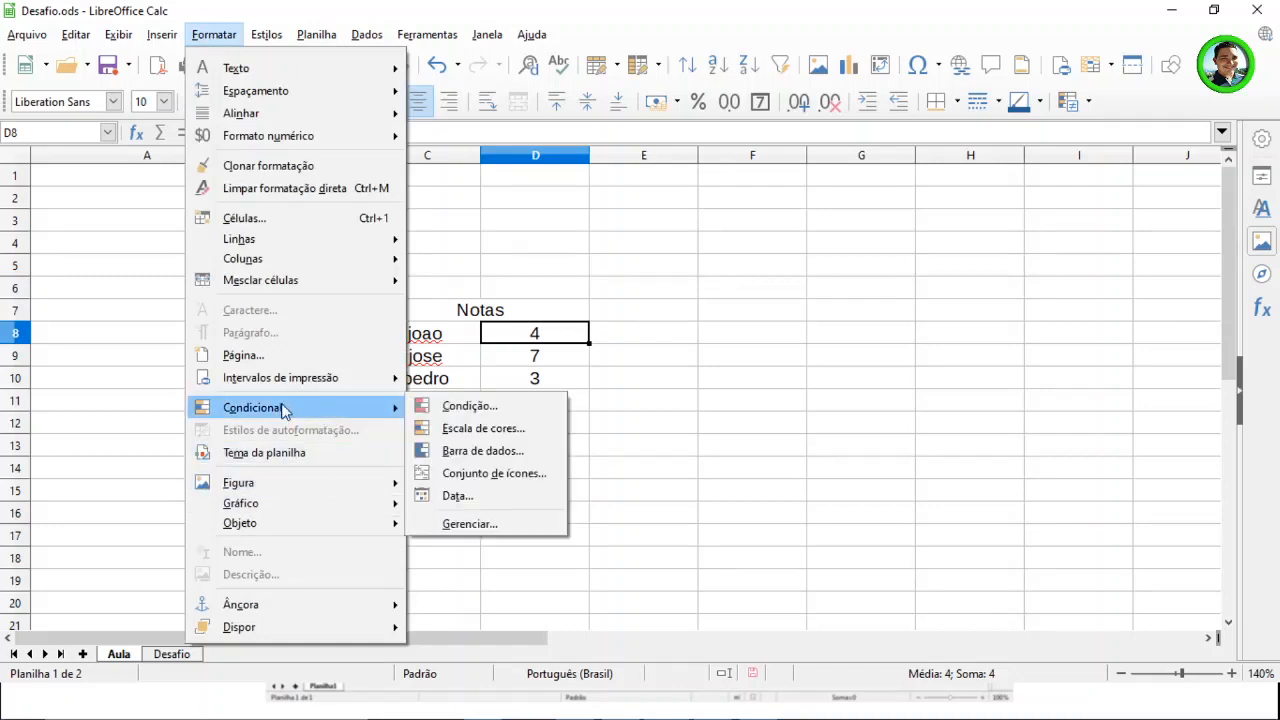
click(477, 409)
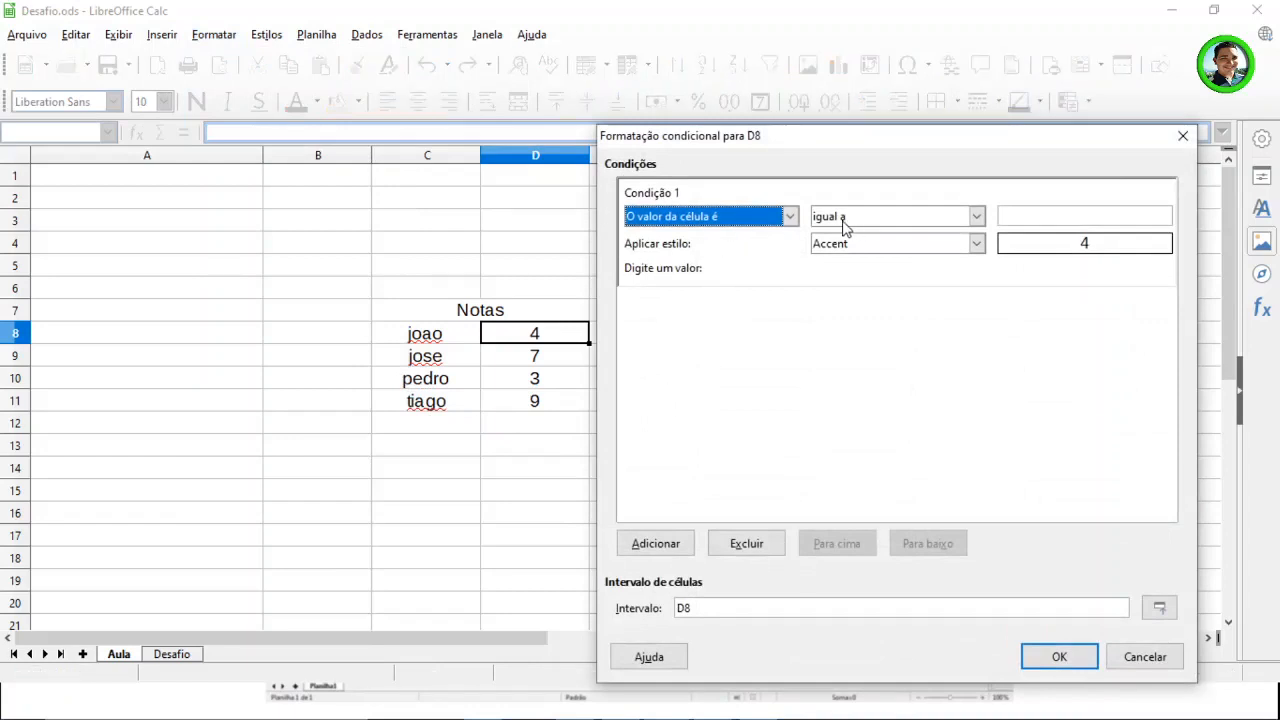
click(977, 217)
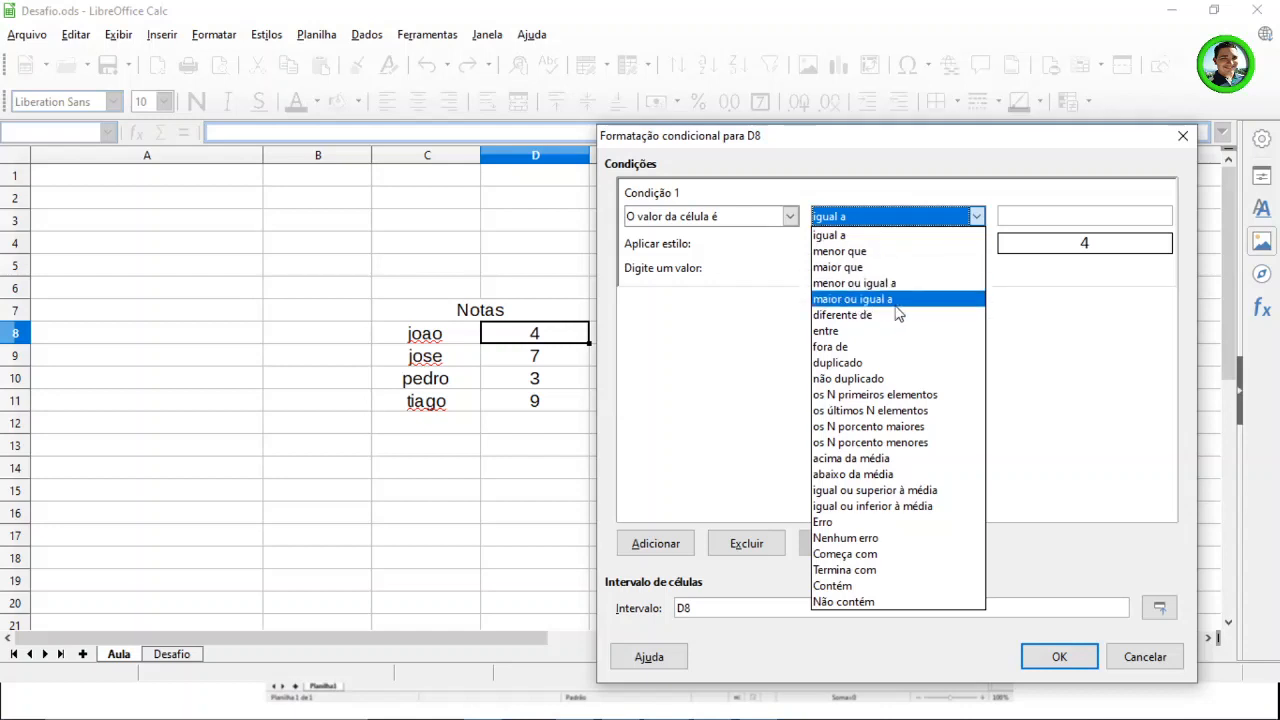
key(Escape)
click(1044, 217)
text(6)
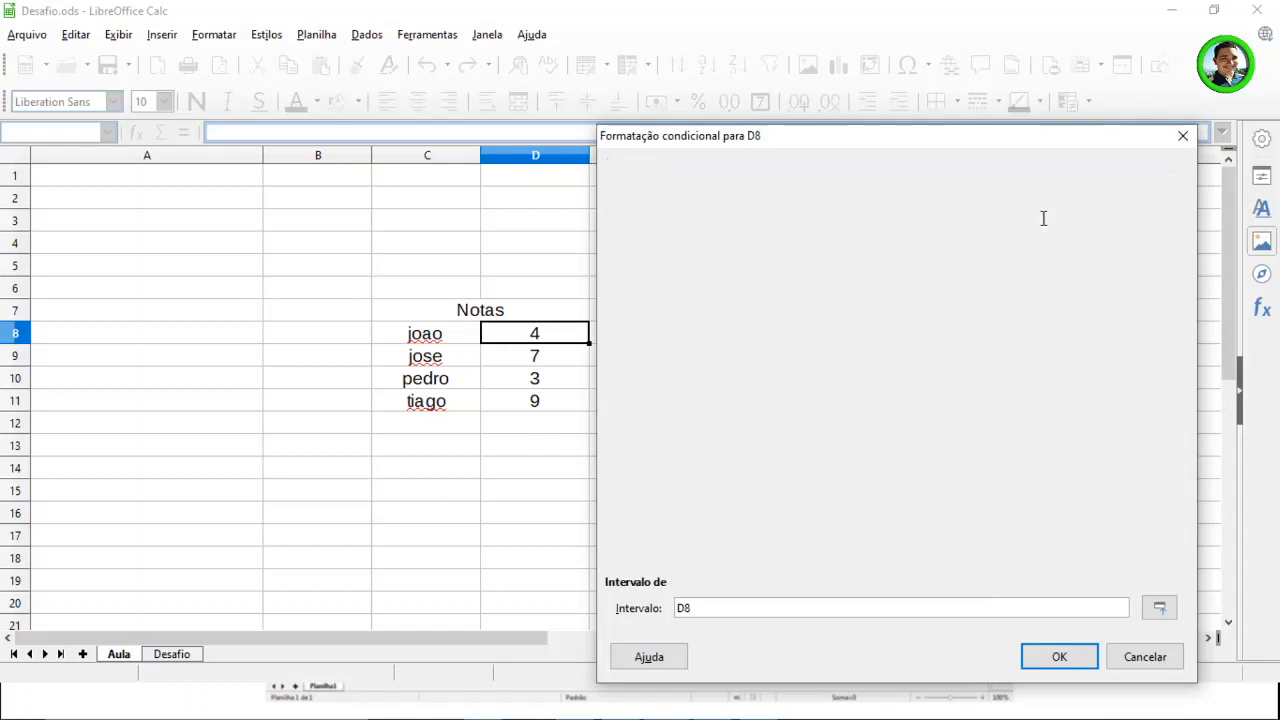
Assign the first condition a new cell style with a green background colour.
click(976, 243)
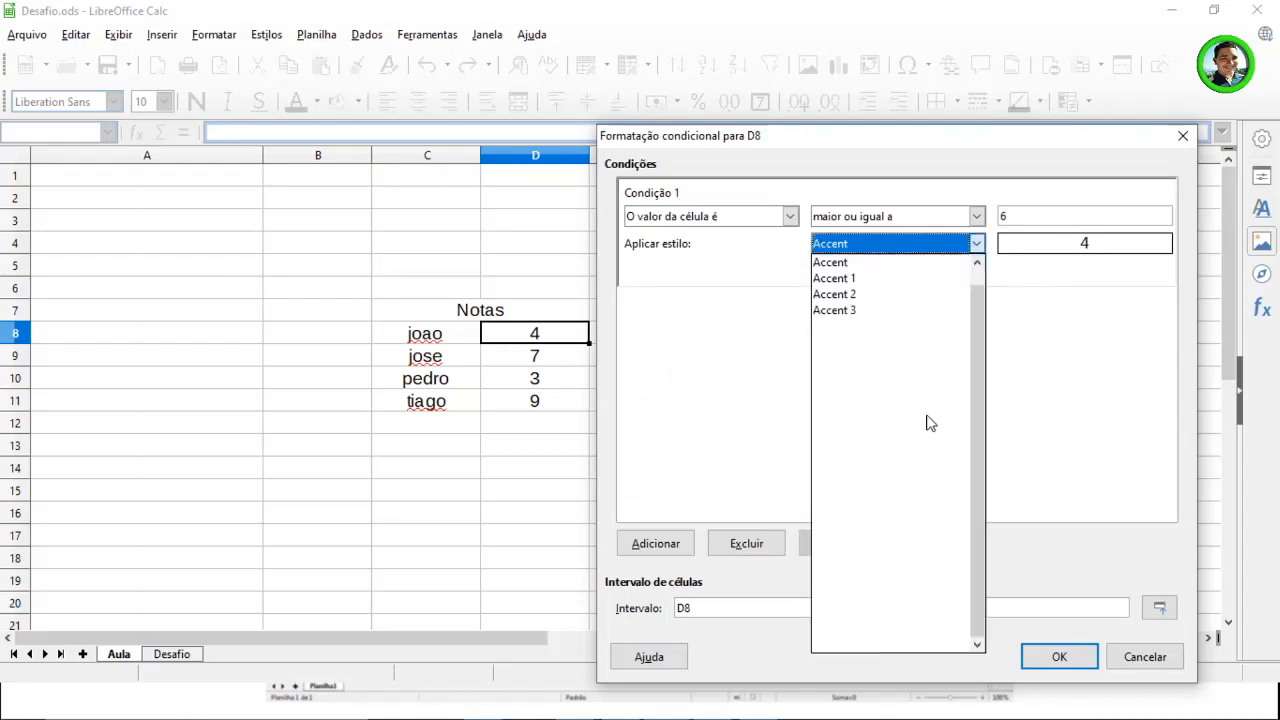
scroll(976, 421, up, 1)
click(871, 277)
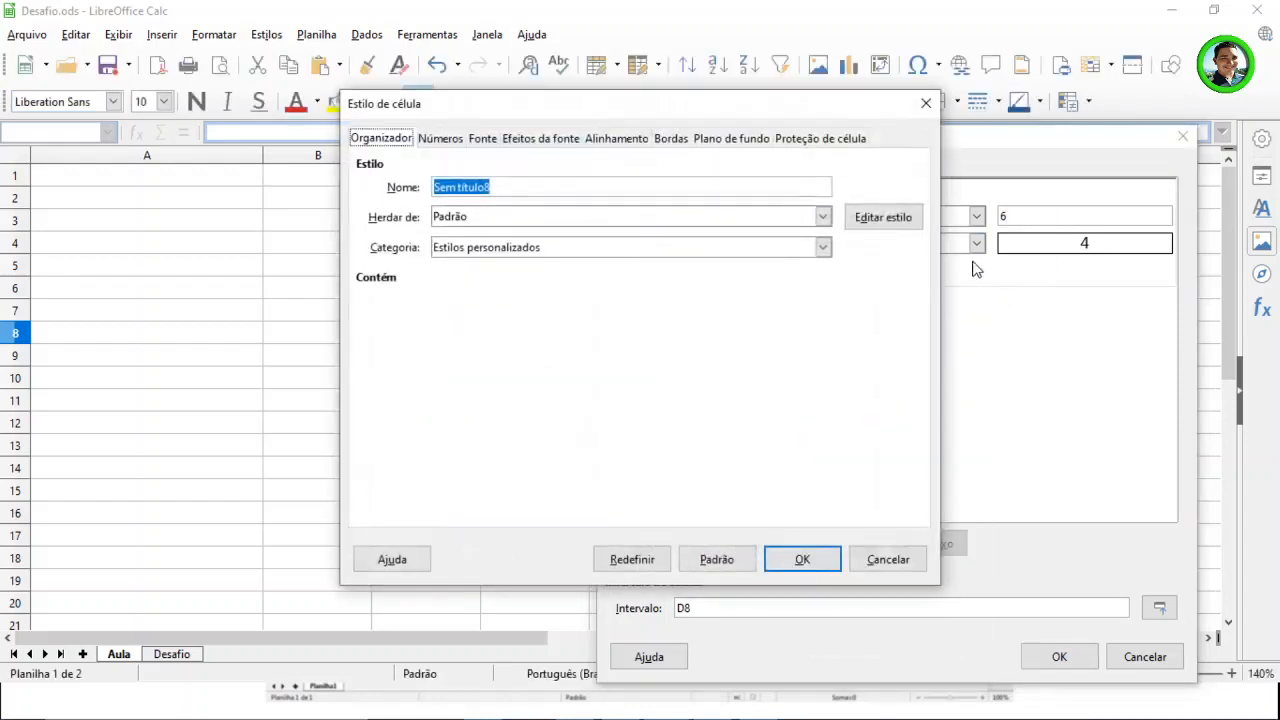
click(737, 140)
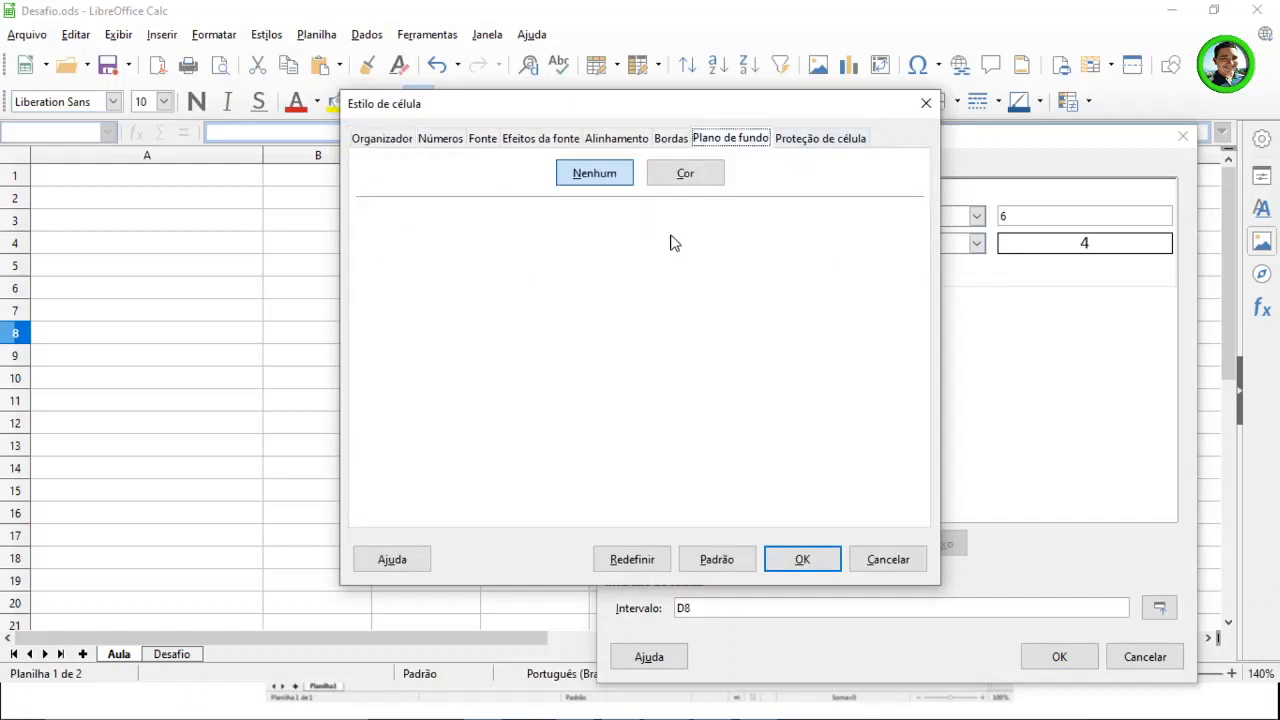
click(665, 181)
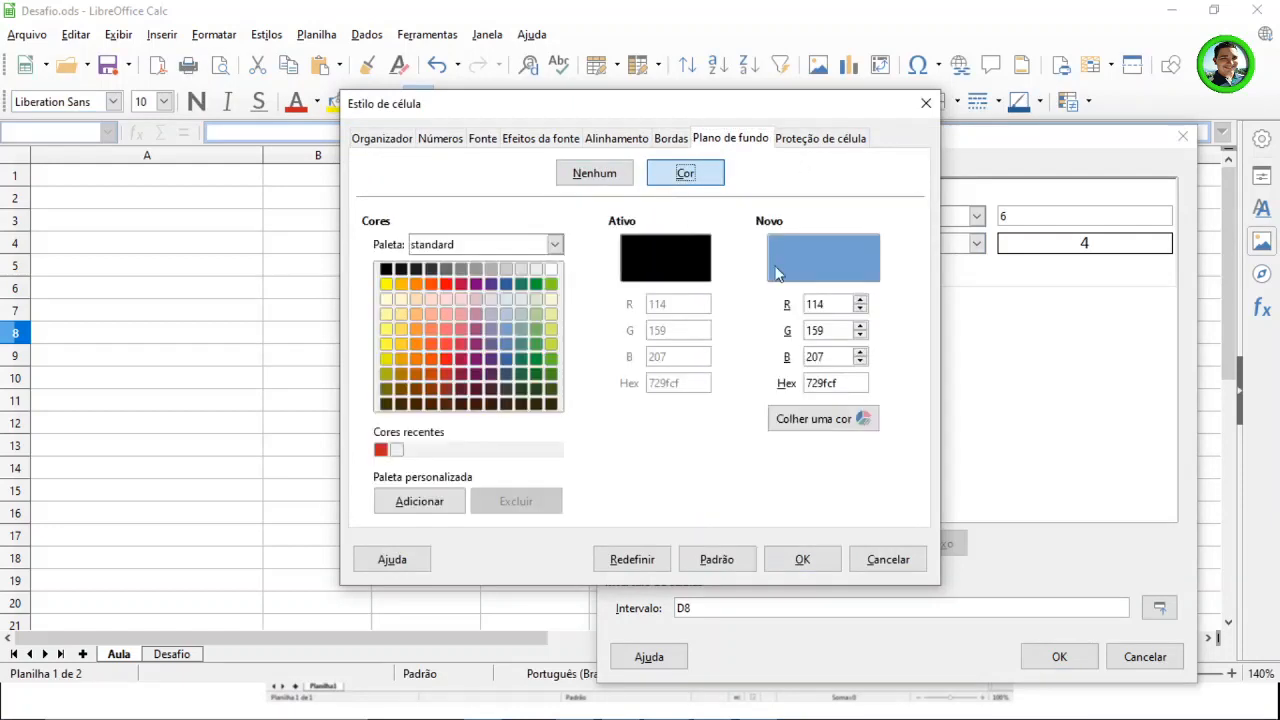
click(551, 284)
click(805, 561)
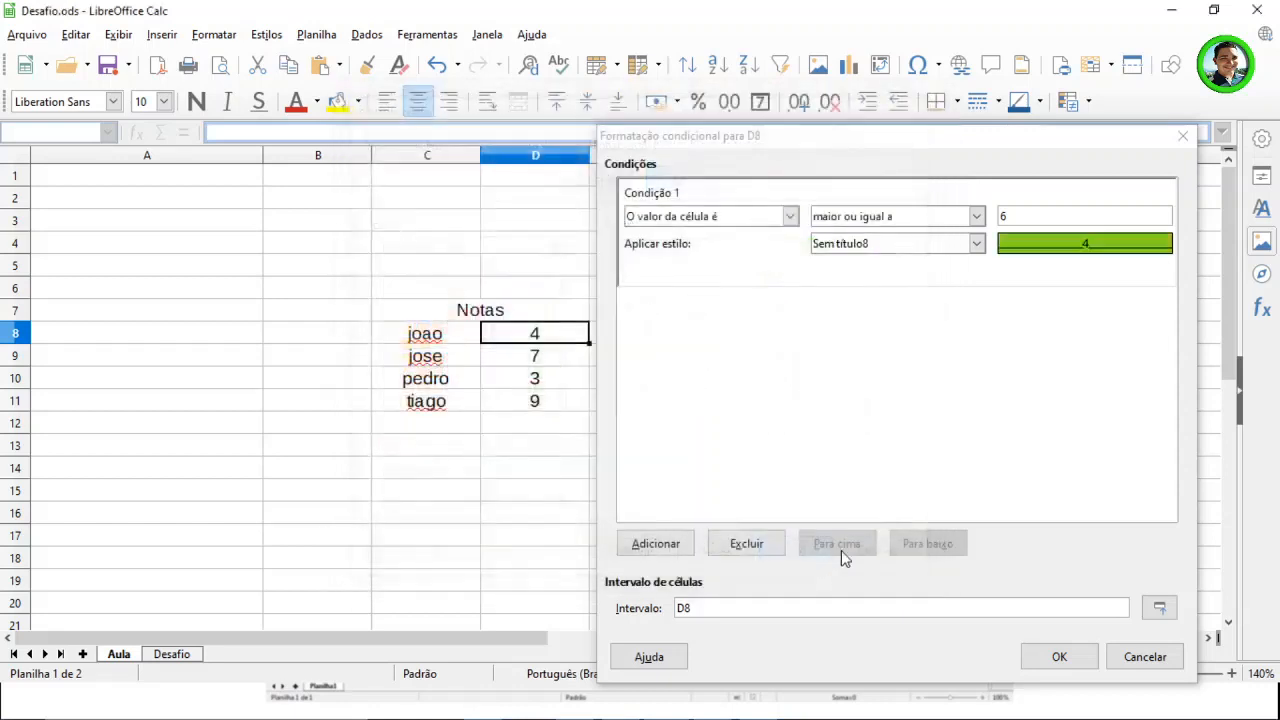
Add a second condition for D8 where the cell value is "menor que" 6.
click(656, 544)
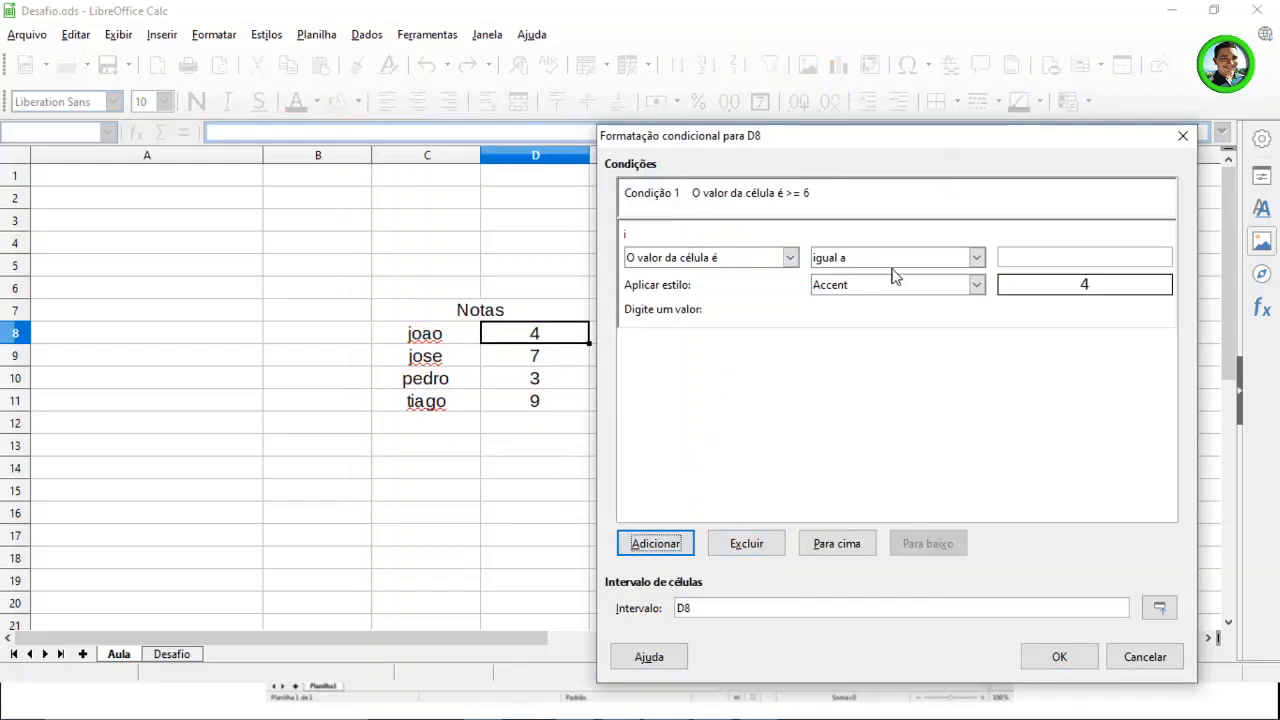
click(977, 258)
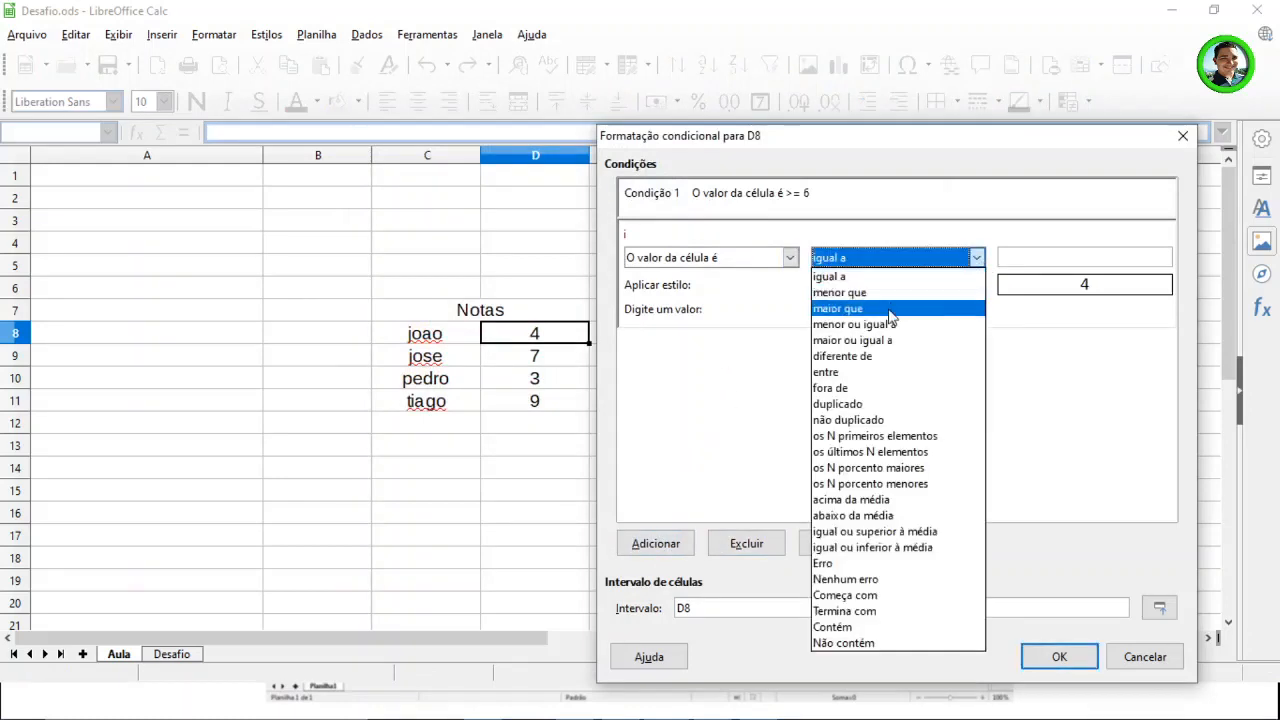
click(840, 276)
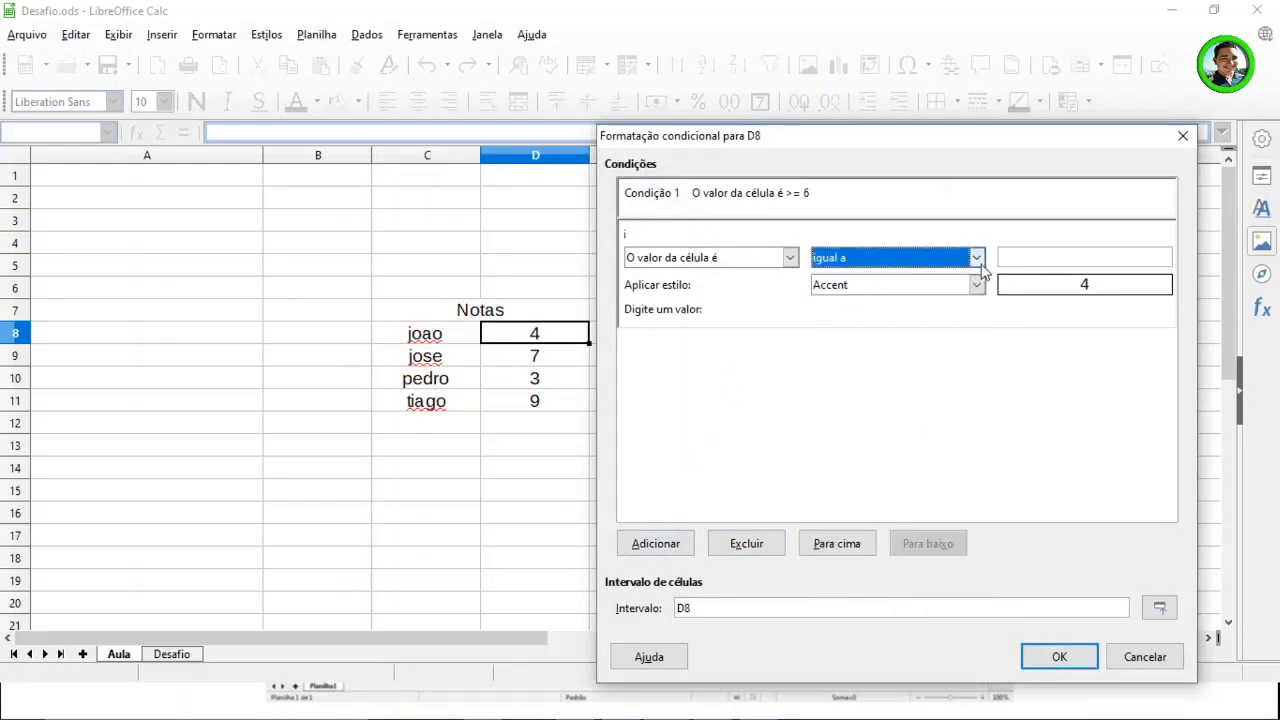
click(977, 258)
click(893, 292)
click(1031, 258)
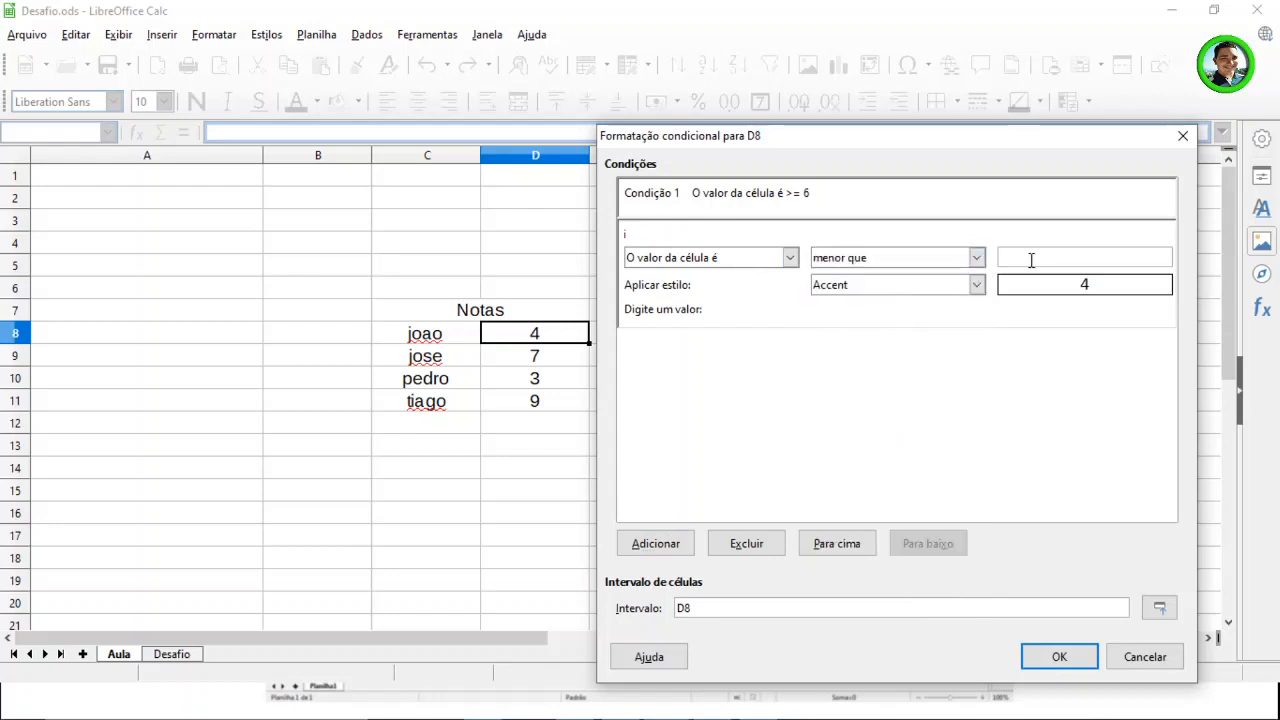
text(6)
Assign the second condition a new cell style with a red (ff0000) background and apply the conditional format to D8.
click(976, 286)
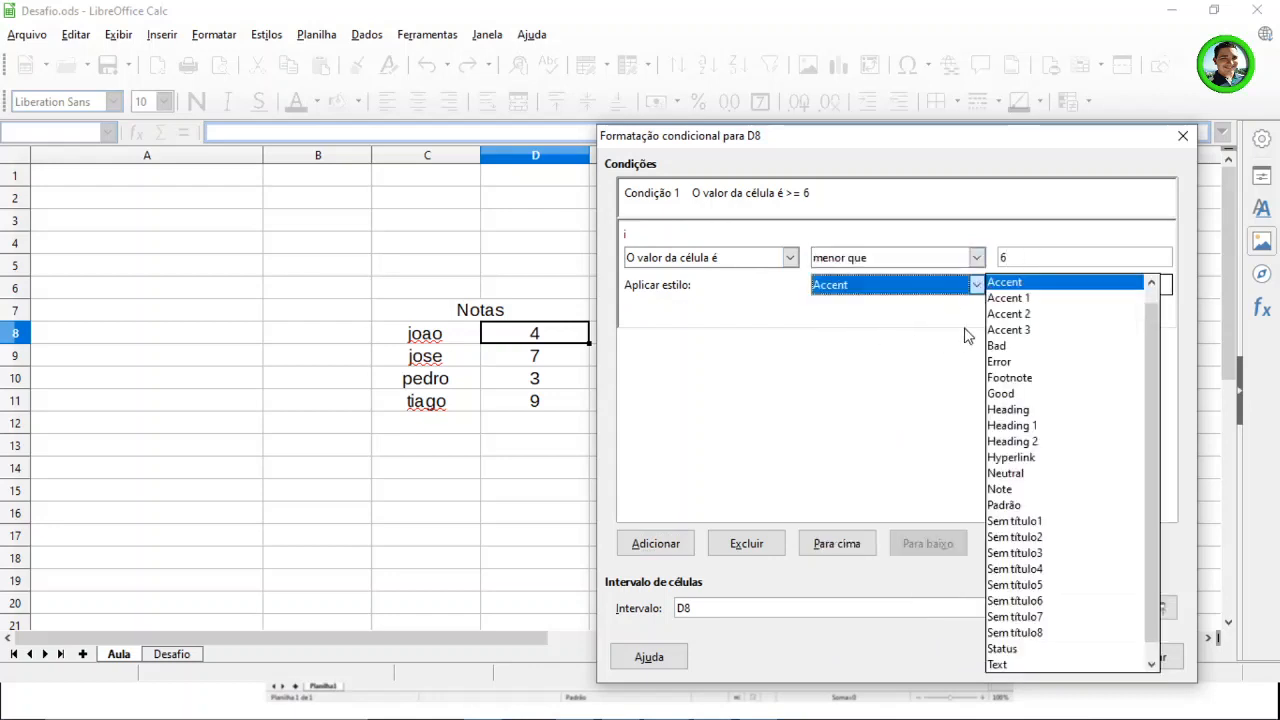
drag(1156, 378, 1149, 330)
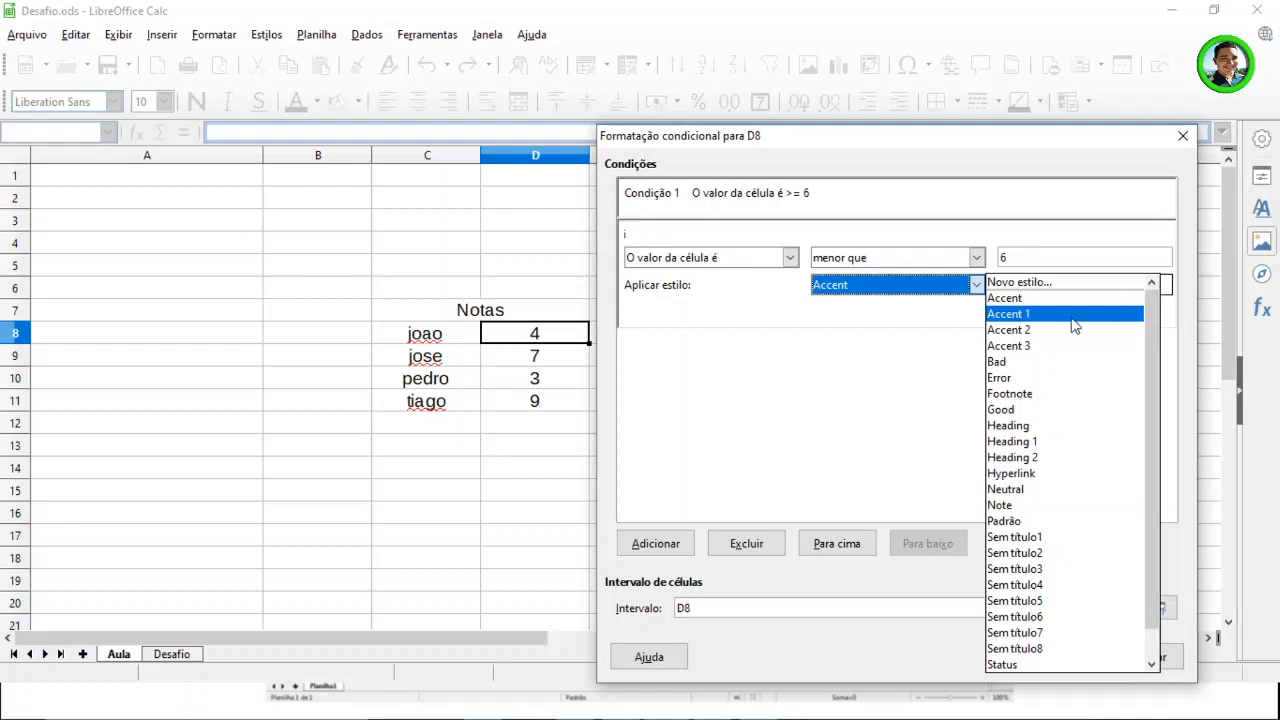
scroll(1069, 523, down, 1)
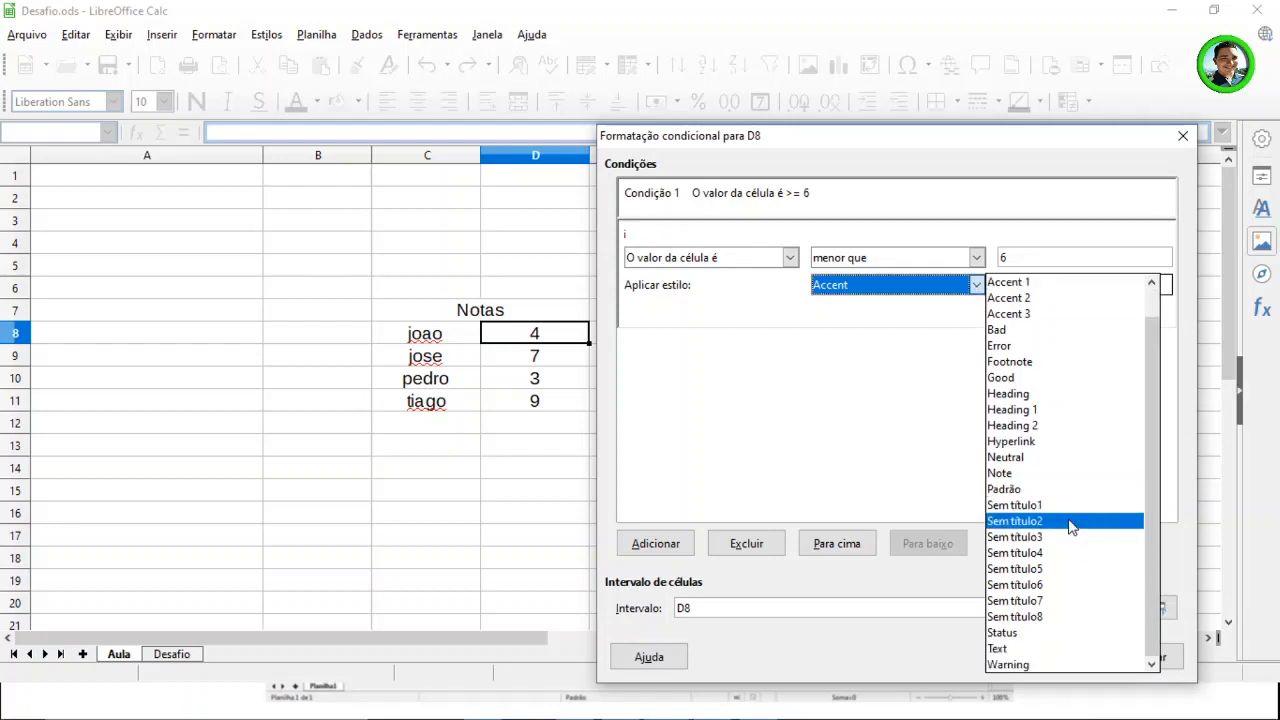
scroll(1070, 525, up, 1)
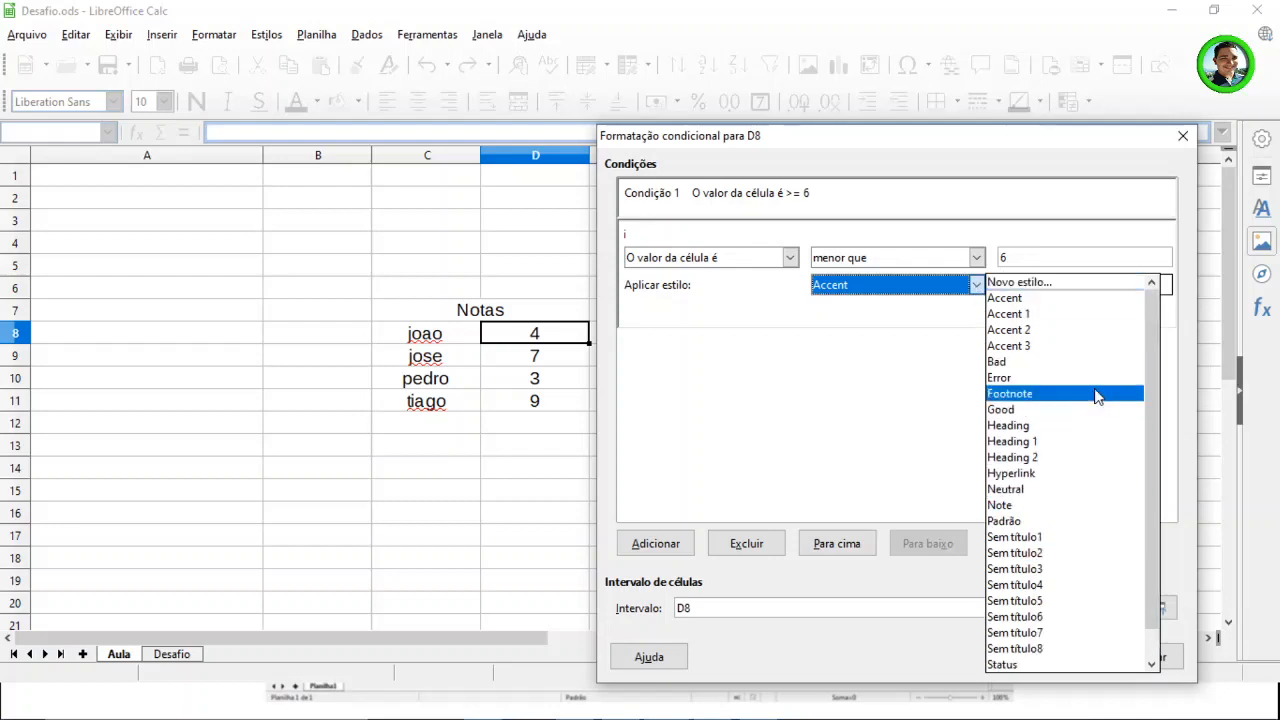
click(1048, 284)
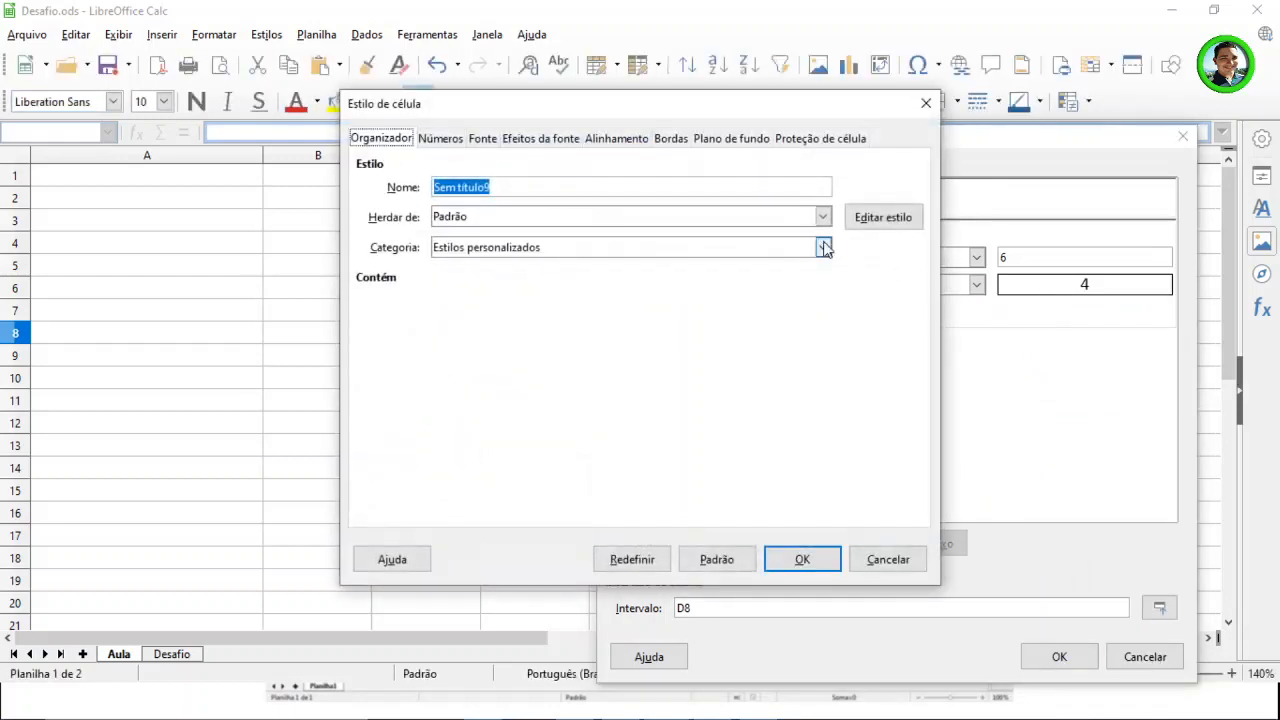
click(723, 141)
click(686, 176)
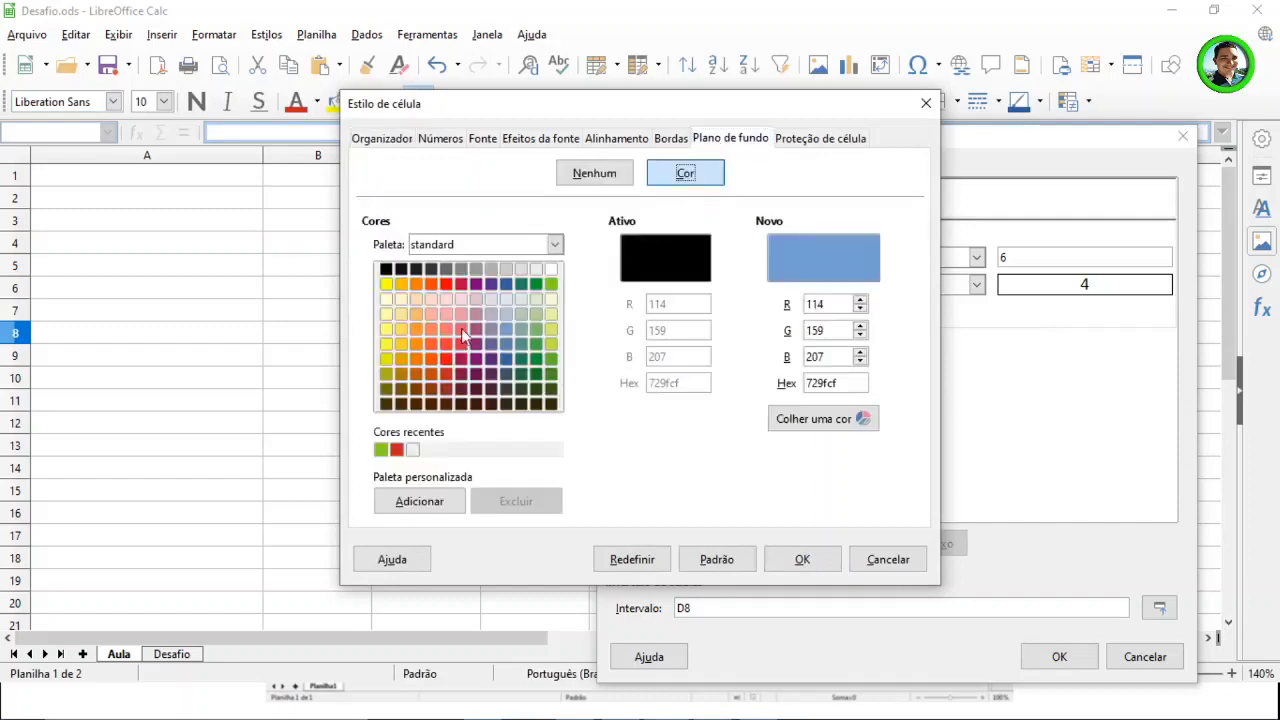
click(438, 288)
click(448, 285)
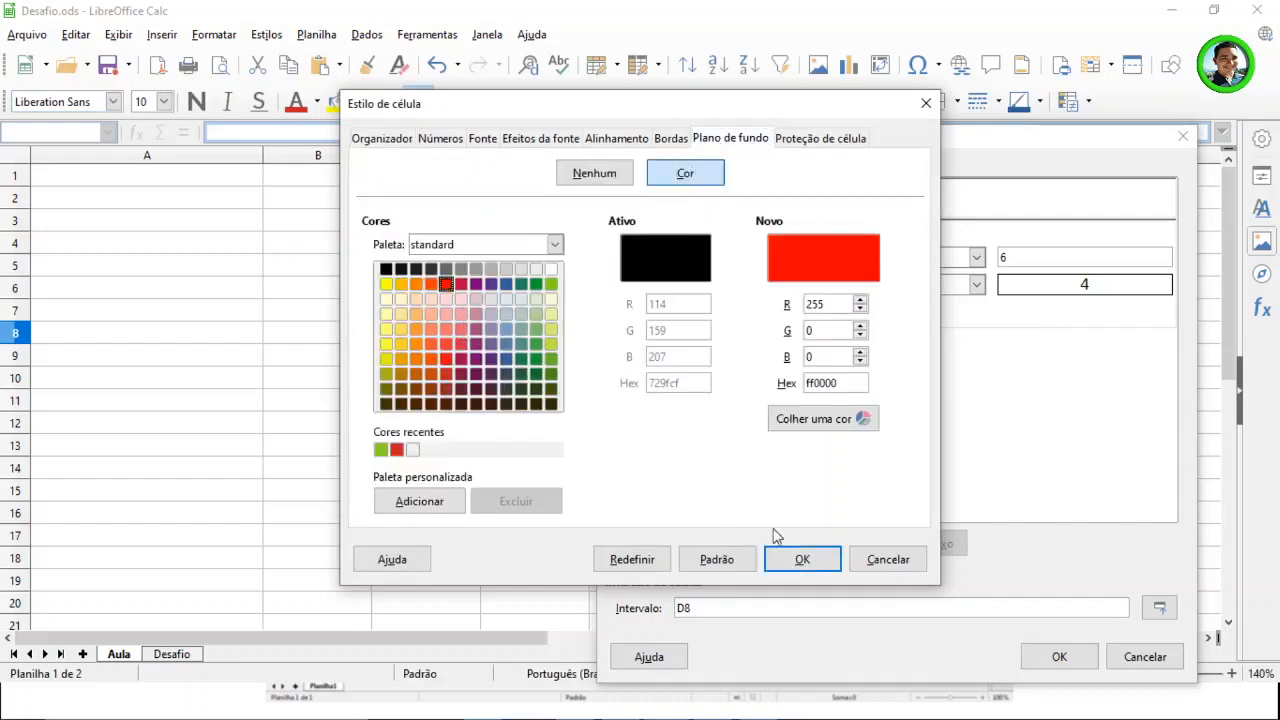
click(801, 560)
click(1052, 656)
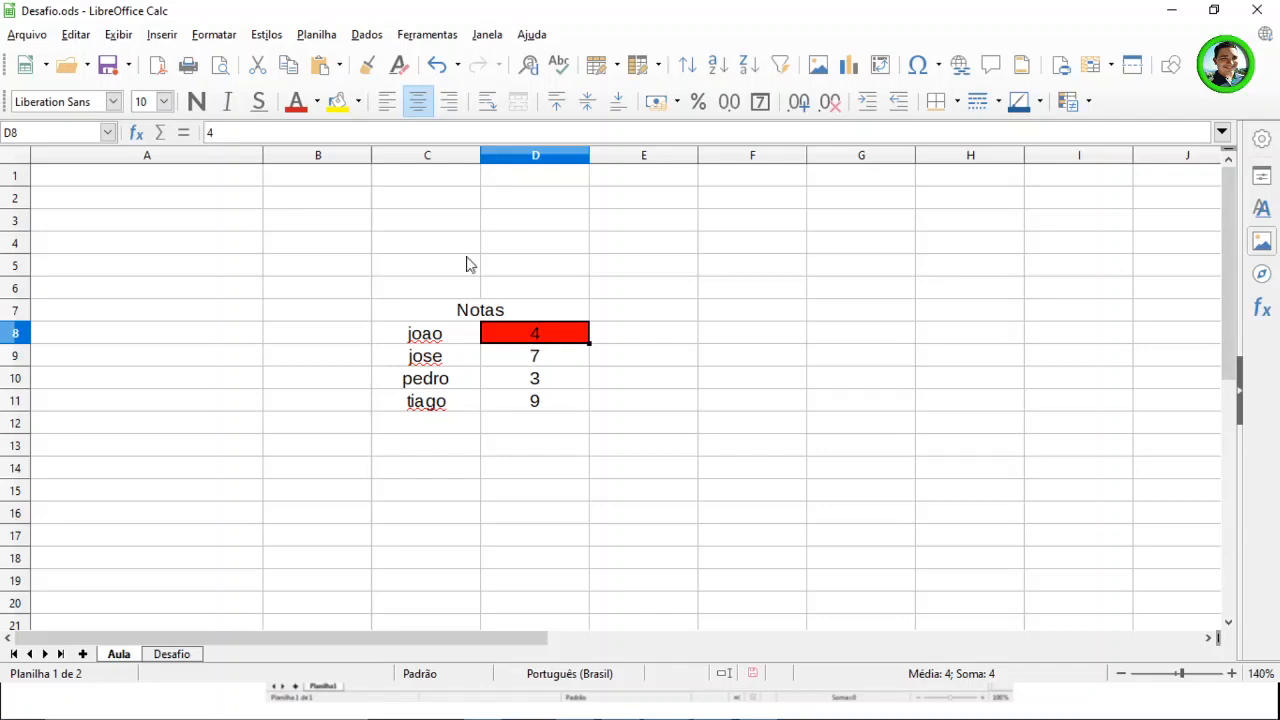
Clone the conditional formatting of D8 onto the other grades in D9:D11.
click(368, 72)
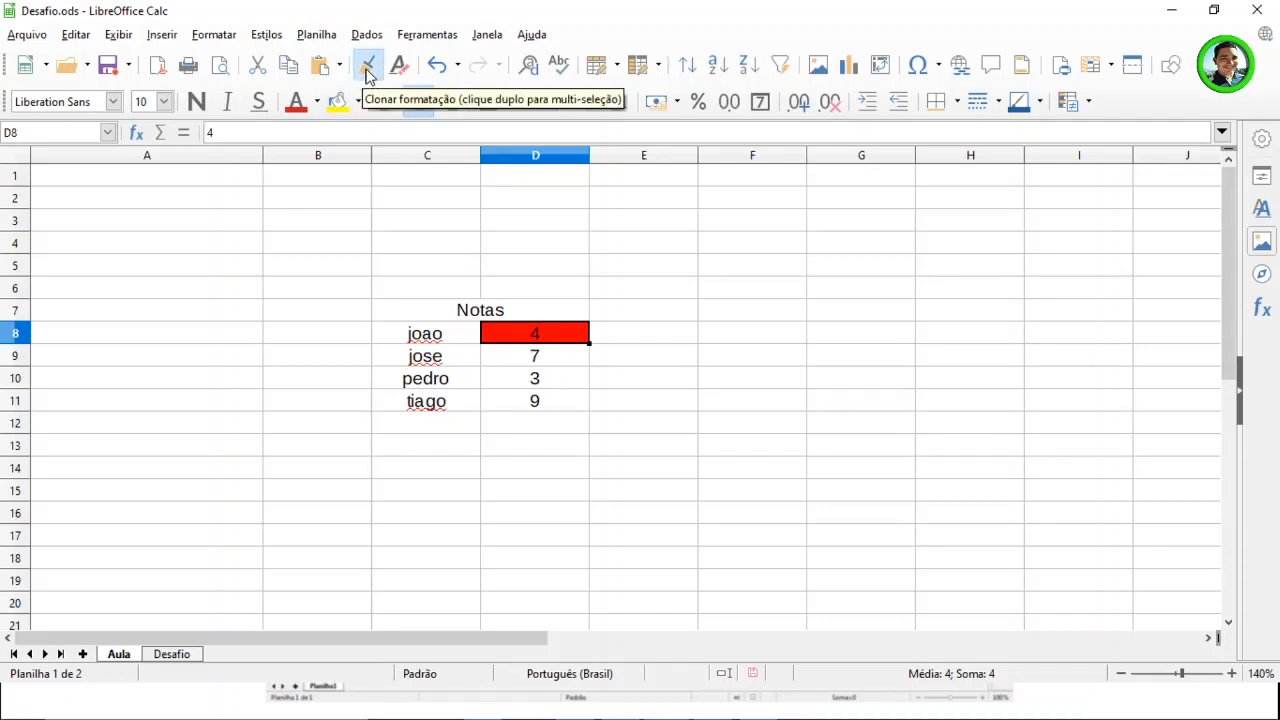
click(646, 375)
click(568, 341)
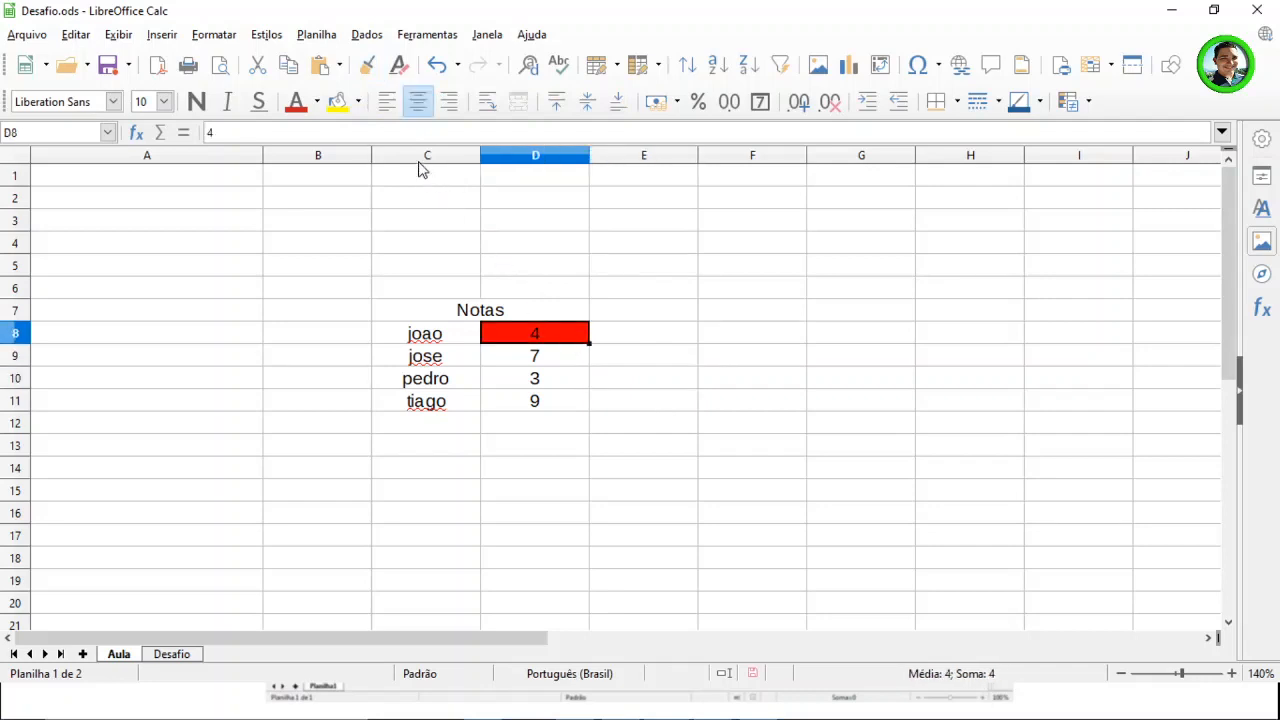
click(369, 66)
mouse_move(549, 355)
mouse_down()
mouse_move(554, 385)
mouse_move(591, 403)
mouse_up()
click(780, 398)
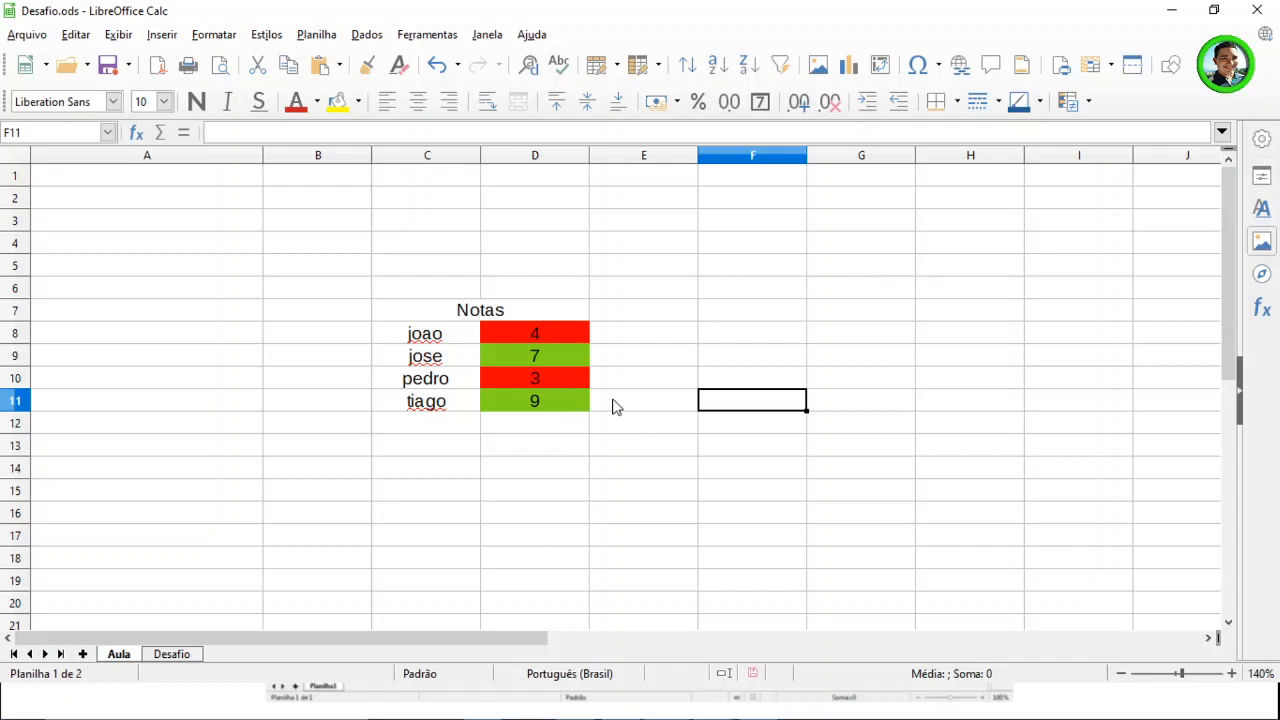
Change the grade in D8 to 6 and the grade in D10 to 8 to test the conditional colours.
click(546, 338)
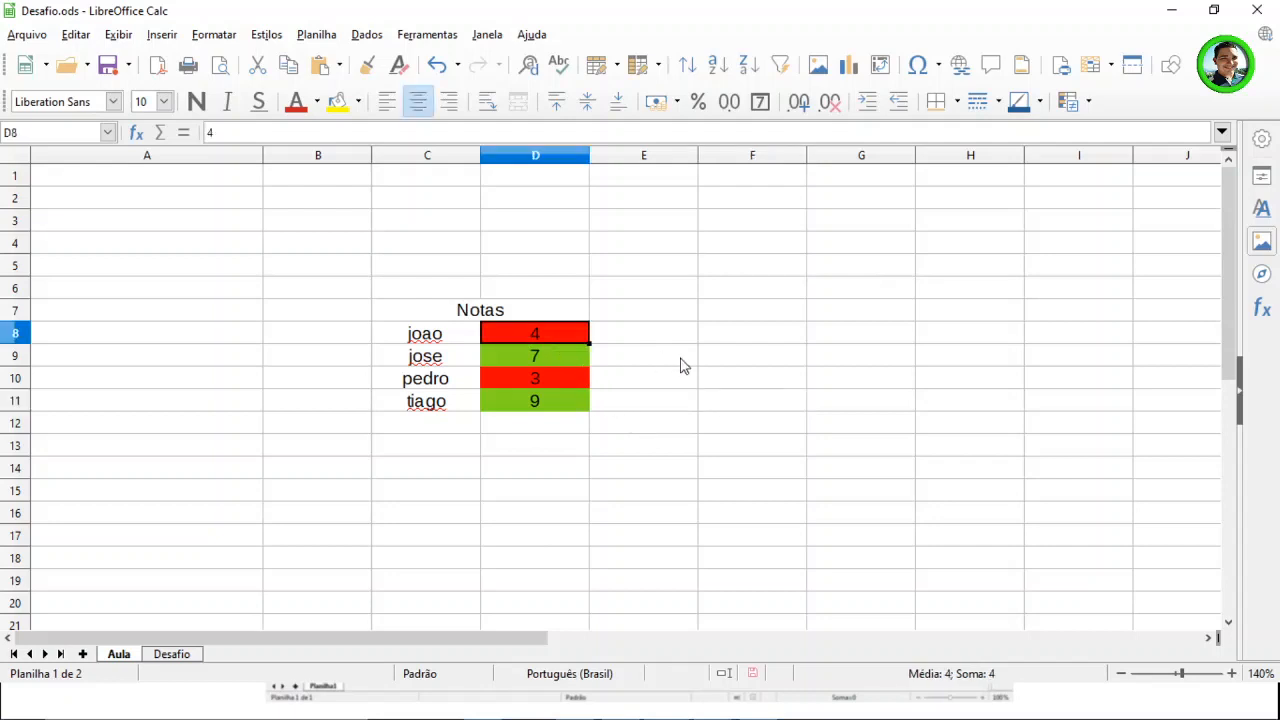
text(6)
key(Return)
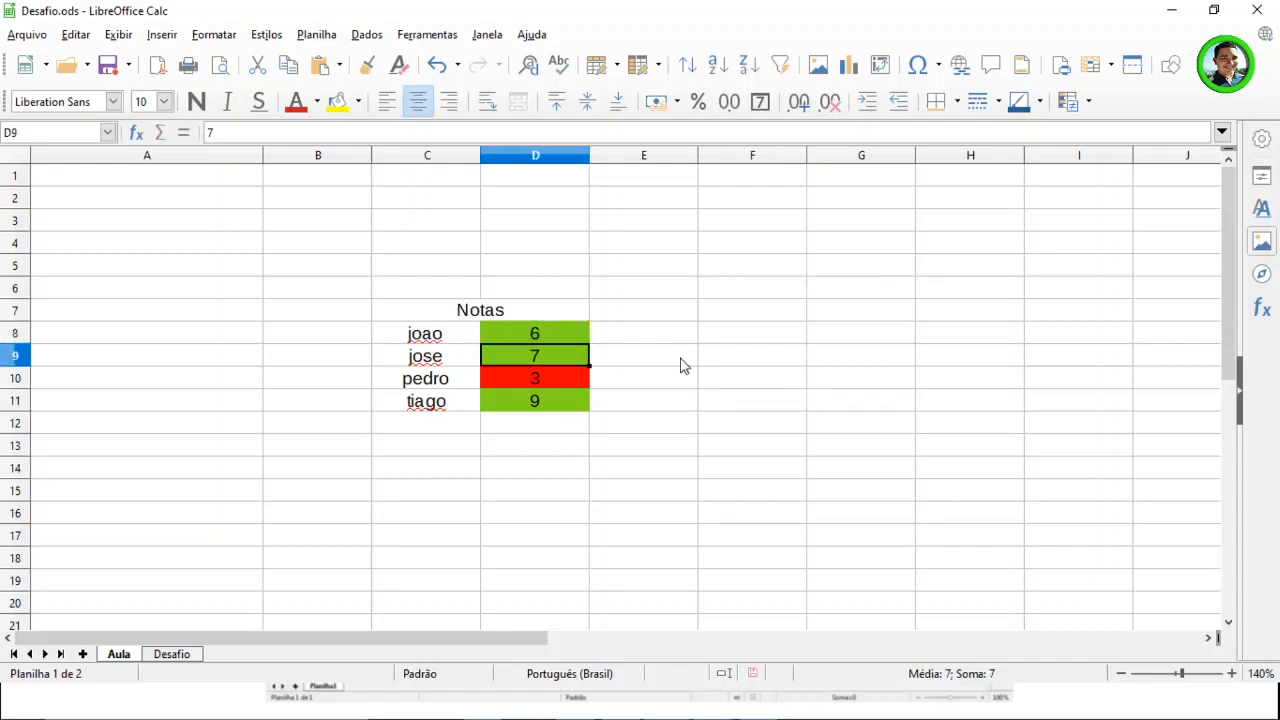
click(740, 336)
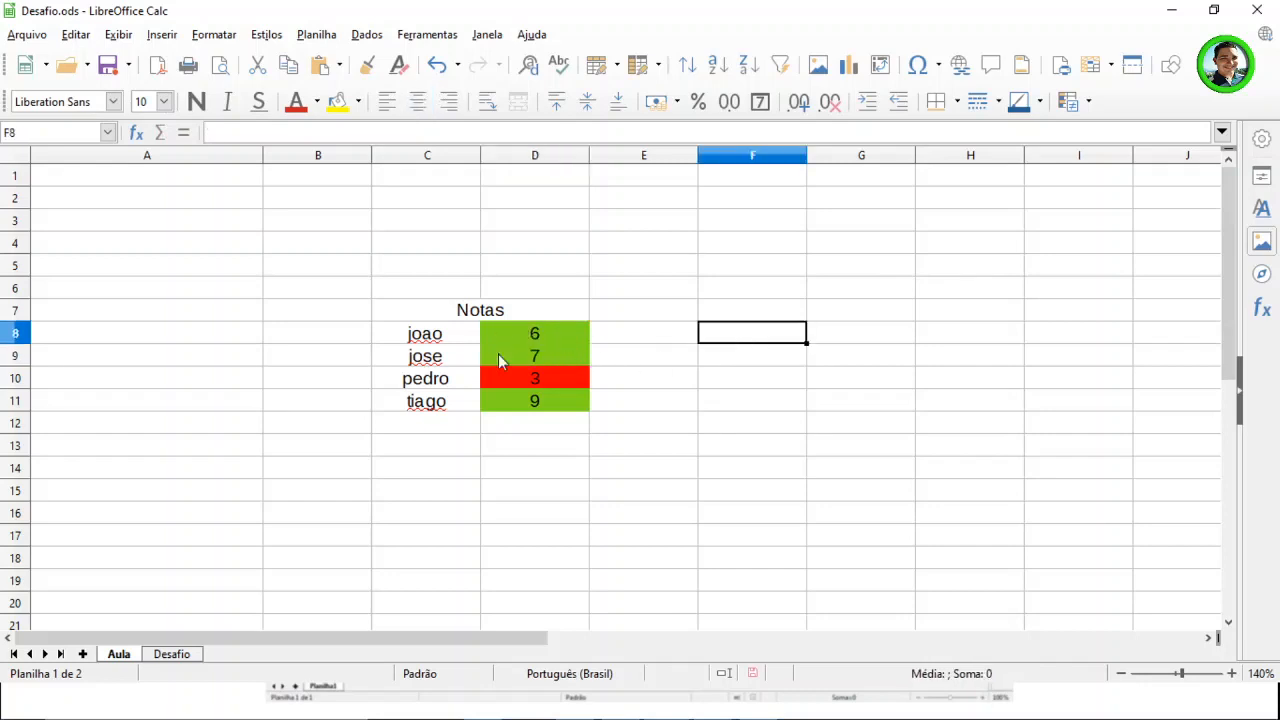
click(555, 377)
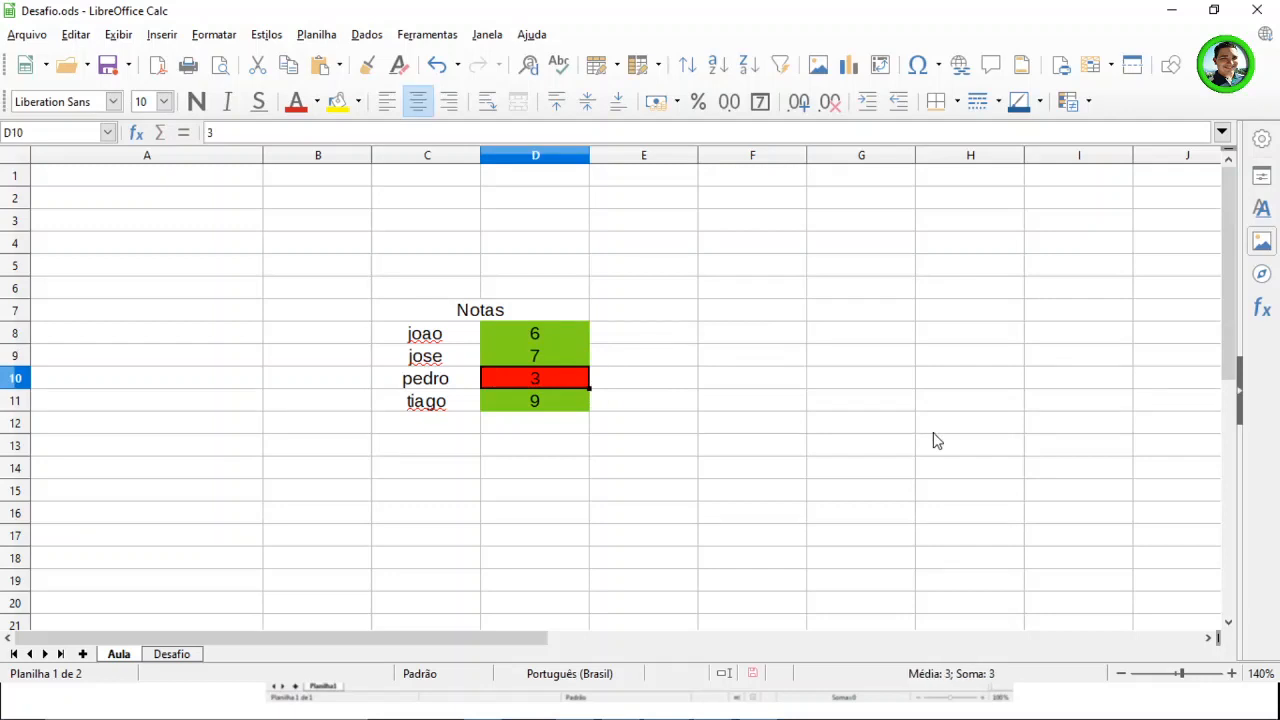
text(8)
key(Return)
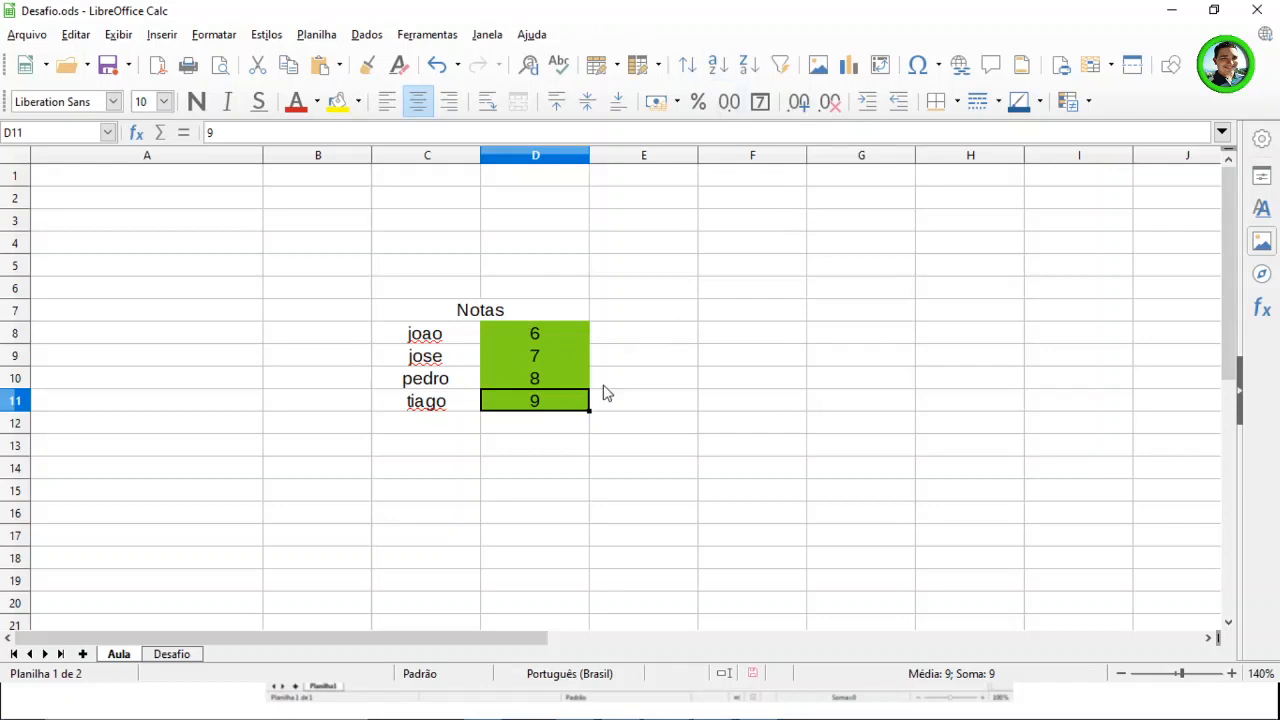
Clear the contents of the range B4:G19 around the grades table.
click(615, 344)
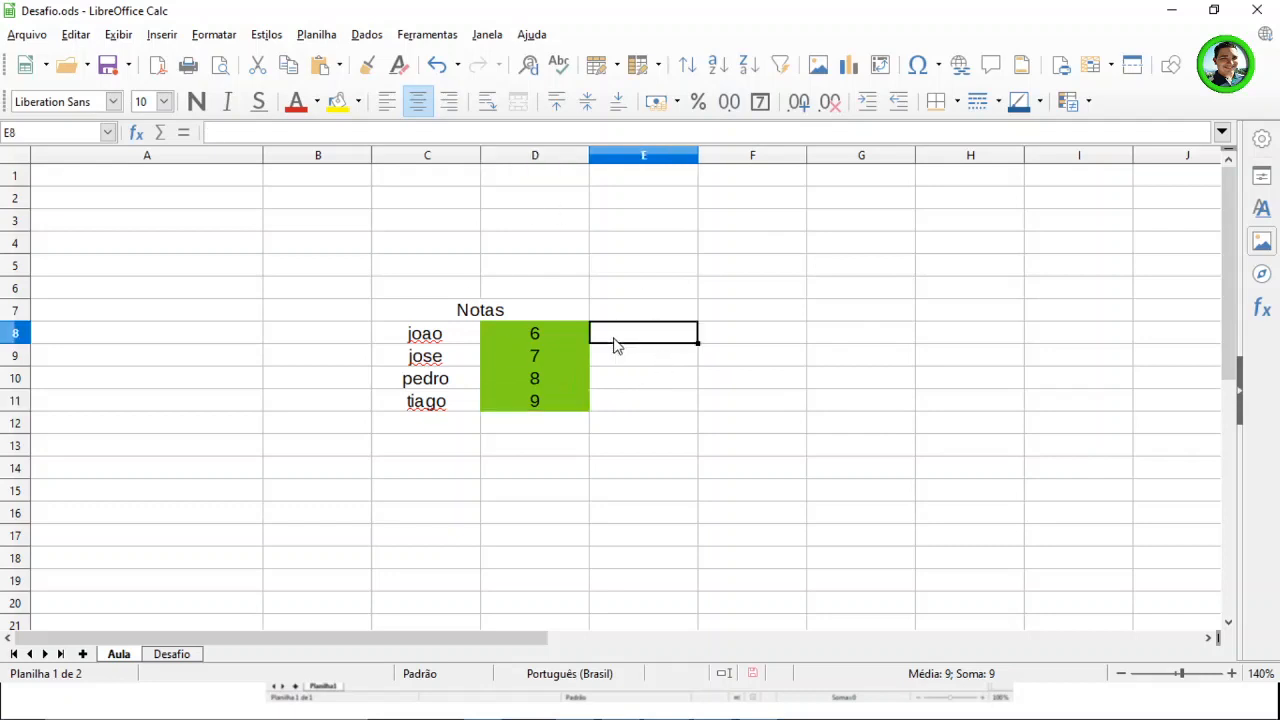
click(697, 445)
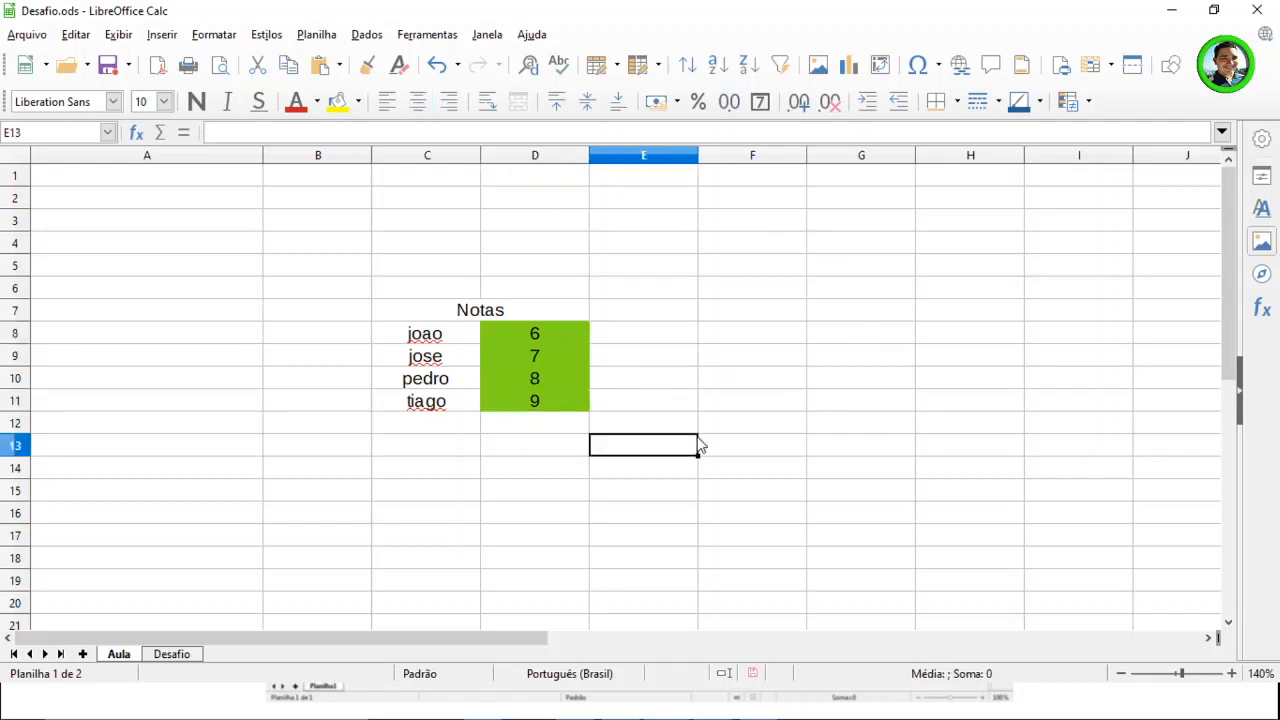
drag(323, 246, 897, 591)
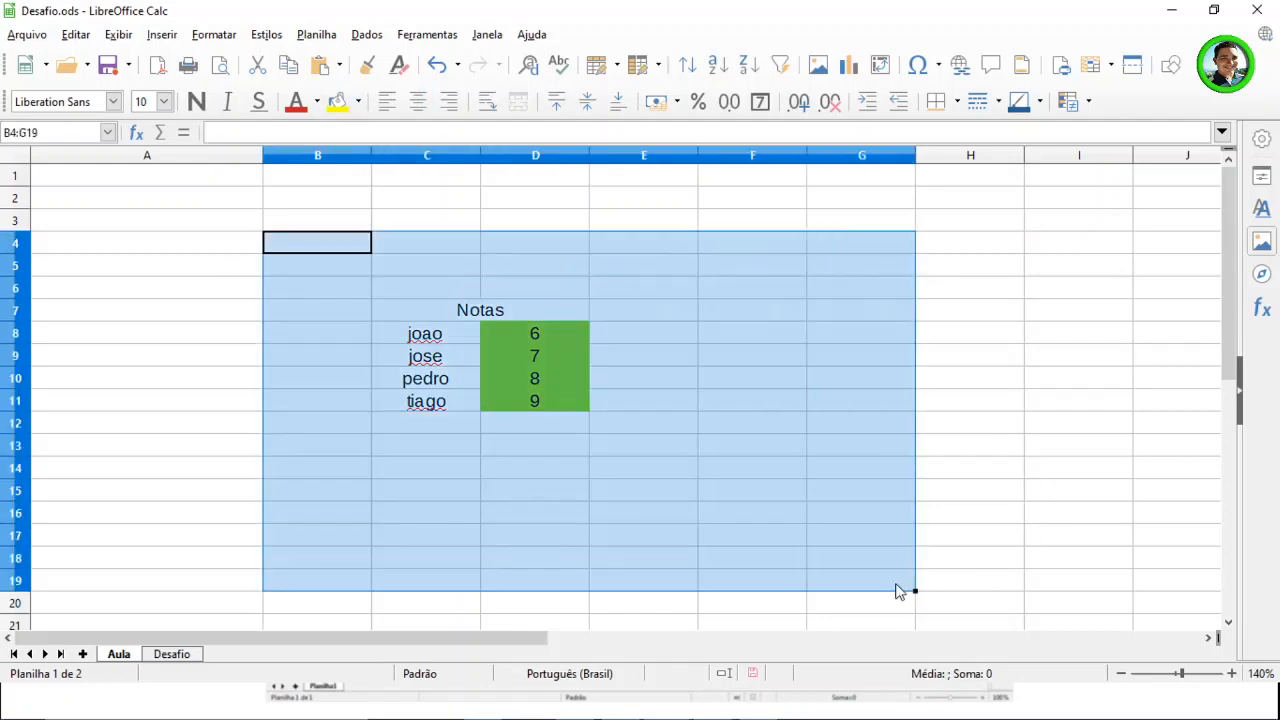
key(Delete)
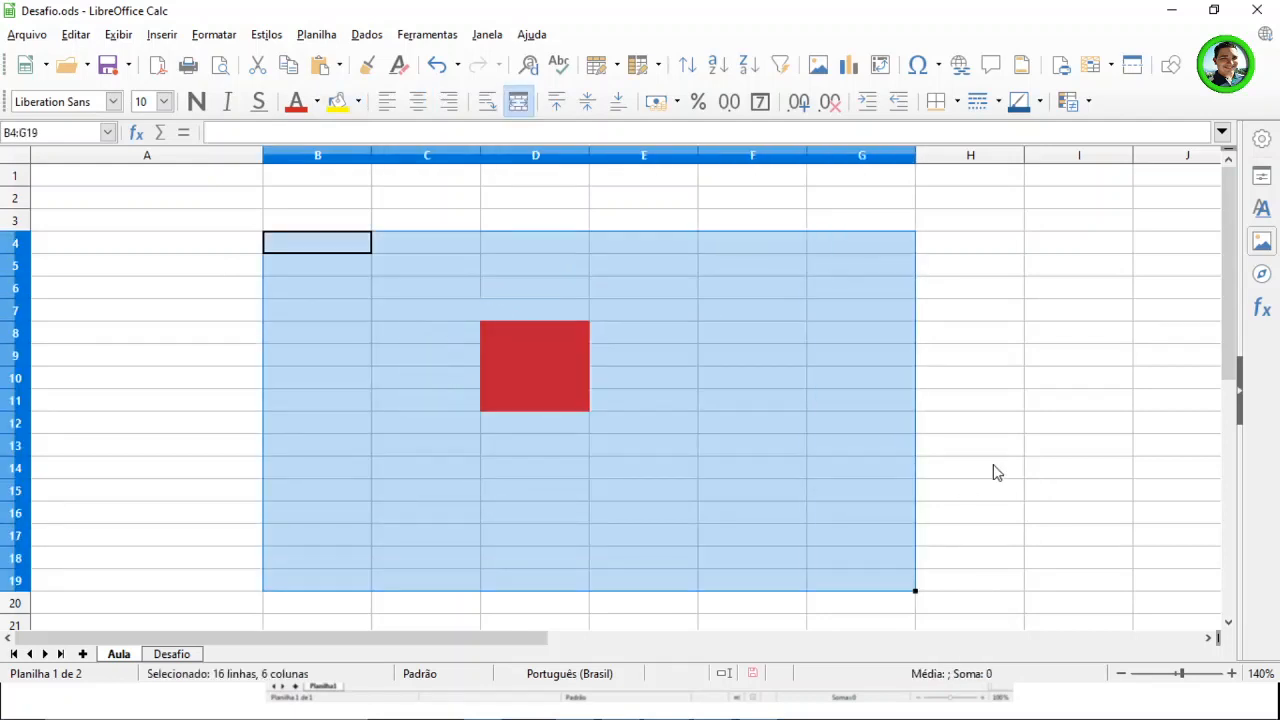
click(993, 473)
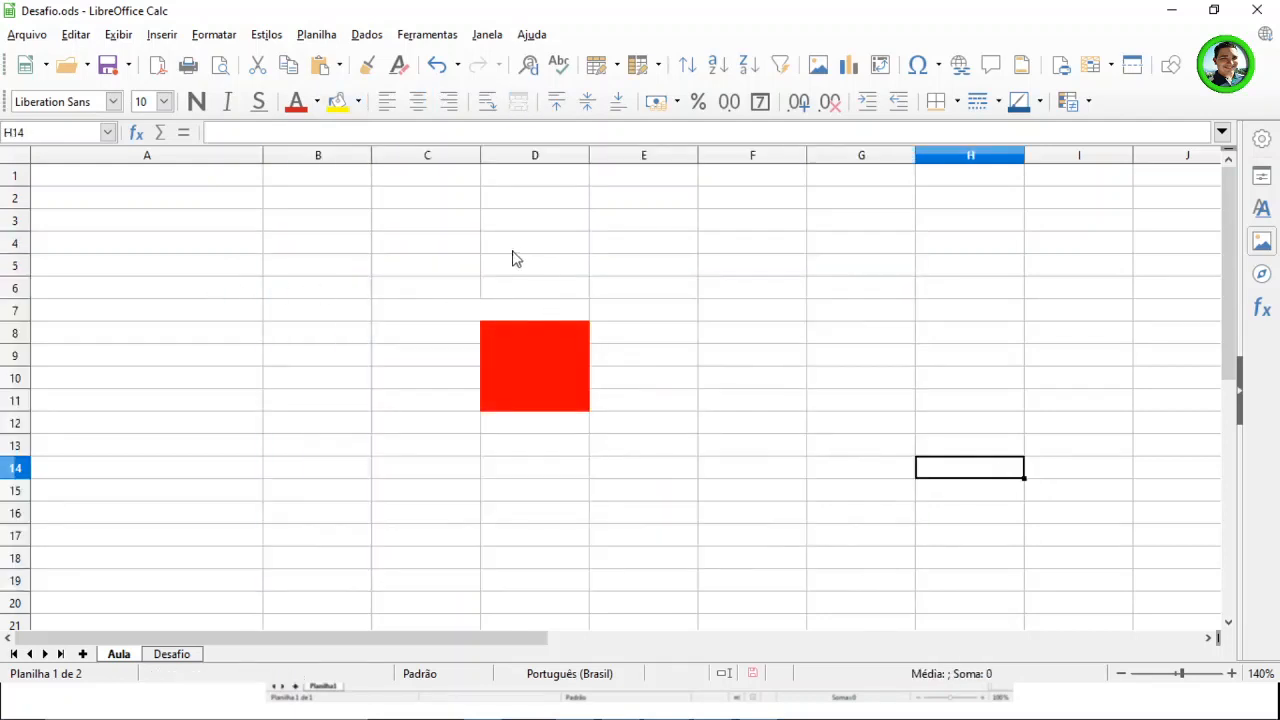
drag(368, 250, 722, 502)
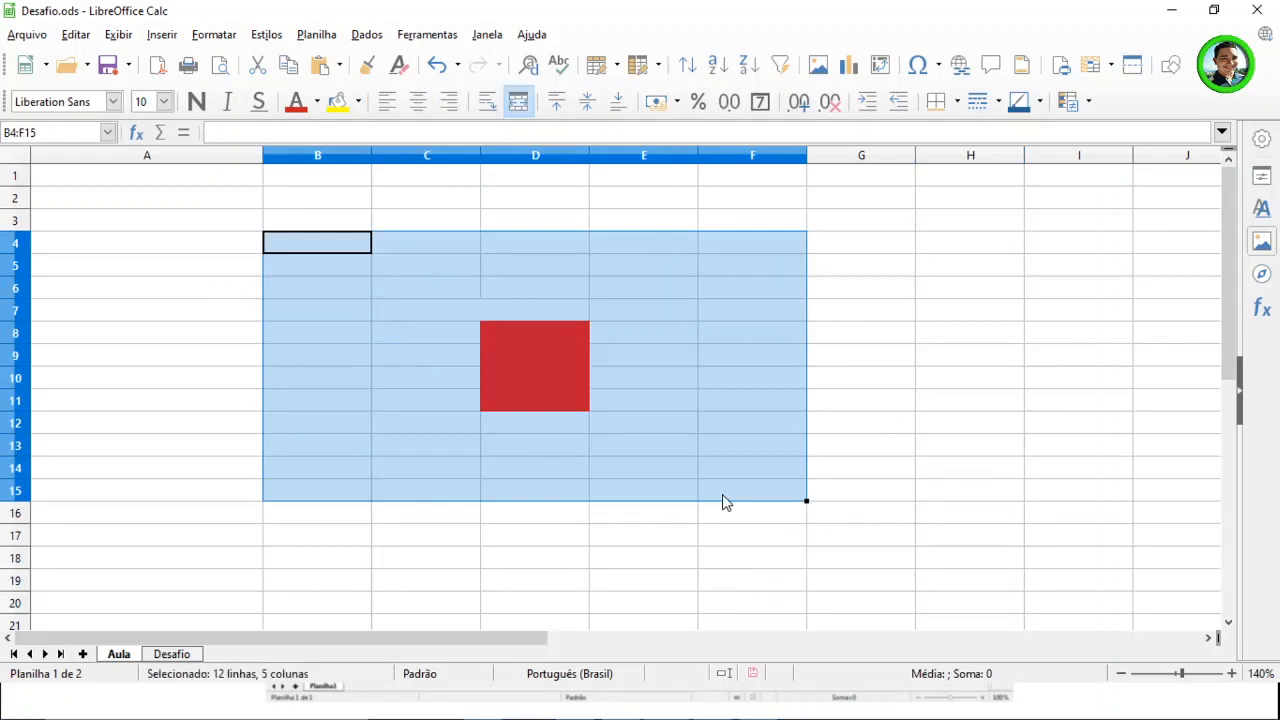
Use the Function Wizard to insert the FATDUPLO function in cell G12 with B5 as its number argument.
click(912, 421)
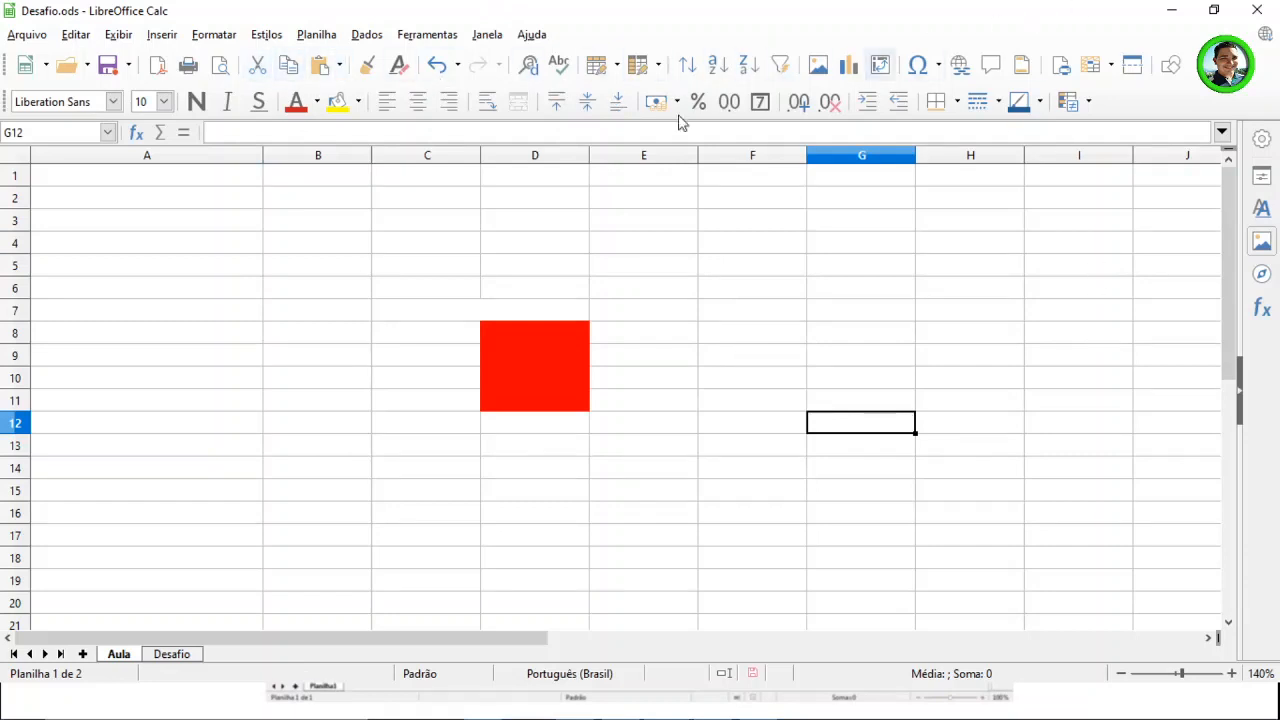
click(191, 140)
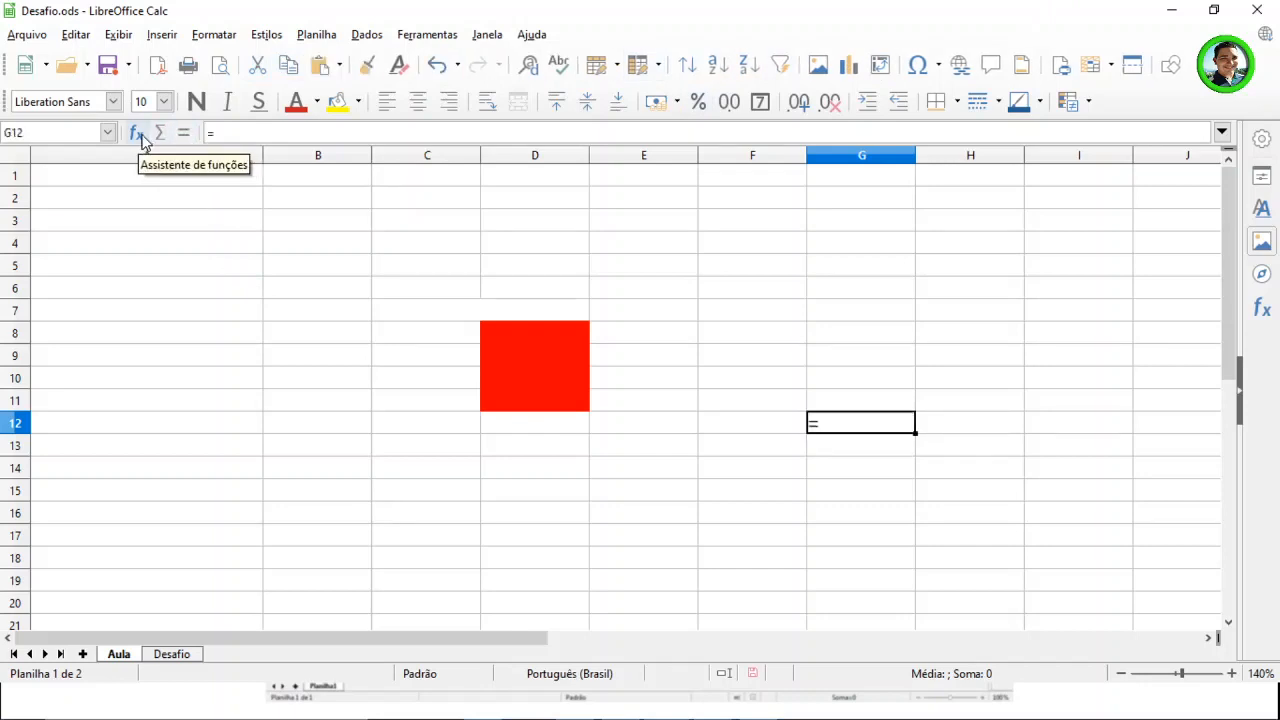
click(141, 138)
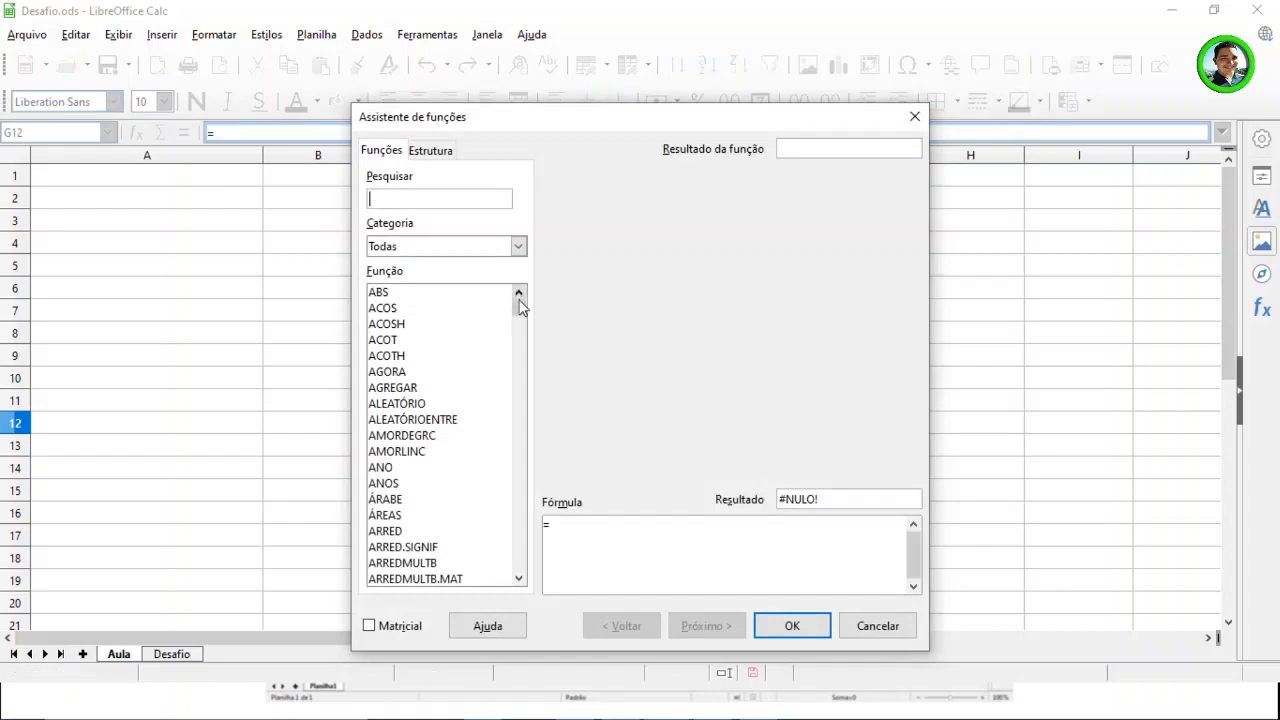
drag(519, 306, 538, 425)
click(518, 248)
click(520, 247)
scroll(430, 400, down, 2)
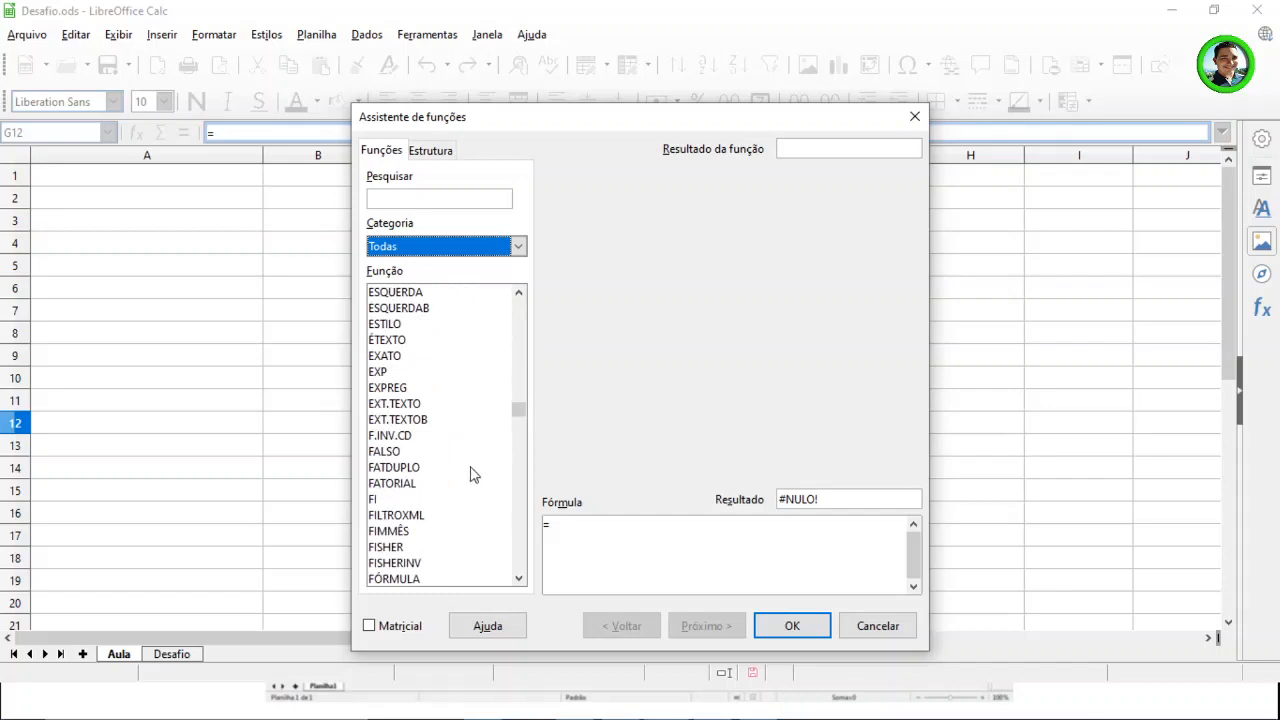
click(438, 484)
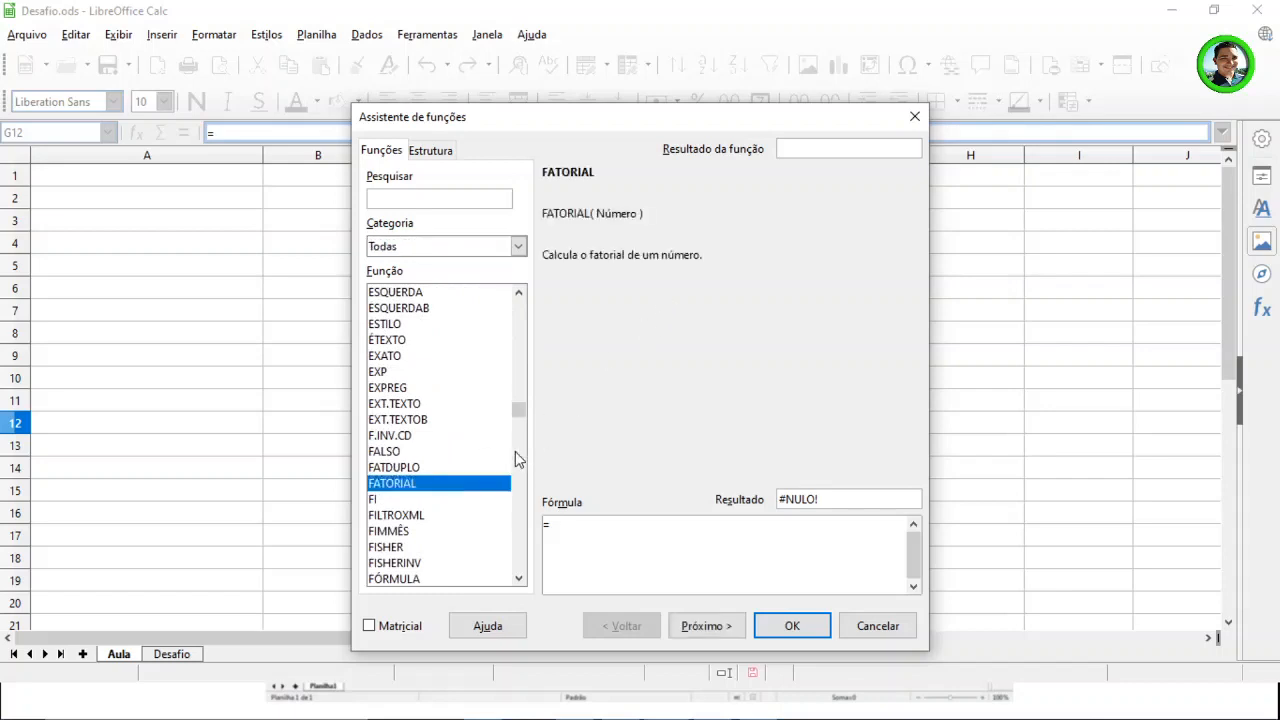
double_click(456, 474)
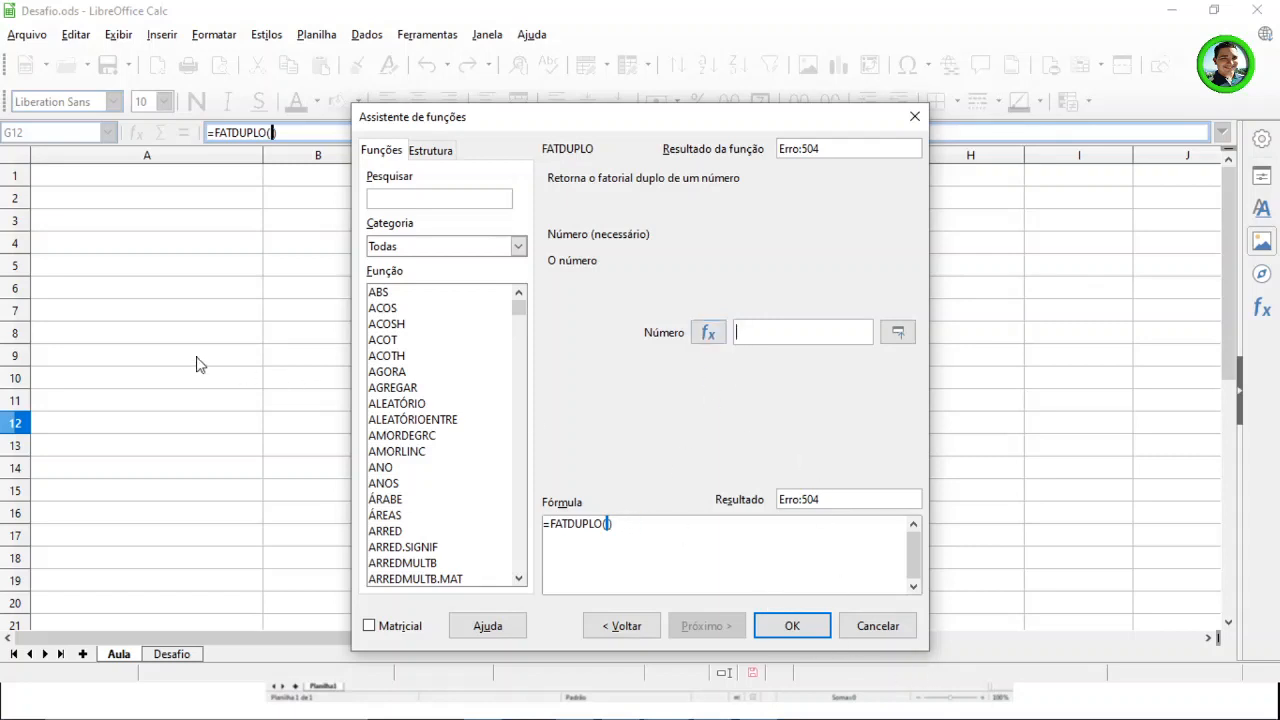
click(302, 268)
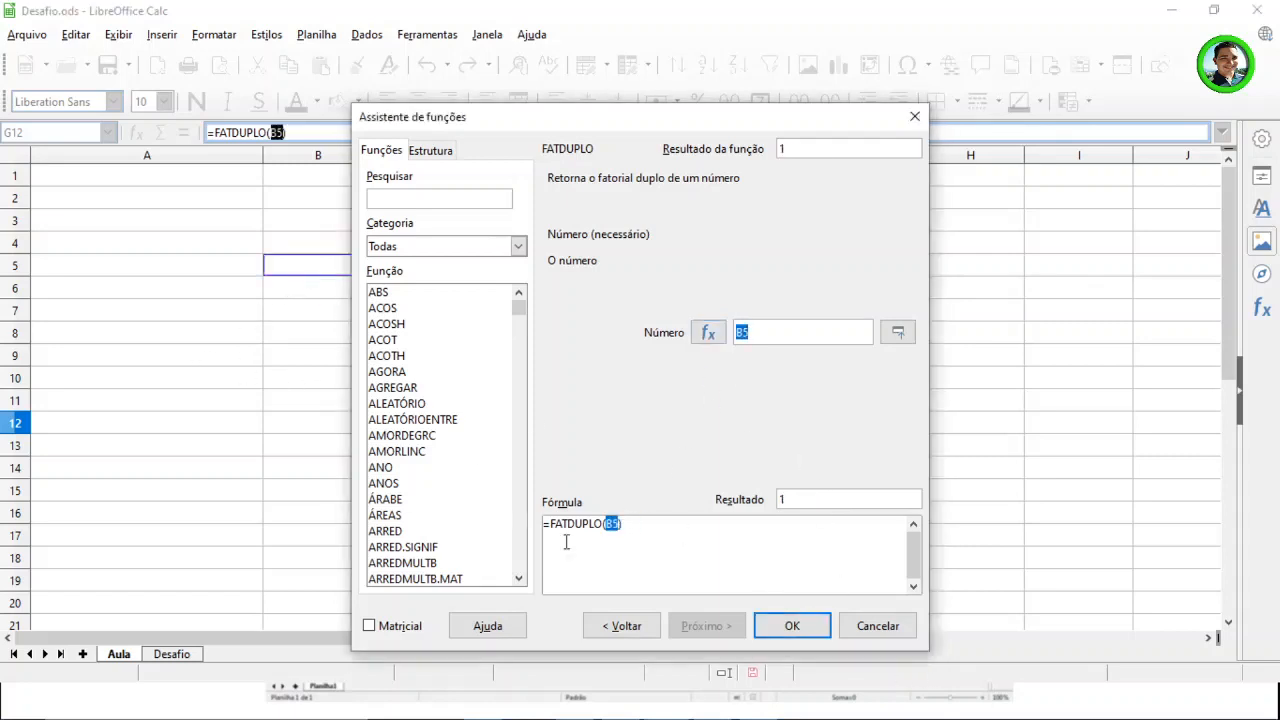
click(780, 629)
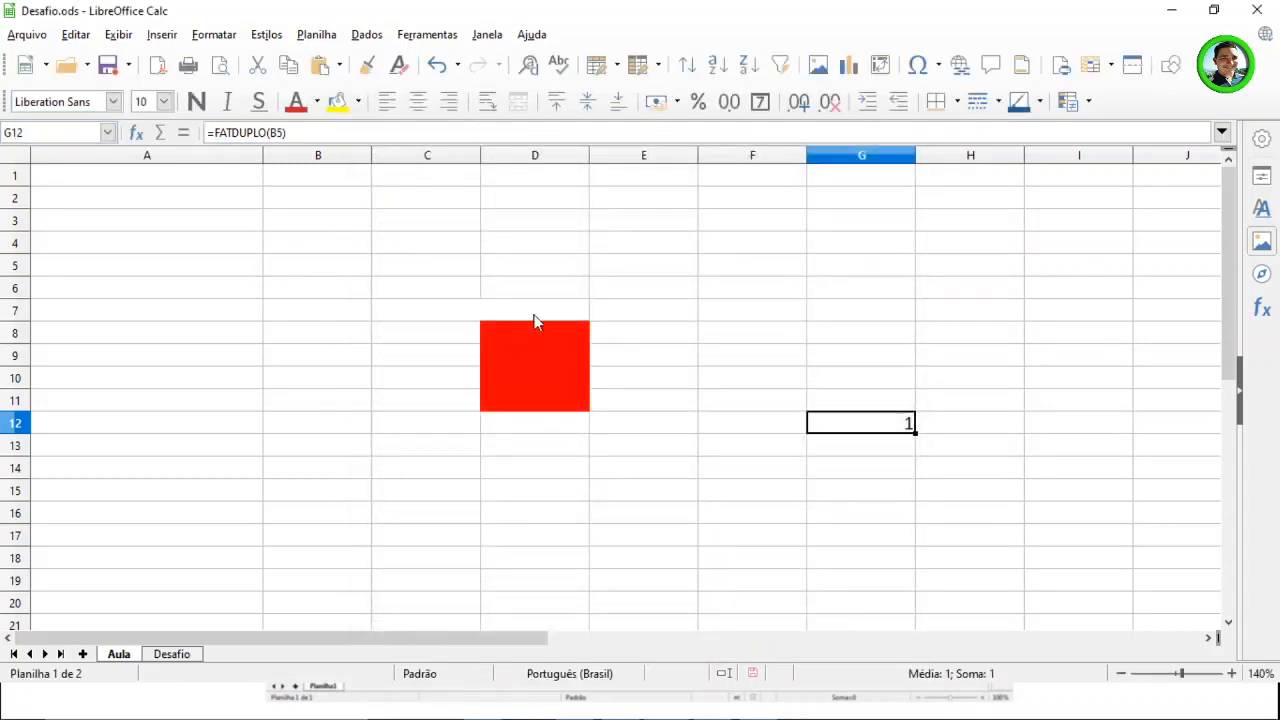
Enter 3 in cell B5 as the input for the double factorial formula.
click(332, 270)
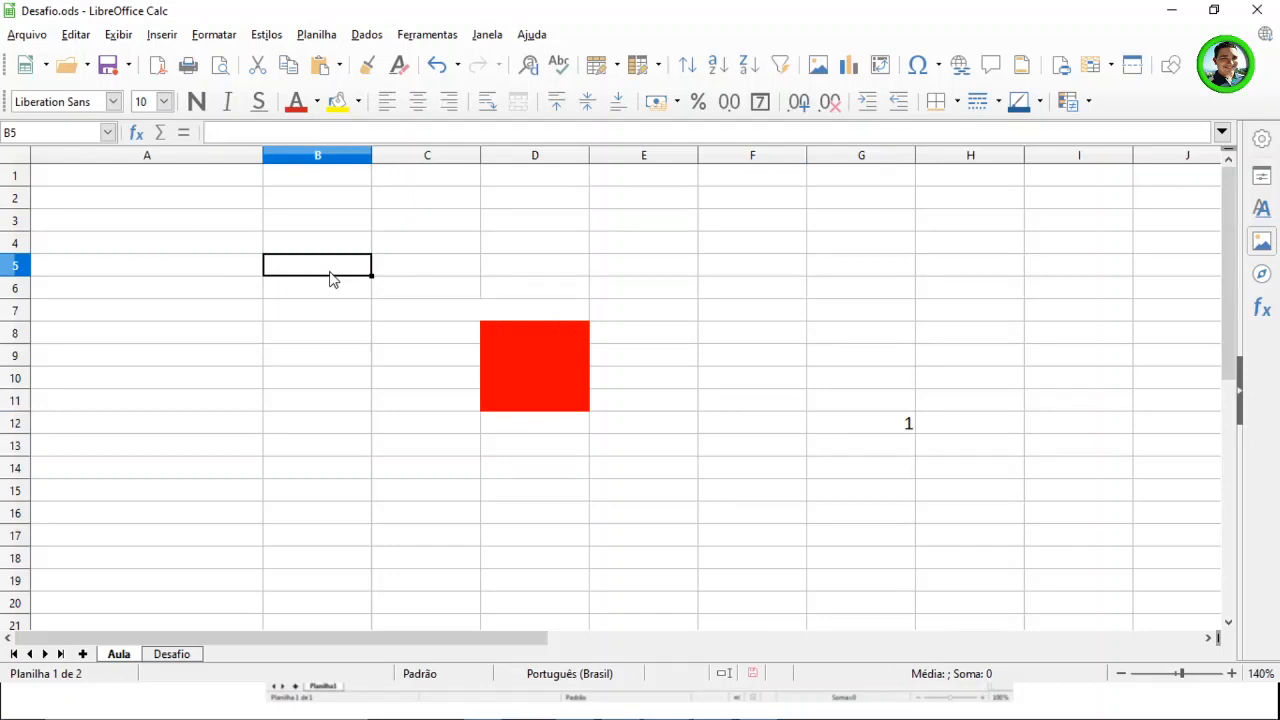
text(3)
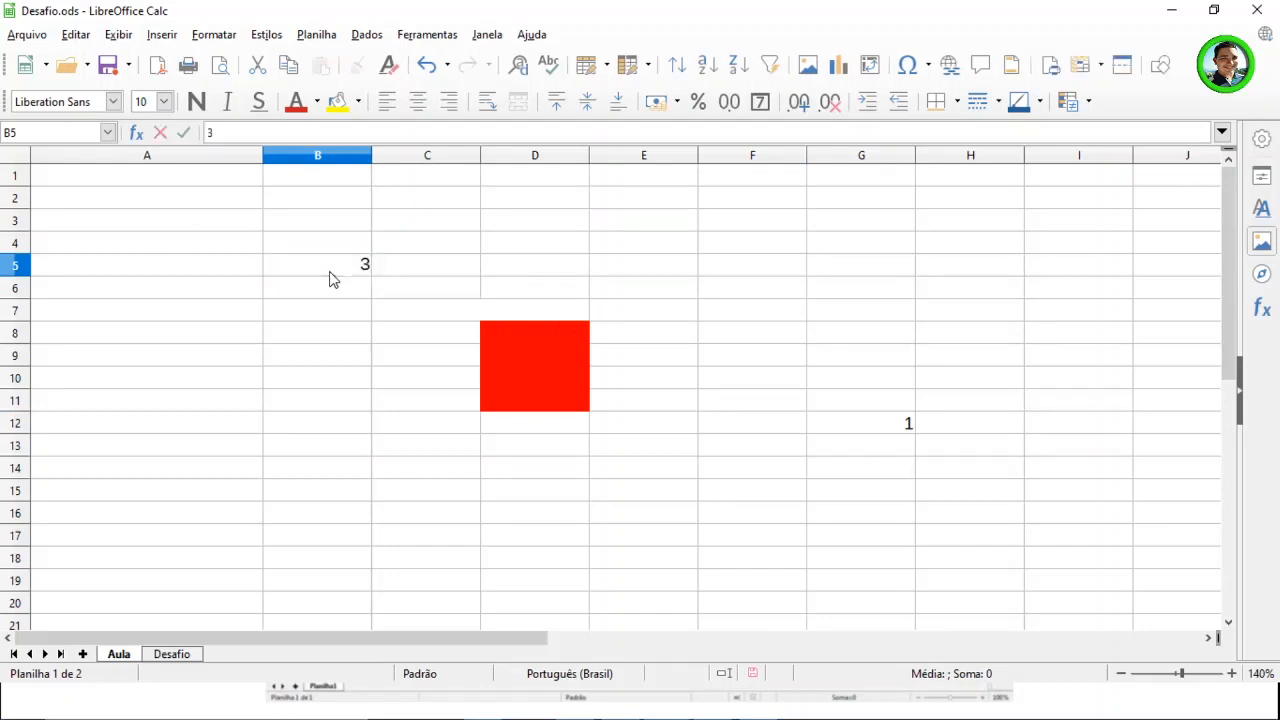
key(Return)
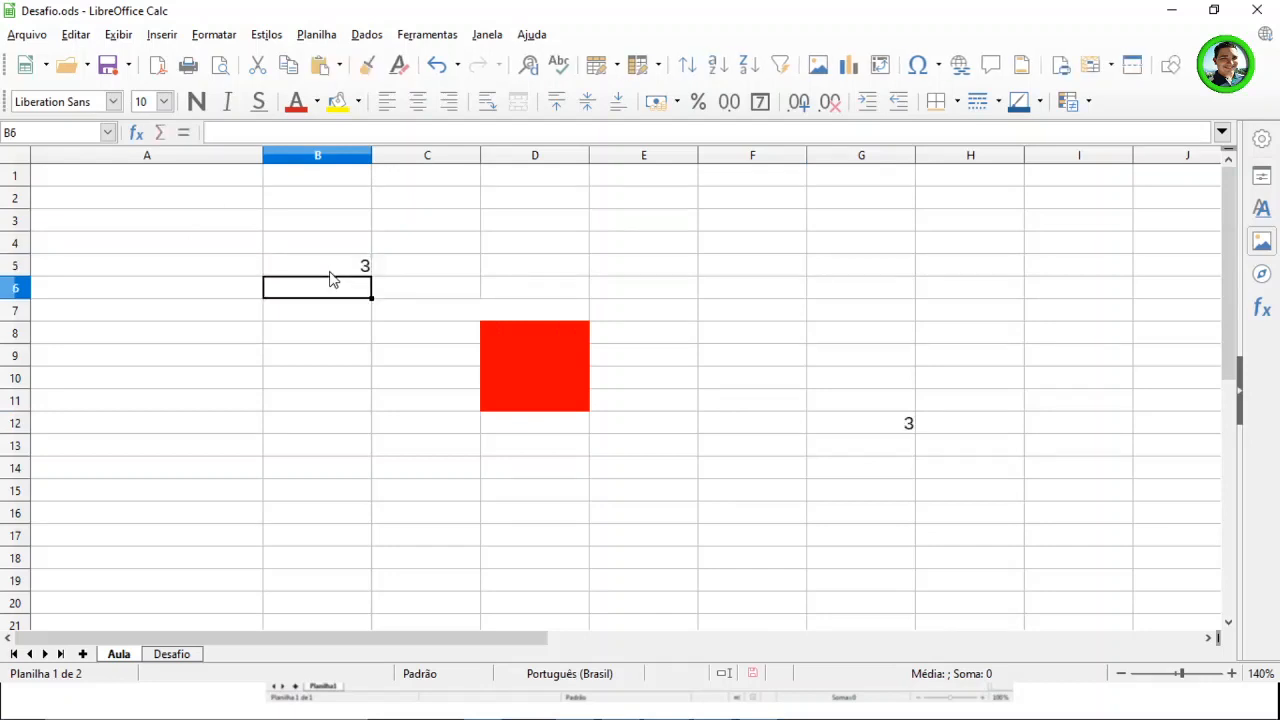
Examine the FATDUPLO formula of G12 and the available functions in the Function Wizard, leaving the formula as it is.
click(330, 271)
click(884, 428)
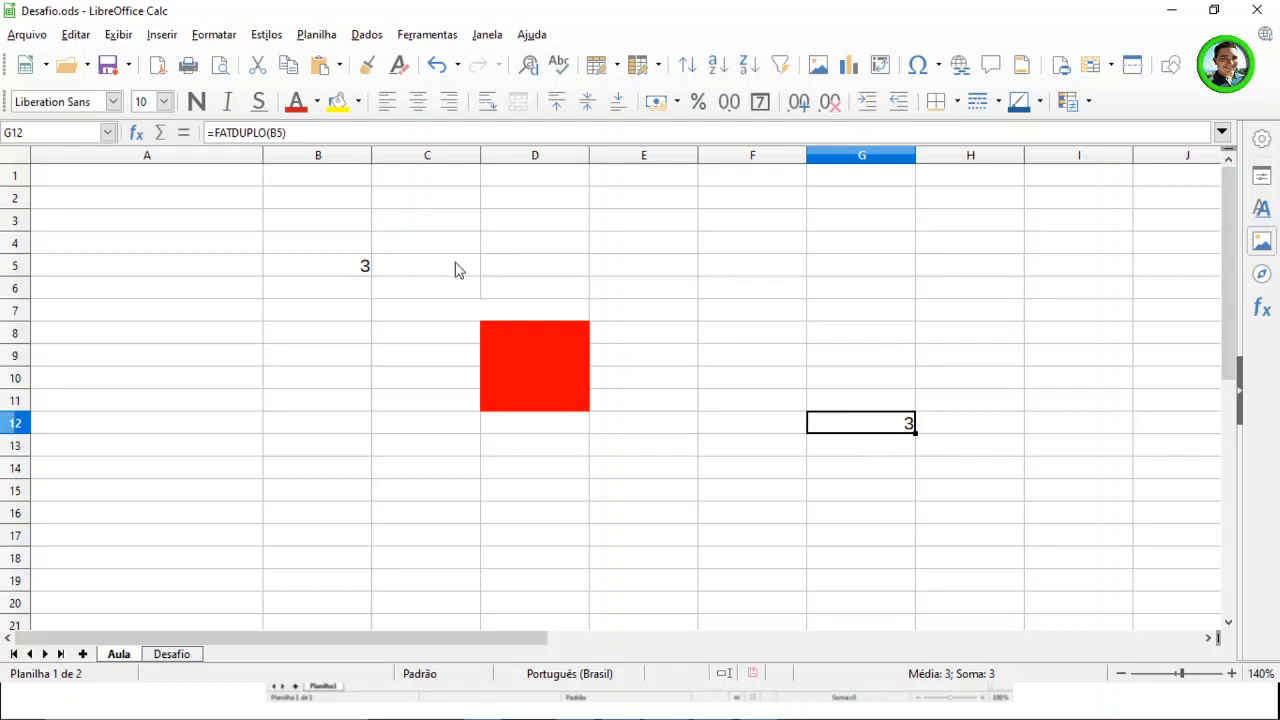
click(136, 132)
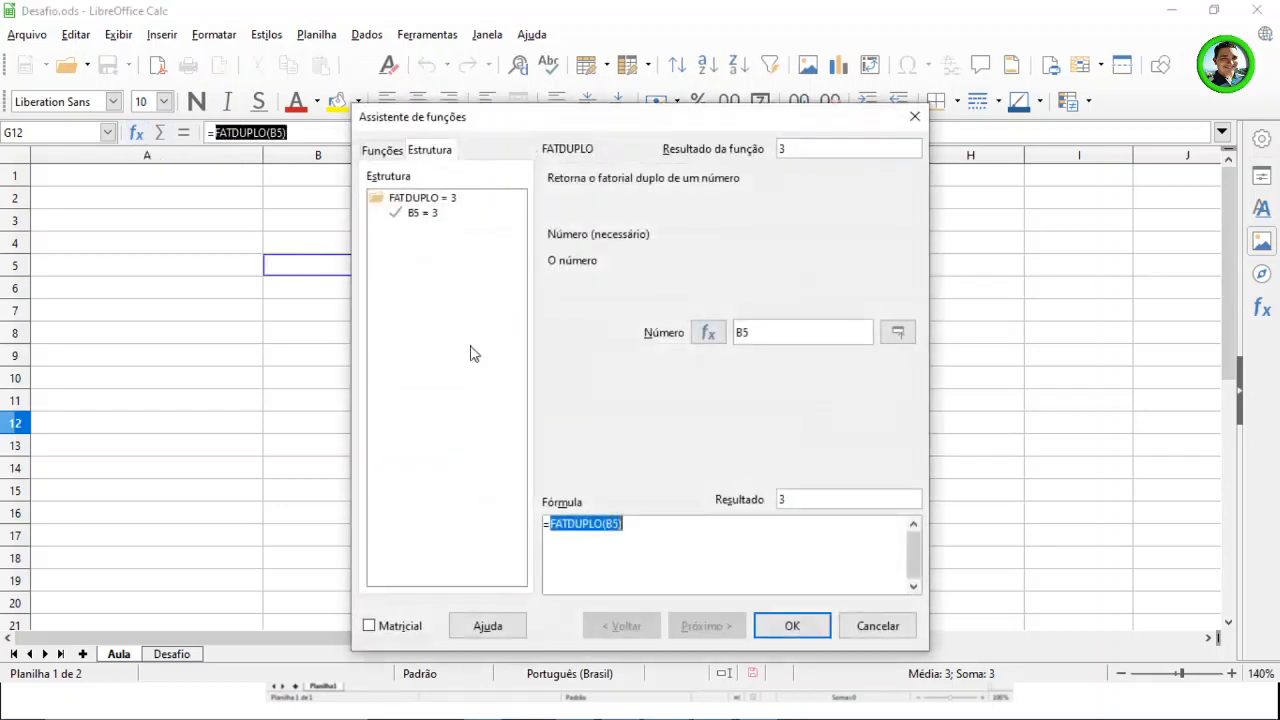
click(383, 150)
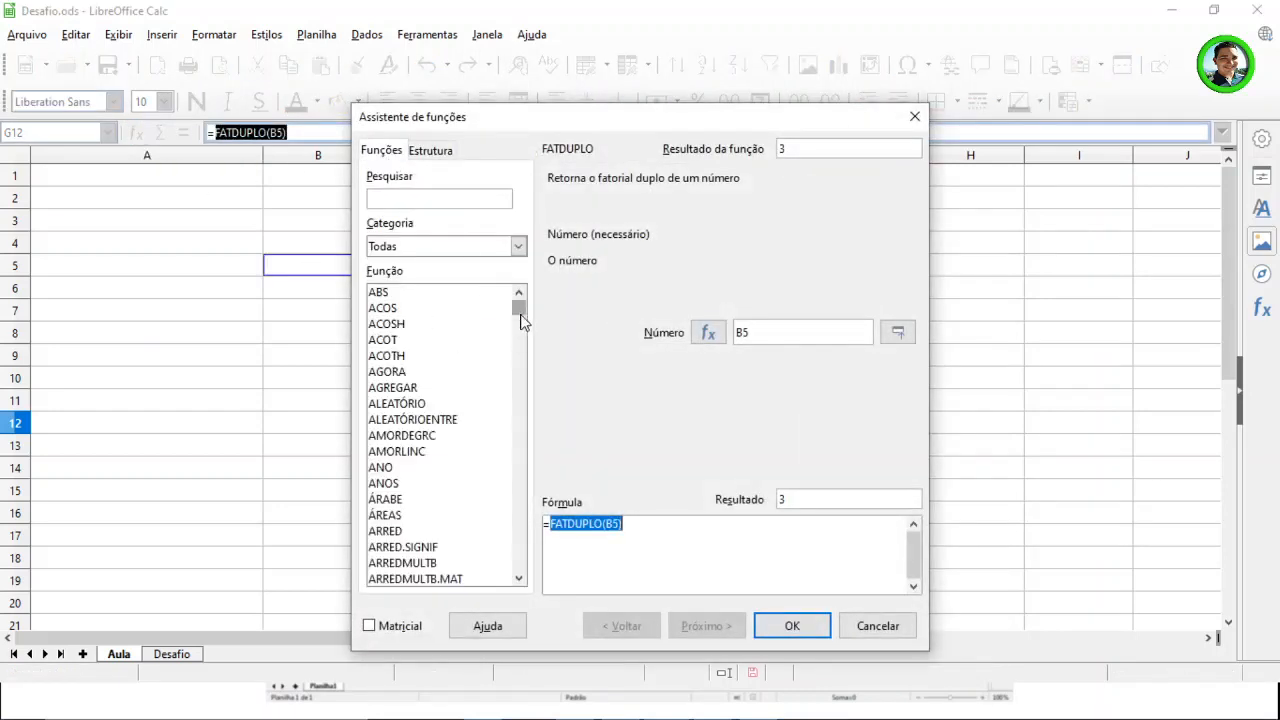
mouse_move(520, 314)
mouse_down()
mouse_move(527, 556)
mouse_move(515, 305)
mouse_up()
click(895, 628)
Clear the contents of the range A3:H19.
click(791, 557)
drag(211, 226, 935, 571)
key(Delete)
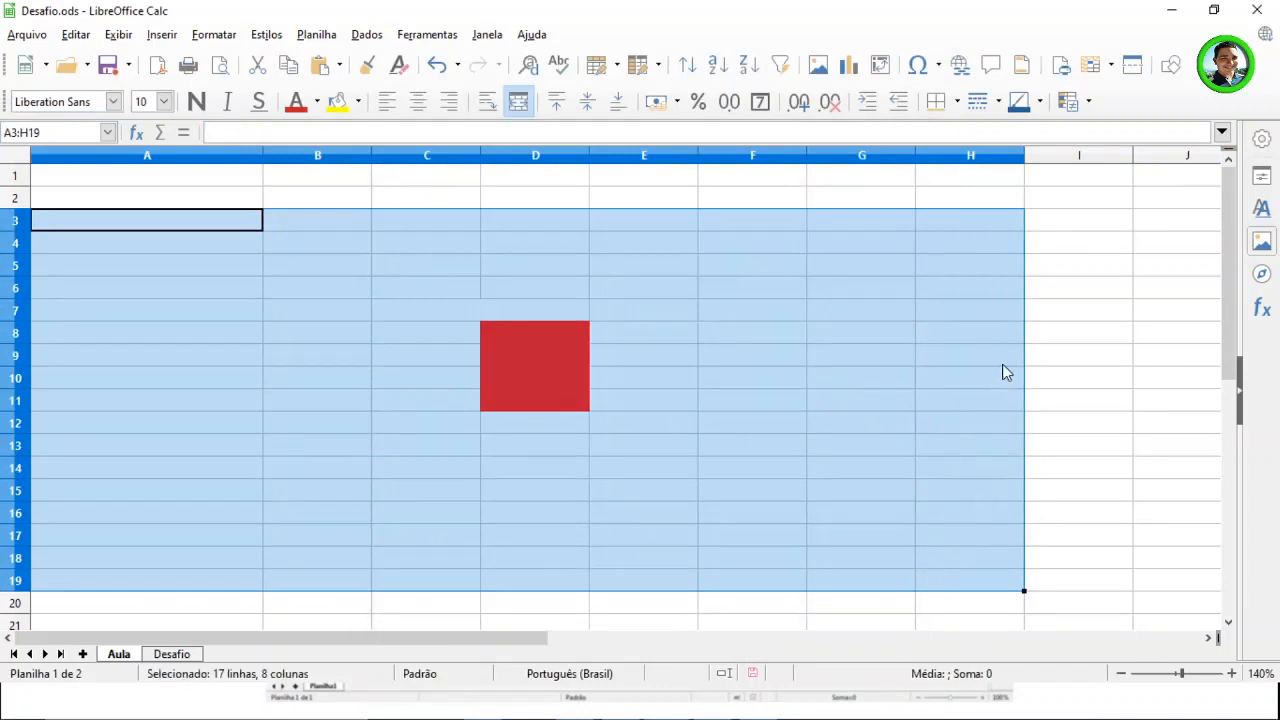
click(1080, 352)
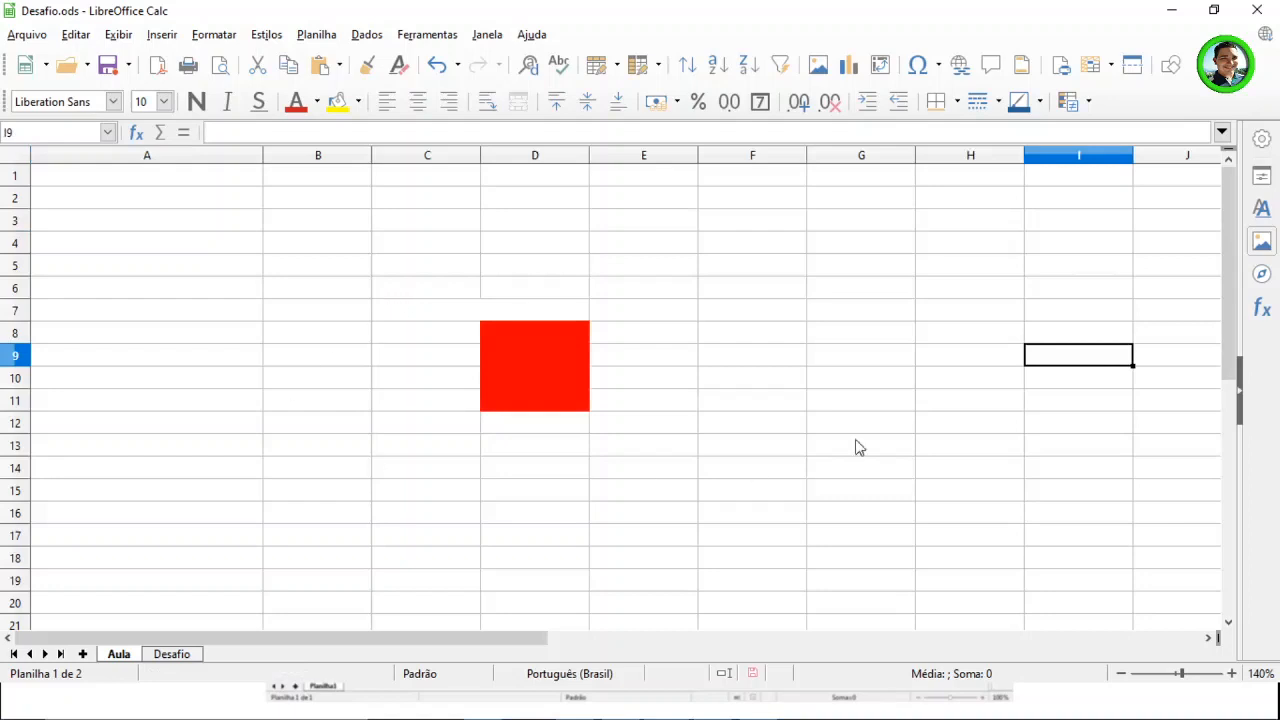
Enter the formula =HOJE() in cell F7 using the suggested function name and review the formula.
click(729, 316)
text(=)
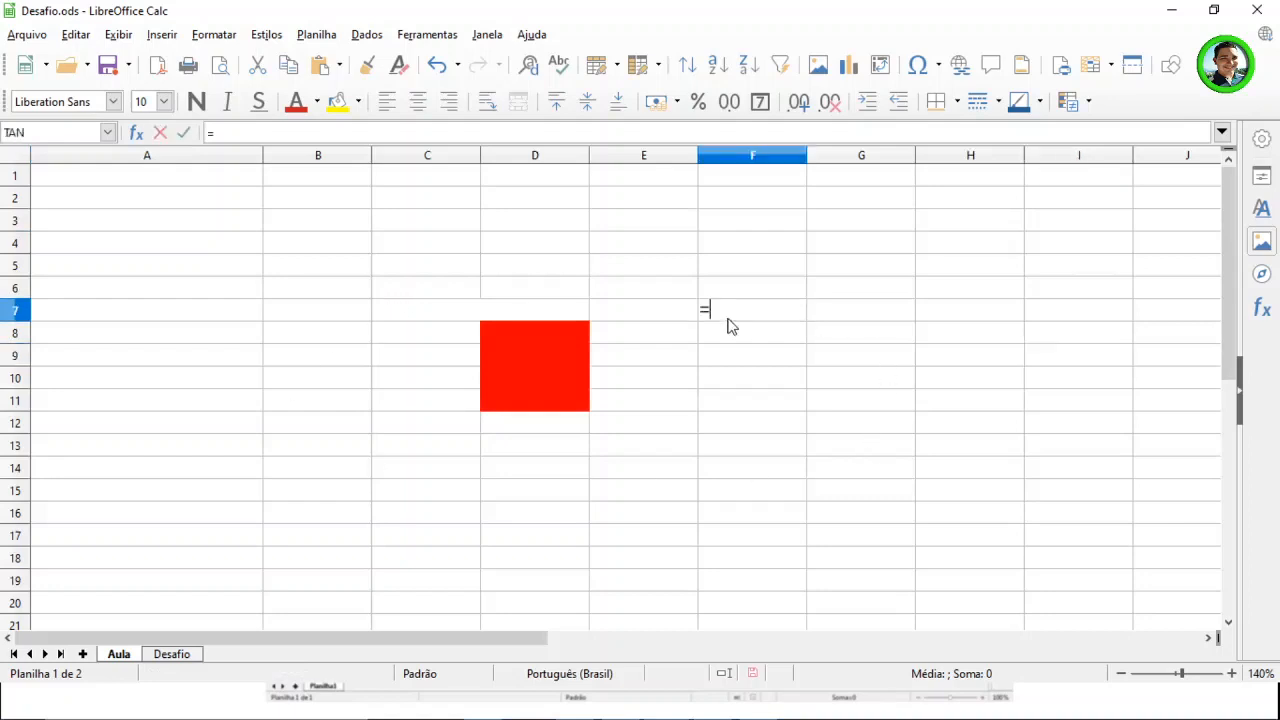
text(ho)
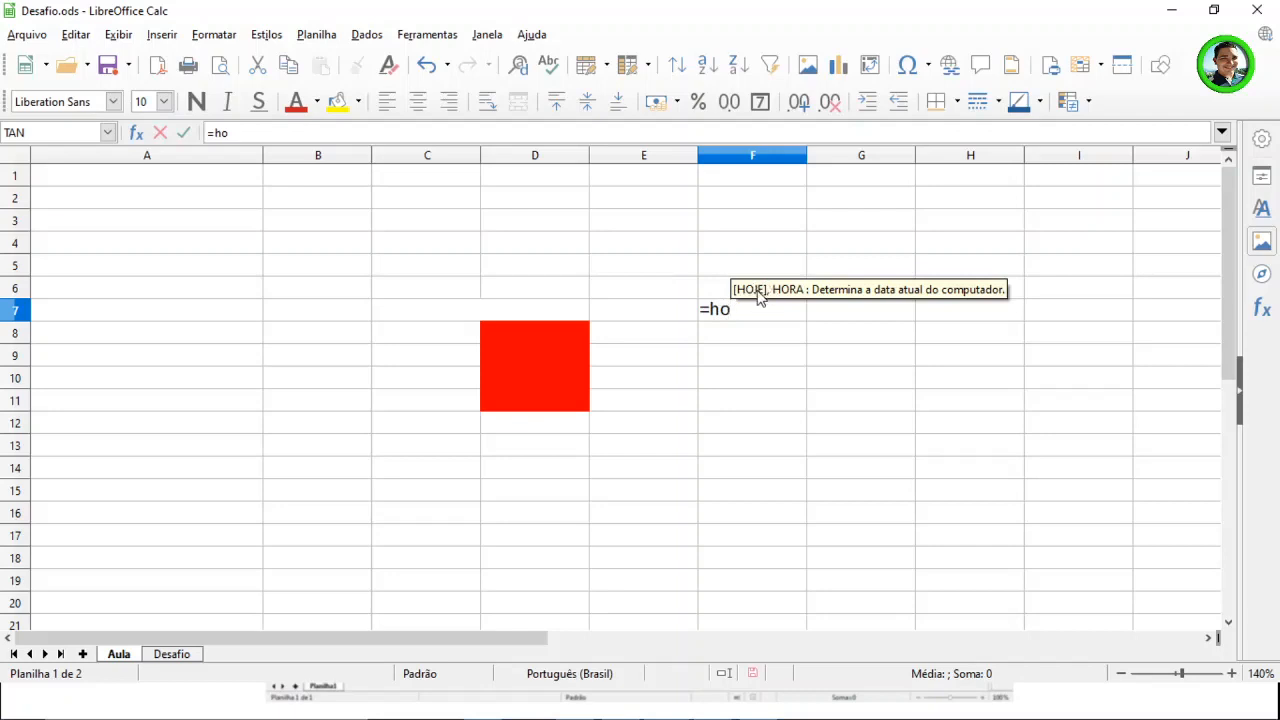
key(Return)
key(Return)
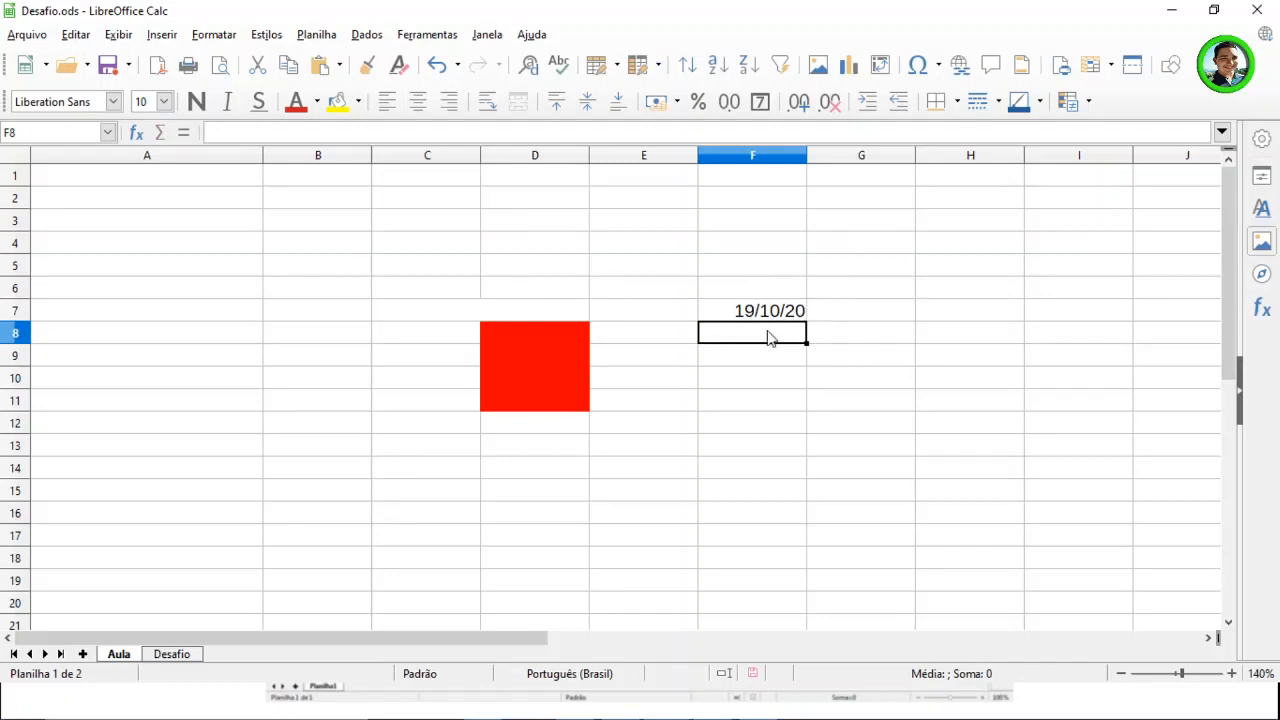
click(806, 312)
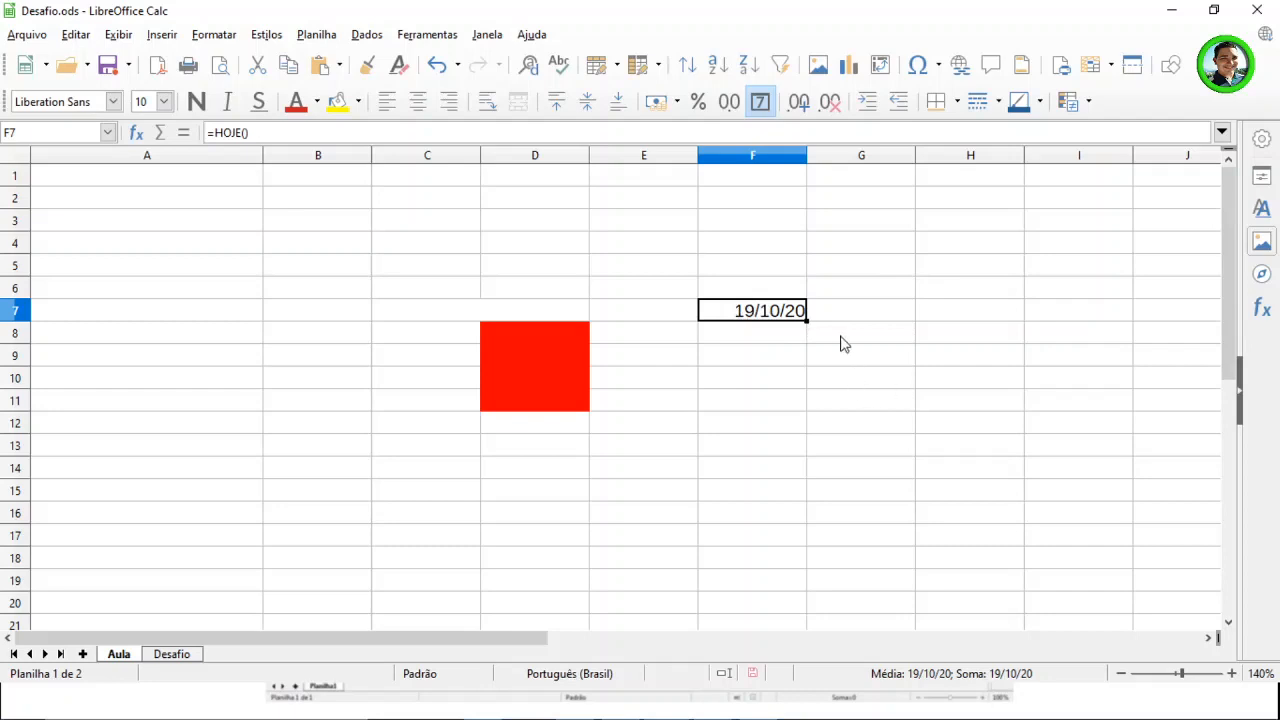
click(781, 336)
click(766, 318)
Switch to the presentation slideshow and advance to the Desafio slide with the right triangle.
key(alt+Tab)
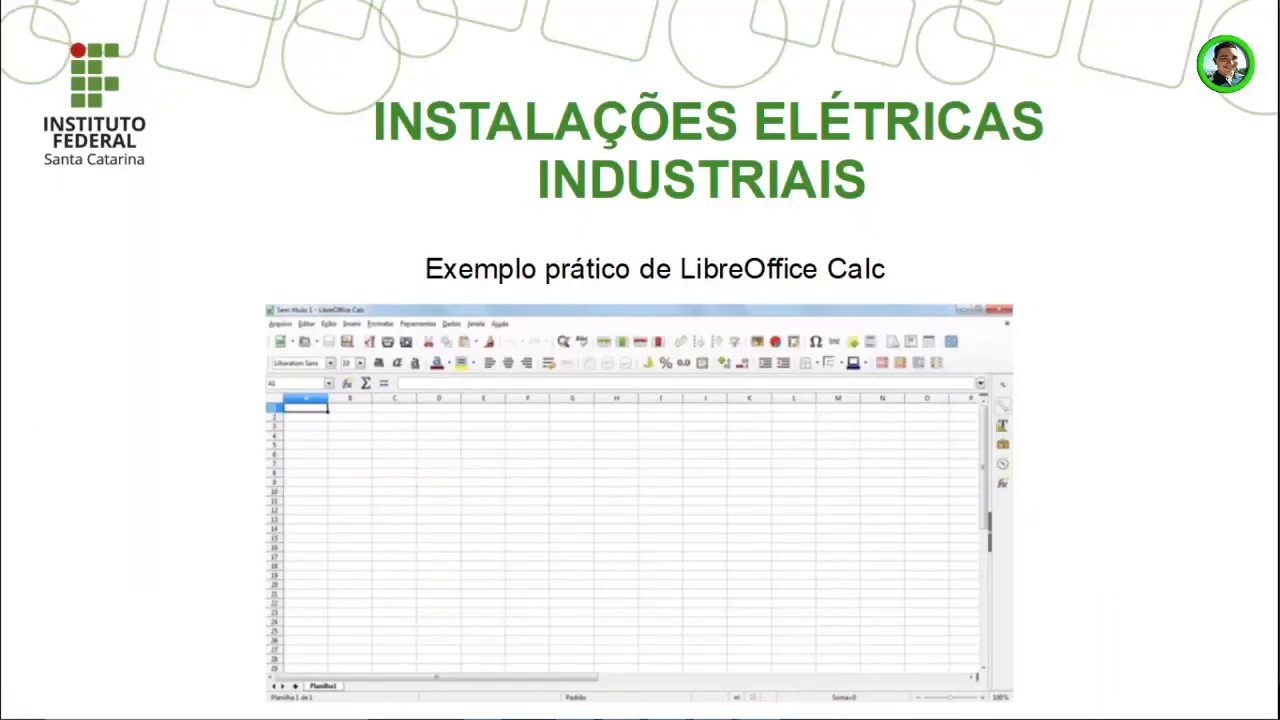
key(Right)
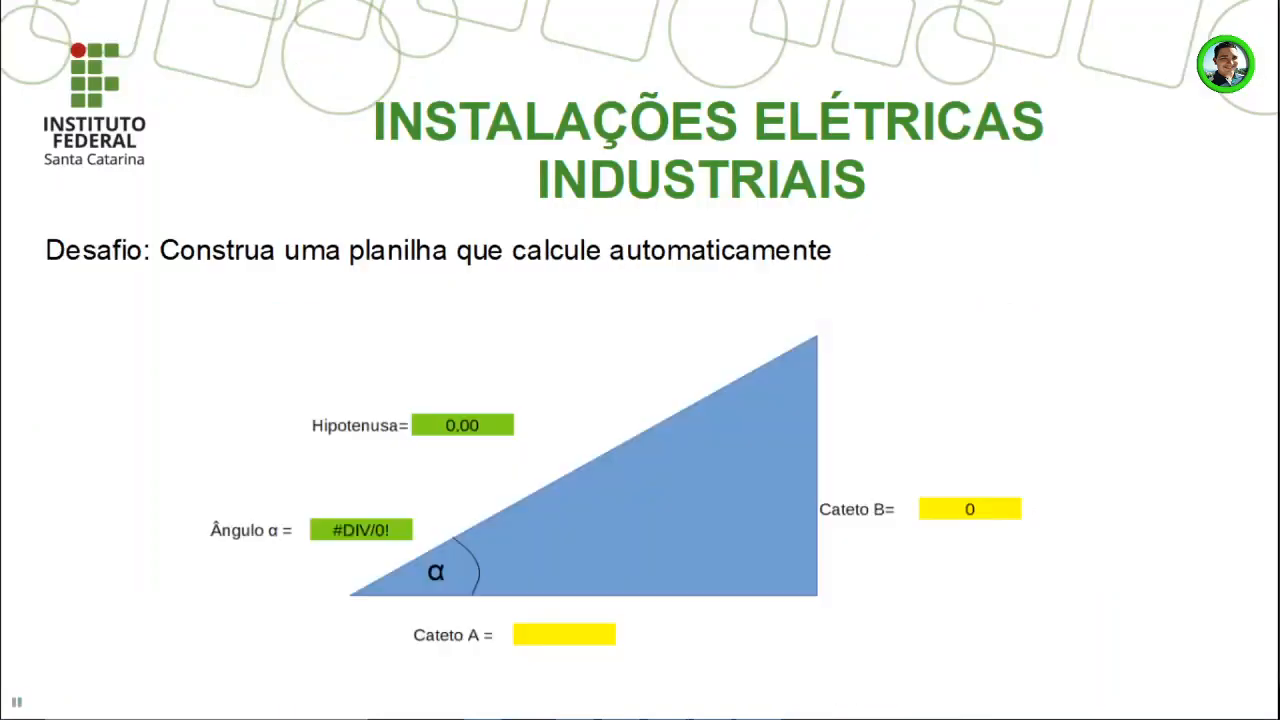